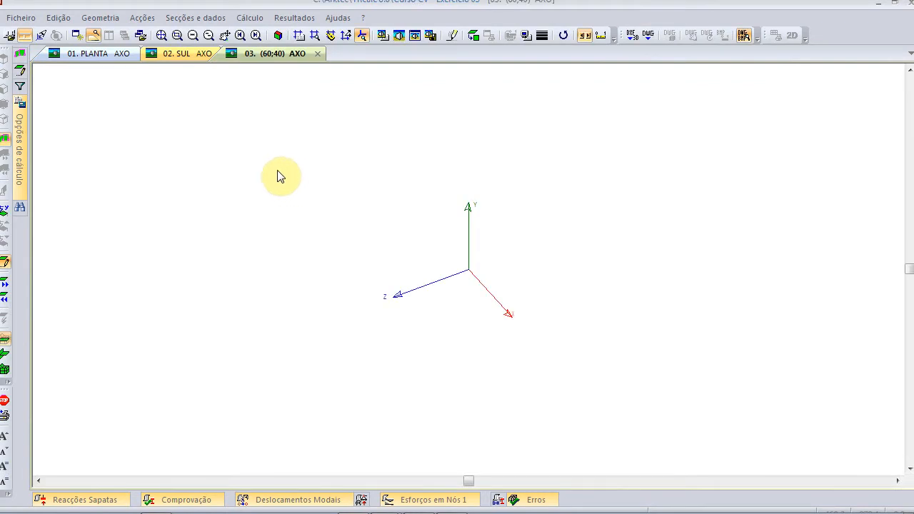
click(162, 35)
scroll(493, 298, up, 3)
middle_drag(460, 229, 488, 278)
scroll(487, 282, up, 2)
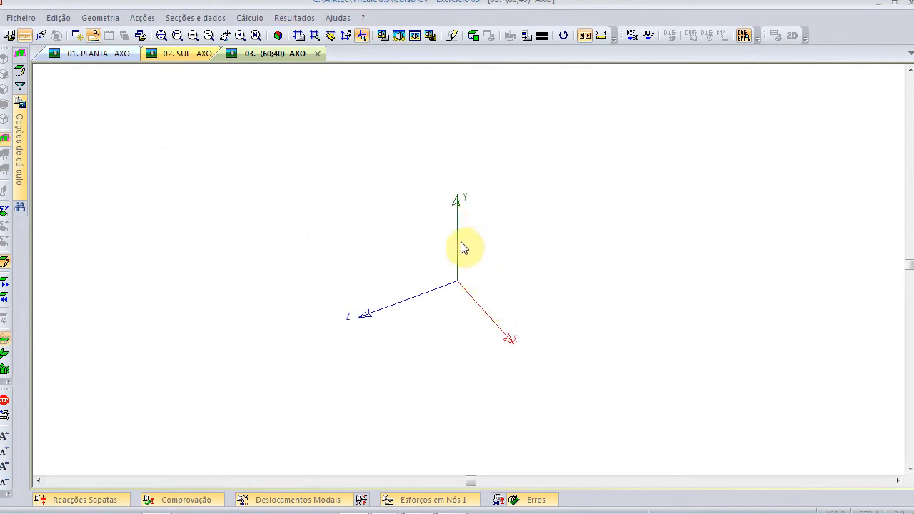
click(100, 18)
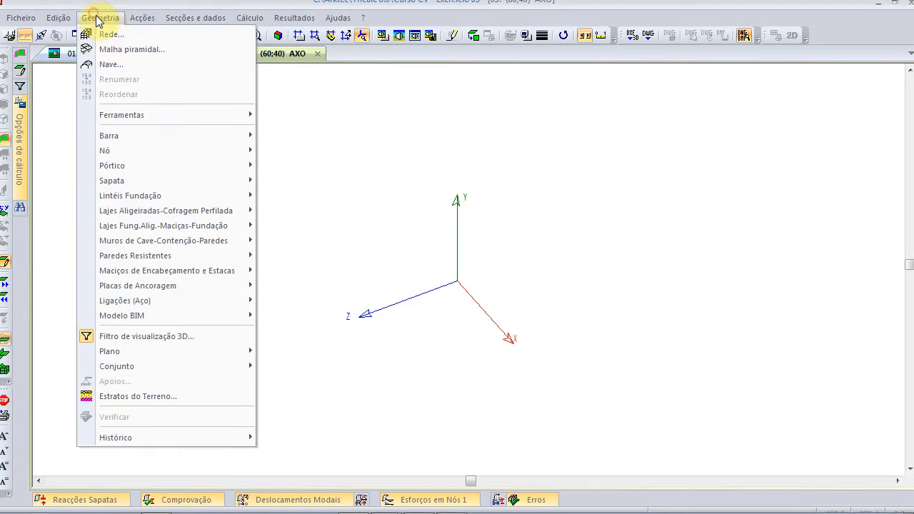
click(106, 34)
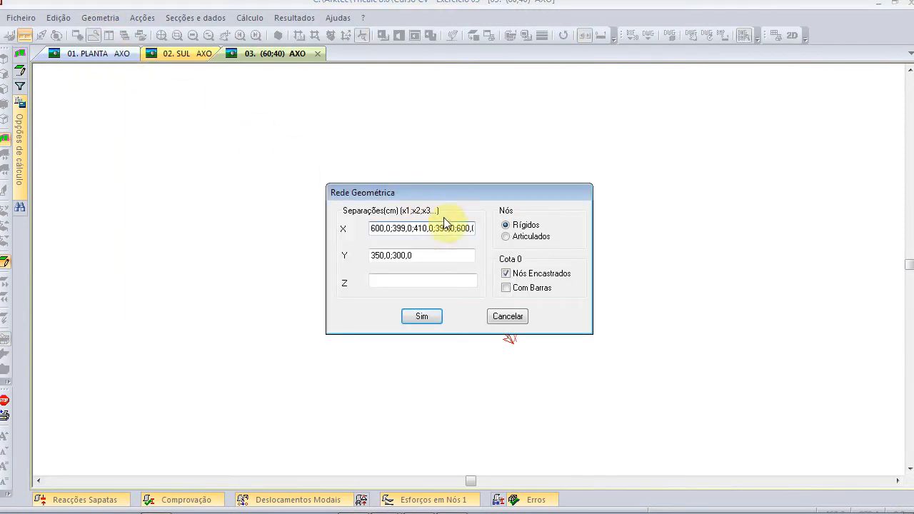
drag(472, 227, 233, 208)
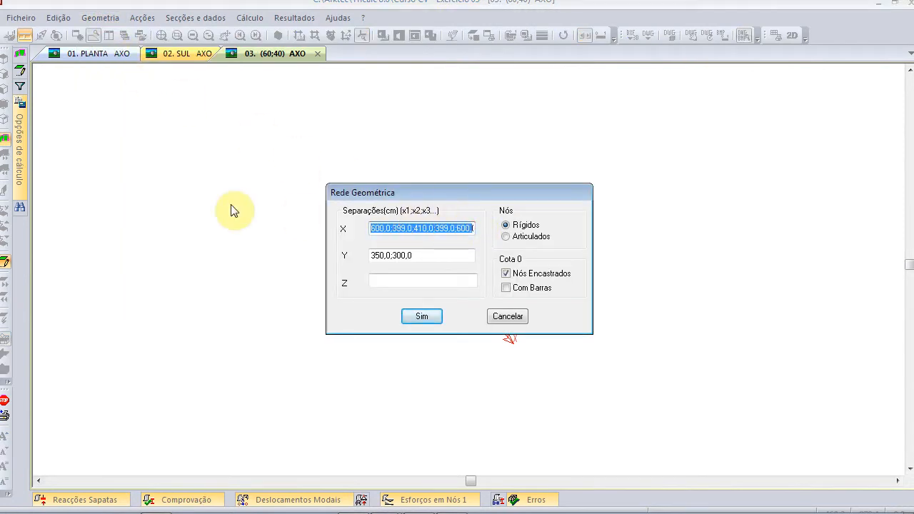
text(0)
drag(440, 257, 240, 247)
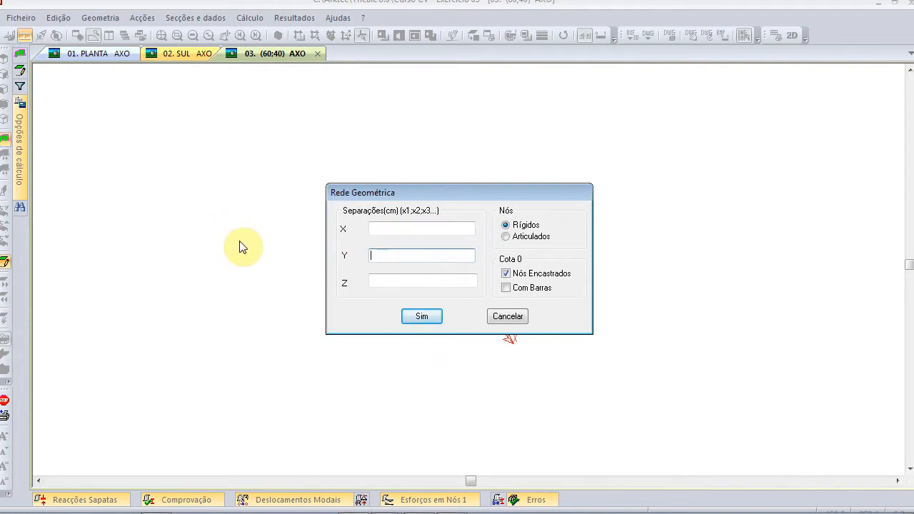
key(alt+Tab)
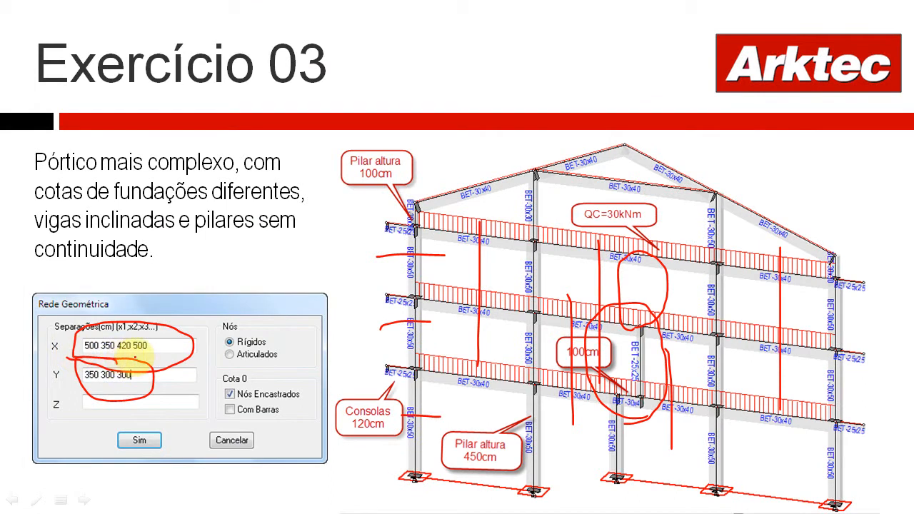
key(alt+Tab)
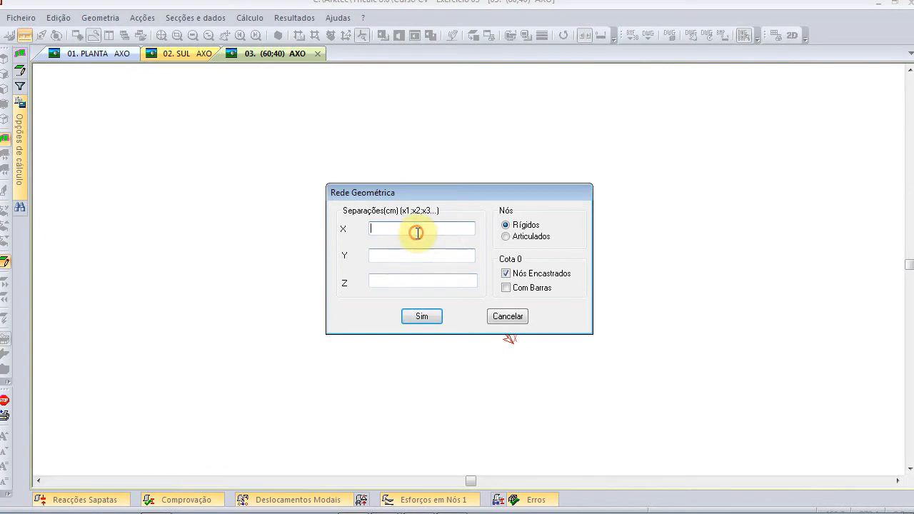
text(500 350 420 500)
- Set the grid's Y separations to 350 300 300 cm and generate it with rigid nodes and fixed base nodes
click(393, 254)
key(alt+Tab)
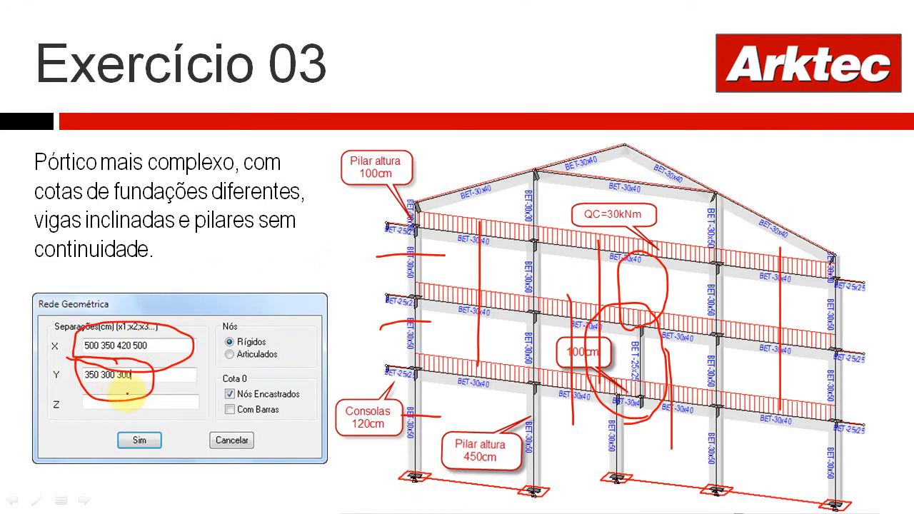
key(alt+Tab)
text(35)
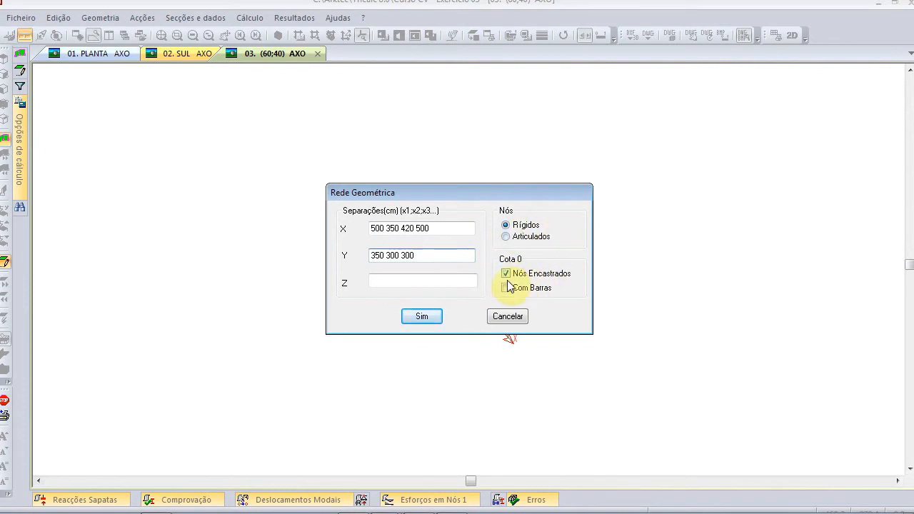
click(439, 317)
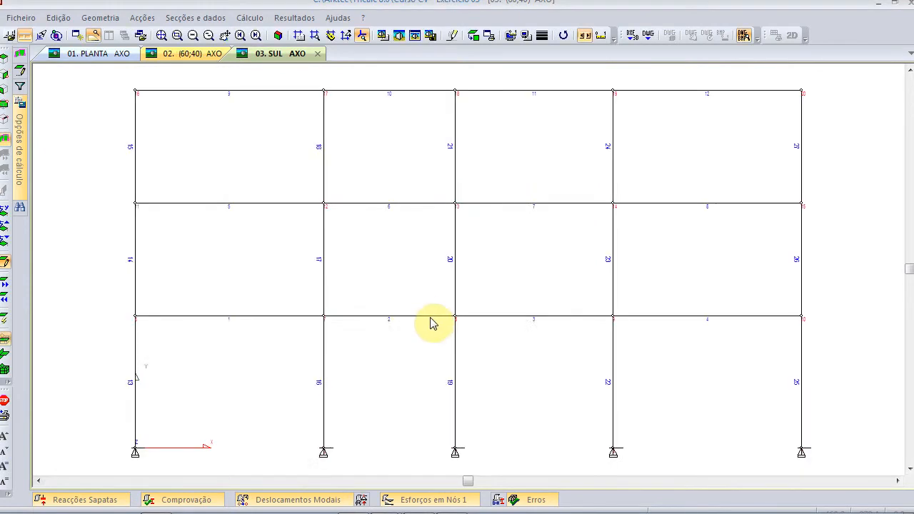
- Enlarge the text of the node and bar numbers on the frame
click(7, 443)
click(6, 442)
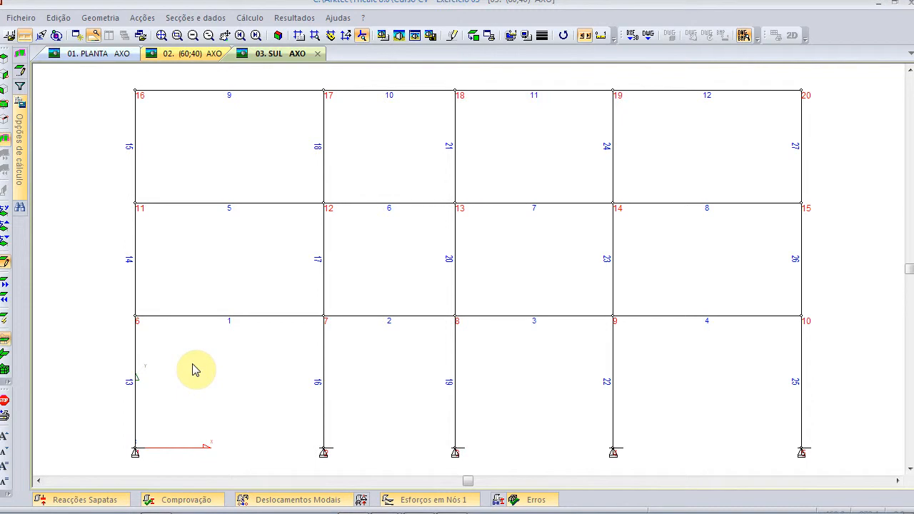
click(182, 253)
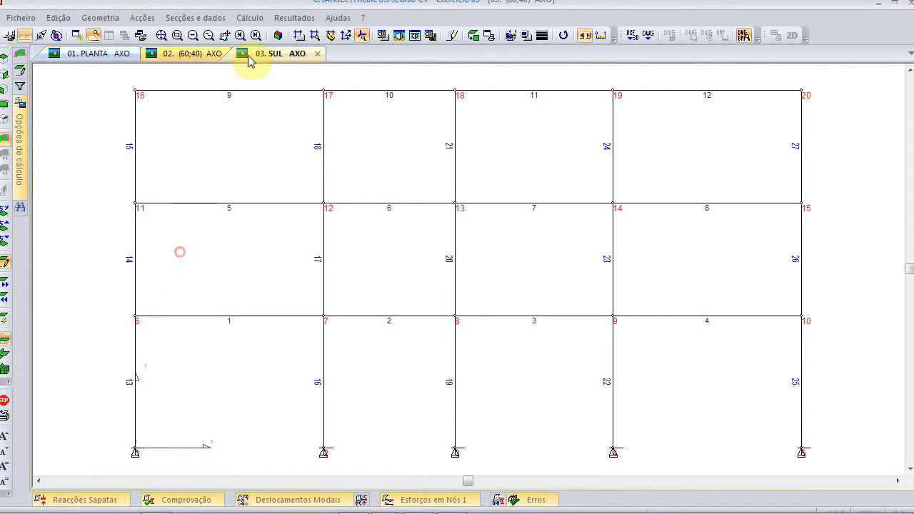
- Activate the vertical XY plane through node 16 from the axonometric view, and display that plane from the south
click(279, 36)
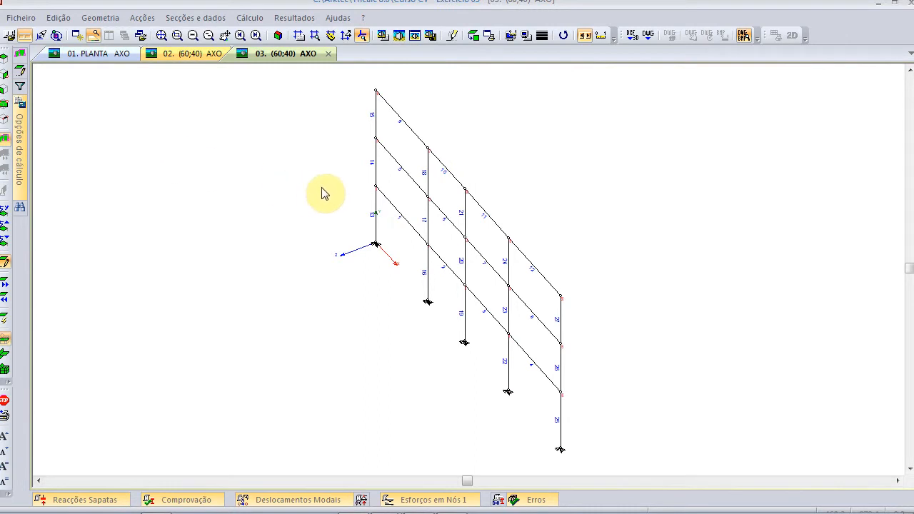
click(6, 90)
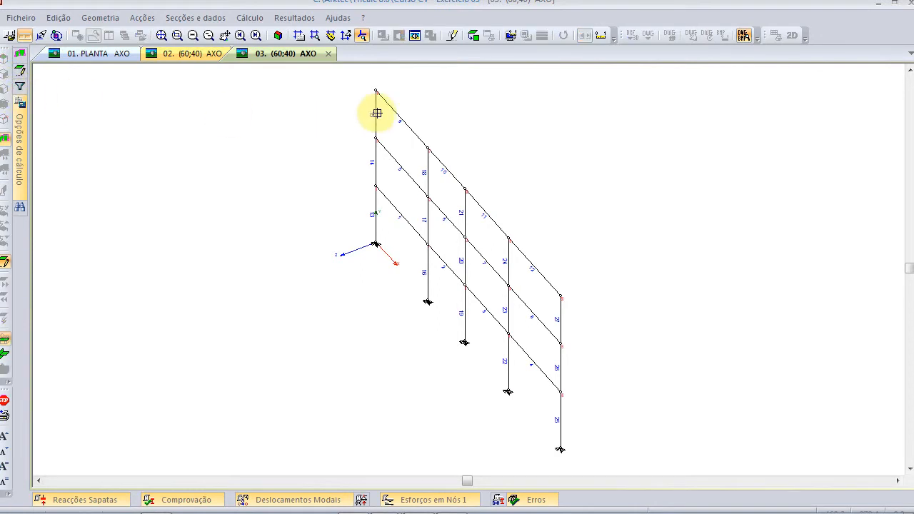
click(376, 92)
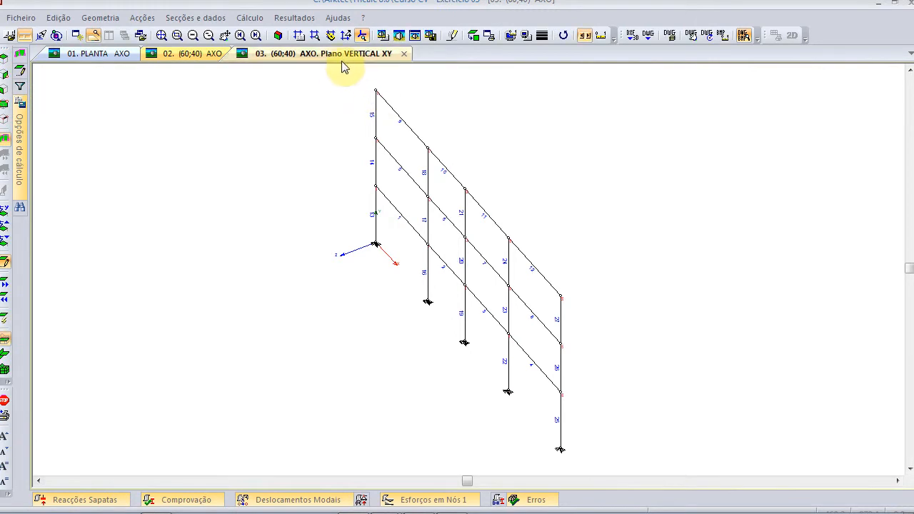
click(474, 40)
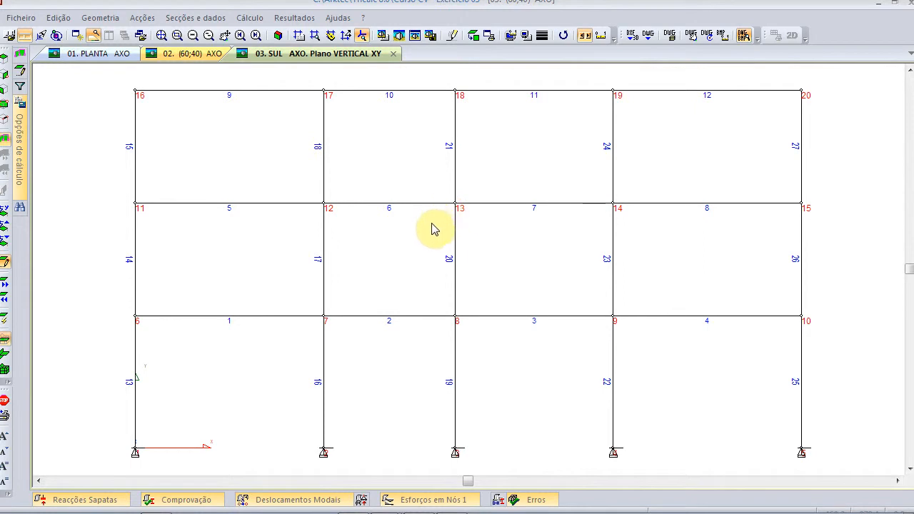
- Configure a node translation with copy, using vector X=120, Y=0 cm, with Copiar Barras turned off and Criar Barras kept on
key(alt+Tab)
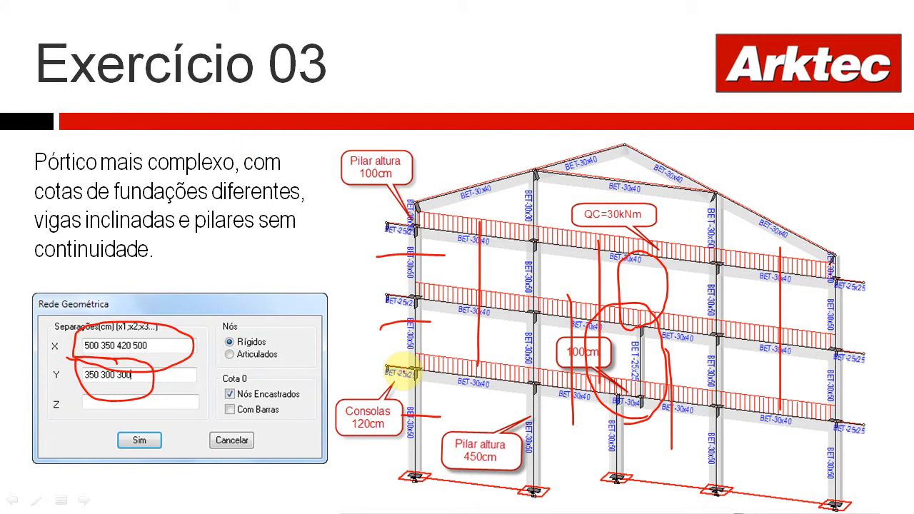
key(alt+Tab)
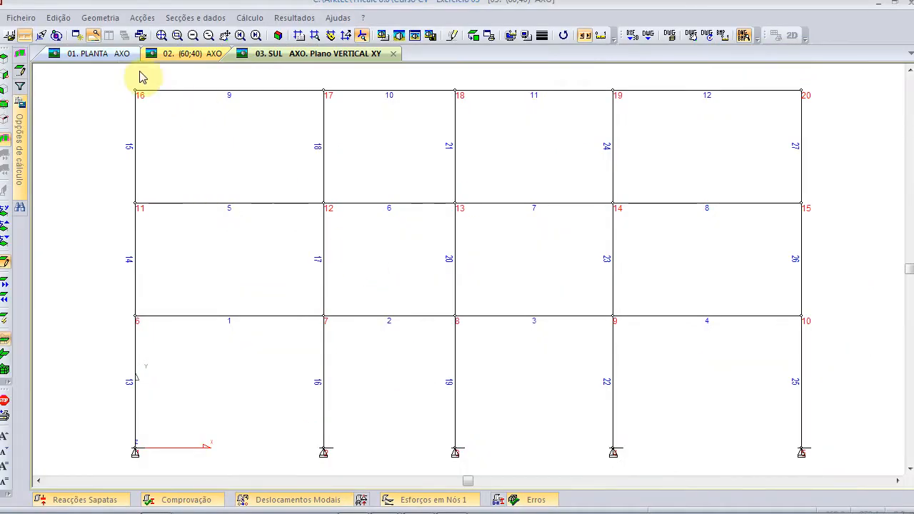
click(100, 18)
mouse_move(133, 150)
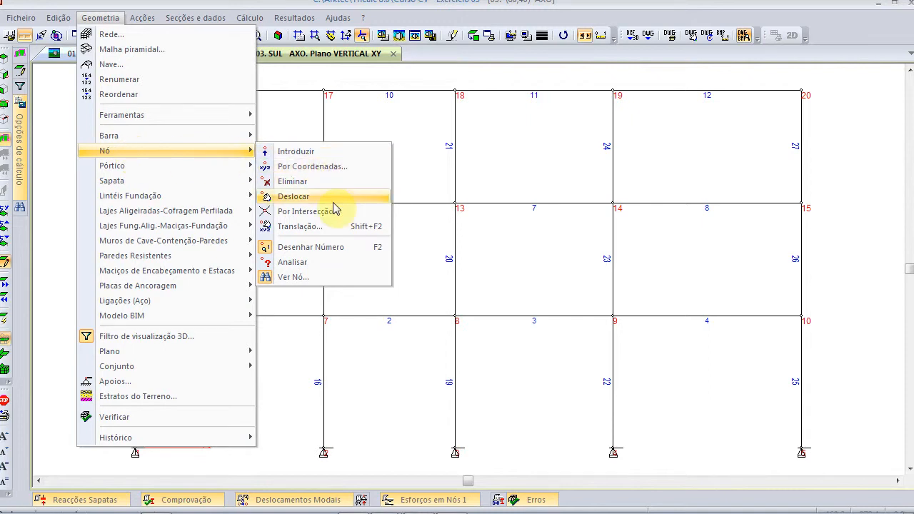
click(334, 227)
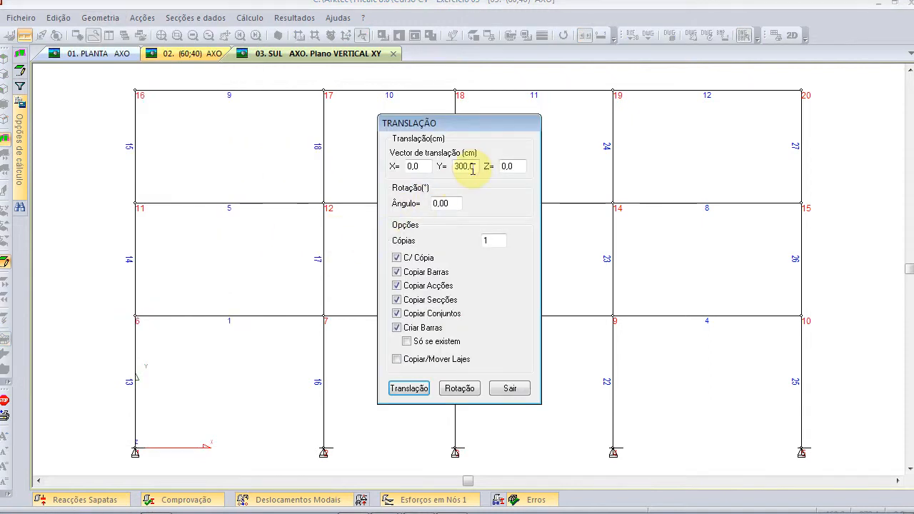
double_click(472, 167)
text(0)
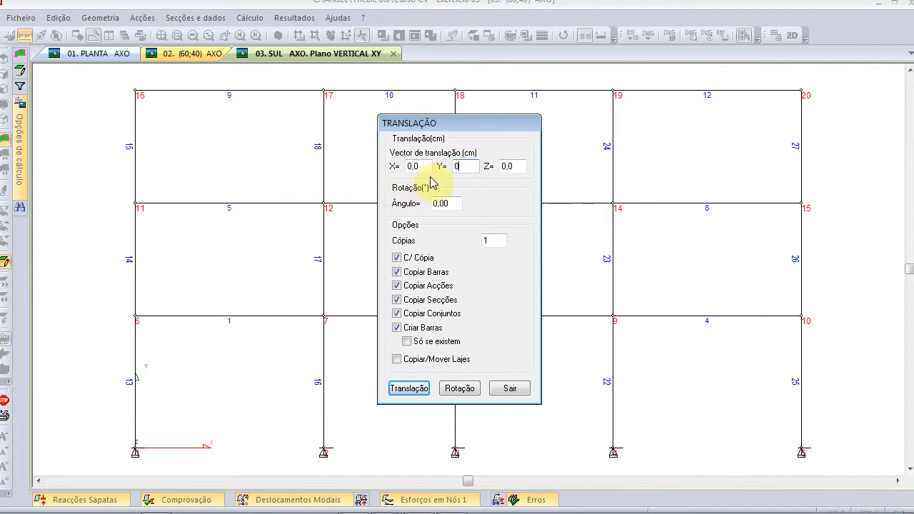
double_click(424, 172)
text(120)
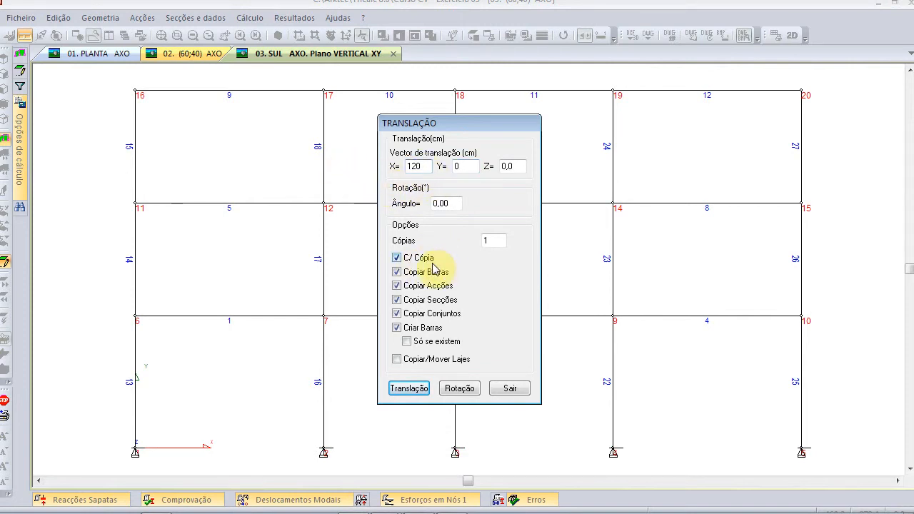
click(401, 274)
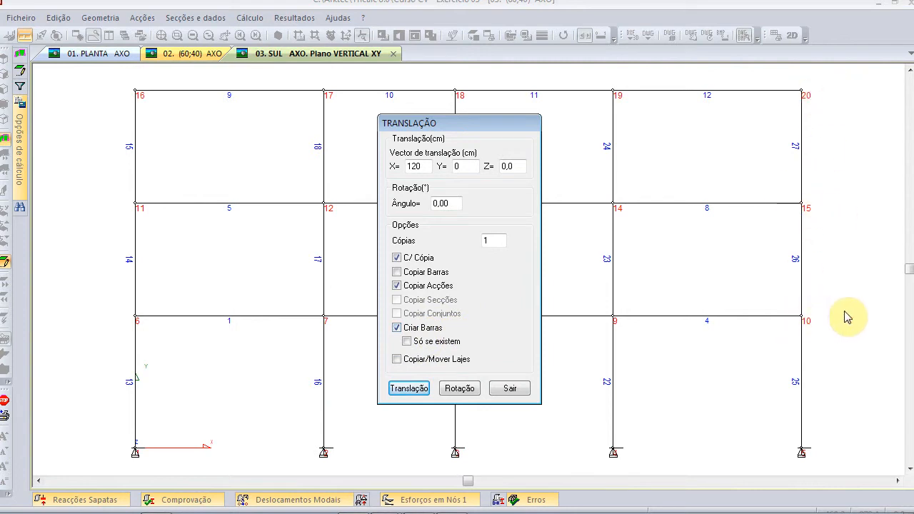
- Apply the translation to nodes 10, 15 and 20 to create the 120 cm cantilevers beyond the frame's right end
click(409, 388)
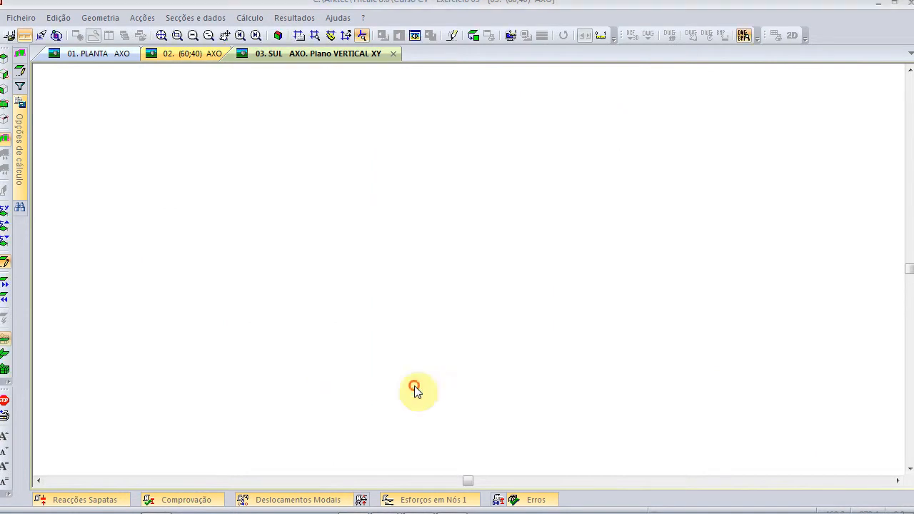
click(779, 78)
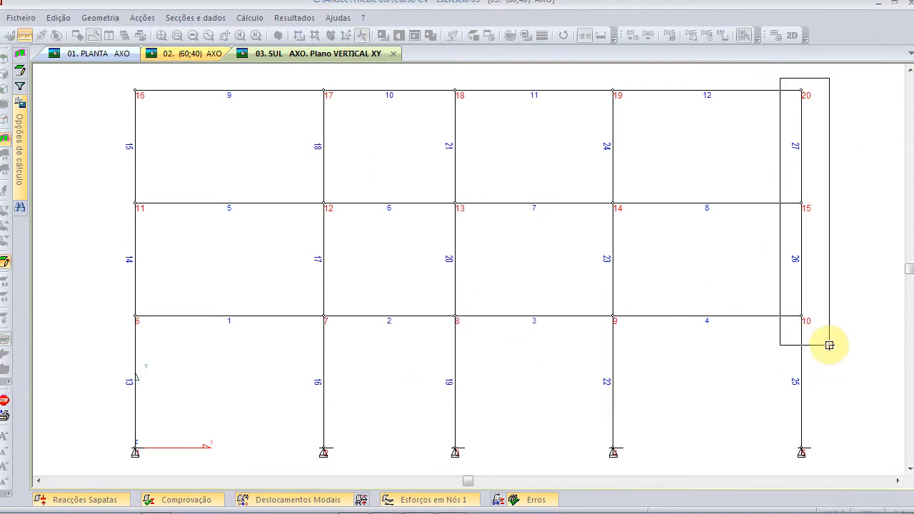
click(829, 345)
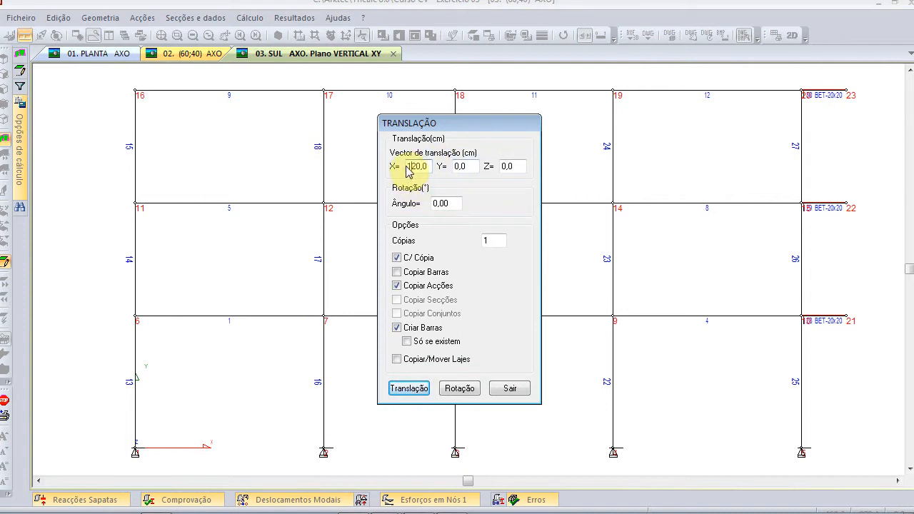
- Create matching cantilevers from nodes 6, 11 and 16 with a translation of X=-120 cm, and finish the command
text(-)
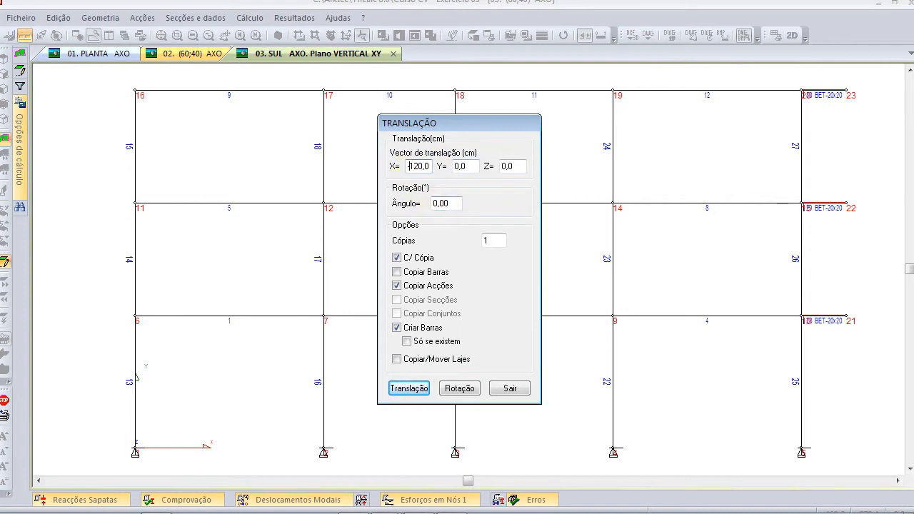
click(419, 387)
click(102, 77)
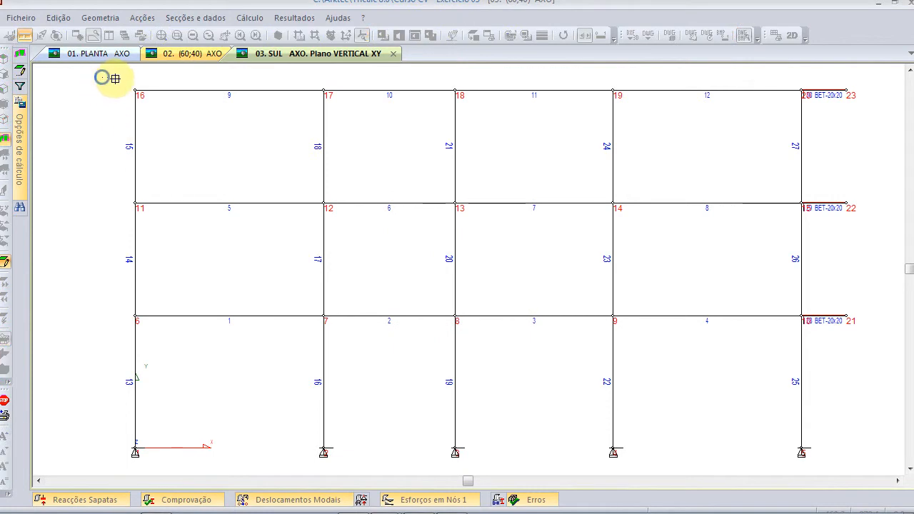
click(154, 333)
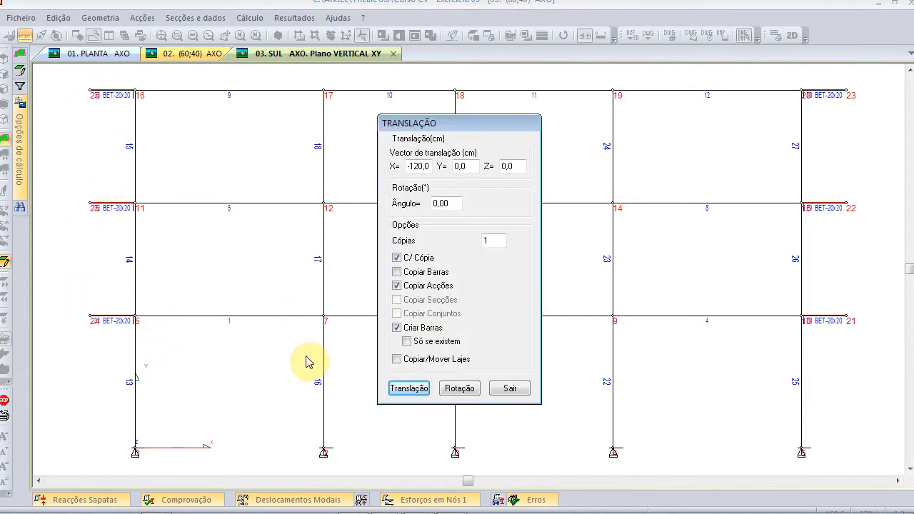
click(508, 393)
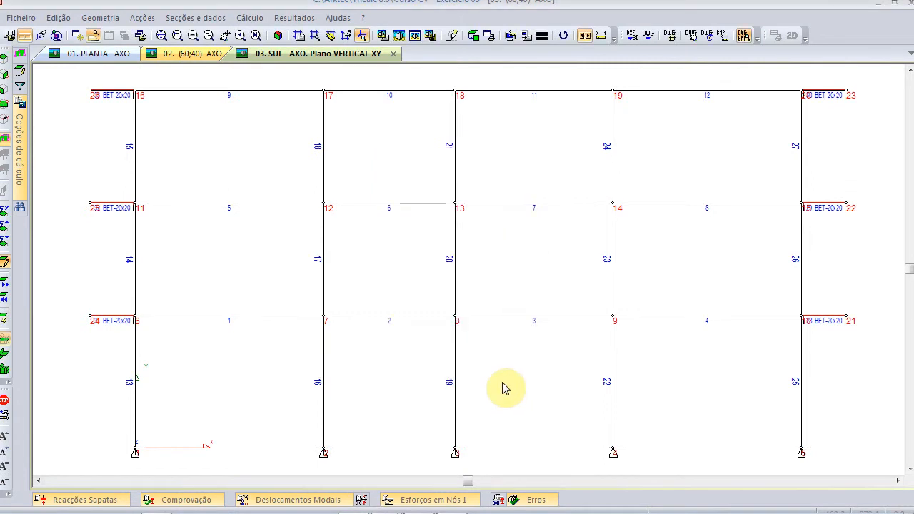
- Switch to the exercise slides and examine the enlarged frame drawing around the foundation of the 450 cm column
key(alt+Tab)
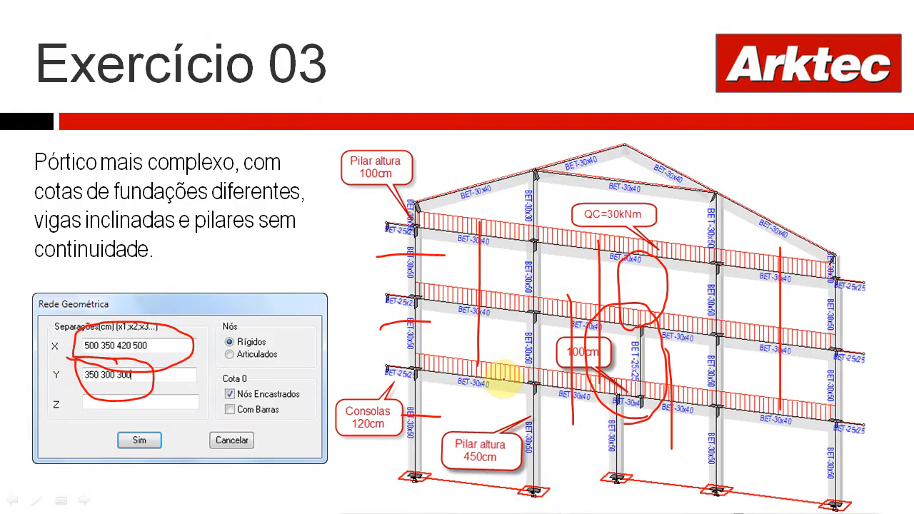
key(Right)
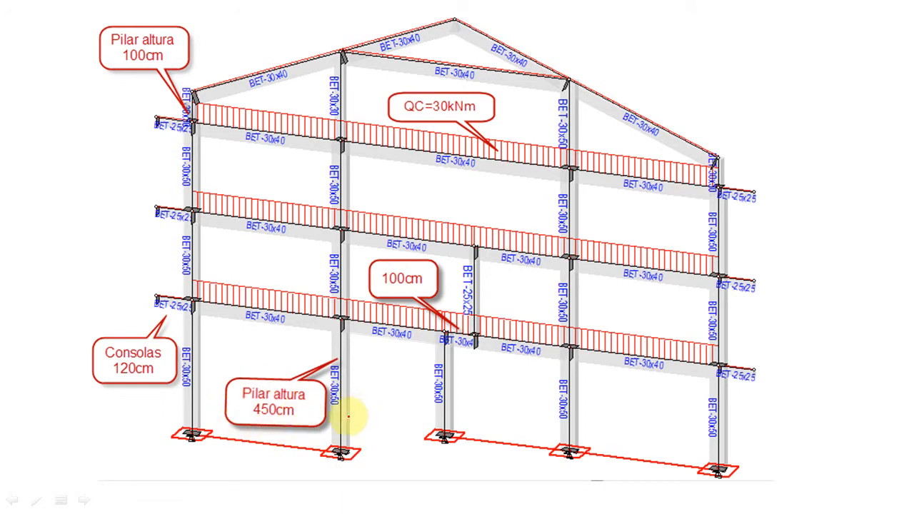
mouse_move(361, 412)
mouse_down()
mouse_move(384, 411)
mouse_move(379, 437)
mouse_move(396, 454)
mouse_up()
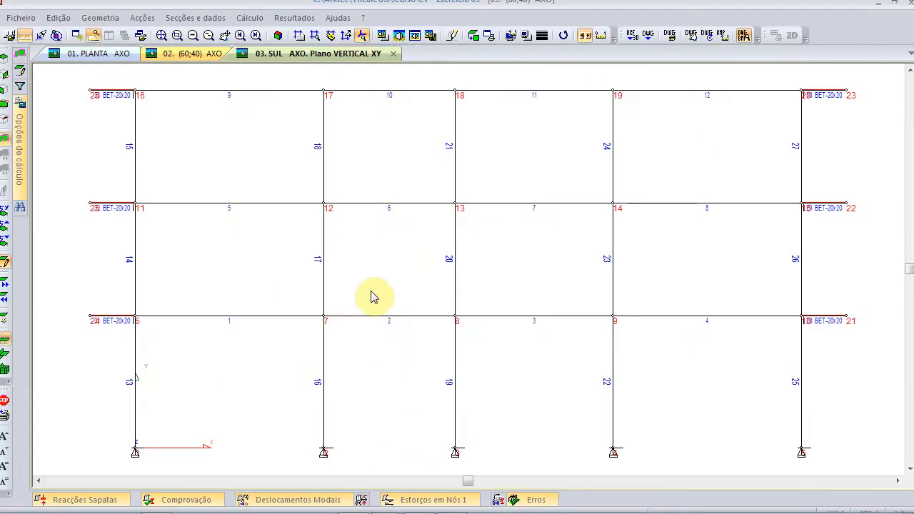
- Configure a node translation with vector X=0, Y=-100 cm and C/ Cópia turned off
click(100, 18)
mouse_move(193, 152)
click(344, 227)
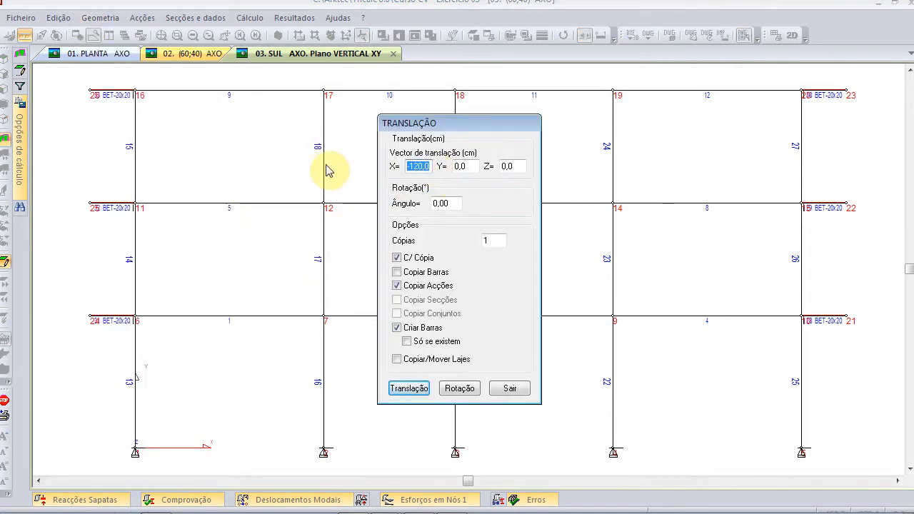
text(0)
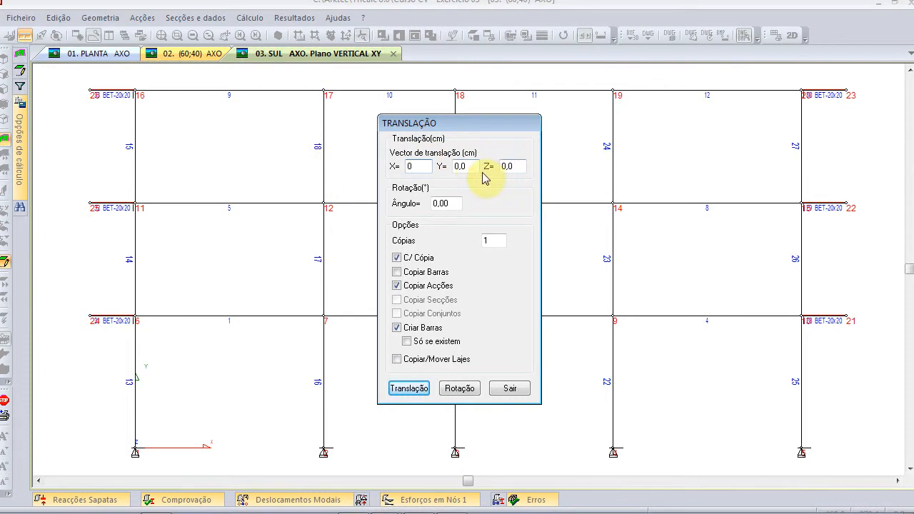
key(Tab)
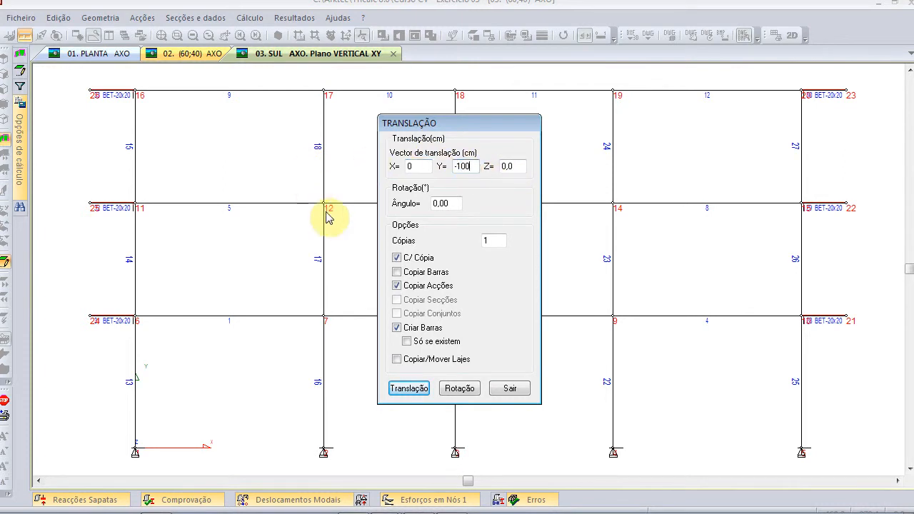
click(397, 258)
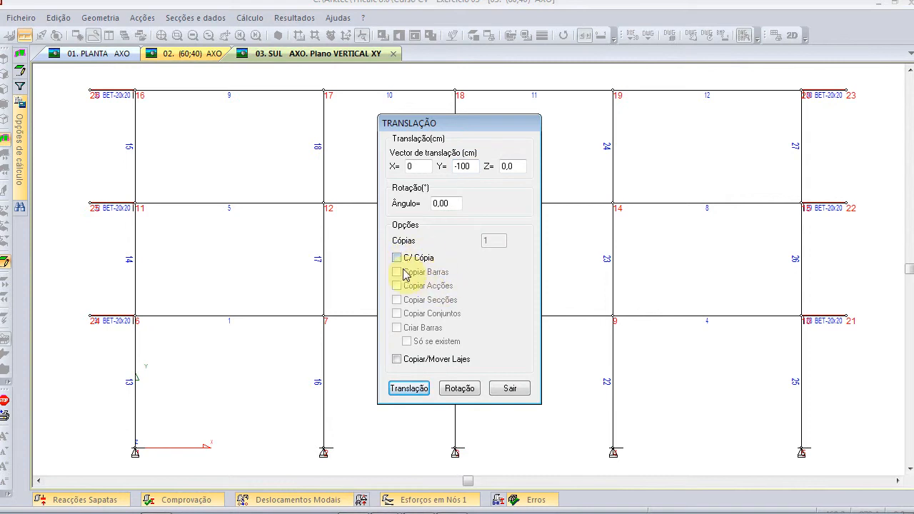
- Apply the translation to the foundation nodes of the frame's first two columns, finish the command and fit the whole frame in view
click(409, 389)
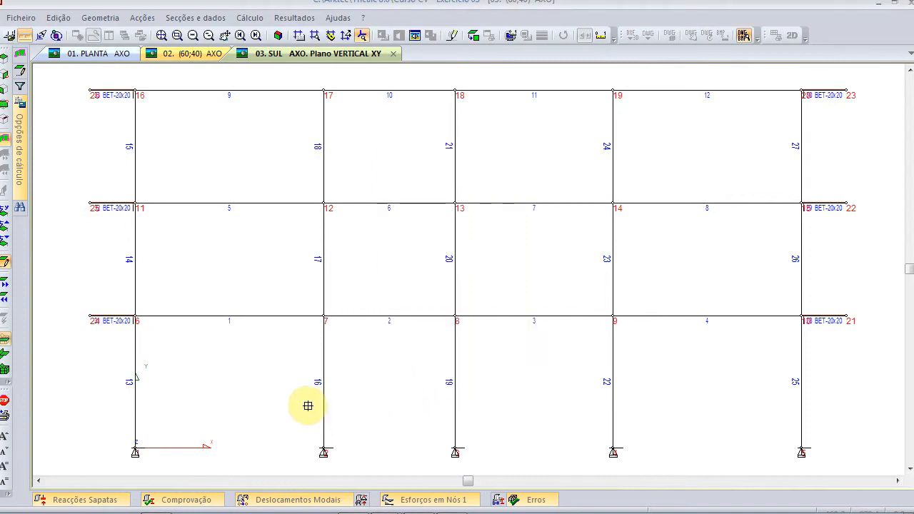
drag(114, 412, 363, 458)
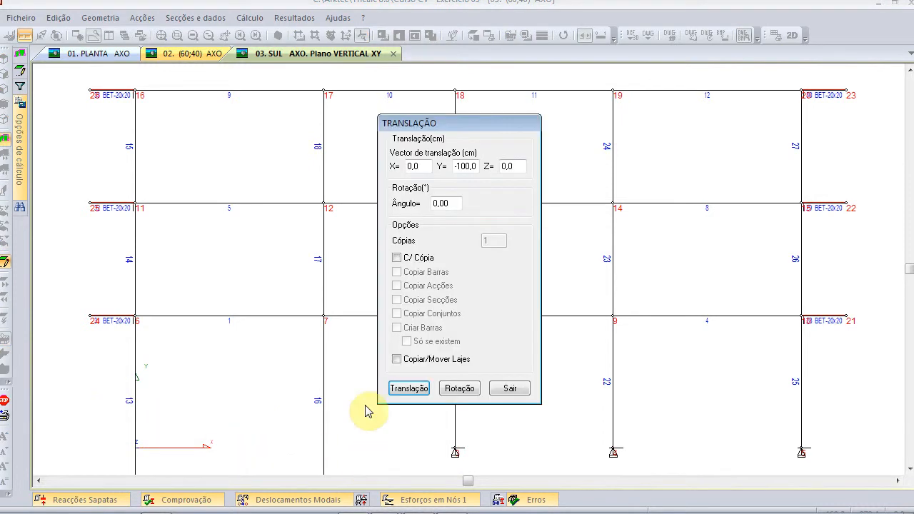
click(503, 390)
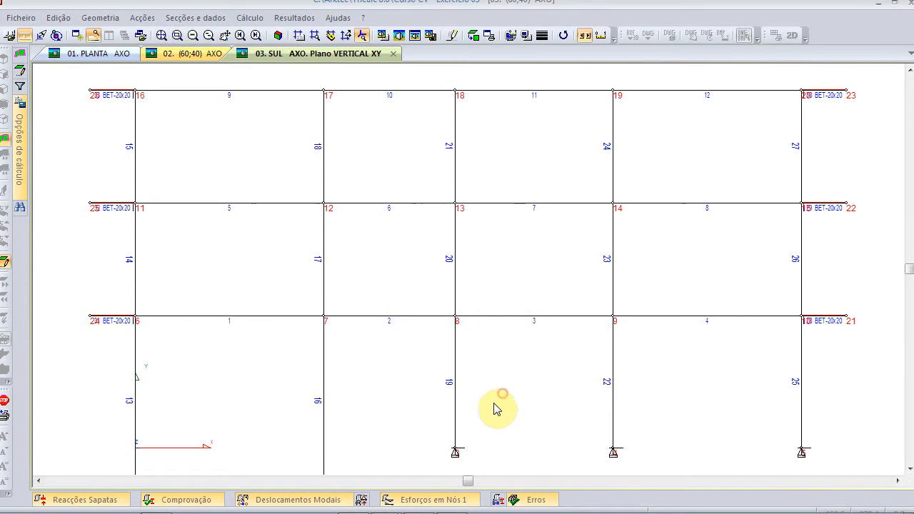
click(161, 35)
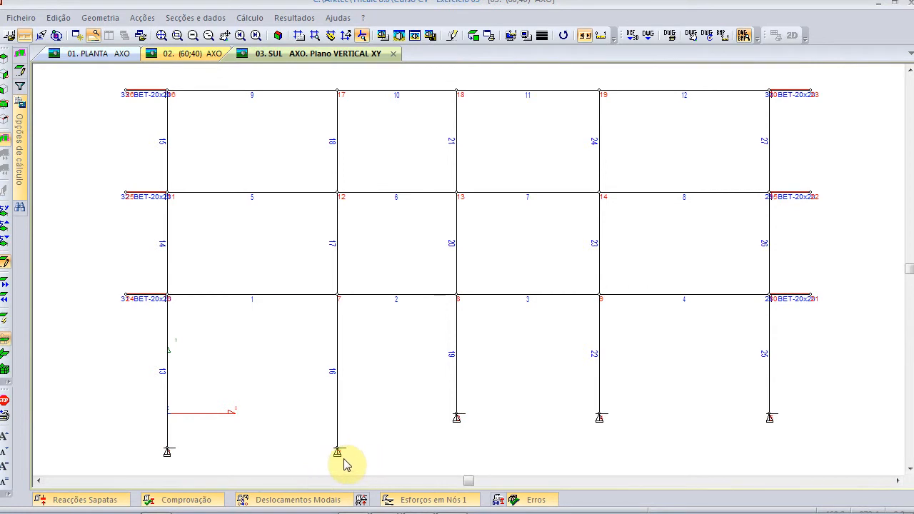
- Check the roof geometry on the exercise slide and configure a node translation with vector Y=300 cm, with C/ Cópia and Copiar Barras on
key(alt+Tab)
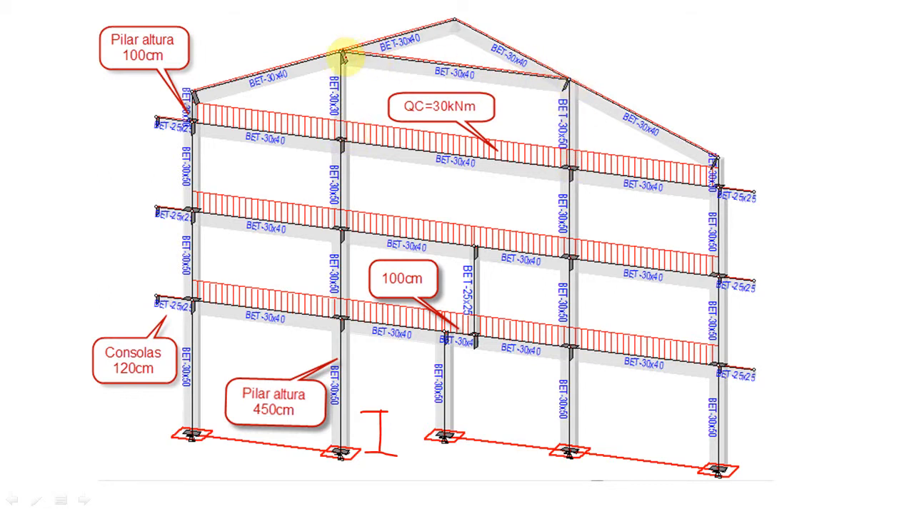
key(alt+Tab)
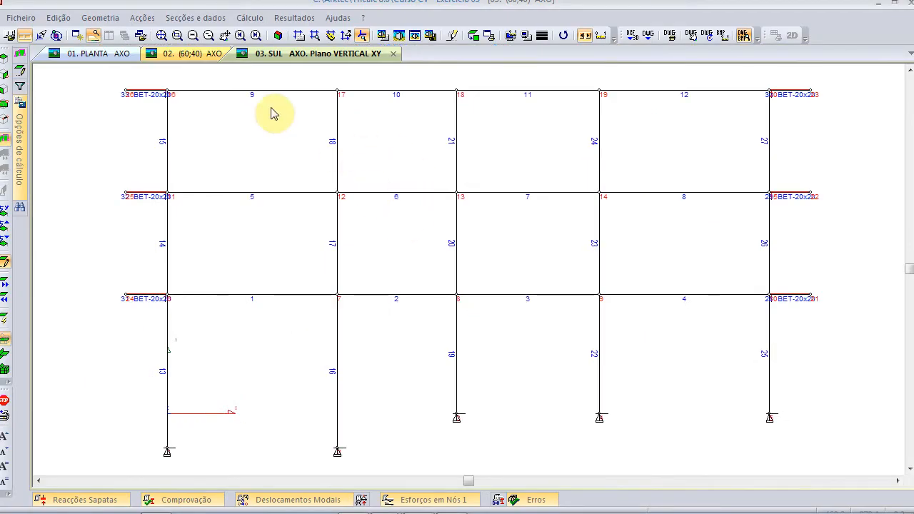
click(117, 19)
mouse_move(136, 150)
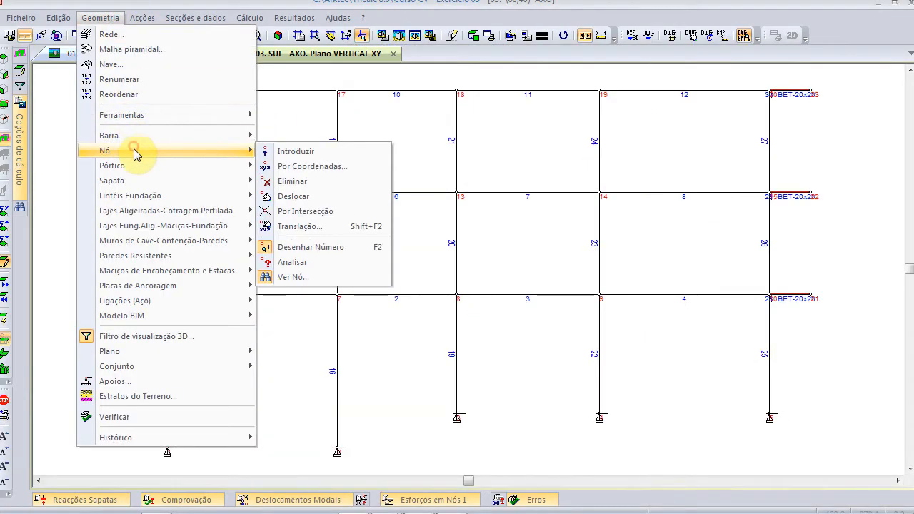
click(318, 226)
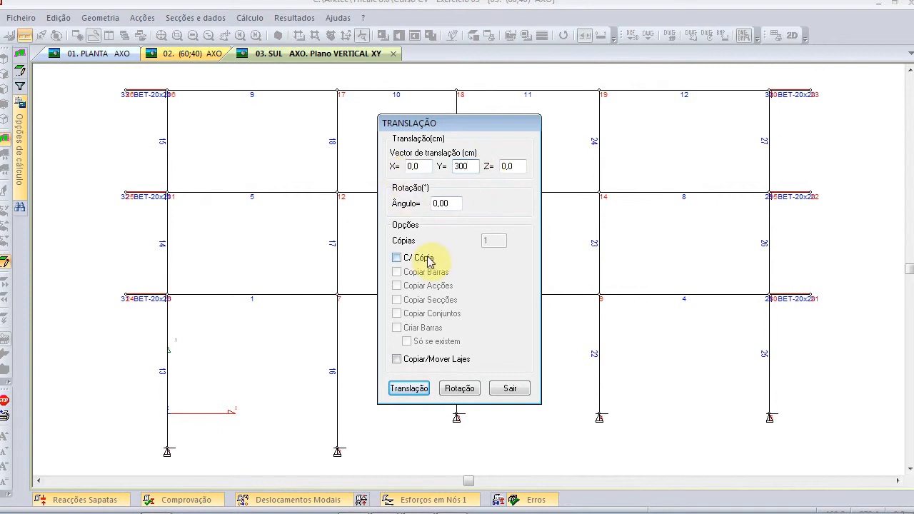
click(397, 257)
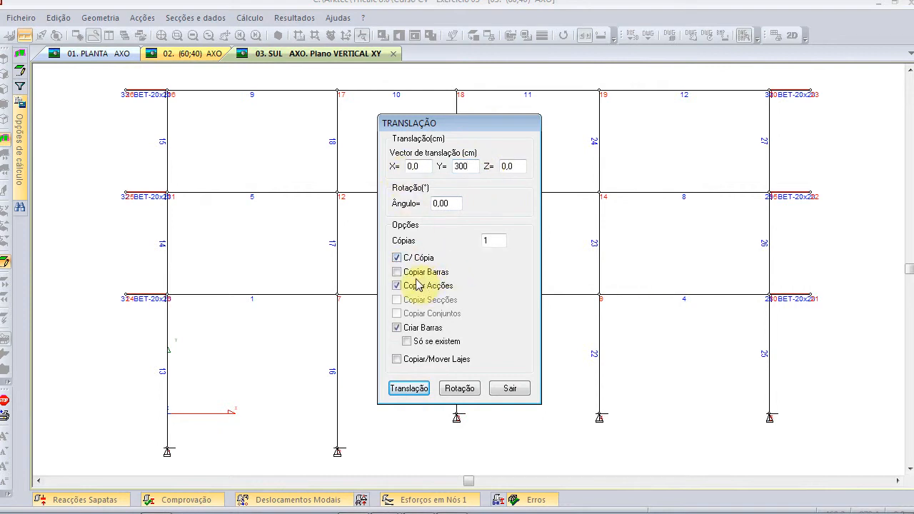
click(410, 276)
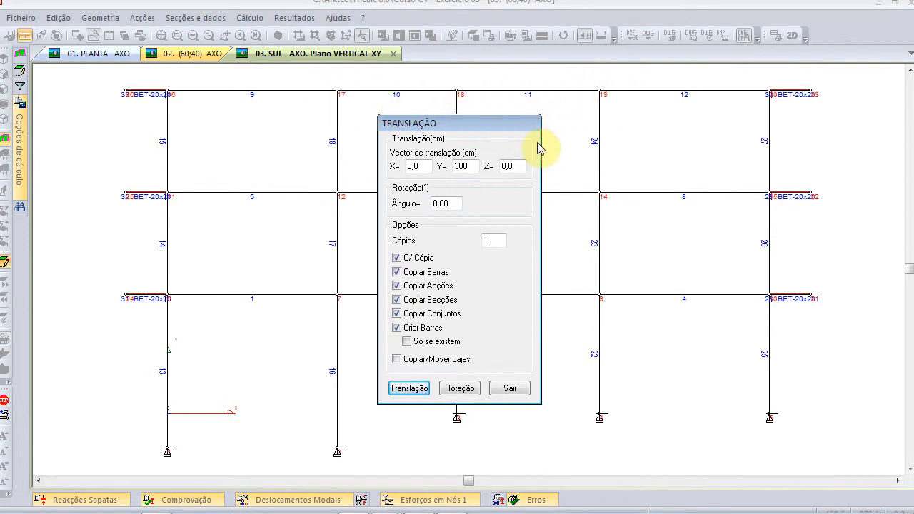
- Try copying nodes 17, 18 and 19 upward by 300 cm to add an upper storey over the middle bays
click(419, 389)
click(323, 77)
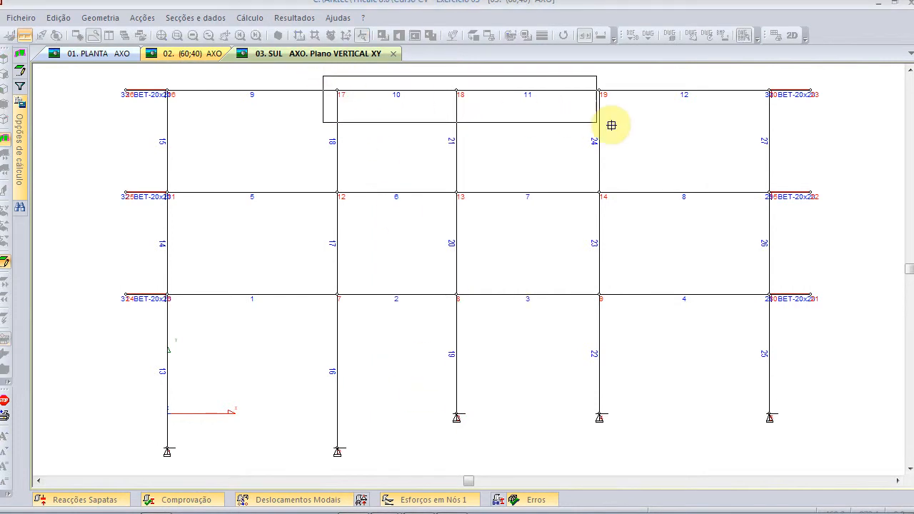
click(634, 128)
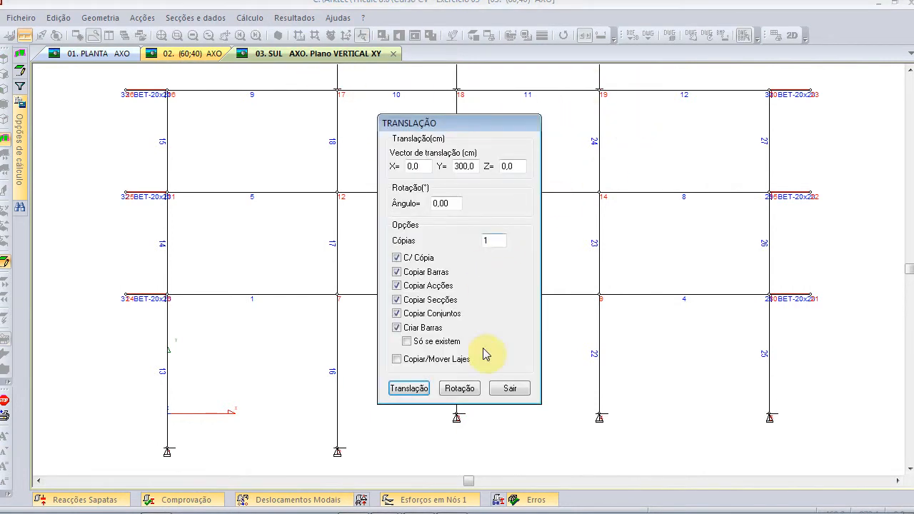
click(507, 389)
click(162, 35)
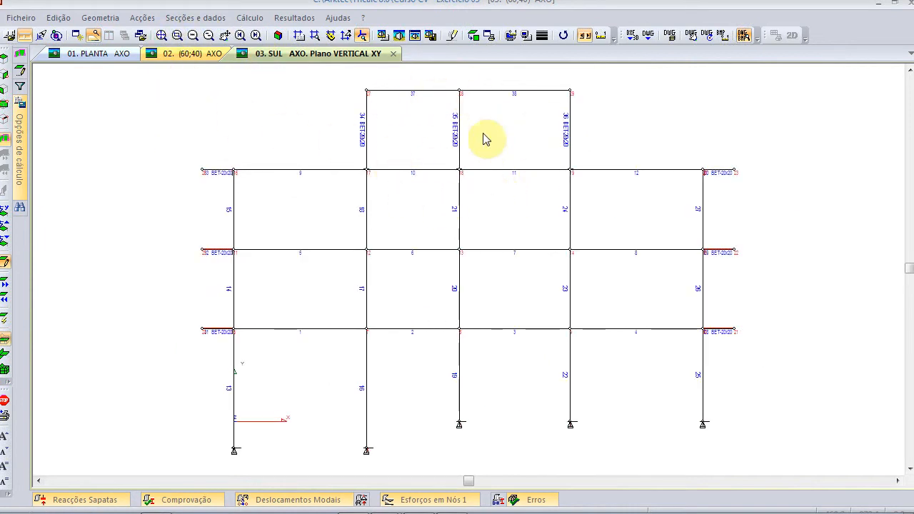
- Check the column heights on the exercise slide and set the copying node translation to Y=100 cm
key(alt+Tab)
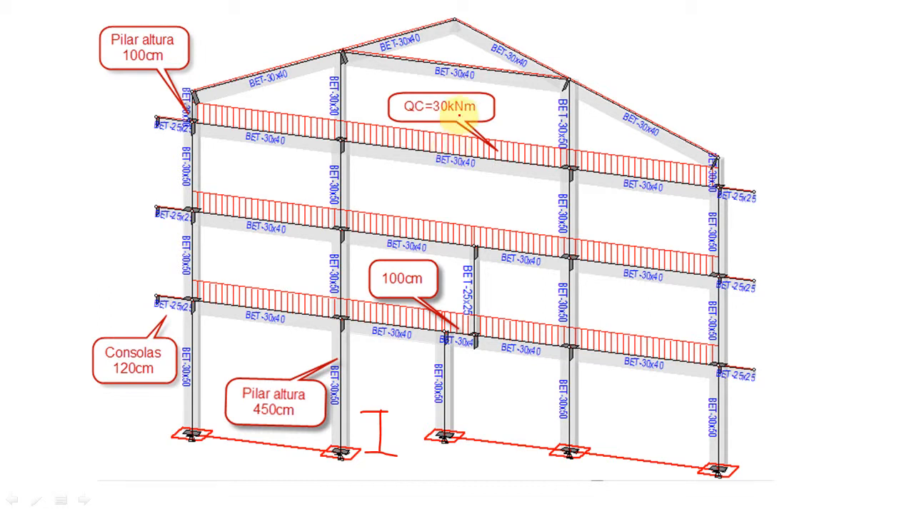
key(alt+Tab)
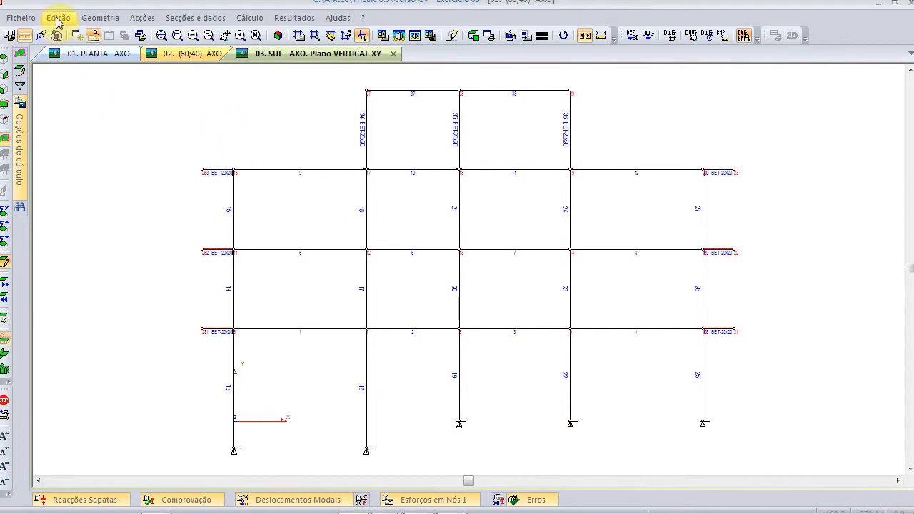
click(100, 18)
mouse_move(121, 150)
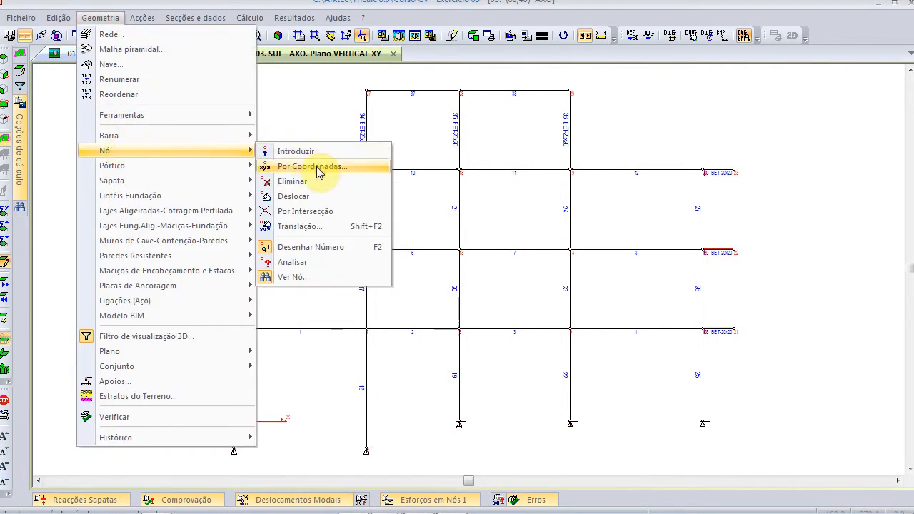
click(318, 226)
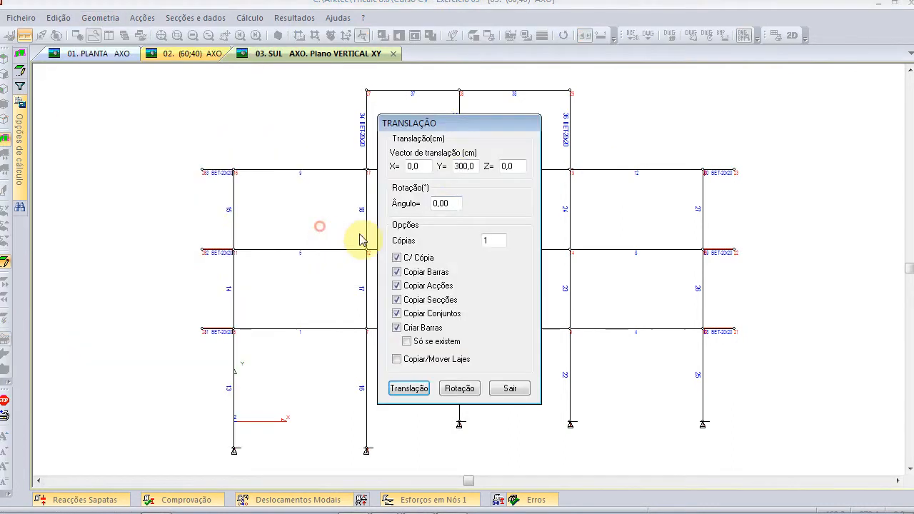
double_click(476, 165)
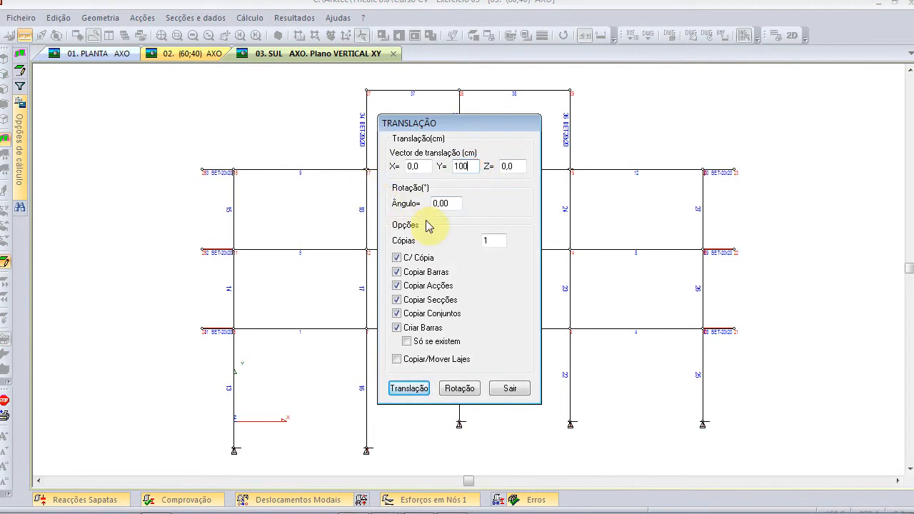
- Try copying nodes 16 and 20 upward to create 100 cm columns at both ends of the frame, and finish the command
click(425, 388)
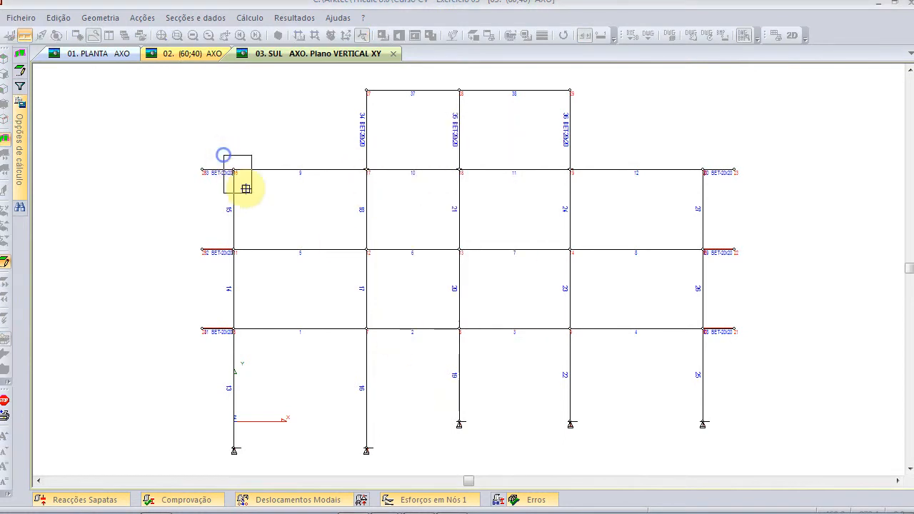
click(233, 171)
click(408, 388)
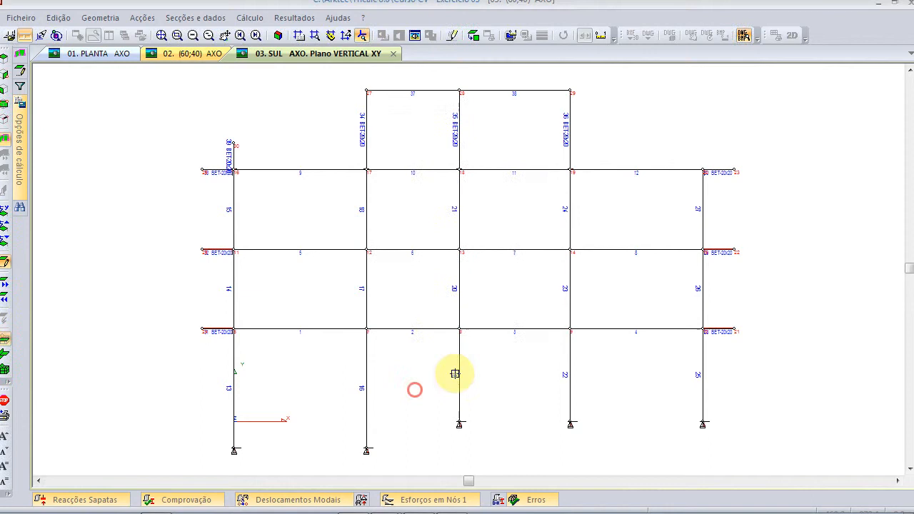
click(701, 170)
click(501, 389)
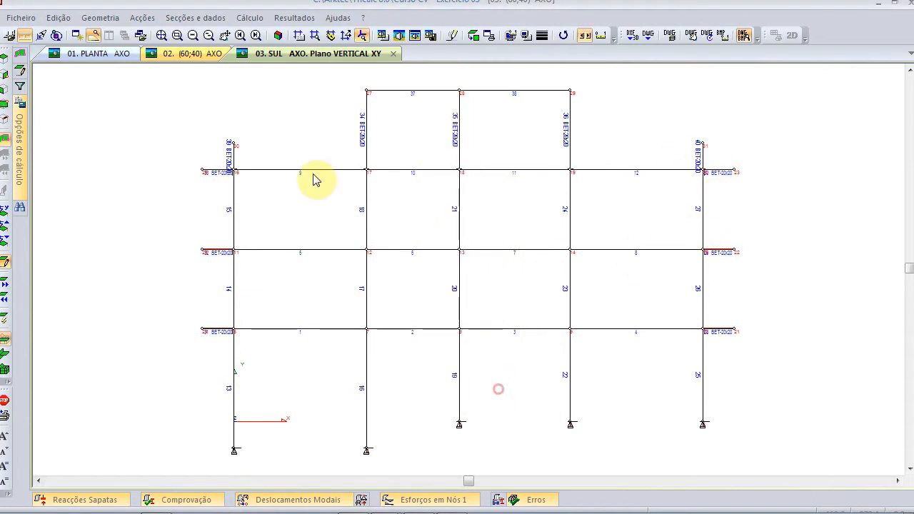
- Try adding inclined two-node bars from the tops of the 100 cm end columns to the outer corners of the upper storey
click(122, 18)
mouse_move(135, 136)
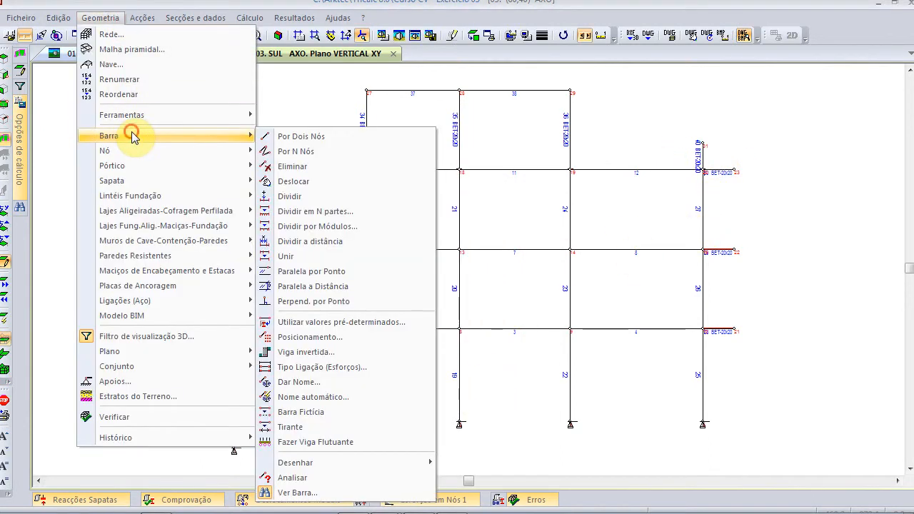
click(300, 136)
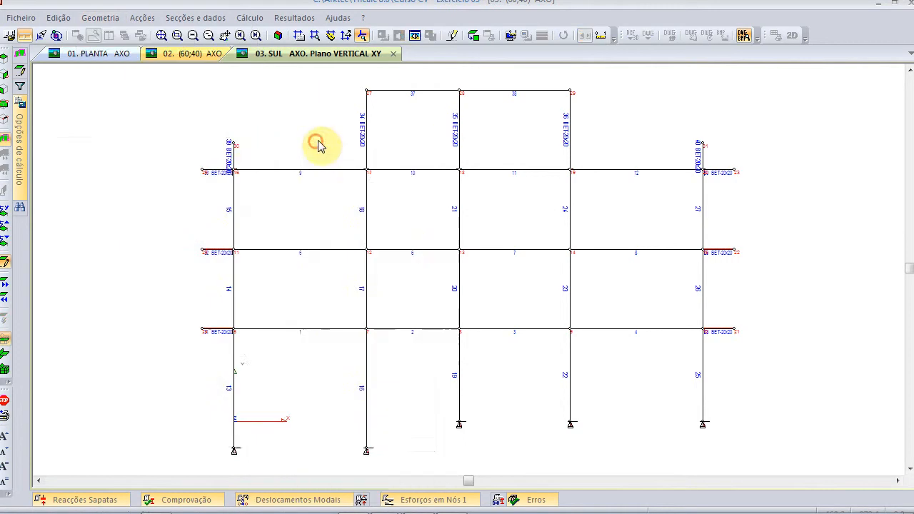
click(234, 143)
click(366, 92)
click(569, 92)
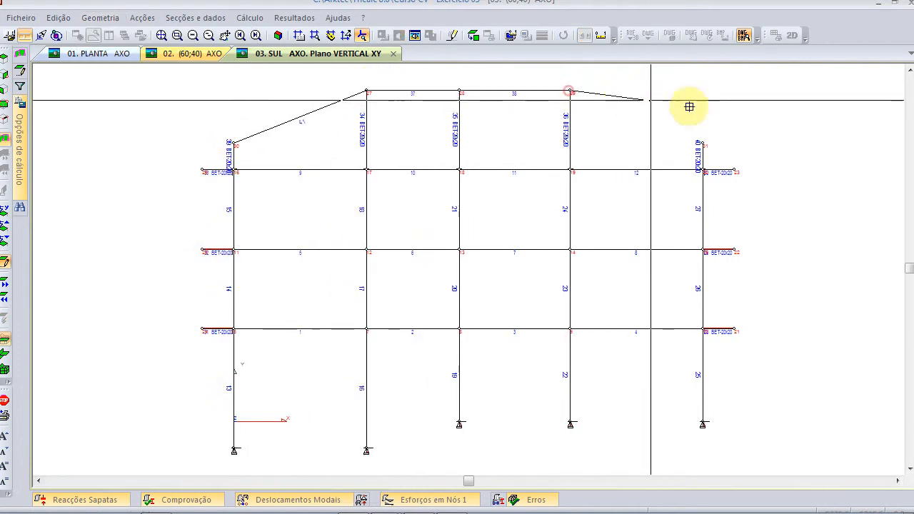
click(705, 141)
right_click(805, 124)
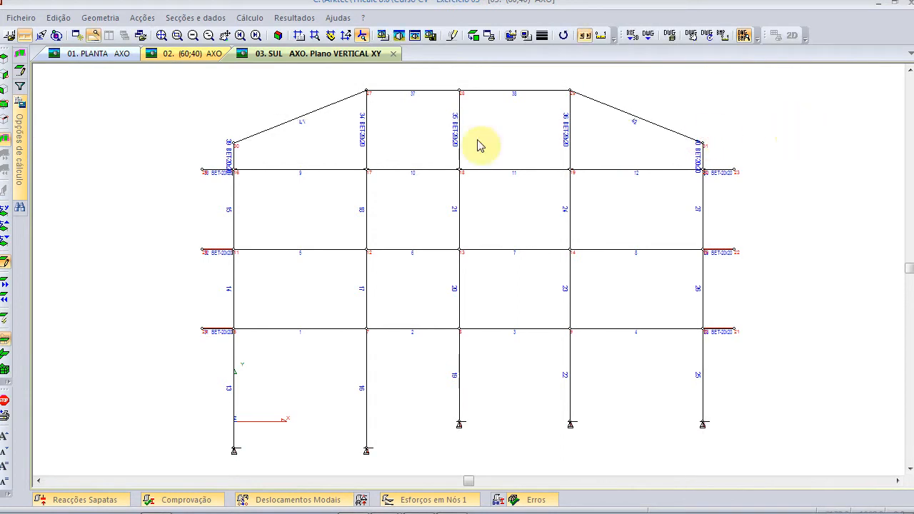
- Compare the roof with the exercise slide and undo the inclined bars, the 100 cm end columns and the 300 cm upper storey
key(alt+Tab)
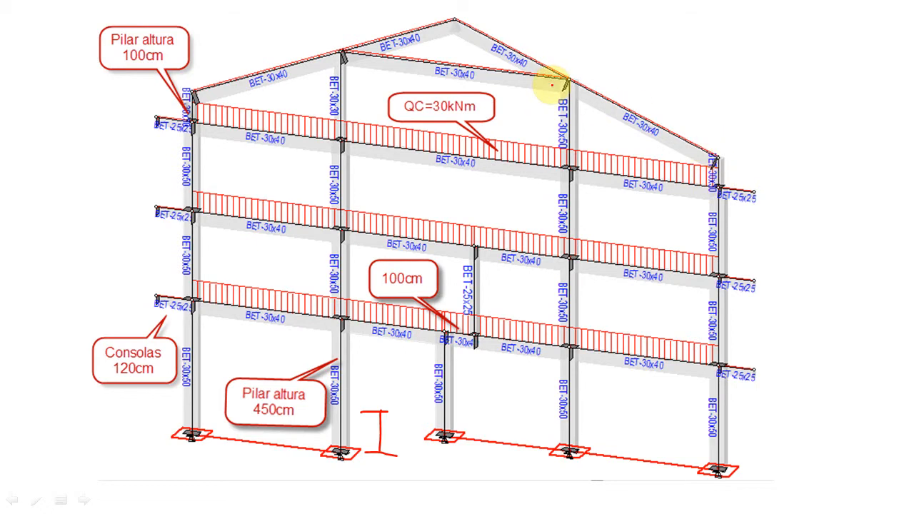
key(alt+Tab)
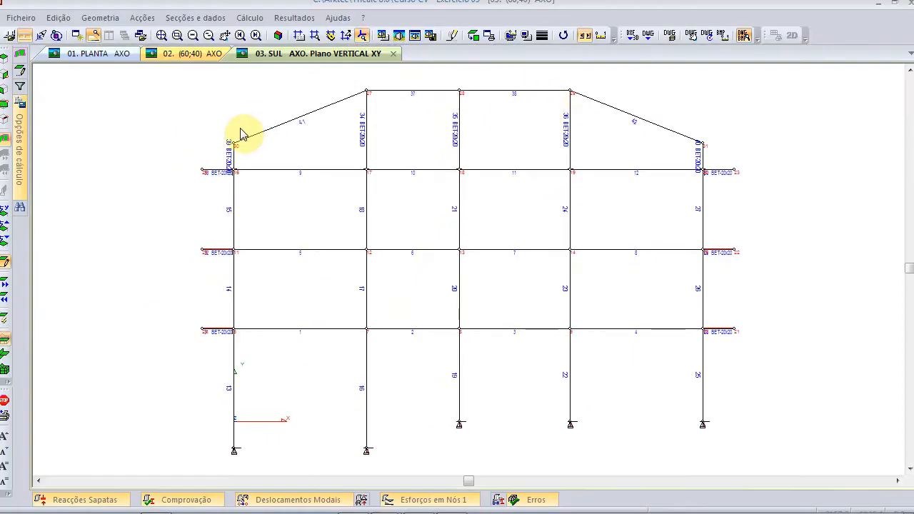
click(59, 18)
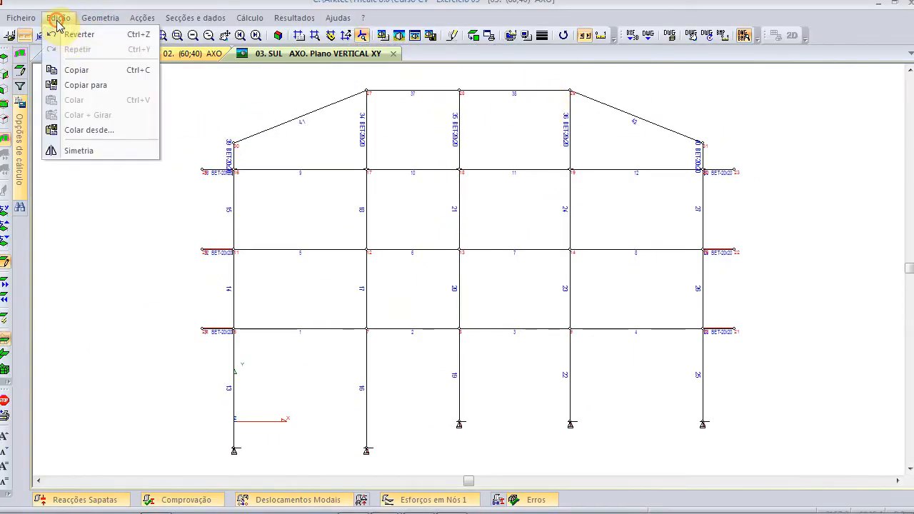
click(72, 32)
click(68, 20)
click(71, 32)
click(61, 18)
click(71, 32)
click(58, 17)
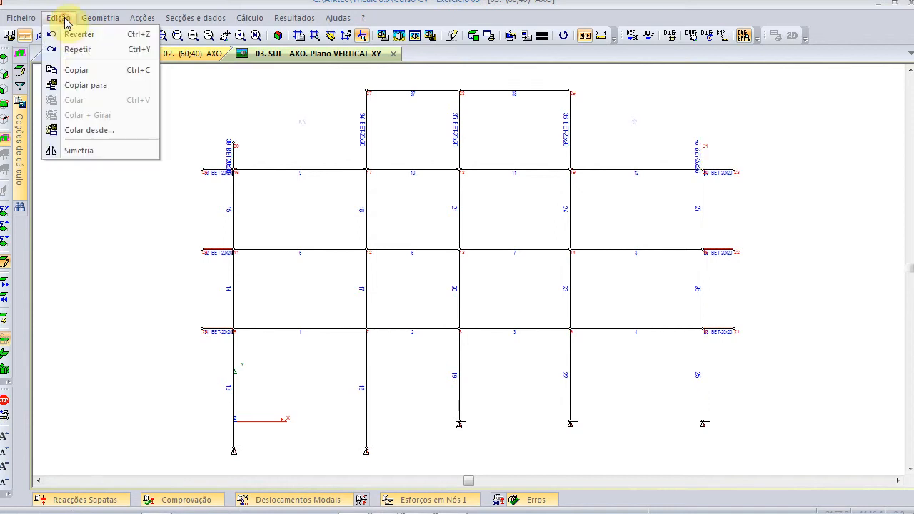
click(68, 32)
click(59, 18)
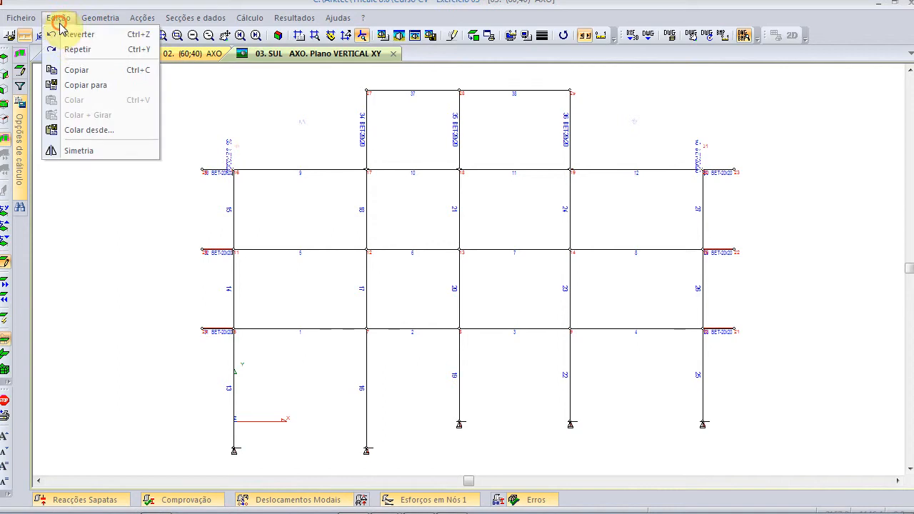
click(68, 32)
- Copy the five column-top nodes upward by Y=300 cm with bars created, forming a full-width upper storey
scroll(452, 143, up, 2)
scroll(465, 161, down, 2)
click(100, 17)
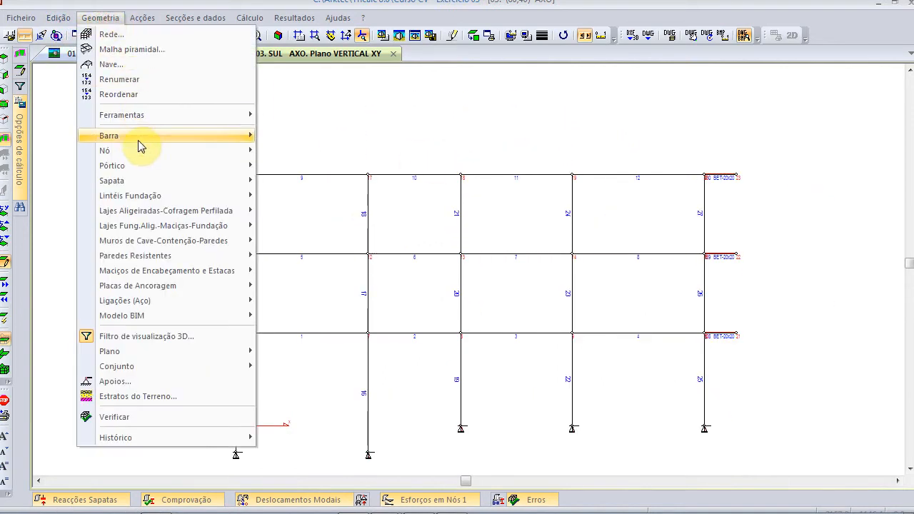
mouse_move(250, 150)
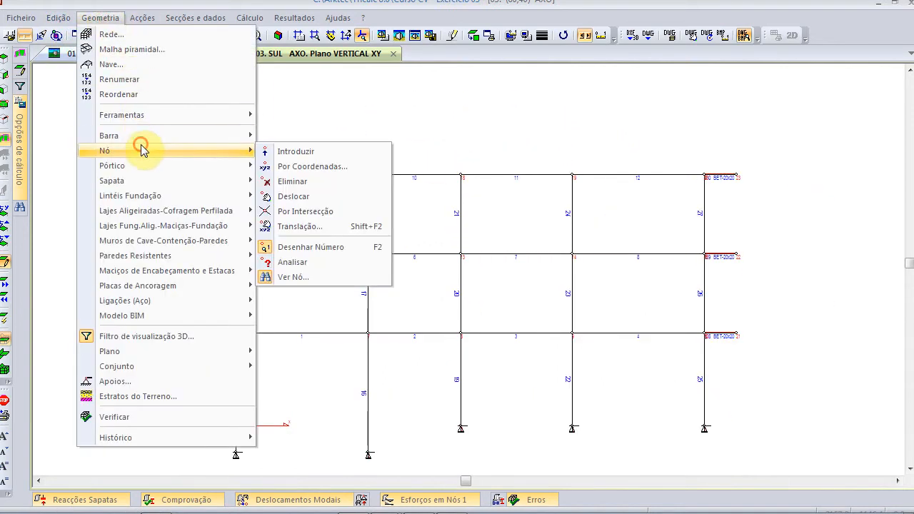
click(330, 229)
double_click(474, 164)
text(300)
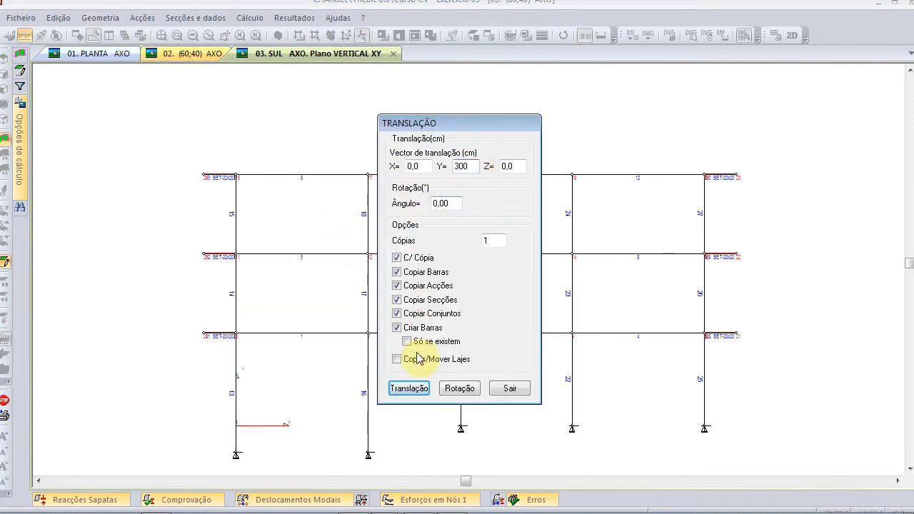
click(425, 390)
click(225, 155)
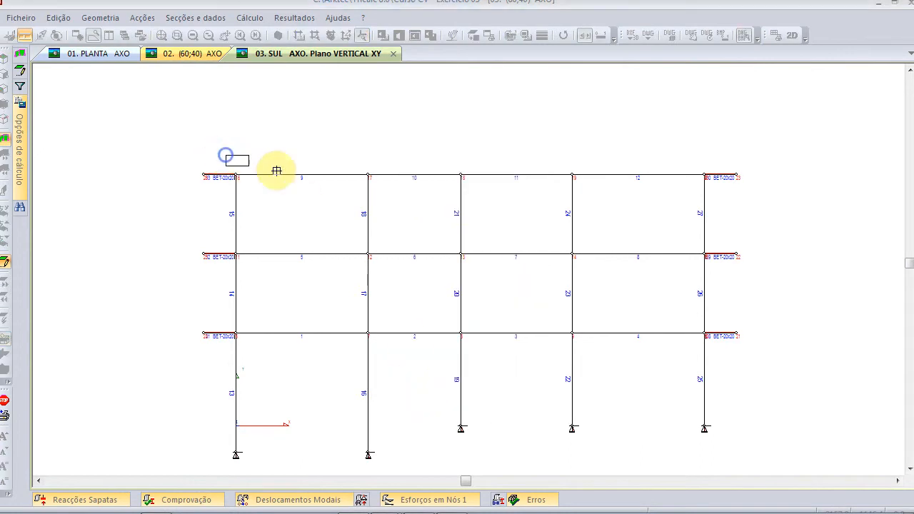
click(721, 195)
click(505, 390)
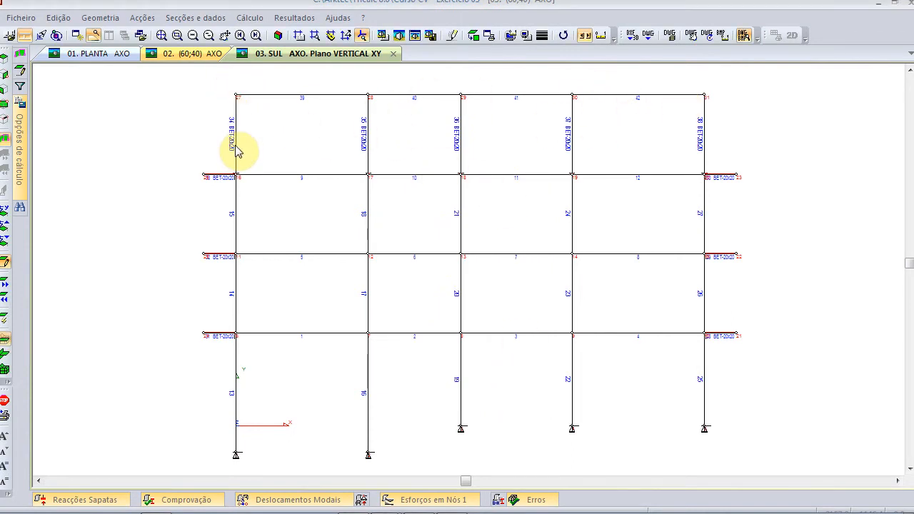
- Translate the upper storey's top corner node above the first column by Y=-200 cm, with copying turned off
click(100, 17)
click(120, 148)
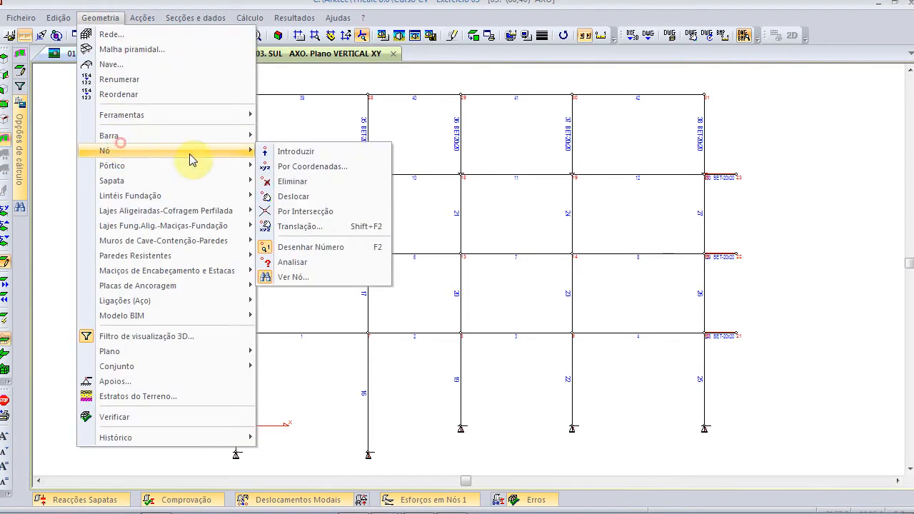
click(308, 226)
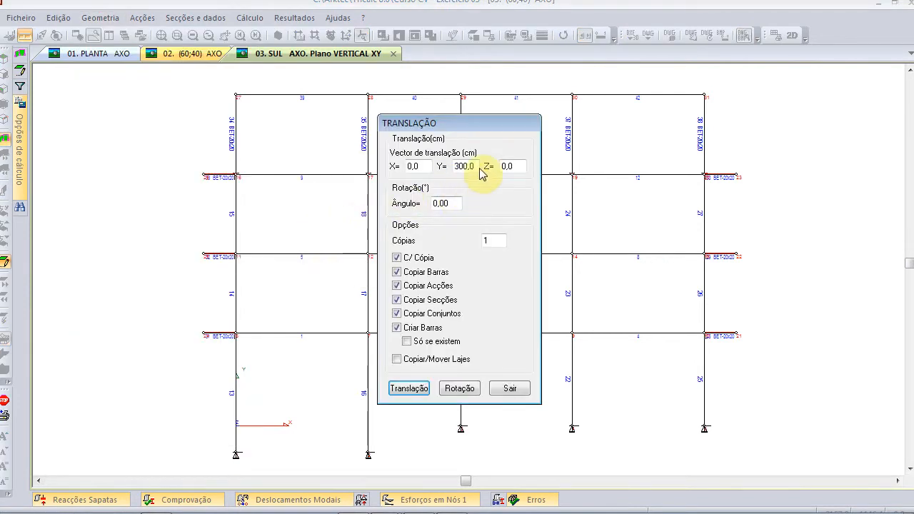
double_click(473, 167)
text(-)
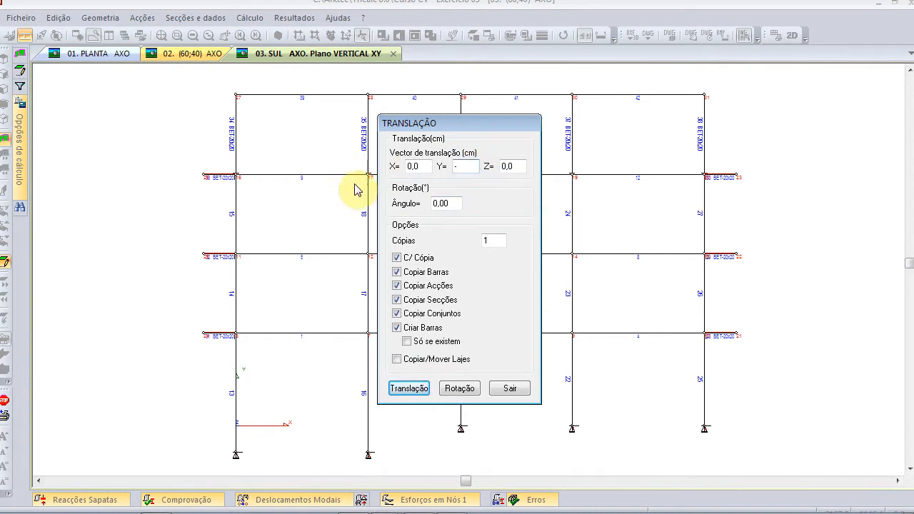
text(200)
click(397, 258)
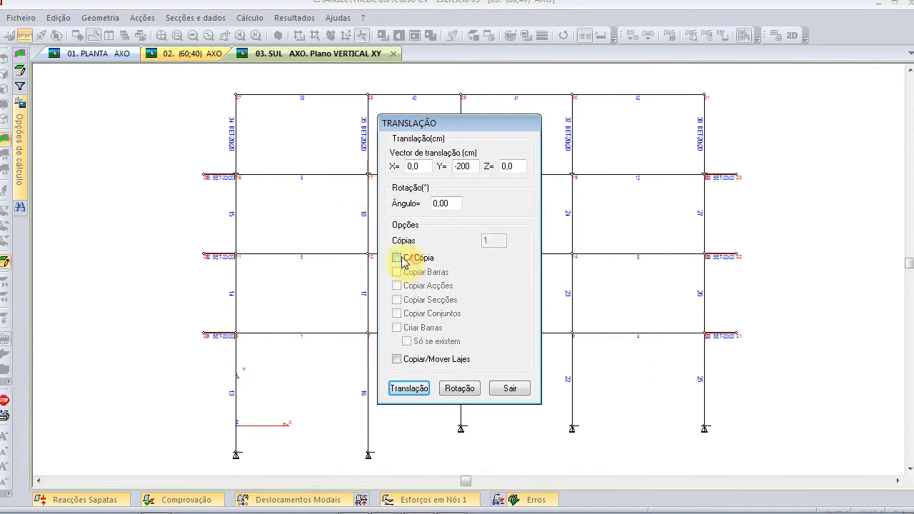
click(410, 389)
drag(212, 77, 258, 123)
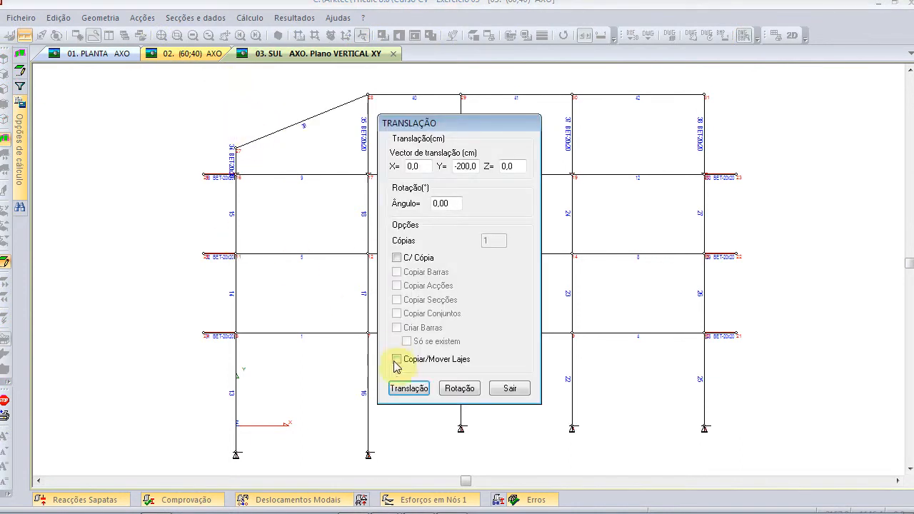
- Lower the opposite top corner node, above the last column, by the same 200 cm and finish the translation
click(398, 386)
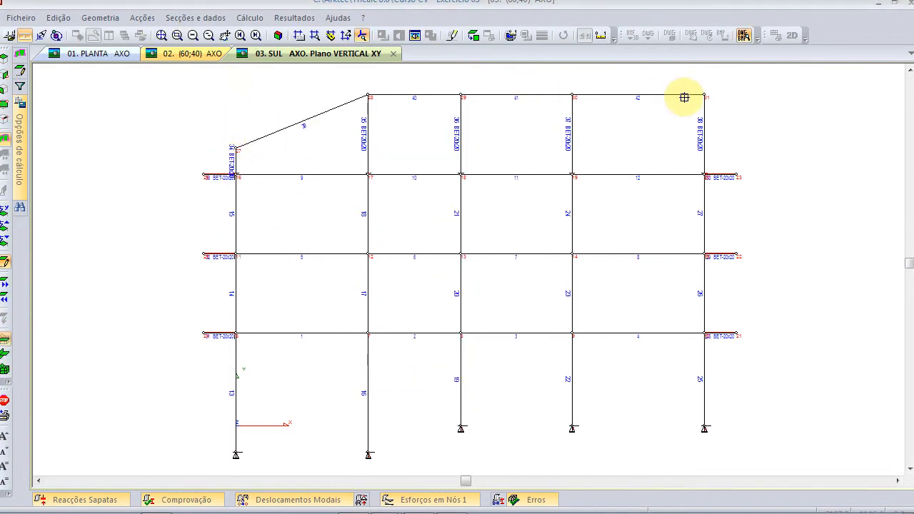
drag(691, 82, 724, 127)
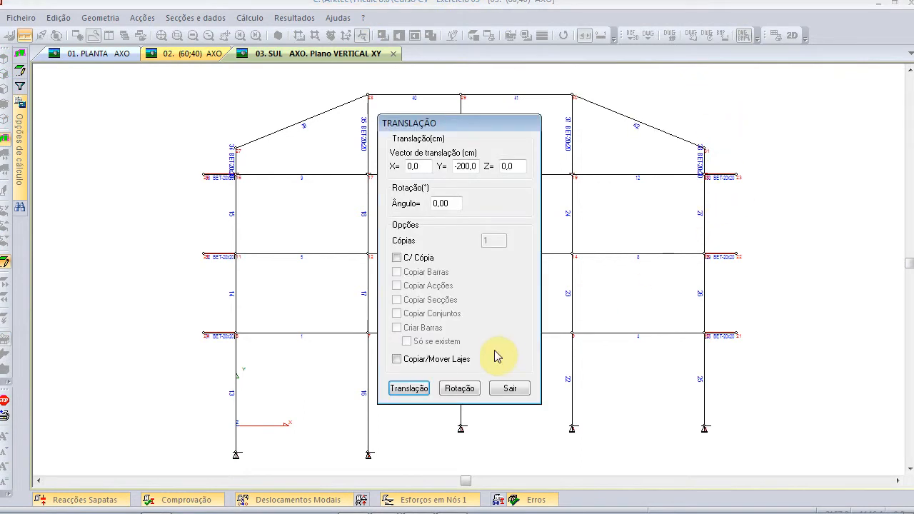
click(509, 389)
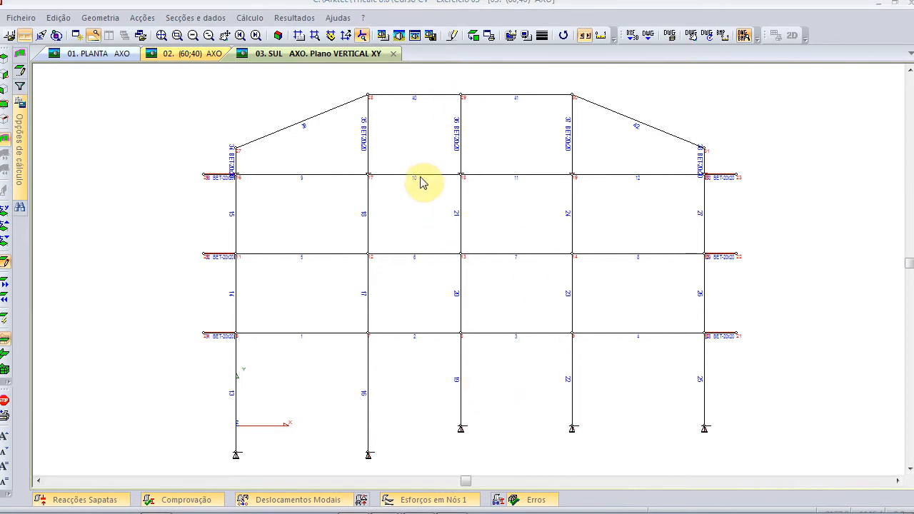
- Compare the frame with the exercise slide and delete the middle column's bars in the two uppermost storeys
key(alt+Tab)
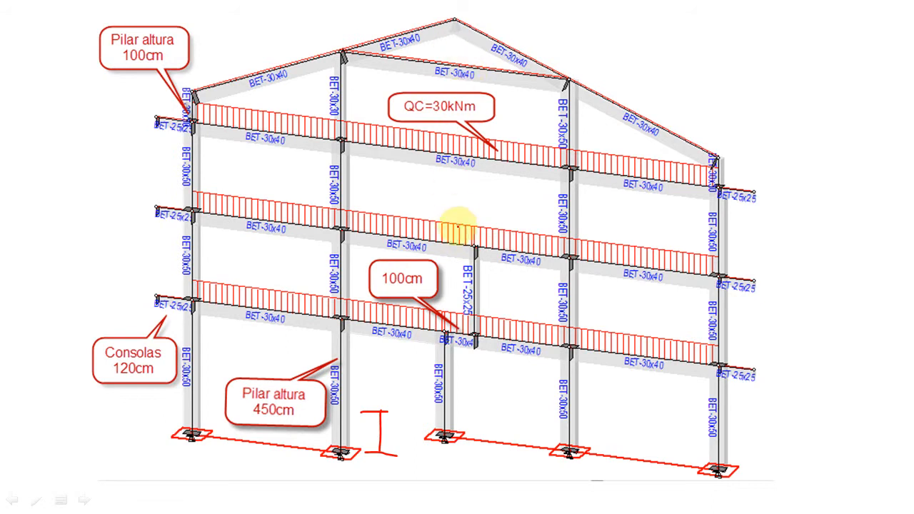
key(alt+Tab)
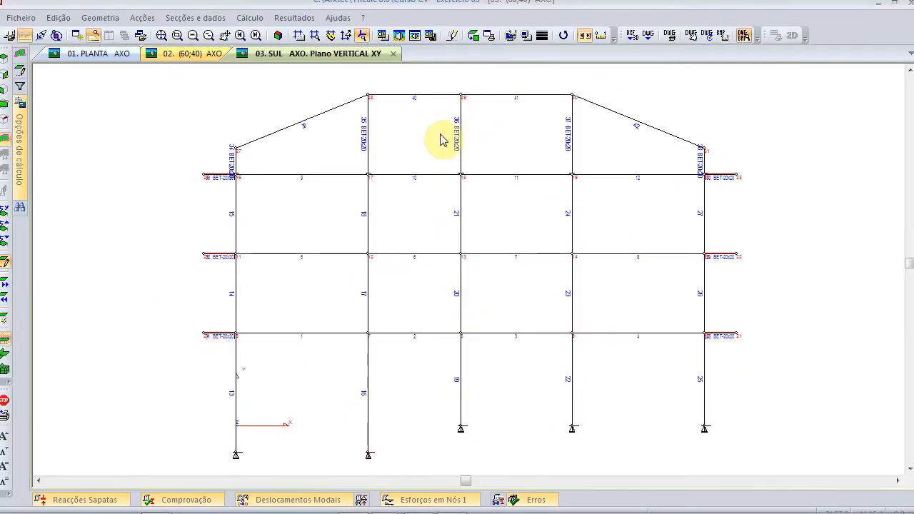
drag(434, 151, 404, 180)
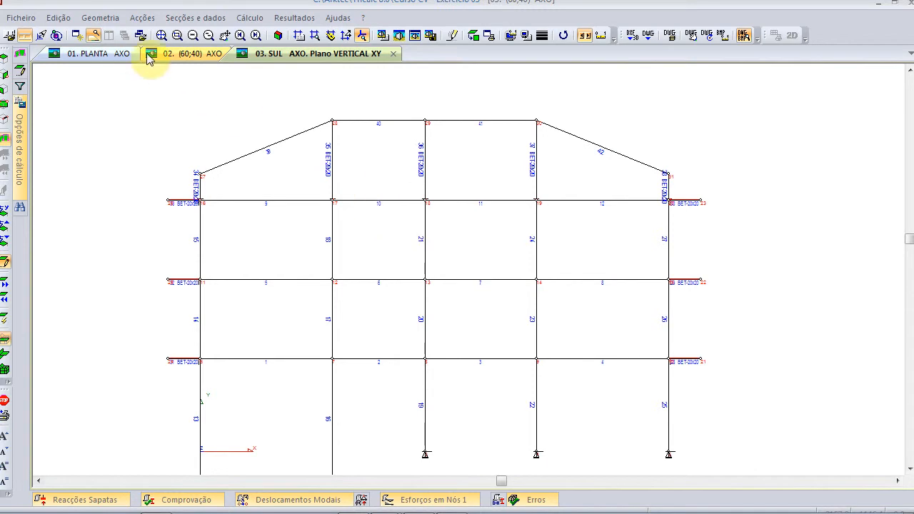
click(108, 20)
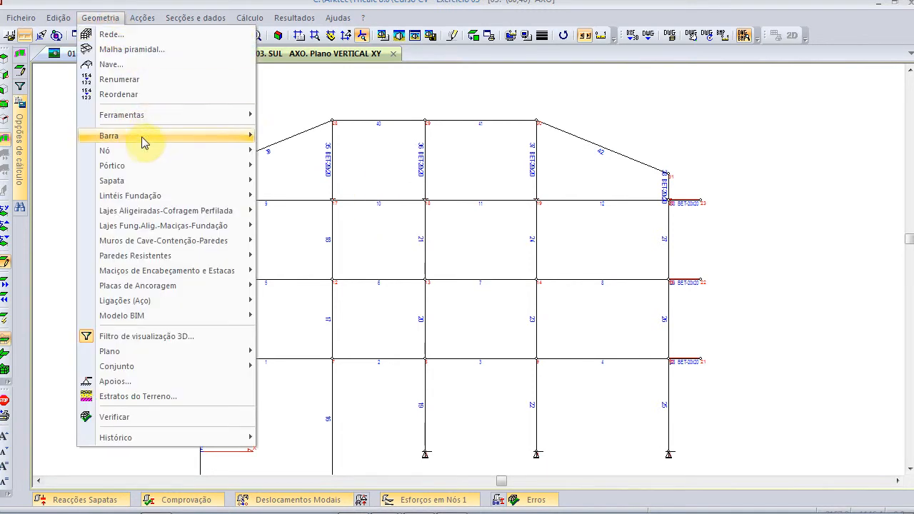
mouse_move(143, 146)
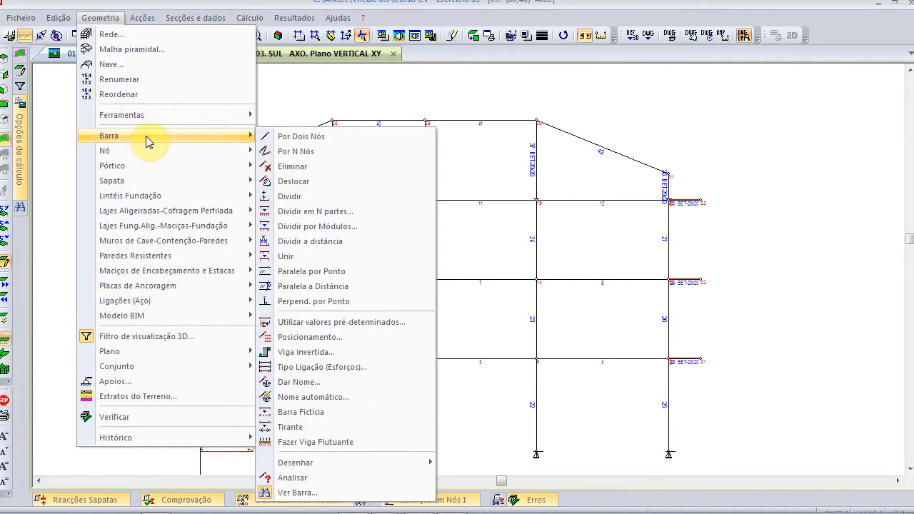
click(329, 175)
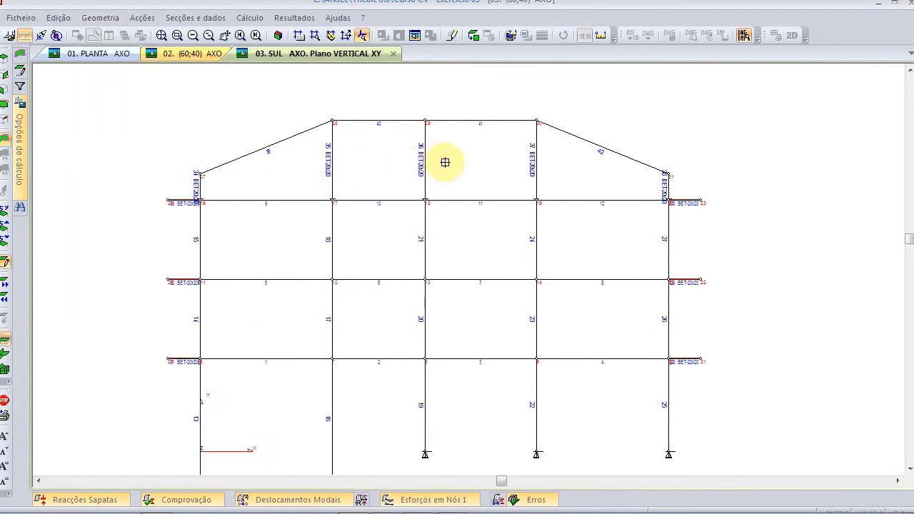
click(424, 161)
scroll(426, 235, down, 1)
scroll(444, 255, up, 2)
scroll(448, 249, down, 1)
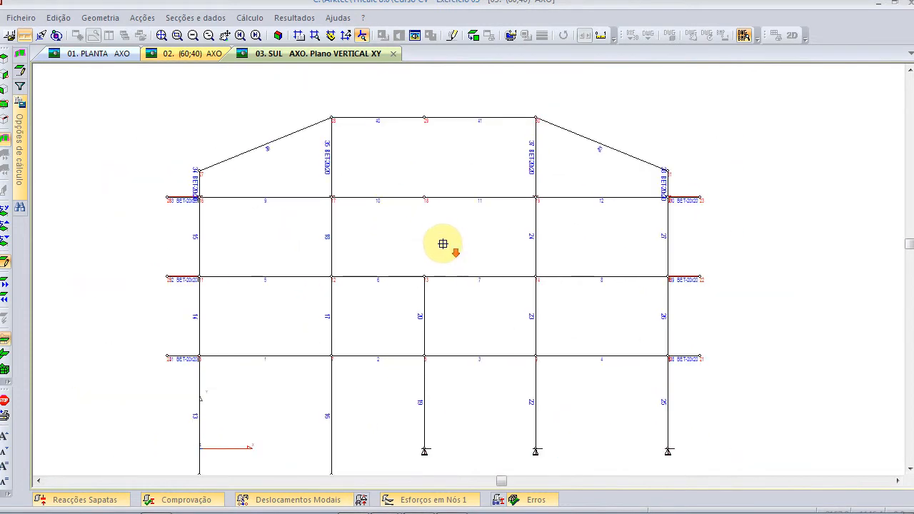
- Recheck the exercise slide and join the split beams between the two inner columns at roof level and on the floor below
key(alt+Tab)
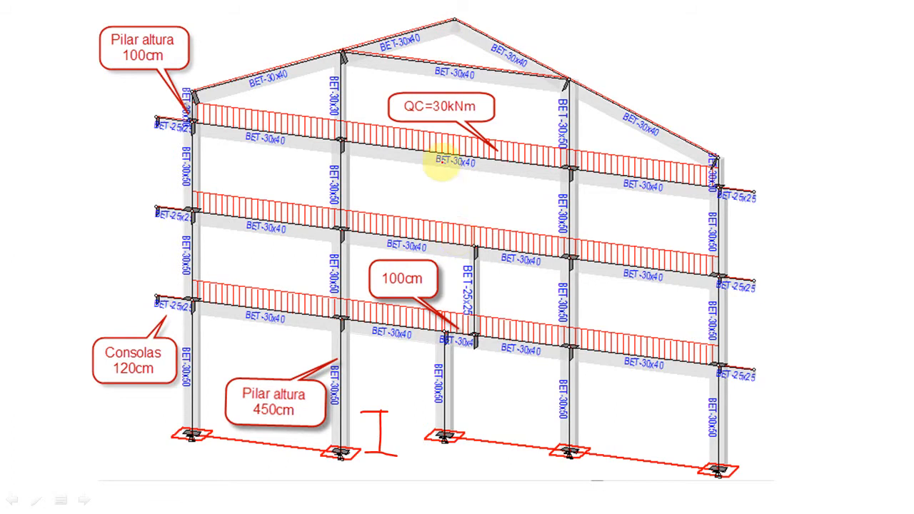
key(alt+Tab)
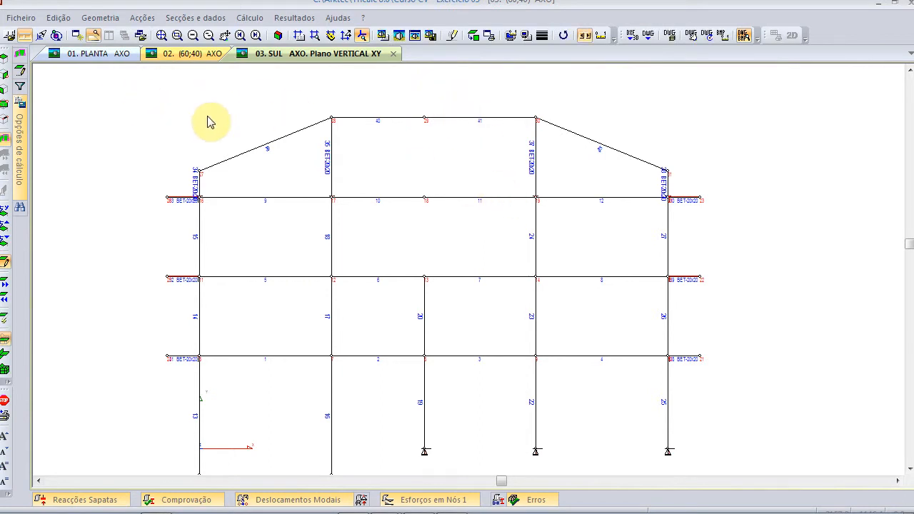
click(102, 19)
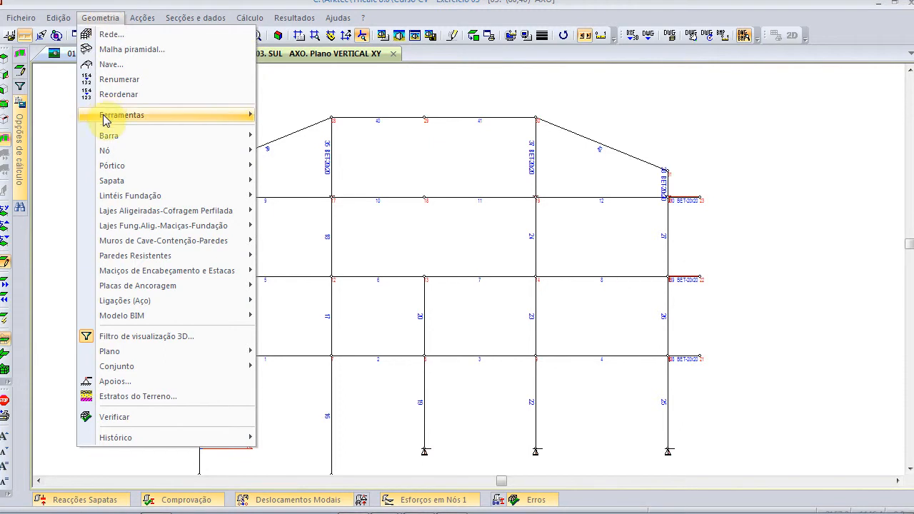
mouse_move(243, 136)
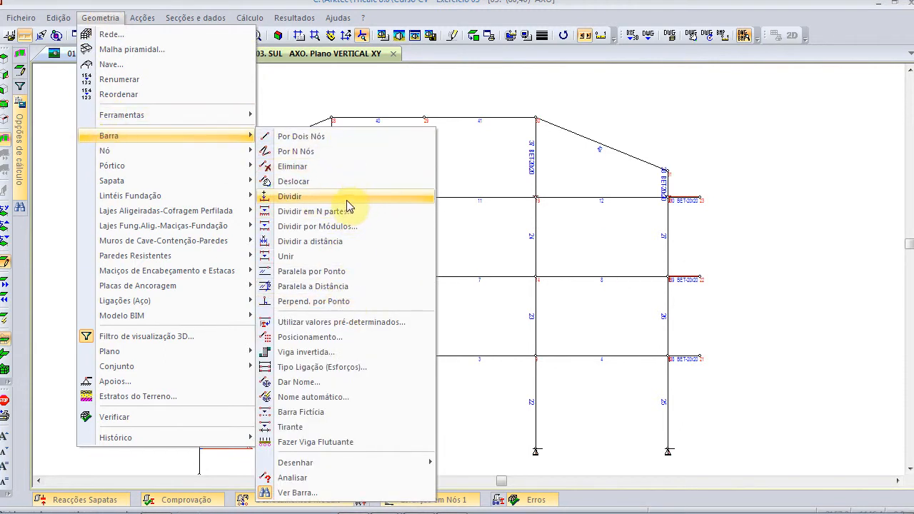
click(335, 254)
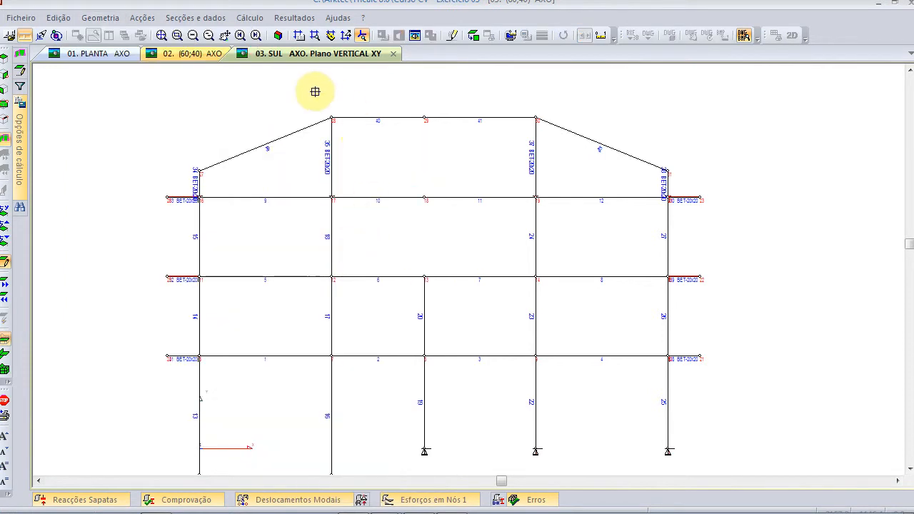
click(325, 95)
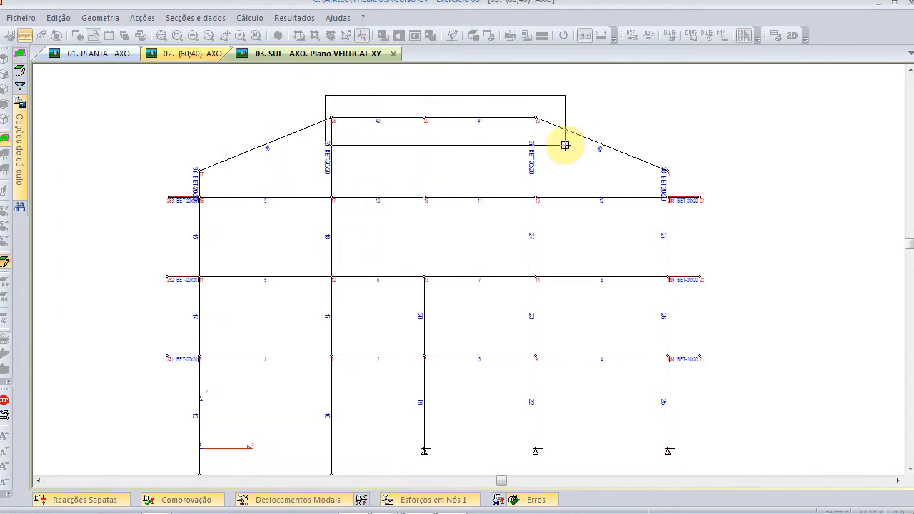
click(564, 145)
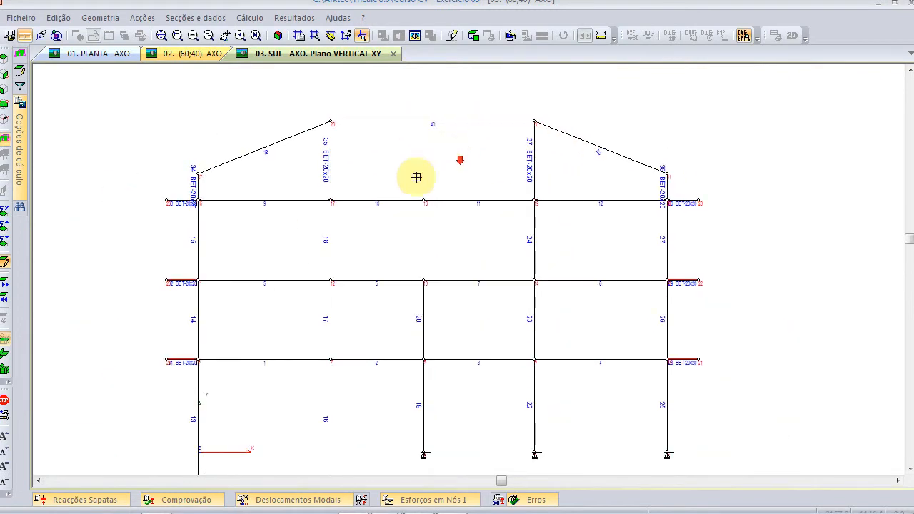
click(302, 178)
click(575, 224)
scroll(467, 215, up, 1)
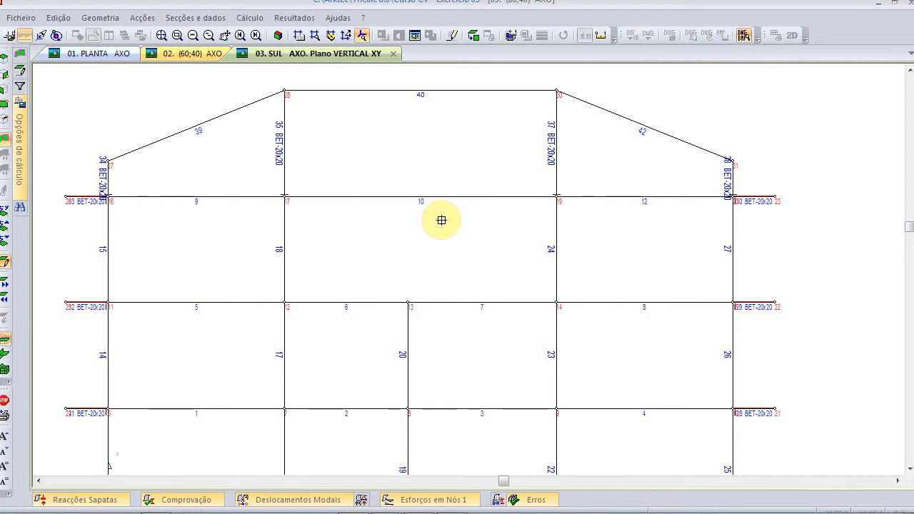
scroll(441, 220, down, 1)
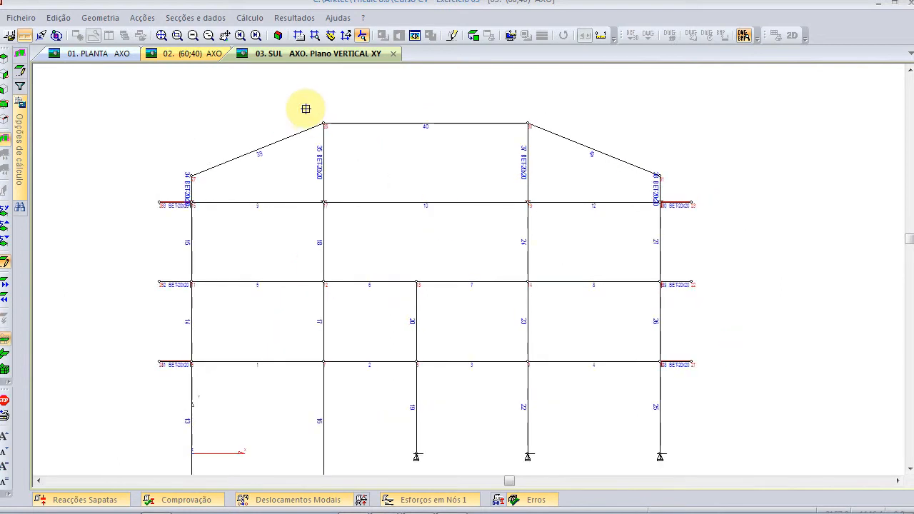
- Create the roof apex as a node at the intersection of the two inclined roof beams extended inward
middle_drag(414, 203, 418, 216)
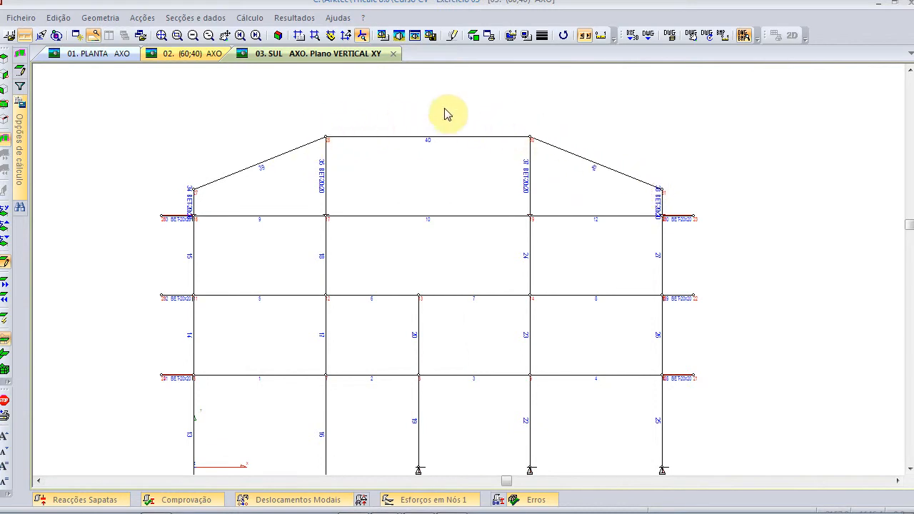
click(113, 25)
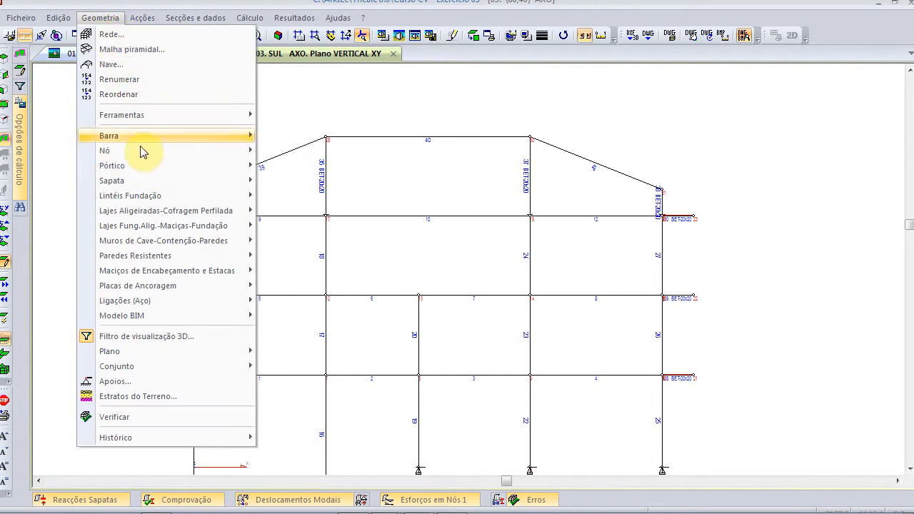
mouse_move(155, 152)
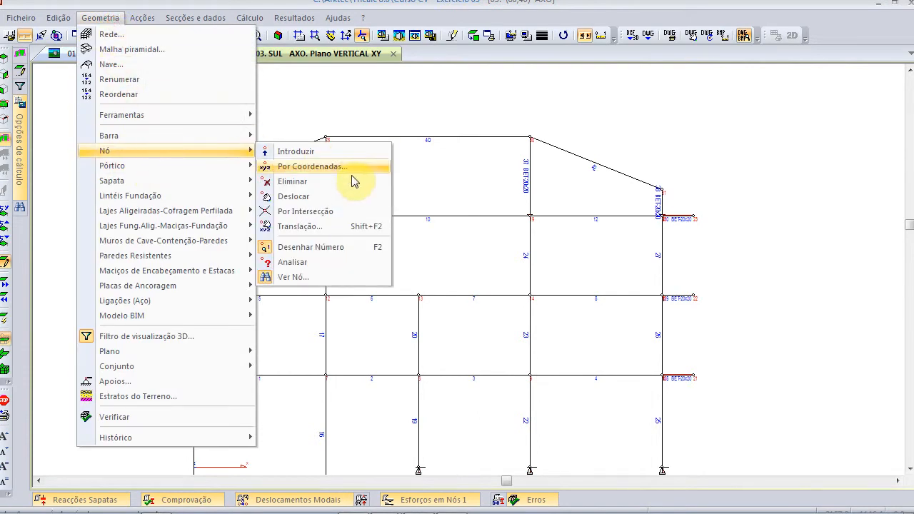
click(314, 214)
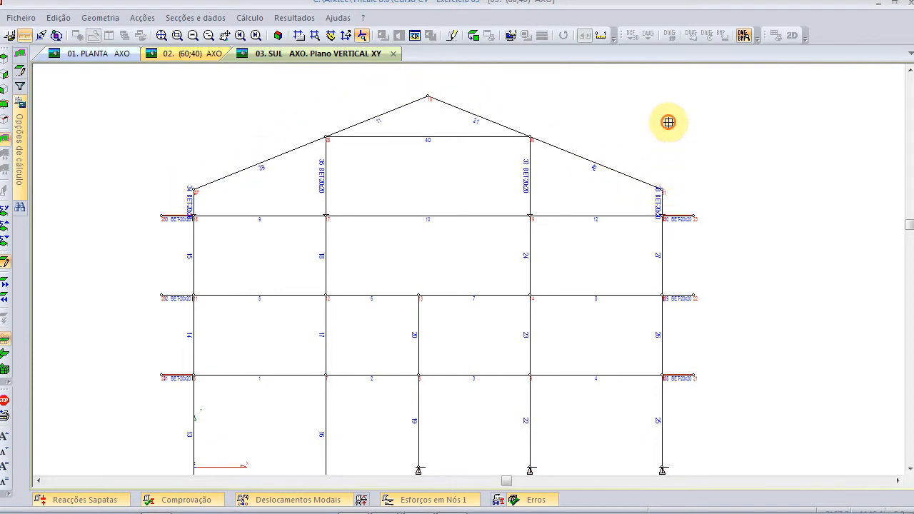
- Check the exercise slide for the offset of the middle ground-floor column from the column above it
mouse_move(526, 273)
middle_down()
mouse_move(551, 245)
mouse_move(549, 260)
middle_up()
middle_drag(447, 321, 444, 329)
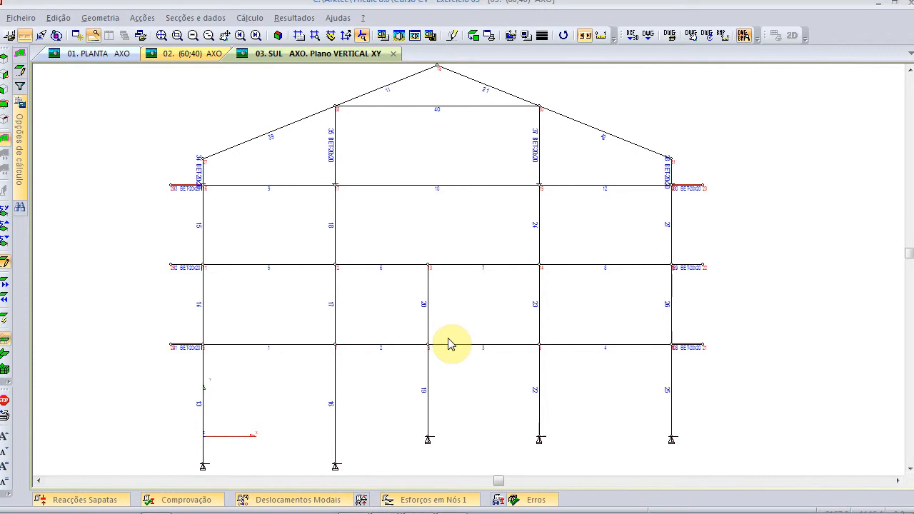
key(alt+Tab)
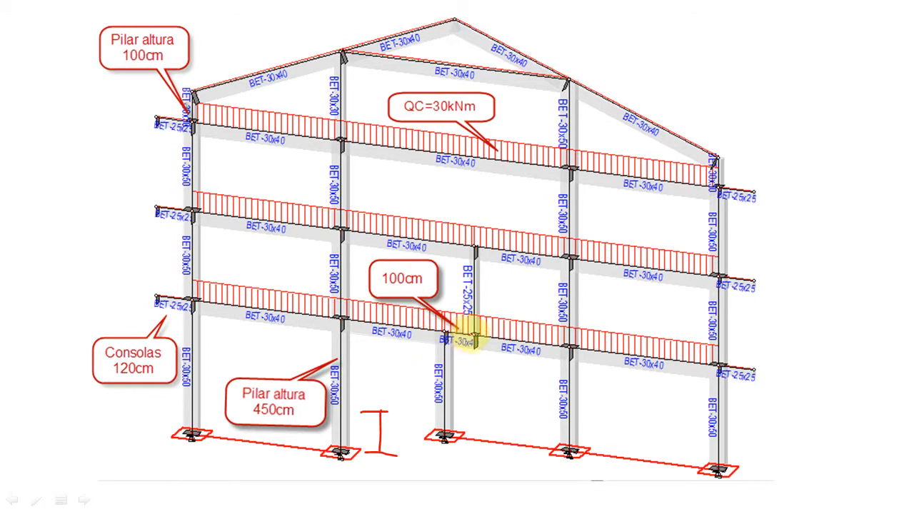
- Mark the 100 cm offset beside the middle ground-floor column on the exercise slide and sketch the upper column's shift
mouse_move(467, 361)
mouse_down()
mouse_move(433, 316)
mouse_move(479, 362)
mouse_move(472, 368)
mouse_up()
mouse_move(443, 325)
mouse_down()
mouse_move(437, 307)
mouse_move(451, 242)
mouse_move(445, 316)
mouse_move(451, 247)
mouse_up()
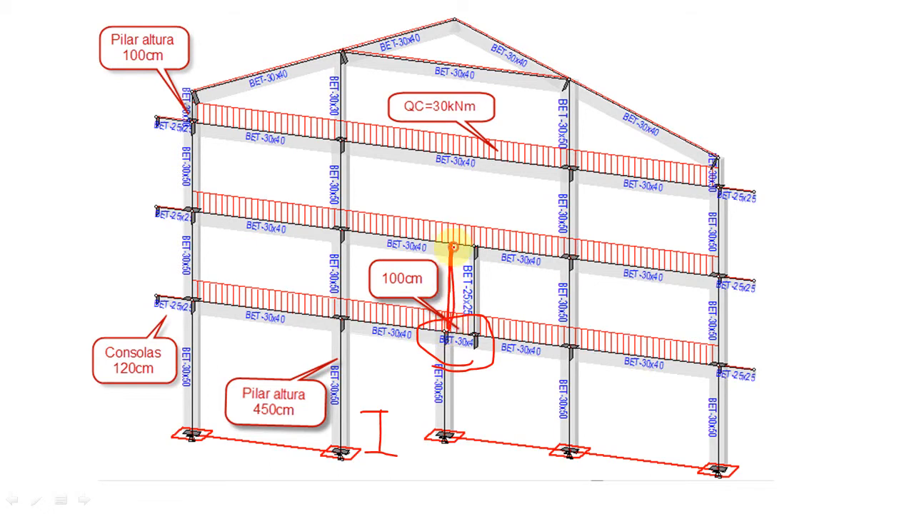
click(477, 201)
mouse_move(452, 207)
mouse_down()
mouse_move(483, 207)
mouse_move(478, 217)
mouse_up()
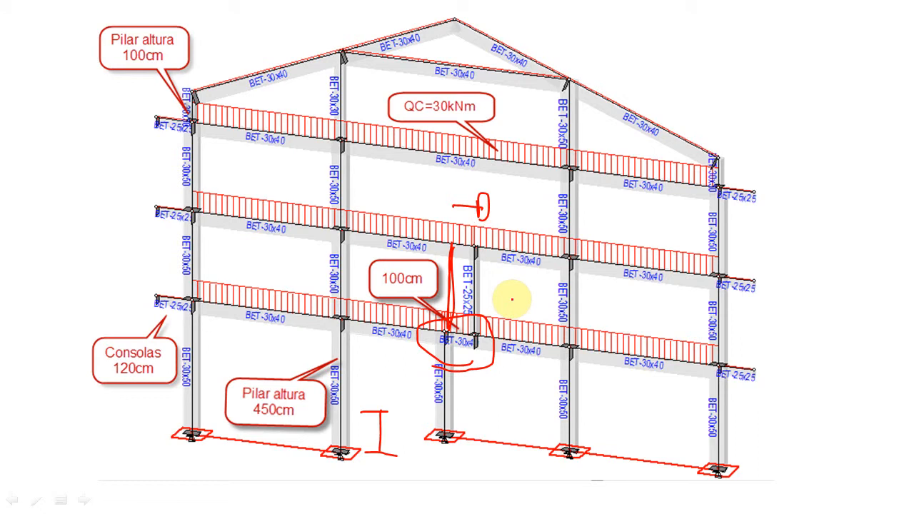
- Switch to Tricalc and create a parallel bar 100 cm to the right of the middle column in the storey above the ground floor
key(alt+Tab)
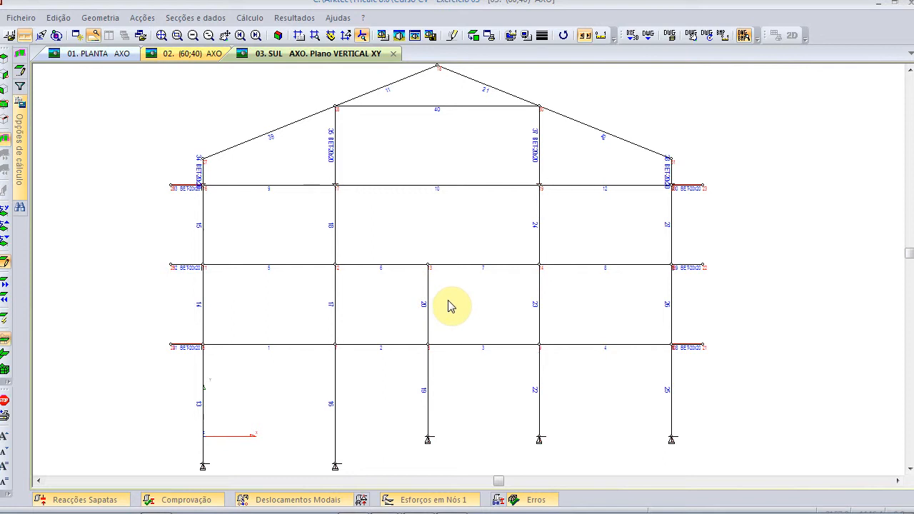
scroll(450, 305, up, 2)
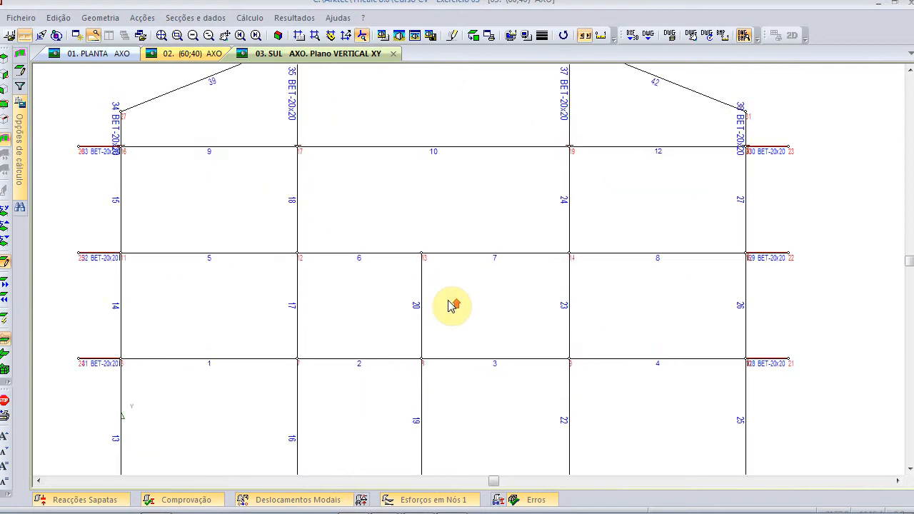
click(100, 18)
click(185, 138)
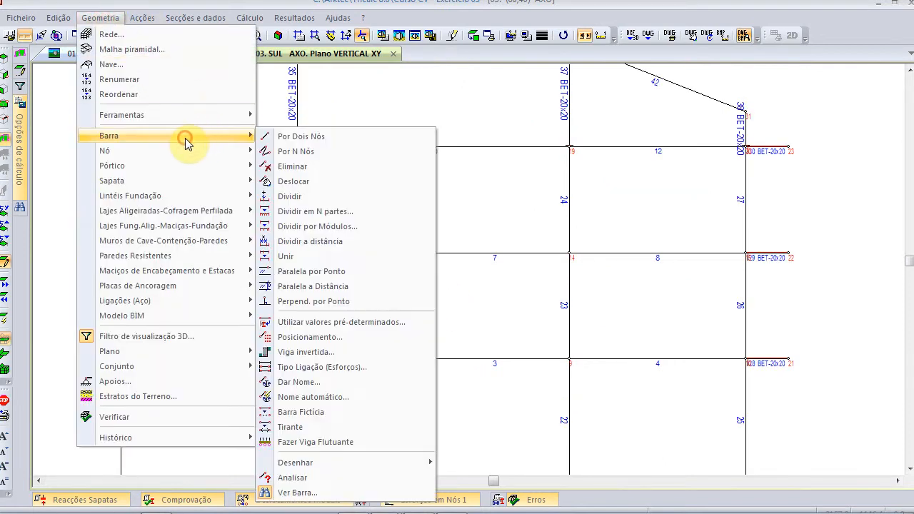
click(342, 287)
drag(400, 258, 335, 264)
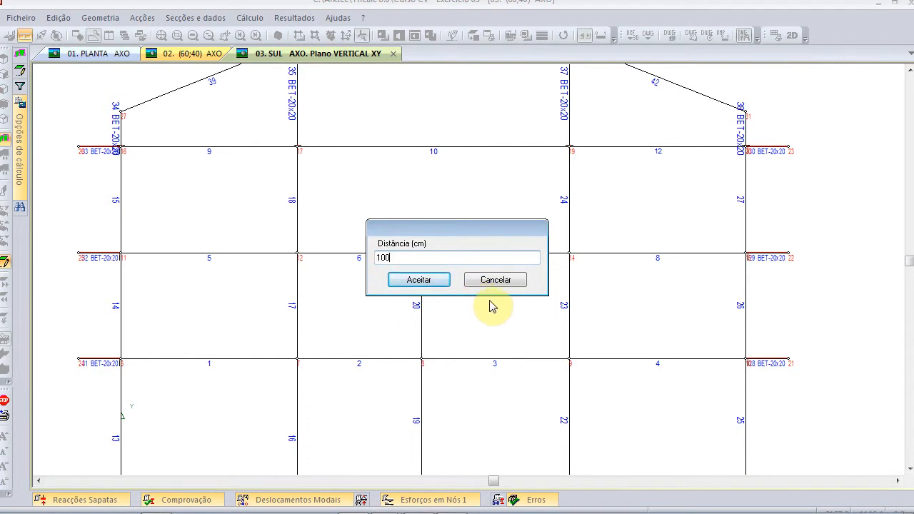
click(429, 282)
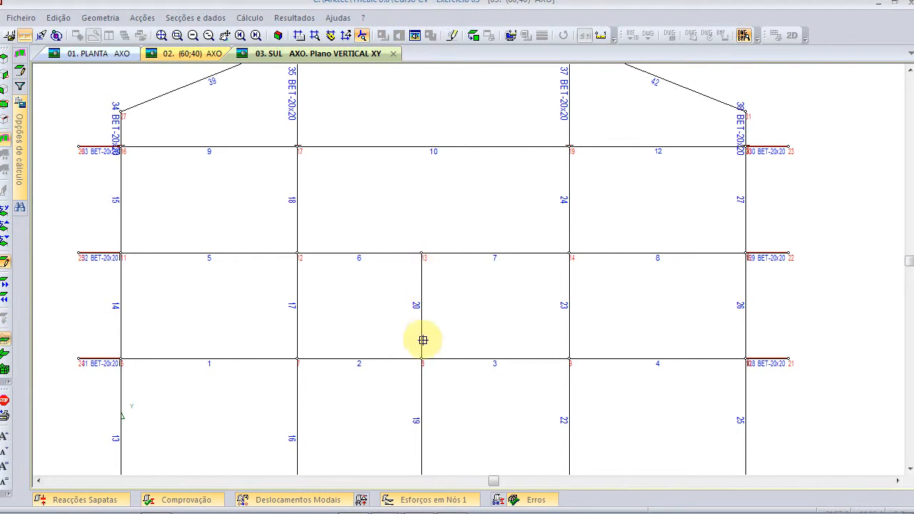
click(421, 287)
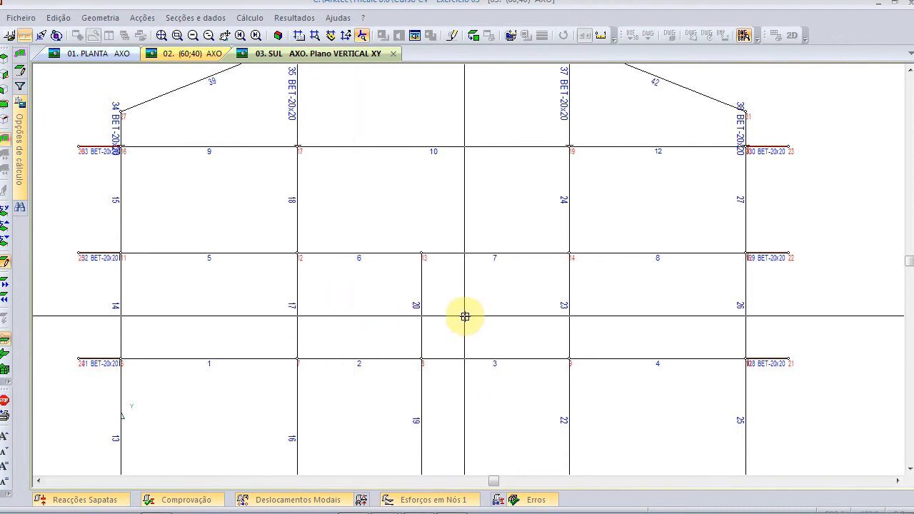
click(509, 296)
scroll(447, 347, up, 3)
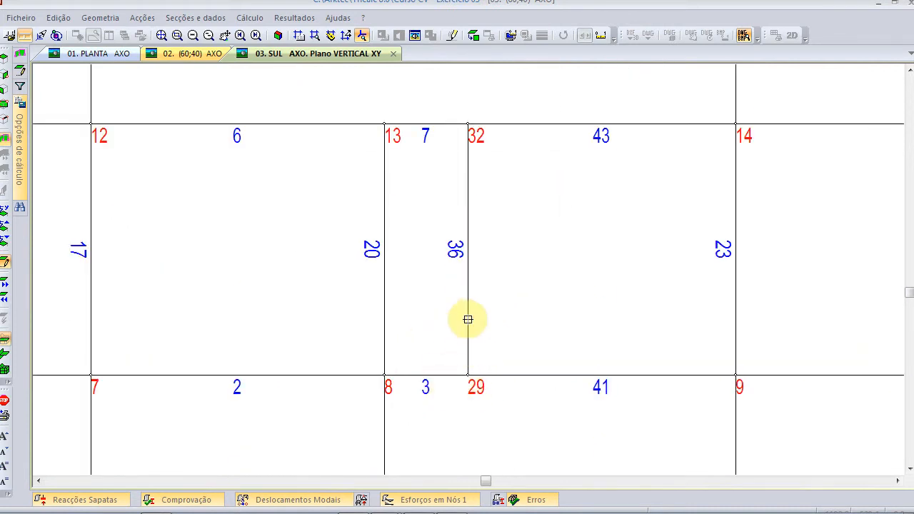
scroll(469, 164, down, 1)
scroll(469, 163, down, 1)
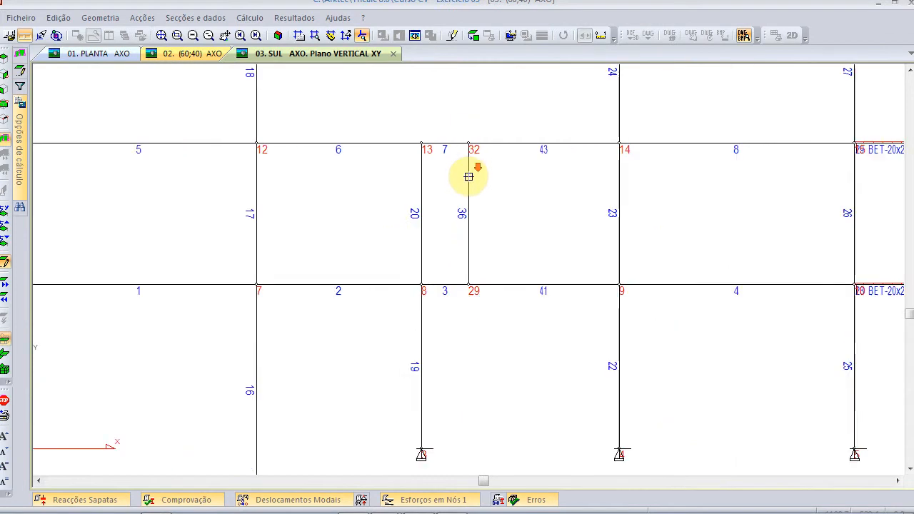
click(357, 116)
click(495, 280)
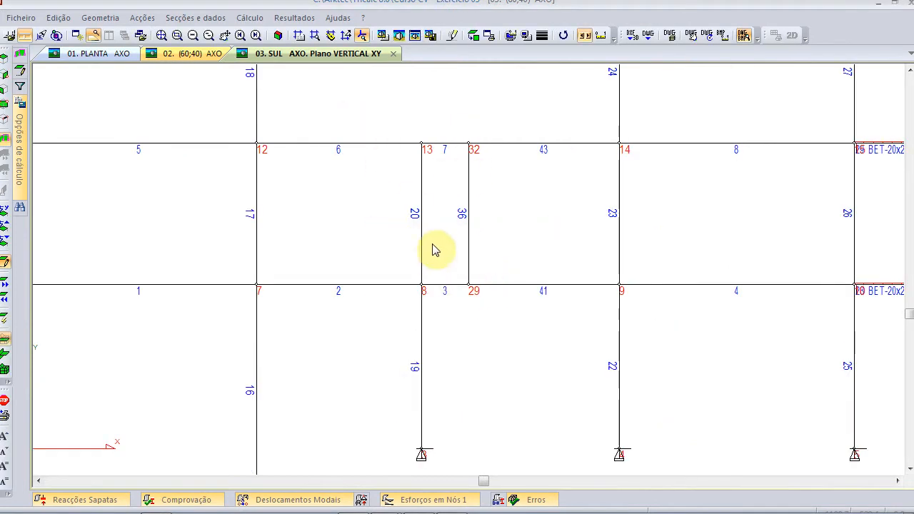
- Delete the original middle column bar beside the new offset column, between the first and second floor beams
click(91, 19)
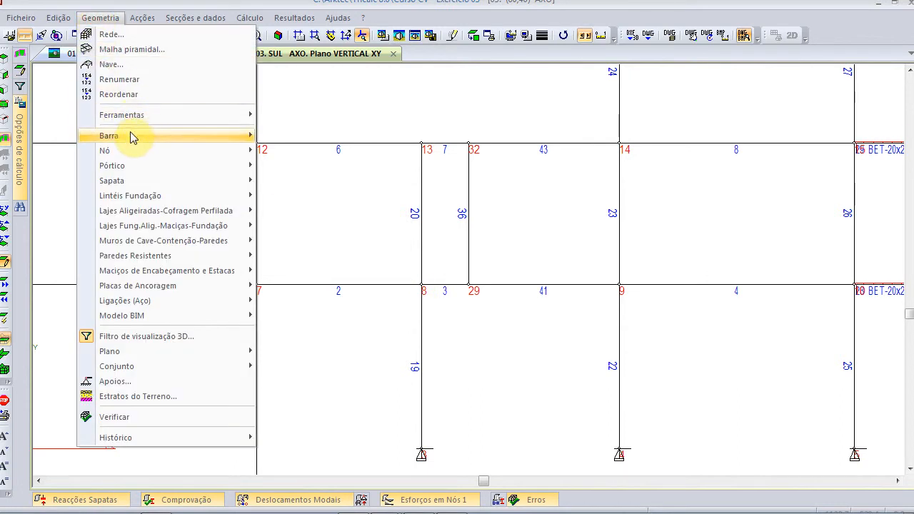
mouse_move(129, 135)
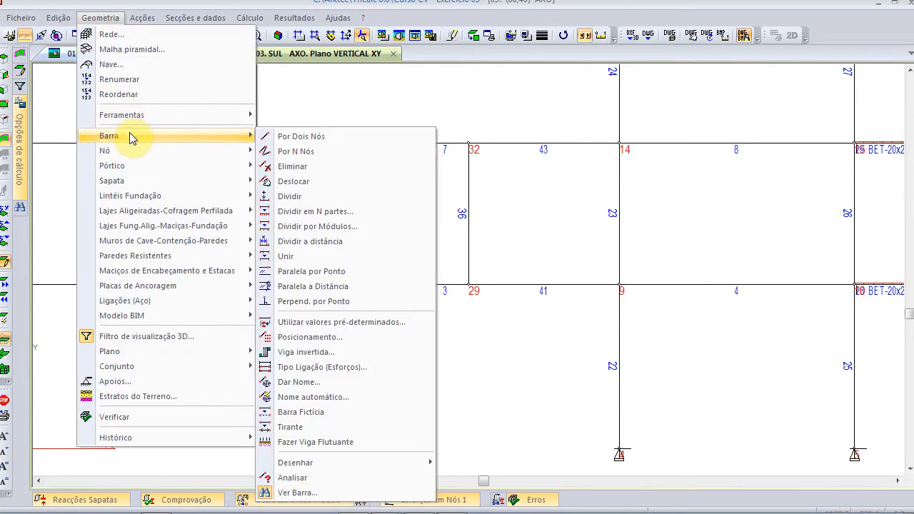
click(364, 167)
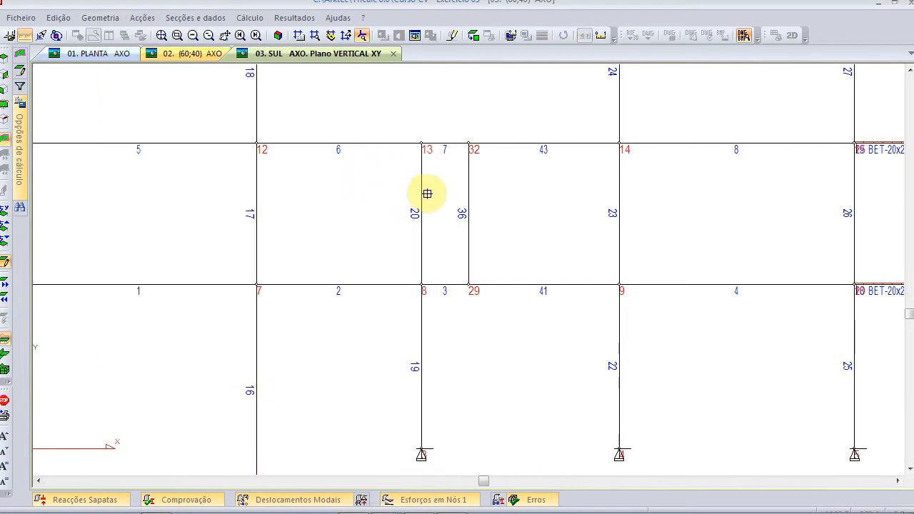
scroll(421, 209, down, 2)
scroll(418, 207, up, 1)
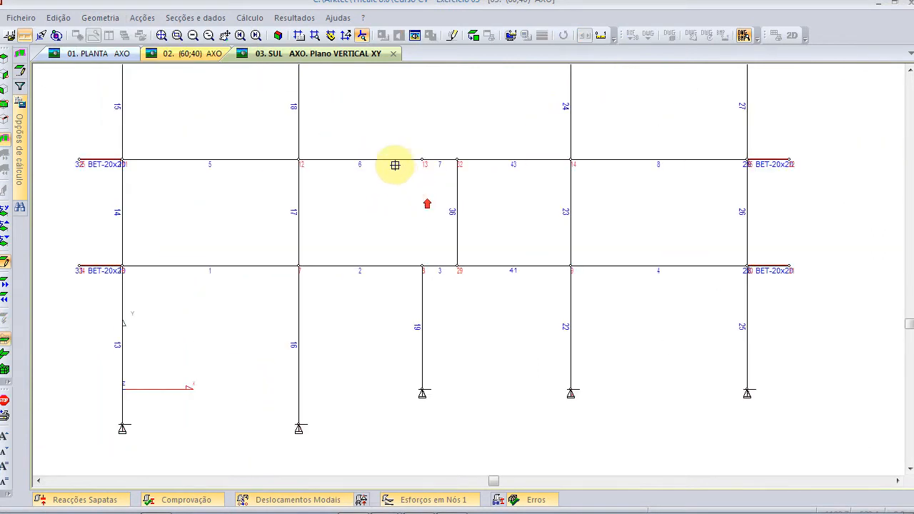
right_click(395, 197)
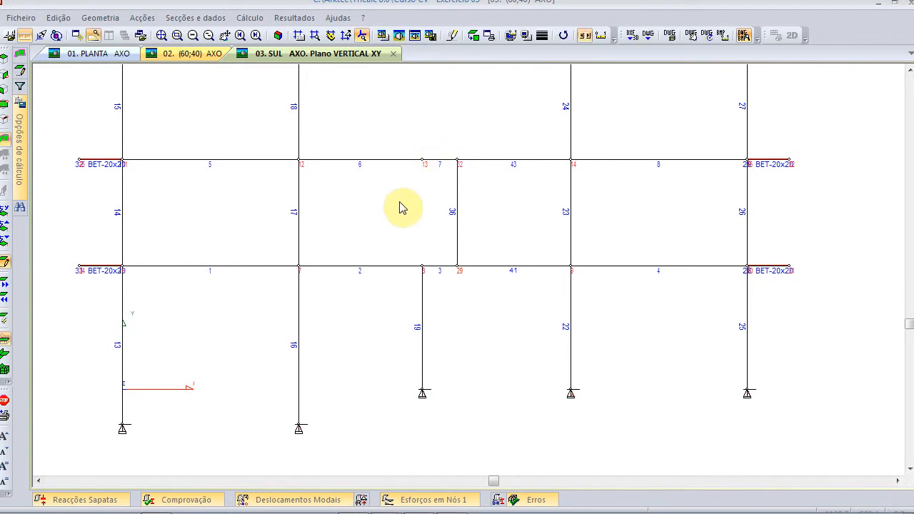
- Join the two collinear beam segments to the left of the offset column's head into a single bar
scroll(412, 169, up, 1)
click(99, 18)
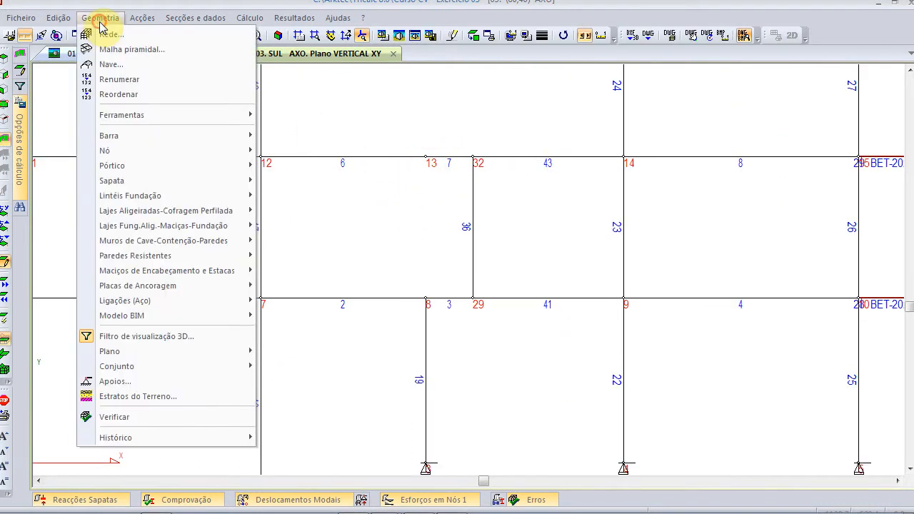
mouse_move(167, 136)
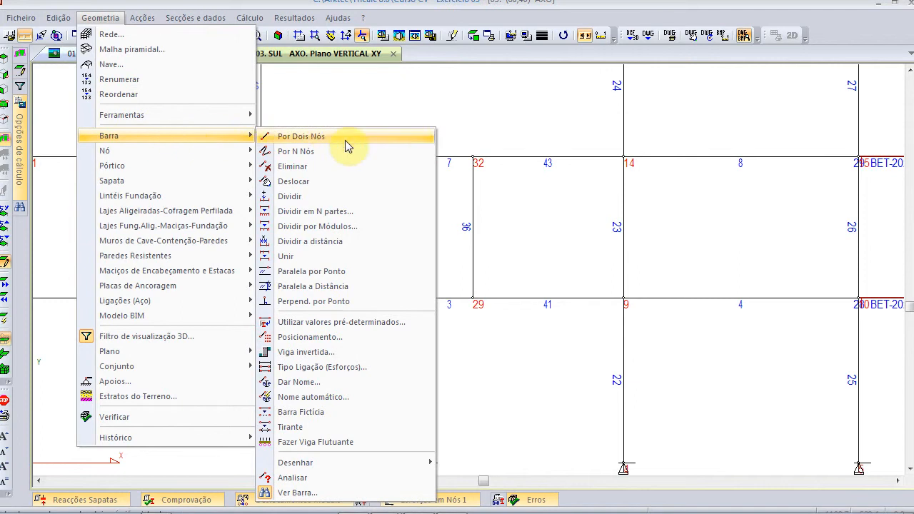
click(339, 256)
drag(221, 125, 472, 190)
scroll(440, 183, down, 1)
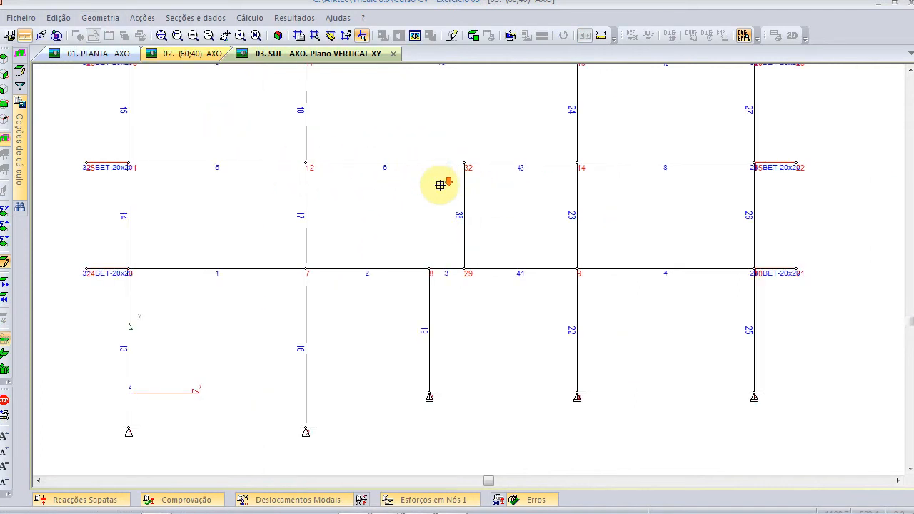
scroll(440, 190, down, 1)
middle_drag(434, 194, 439, 271)
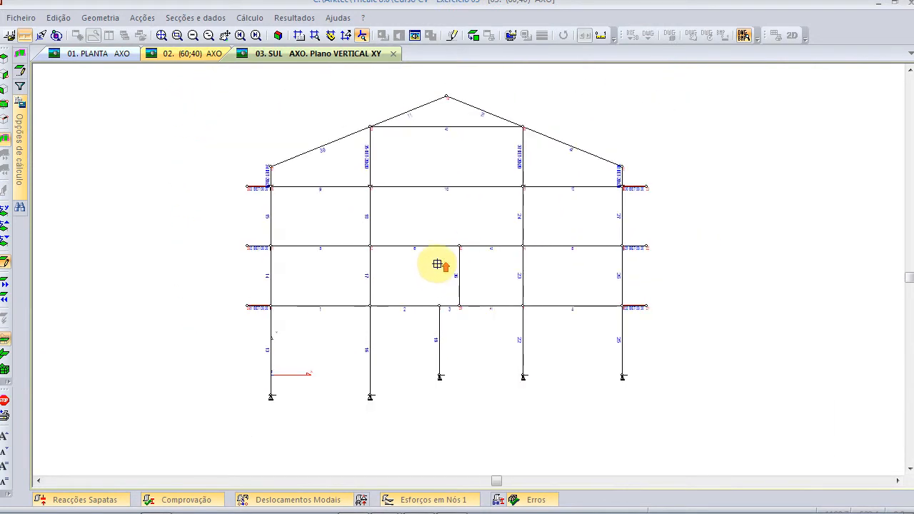
scroll(437, 263, up, 1)
scroll(437, 263, down, 1)
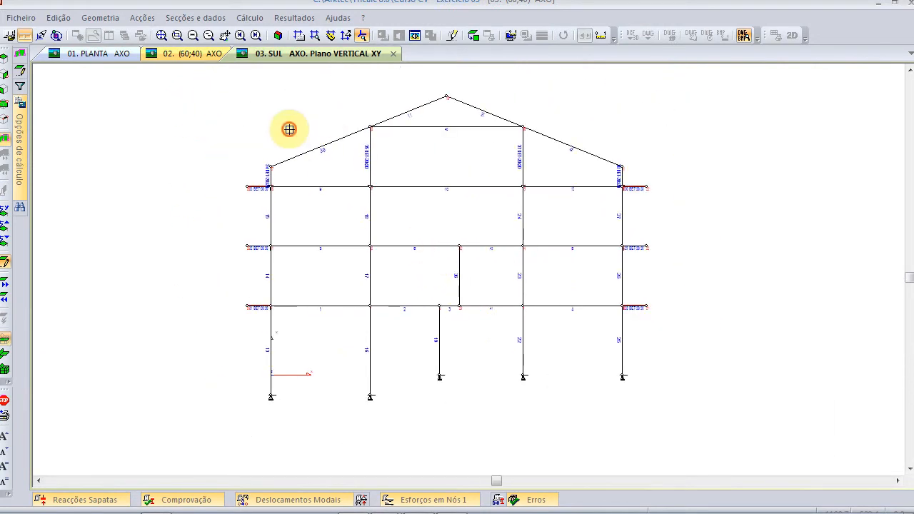
click(500, 286)
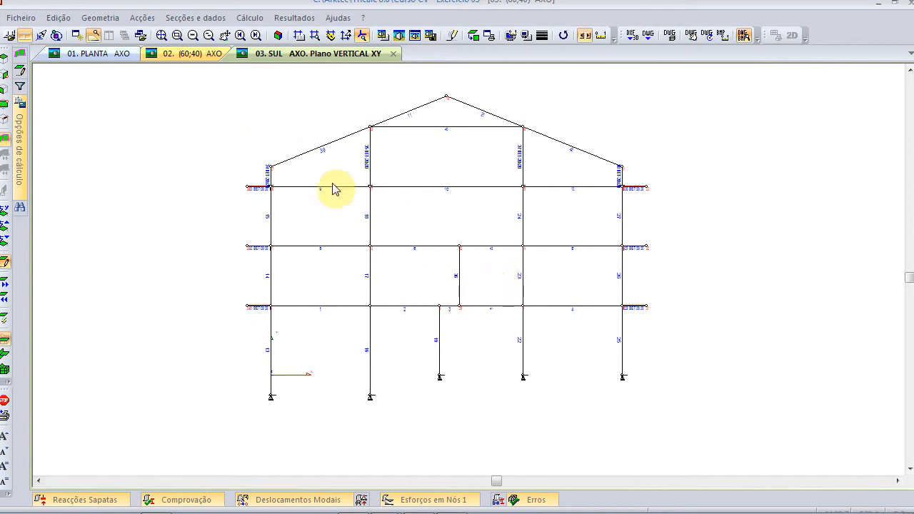
- Recheck the exercise slide, verify the frame's geometry with the existing verification options and read through the error list
key(alt+Tab)
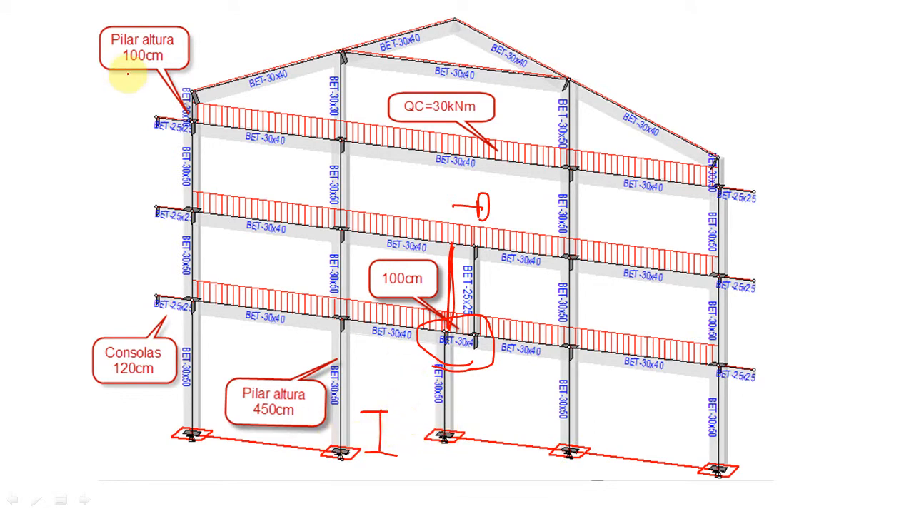
key(alt+Tab)
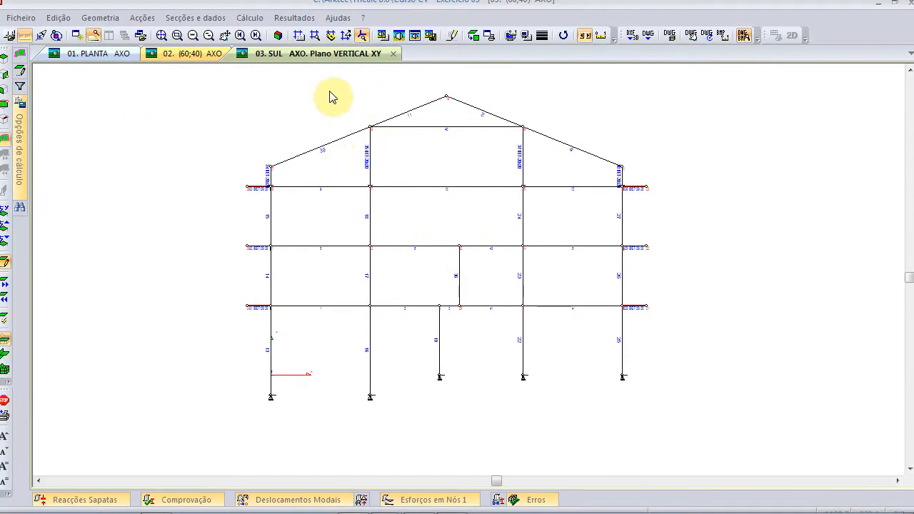
click(100, 17)
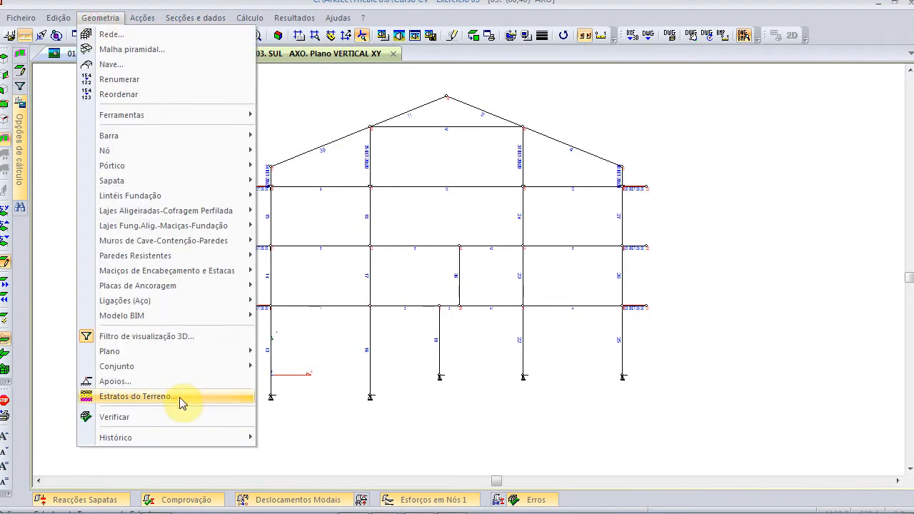
click(179, 419)
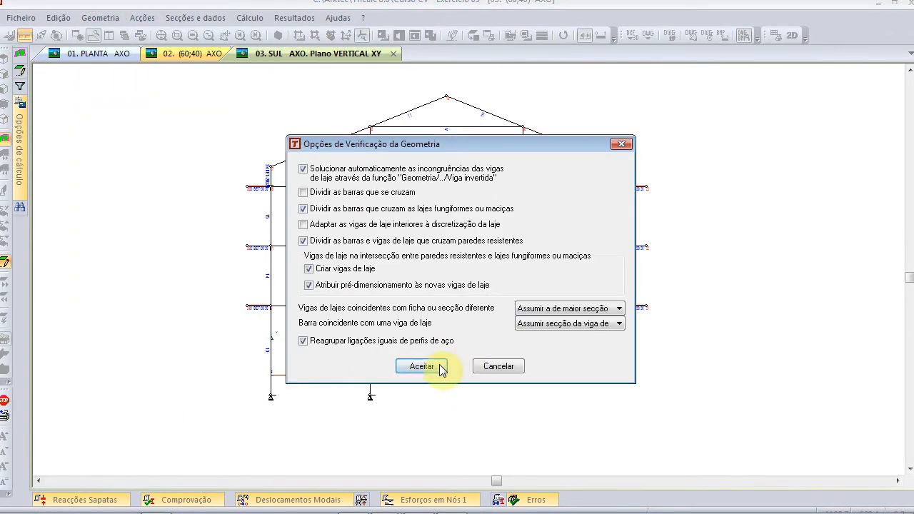
click(439, 367)
click(496, 298)
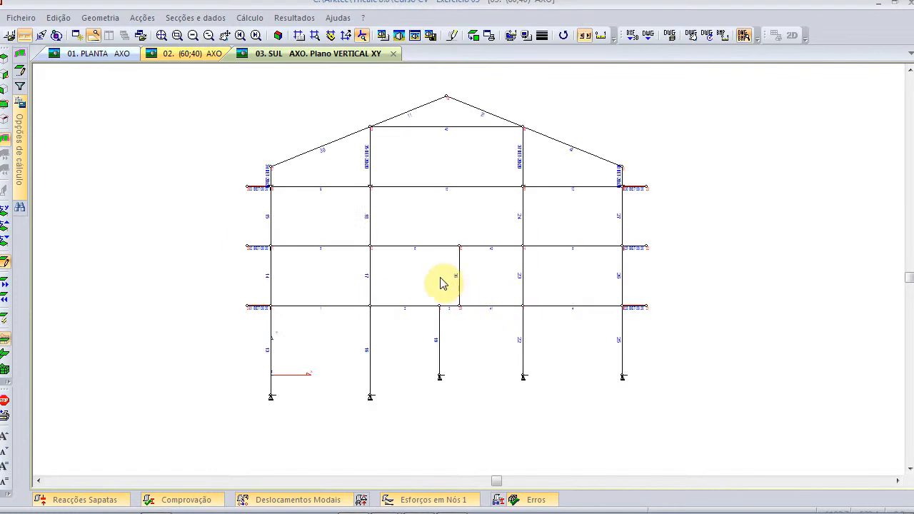
click(502, 500)
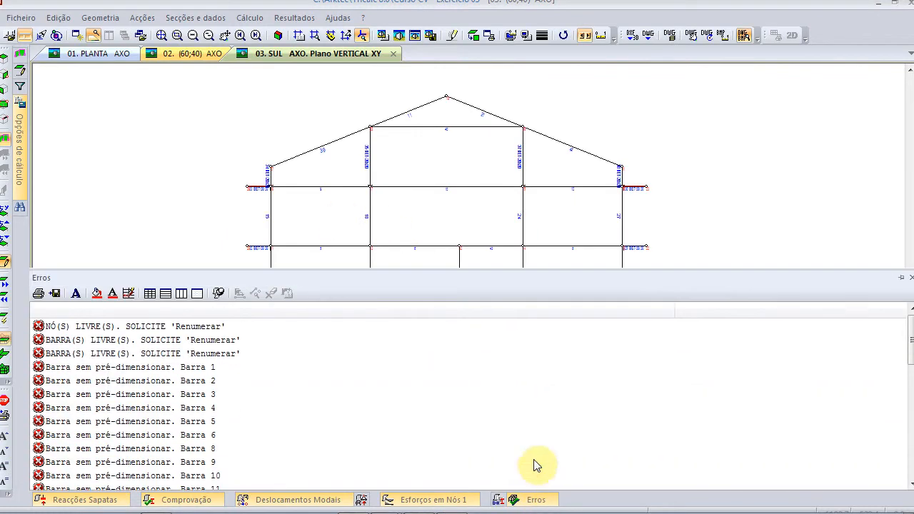
click(327, 308)
scroll(295, 409, down, 1)
scroll(296, 409, down, 3)
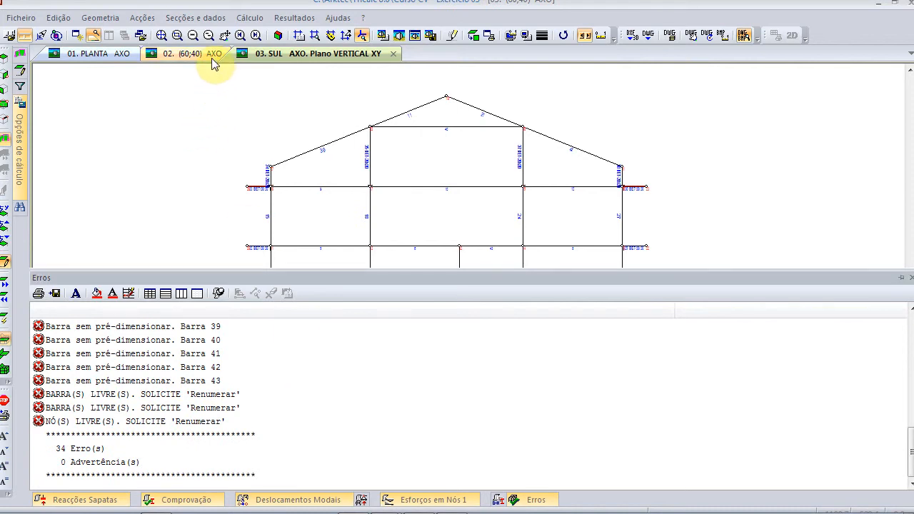
- Renumber and reorder the frame's nodes and bars
click(105, 18)
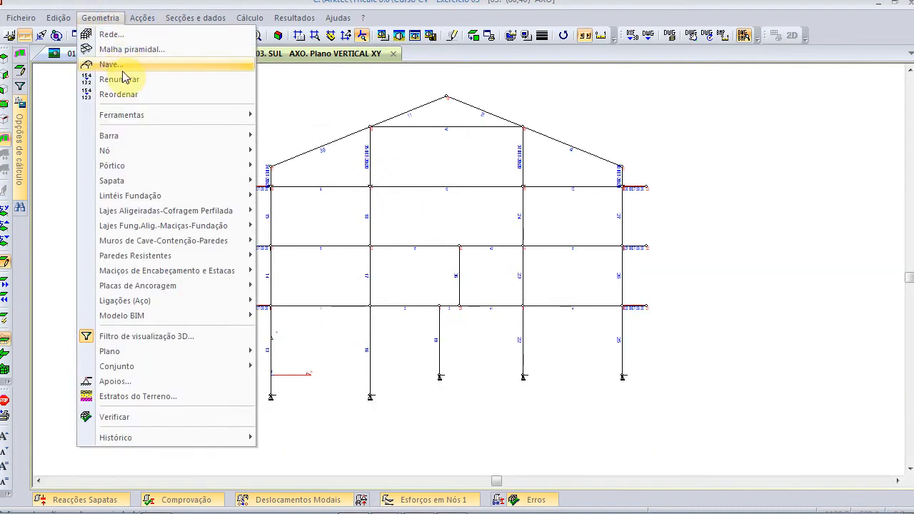
click(124, 84)
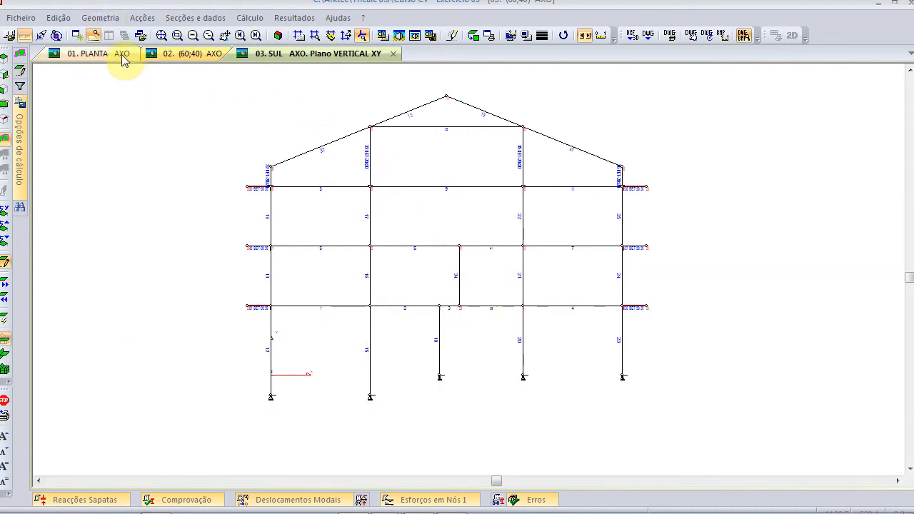
click(106, 20)
click(130, 94)
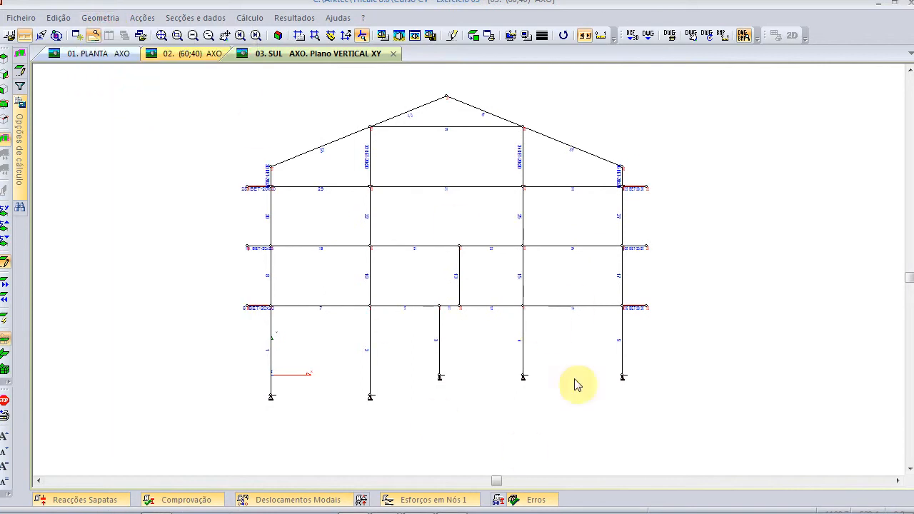
scroll(518, 279, up, 1)
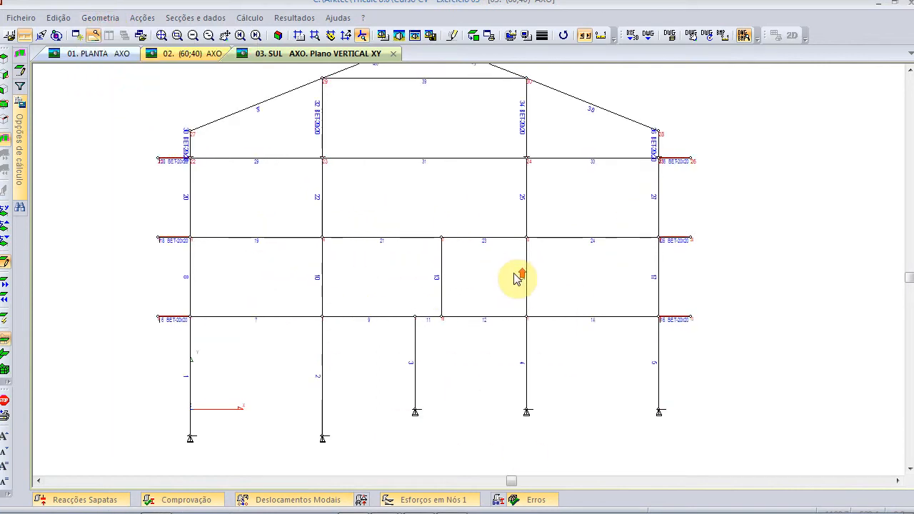
scroll(516, 282, down, 1)
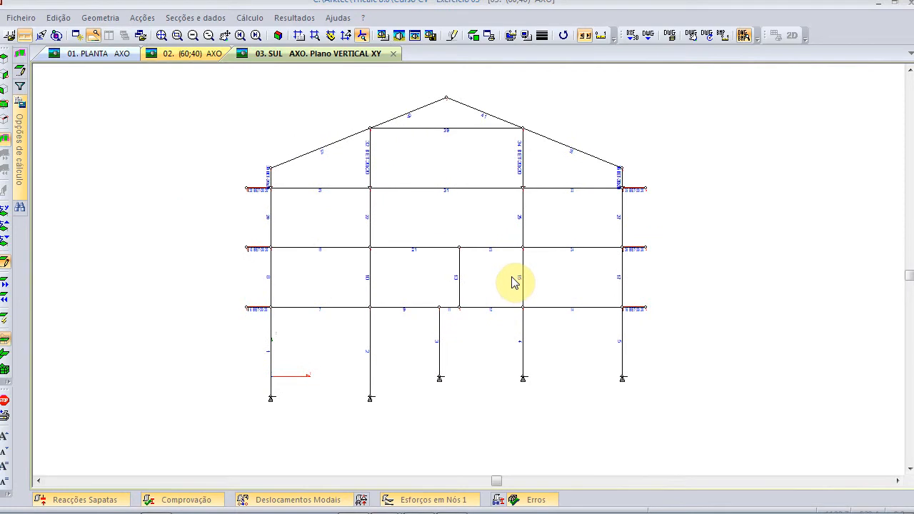
- Check the slide's load value and set up a continuous bar load of 30 kN/m along Yg- in the Permanentes hypothesis
key(alt+Tab)
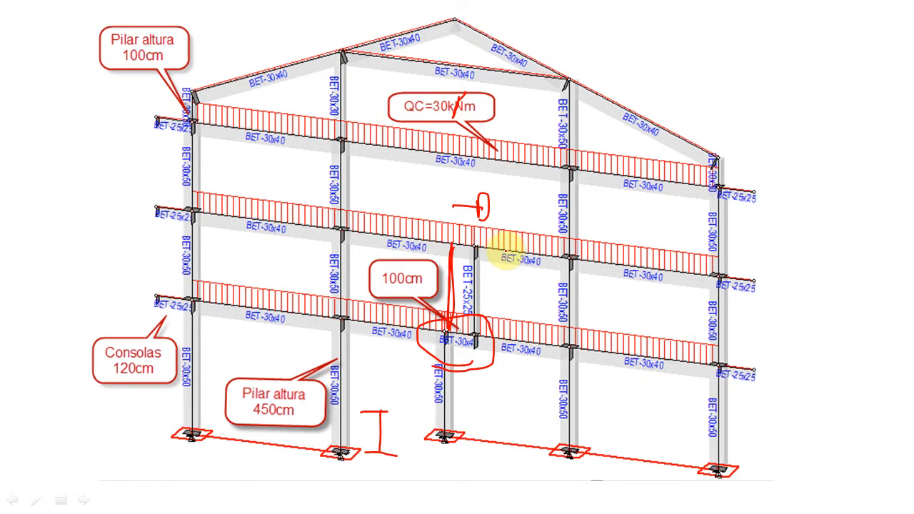
key(alt+Tab)
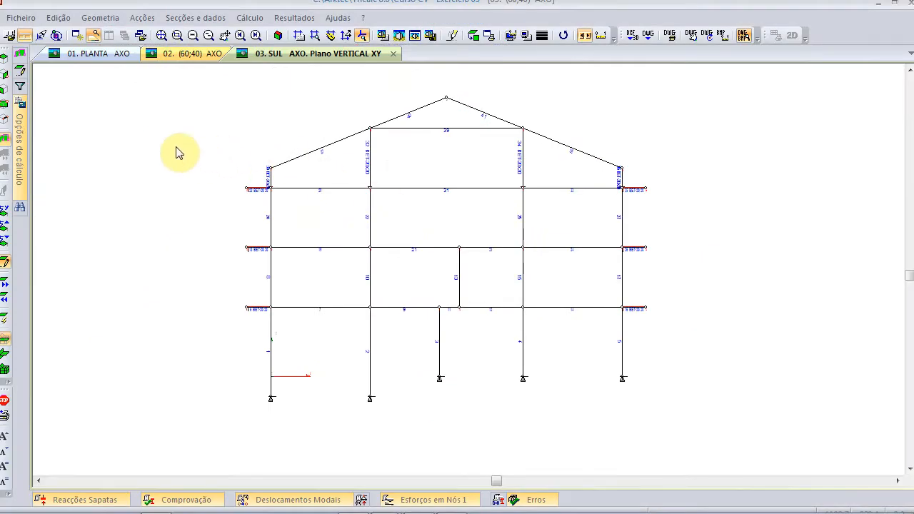
click(140, 17)
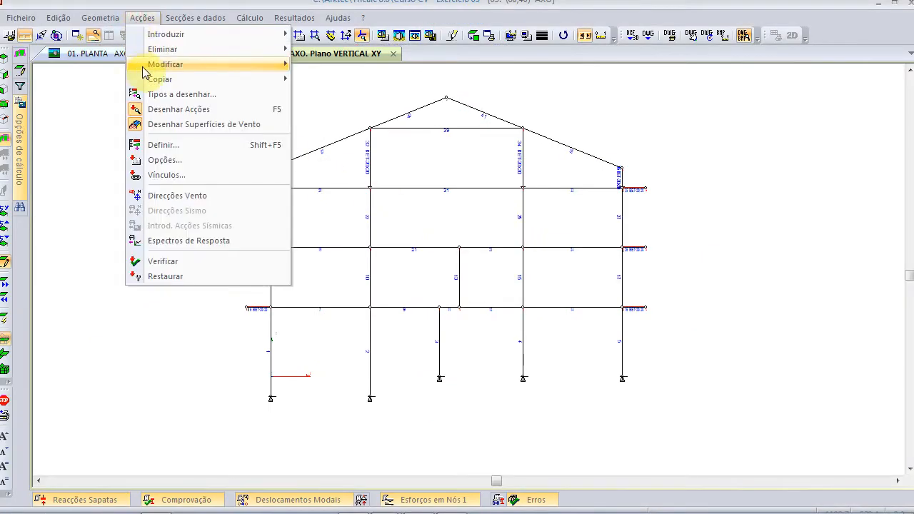
click(171, 145)
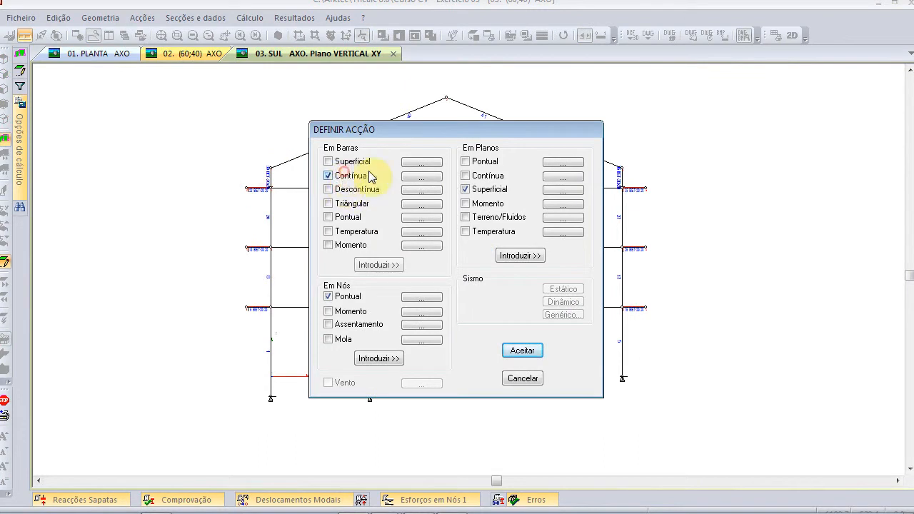
click(419, 178)
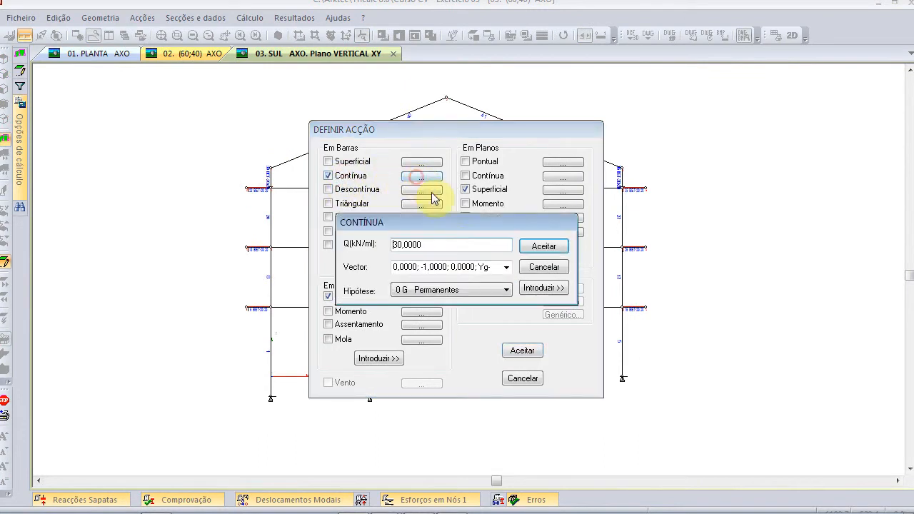
click(506, 268)
click(480, 280)
click(489, 292)
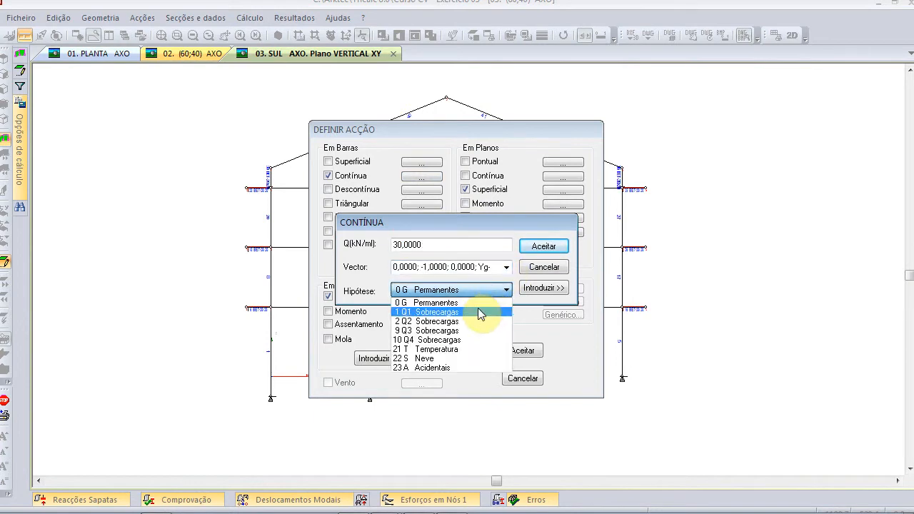
click(477, 305)
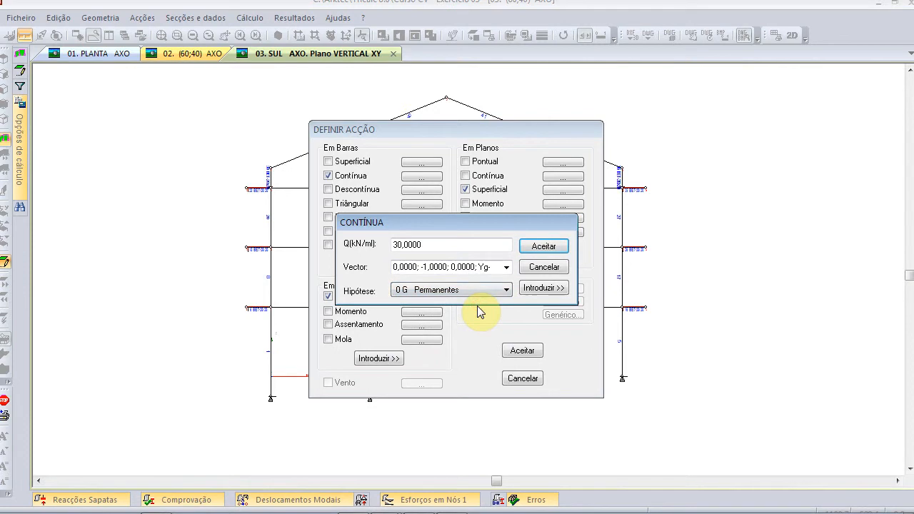
click(544, 289)
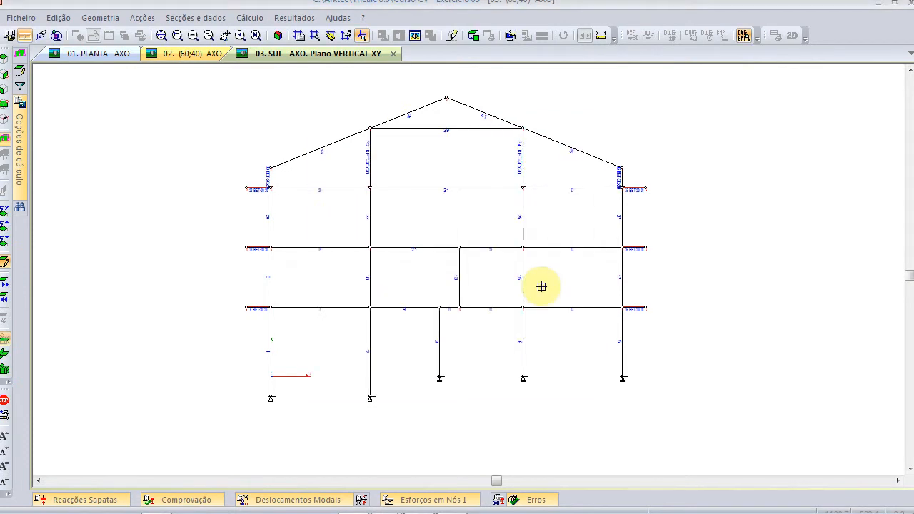
- Apply the continuous load to the beams of all three floors between the outer columns, leaving out the cantilevers
click(259, 282)
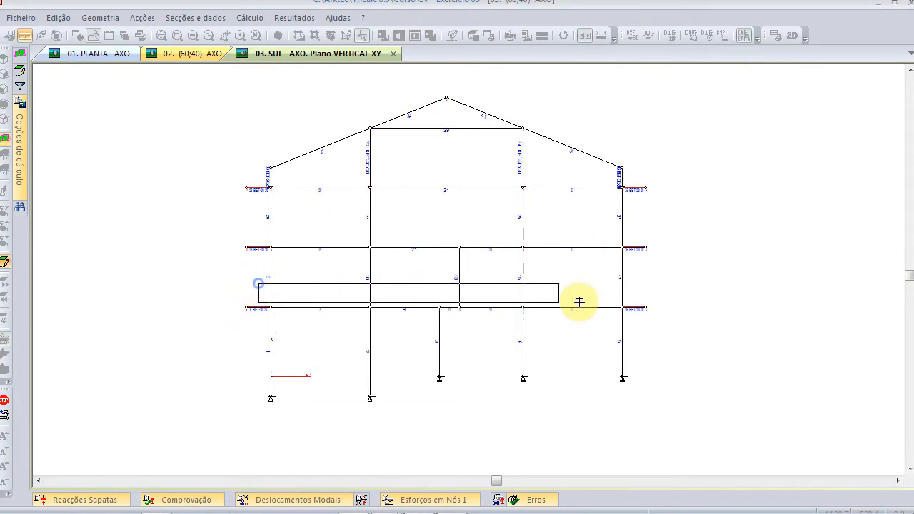
click(635, 318)
click(261, 234)
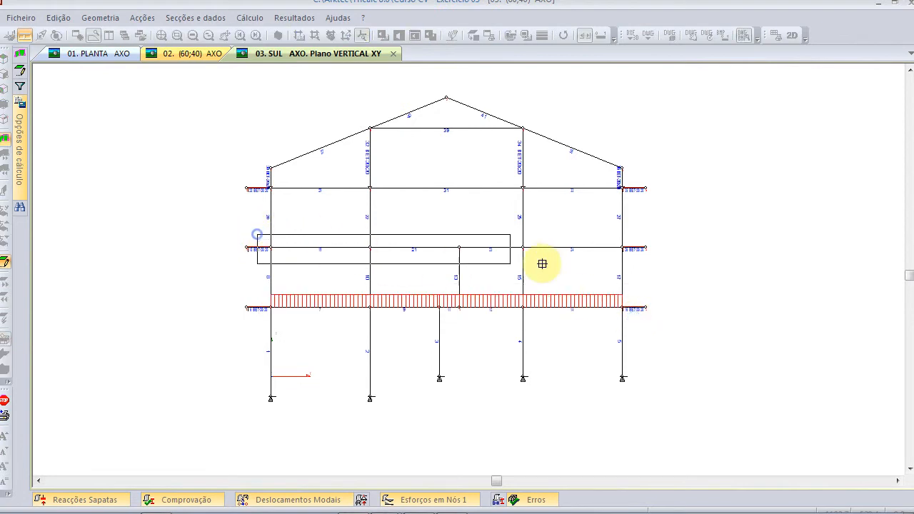
click(634, 257)
click(261, 184)
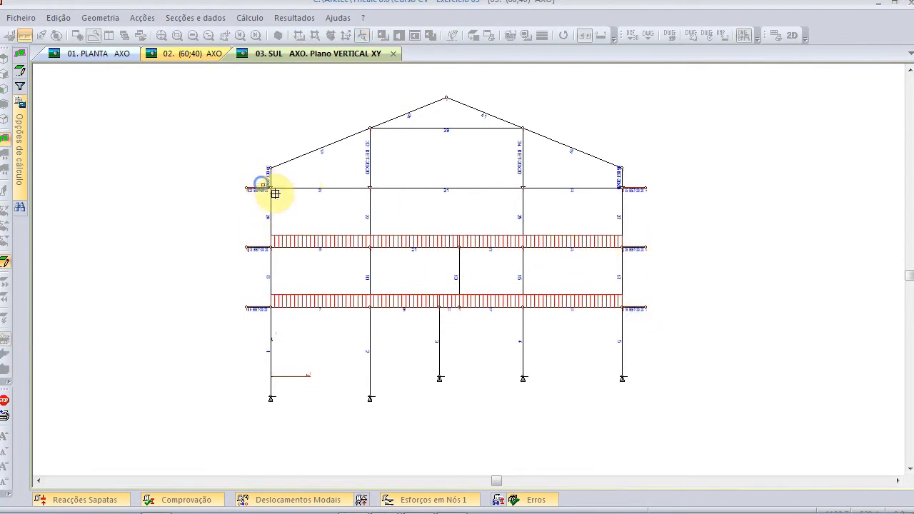
click(637, 208)
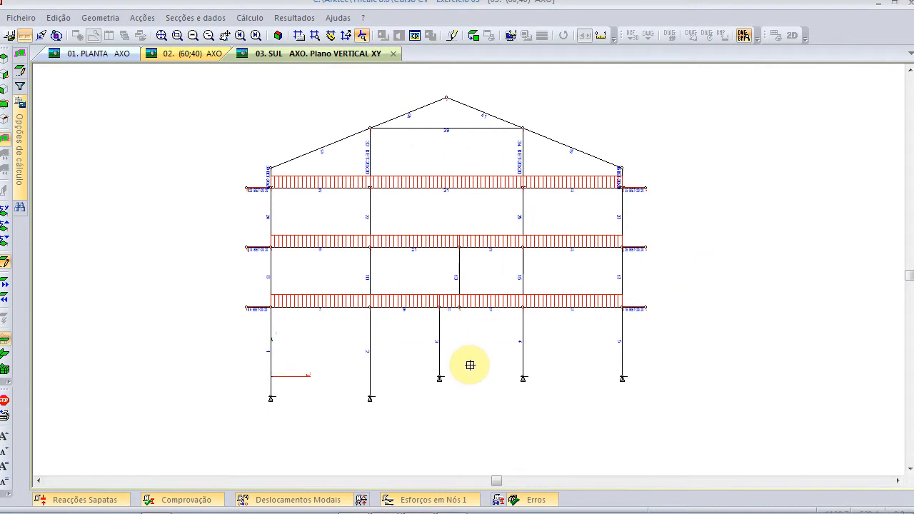
- Review the section labels on the exercise slide, circling a typical column, a floor beam and the columns below the roof
key(alt+Tab)
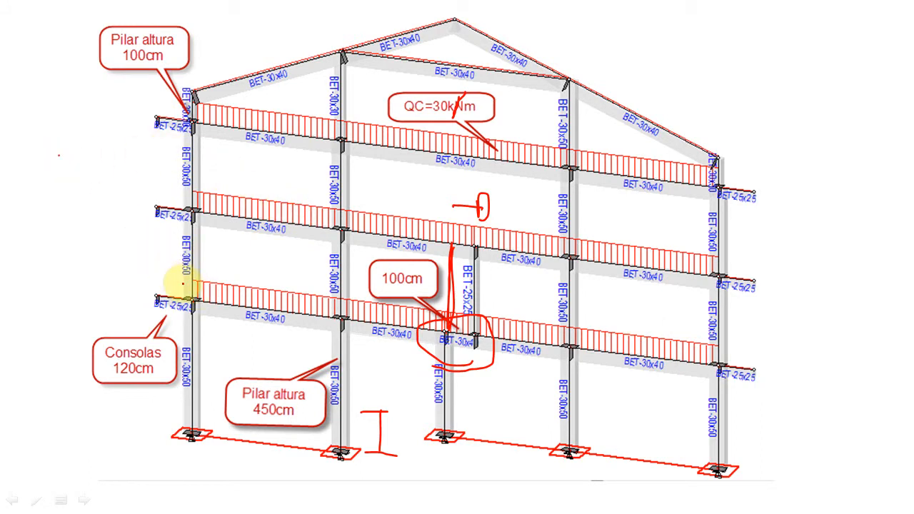
mouse_move(178, 285)
mouse_down()
mouse_move(155, 258)
mouse_move(206, 278)
mouse_move(188, 287)
mouse_up()
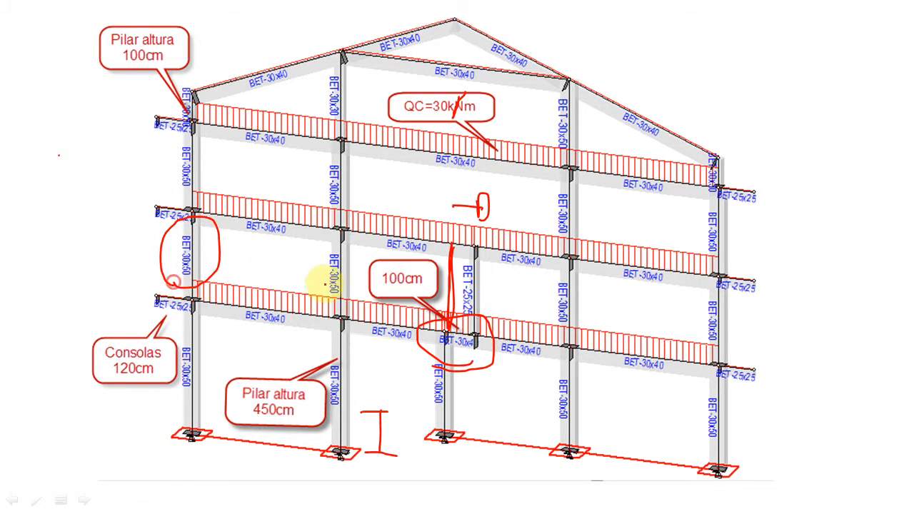
mouse_move(267, 255)
mouse_down()
mouse_move(245, 247)
mouse_move(243, 228)
mouse_move(271, 259)
mouse_up()
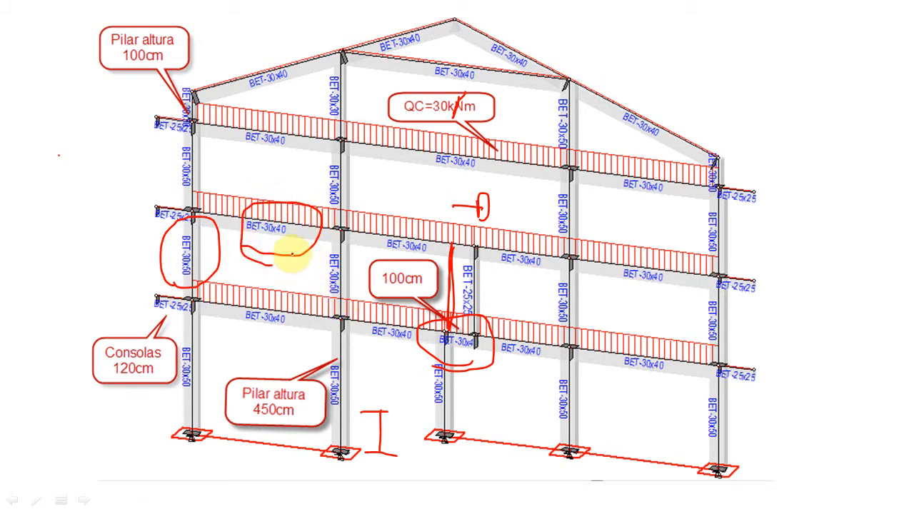
mouse_move(320, 131)
mouse_down()
mouse_move(347, 41)
mouse_move(347, 126)
mouse_move(317, 134)
mouse_up()
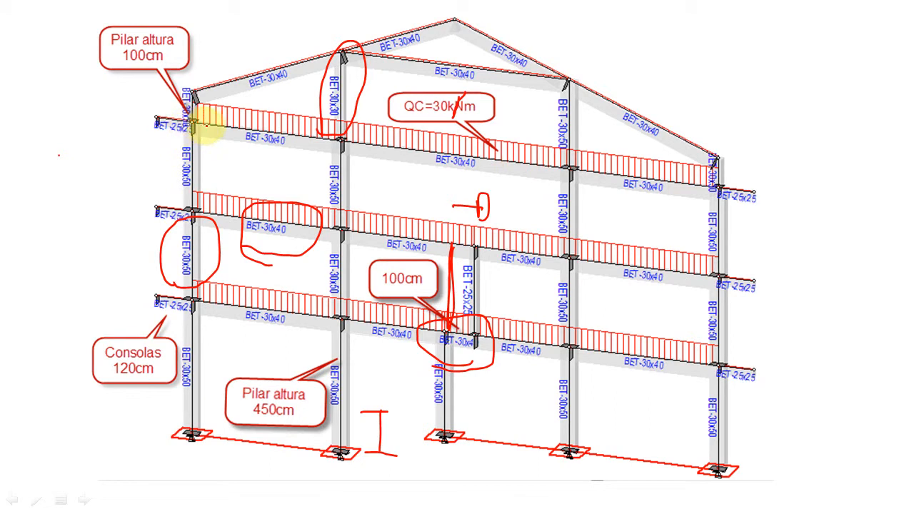
drag(178, 131, 202, 94)
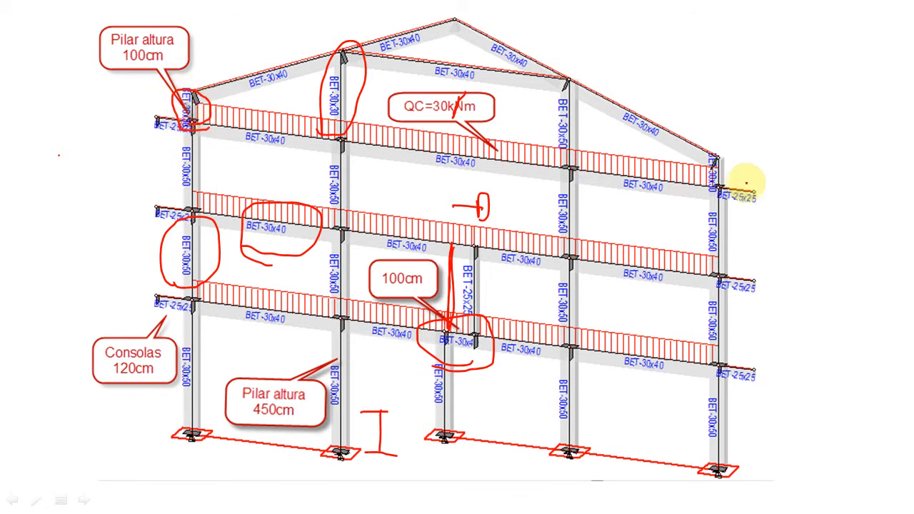
mouse_move(721, 197)
mouse_down()
mouse_move(694, 147)
mouse_move(724, 179)
mouse_move(716, 194)
mouse_up()
mouse_move(571, 171)
mouse_down()
mouse_move(540, 92)
mouse_move(598, 126)
mouse_move(557, 167)
mouse_move(566, 172)
mouse_up()
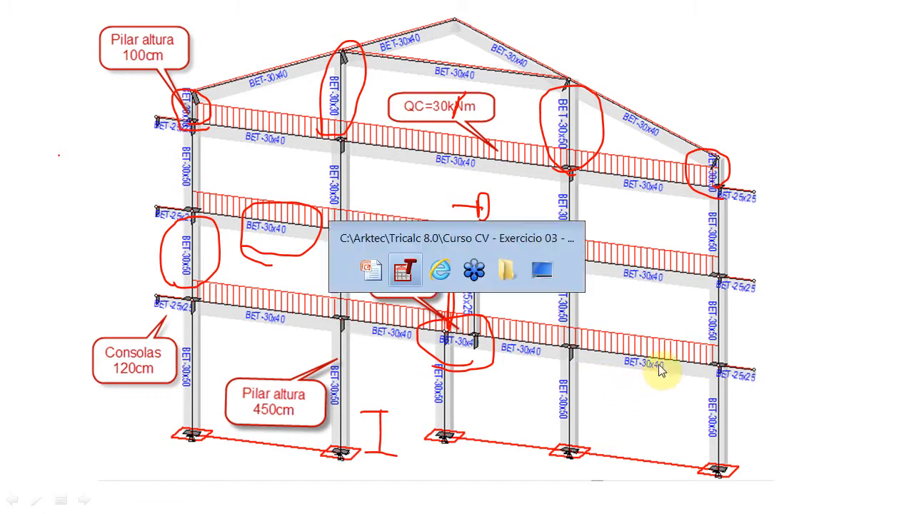
key(alt+Tab)
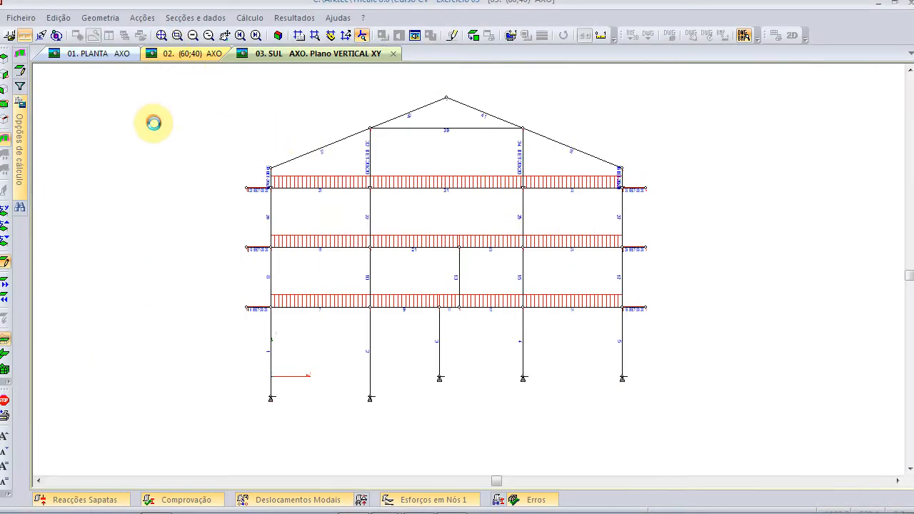
- Leave the load definition and assign a BET 30x40 profile to all beams and cantilevers of the three floors
click(530, 242)
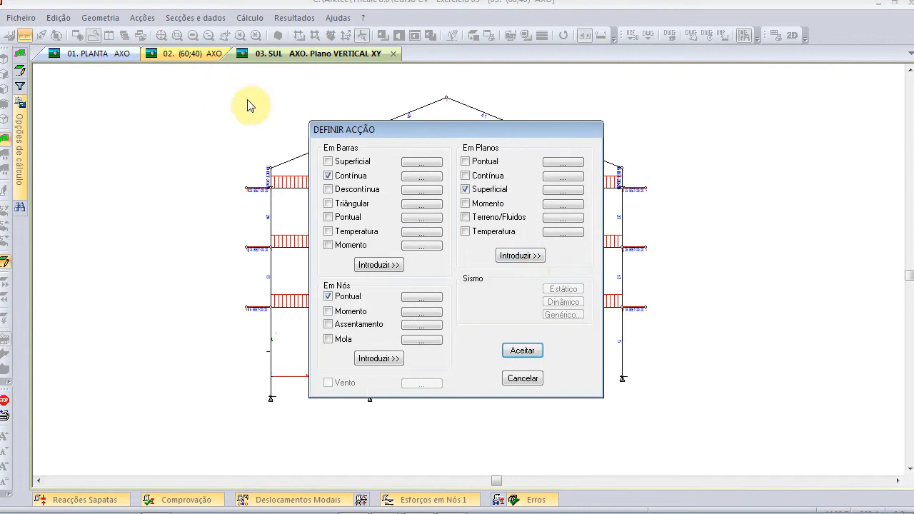
click(523, 378)
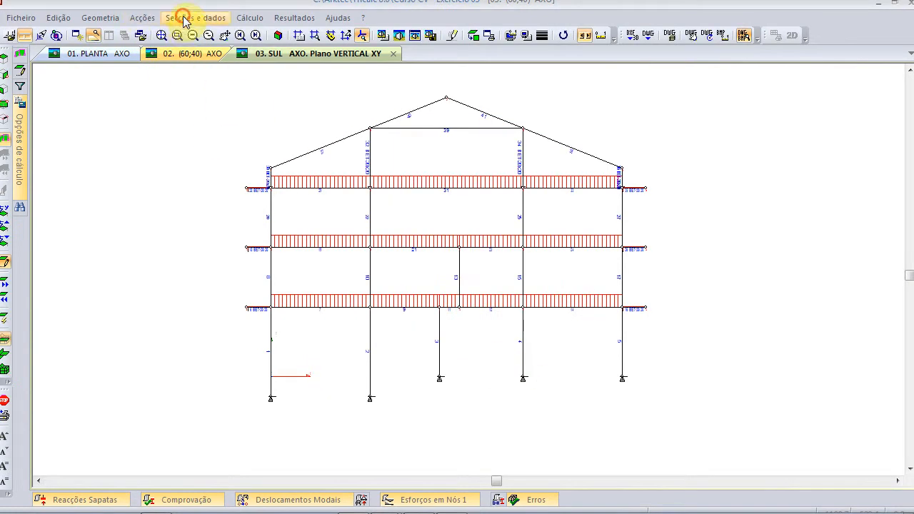
click(184, 18)
click(190, 80)
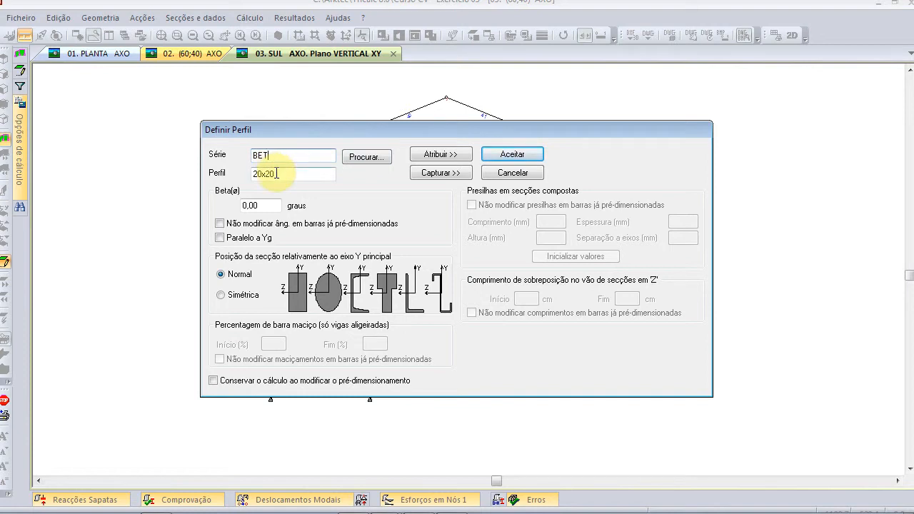
double_click(288, 175)
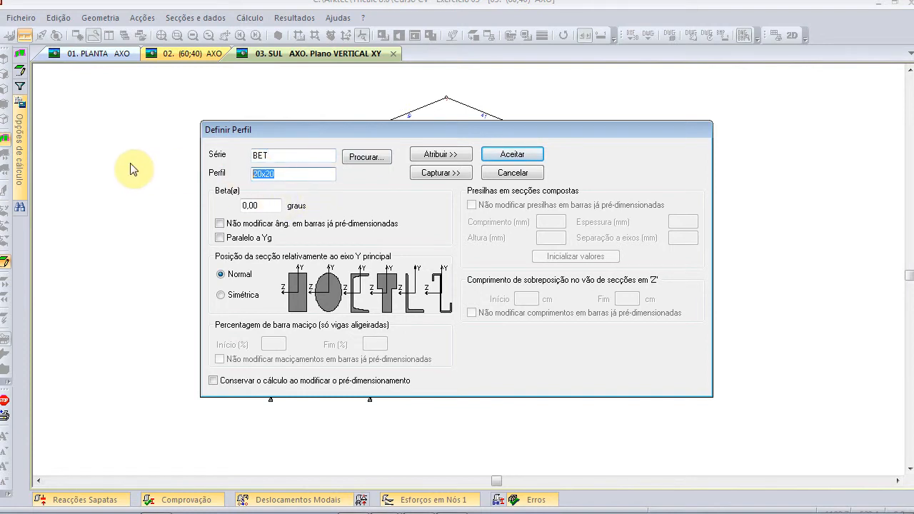
text(30x4)
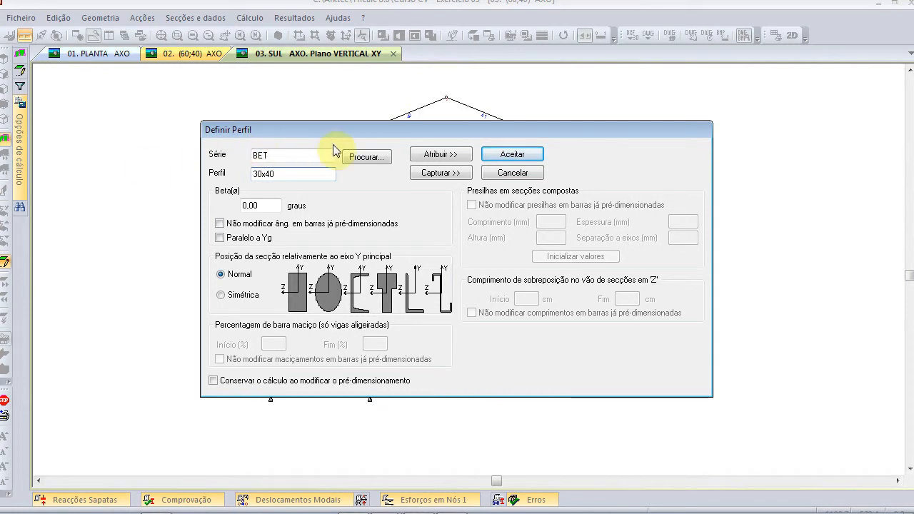
click(456, 156)
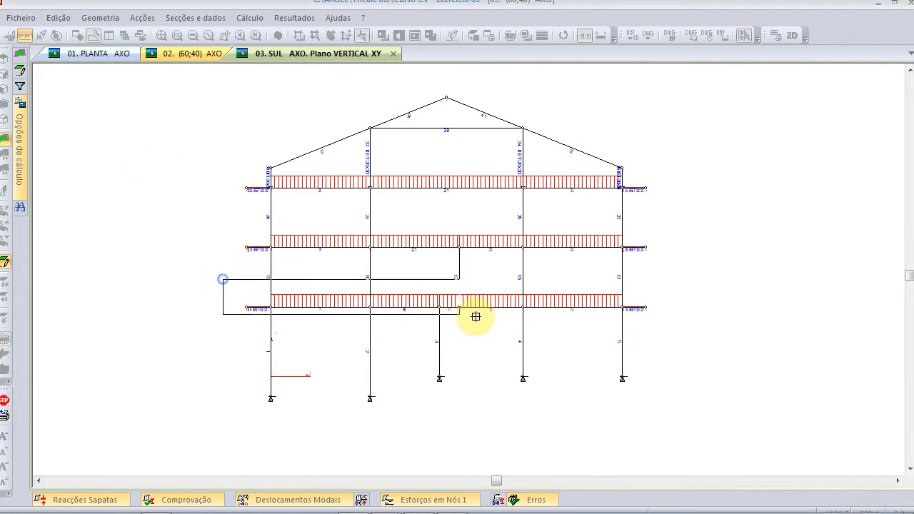
drag(238, 231, 683, 270)
drag(228, 176, 704, 210)
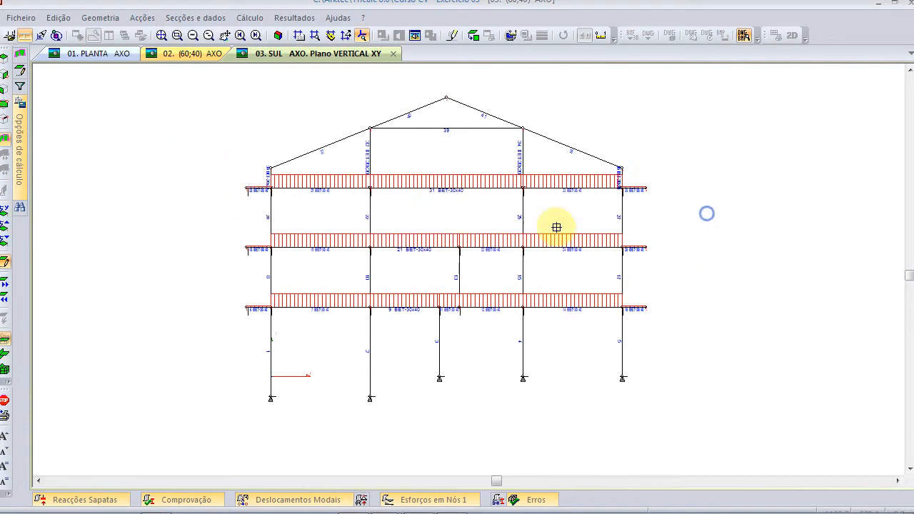
- Assign the BET 30x40 profile to the four sloping roof bars and the horizontal tie beam beneath the ridge
click(302, 152)
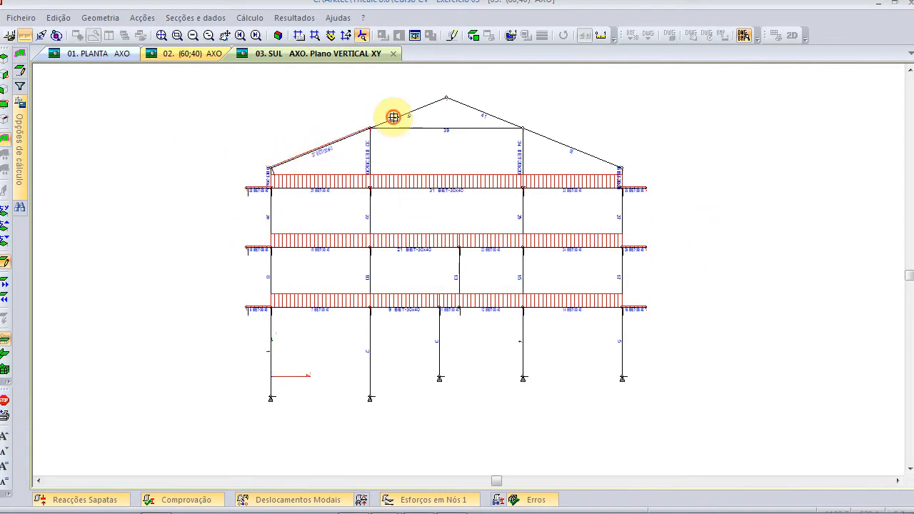
click(386, 122)
click(422, 132)
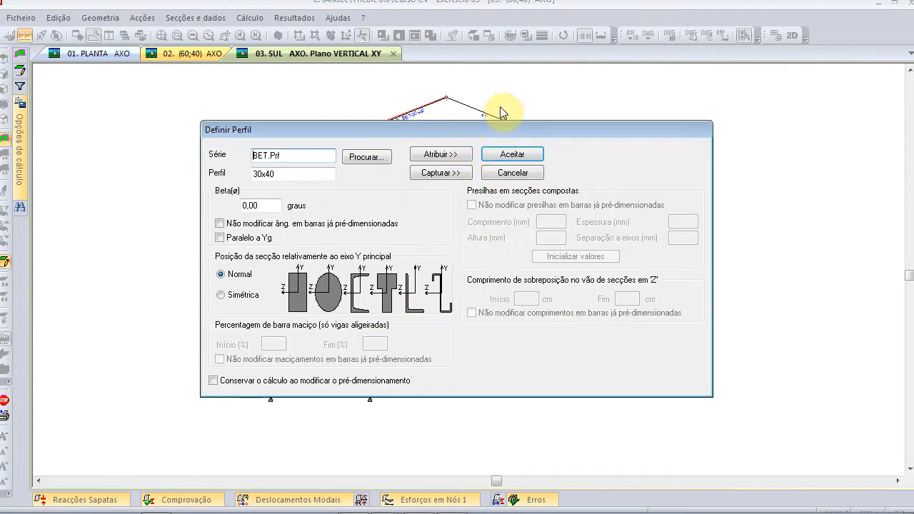
click(446, 152)
click(470, 107)
right_click(467, 122)
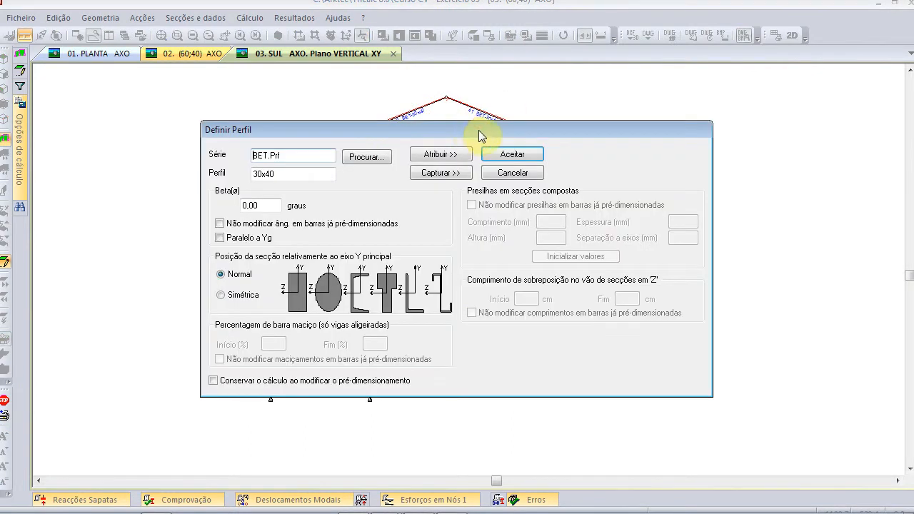
click(447, 154)
click(502, 129)
click(558, 143)
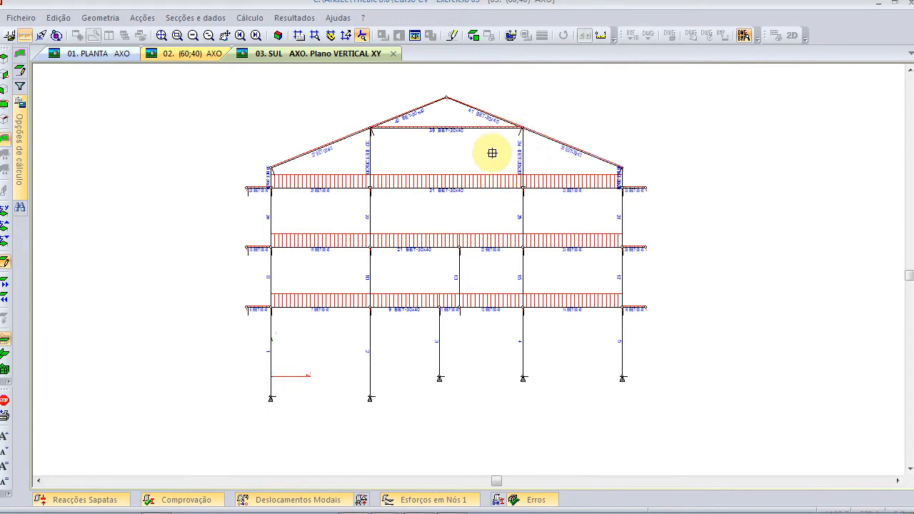
- Assign a BET 30x50 profile to the first two column lines over their full height and to the two short inner columns
scroll(491, 153, up, 2)
scroll(491, 152, down, 2)
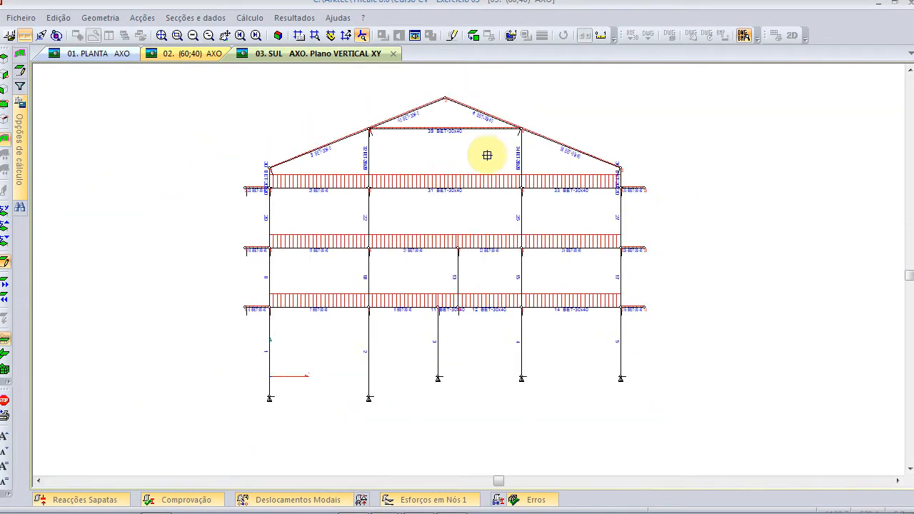
right_click(239, 78)
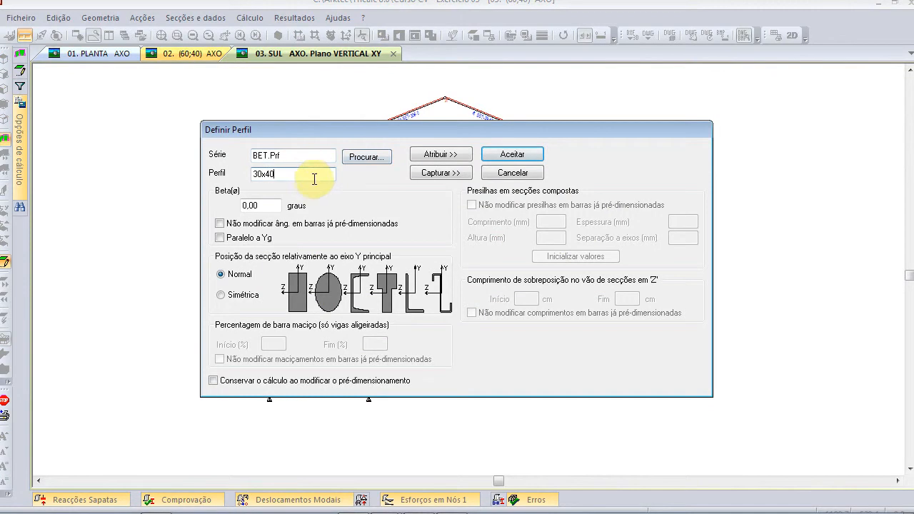
text(40)
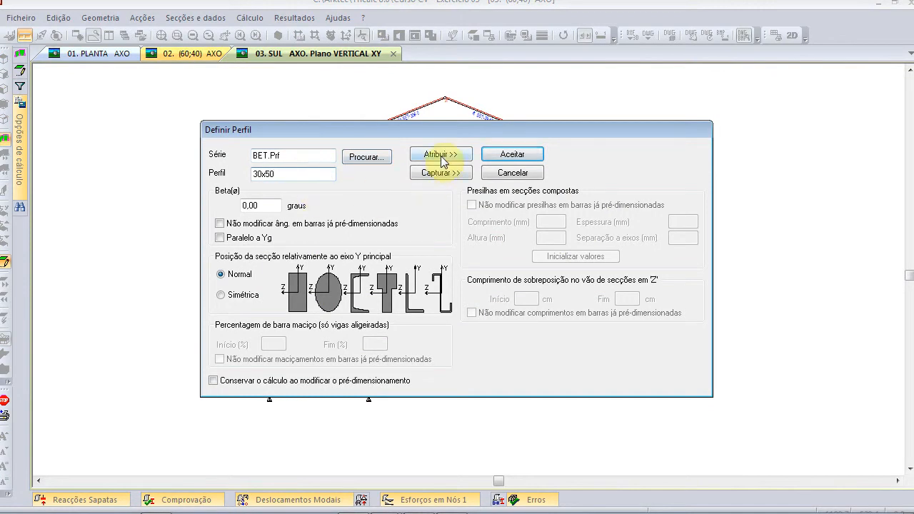
click(439, 155)
click(259, 156)
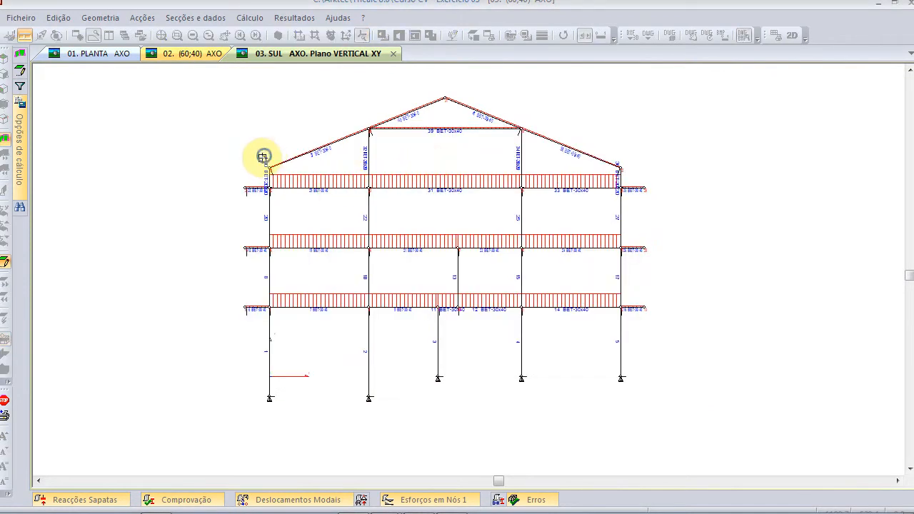
click(281, 414)
click(361, 116)
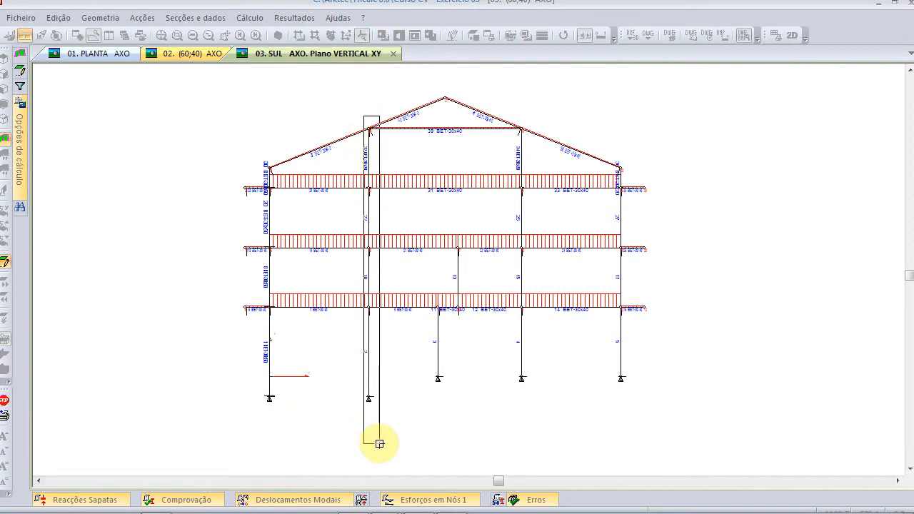
click(379, 443)
click(448, 233)
click(471, 332)
click(425, 280)
click(443, 405)
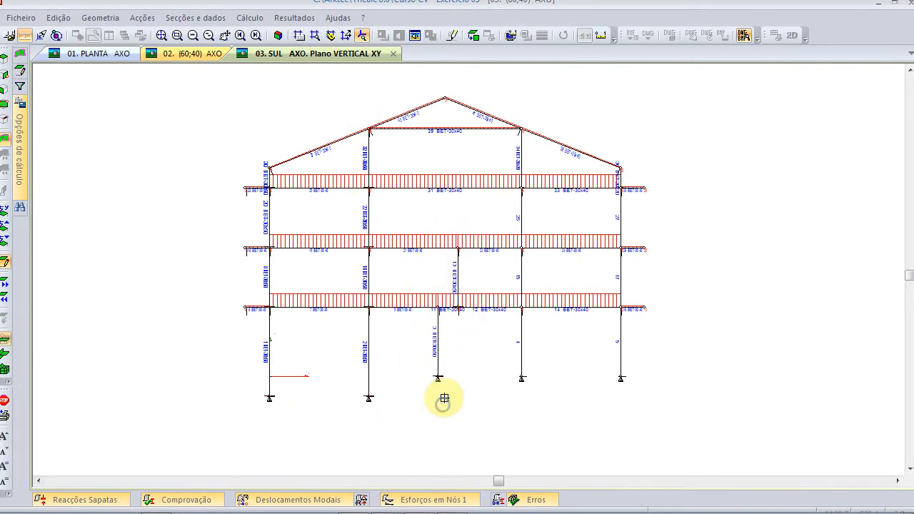
- Try to assign the BET 30x50 profile to both short inner columns in one selection, and undo that assignment
scroll(457, 343, up, 5)
click(391, 145)
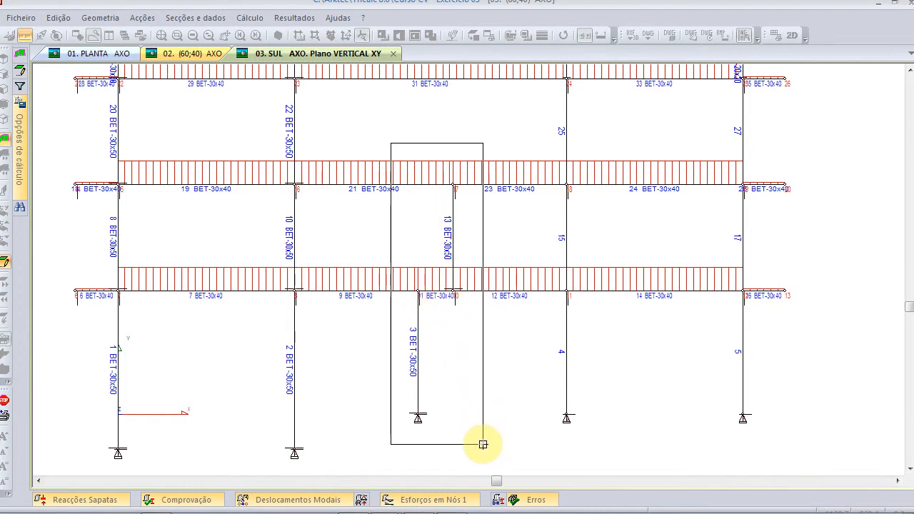
click(483, 444)
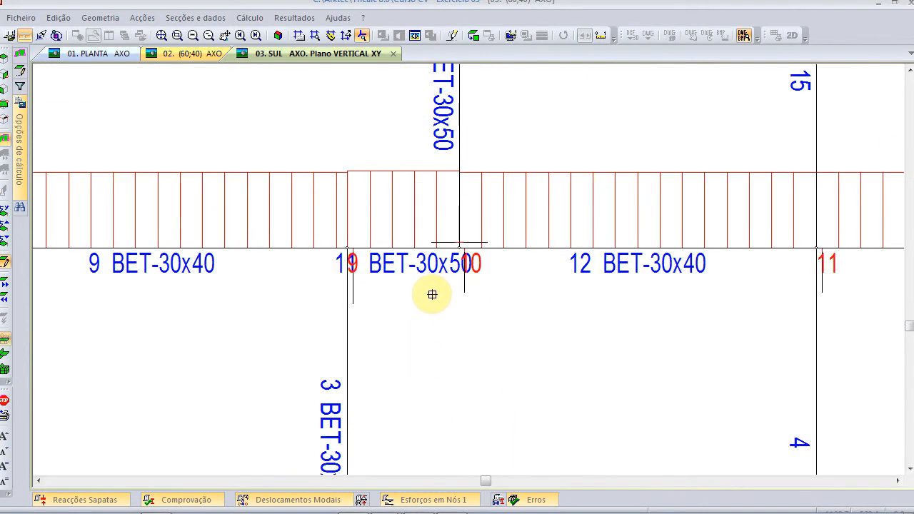
scroll(462, 281, down, 4)
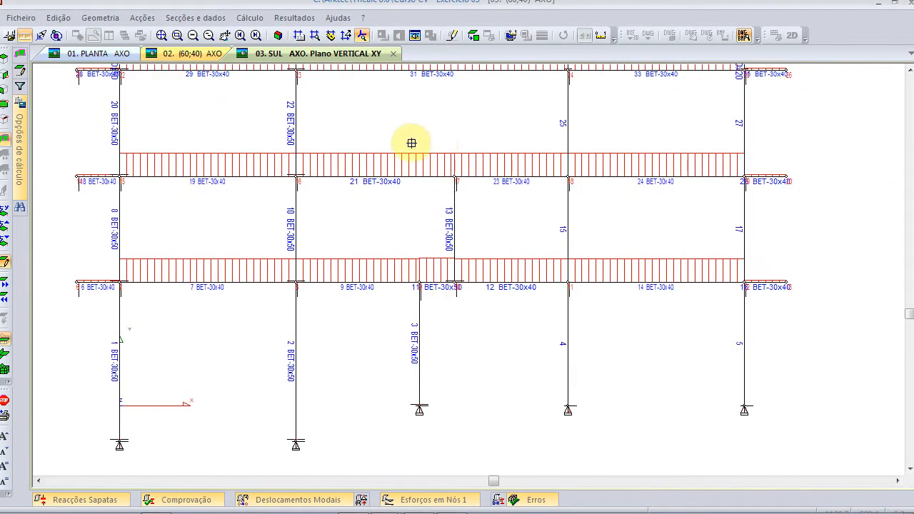
click(58, 18)
click(61, 33)
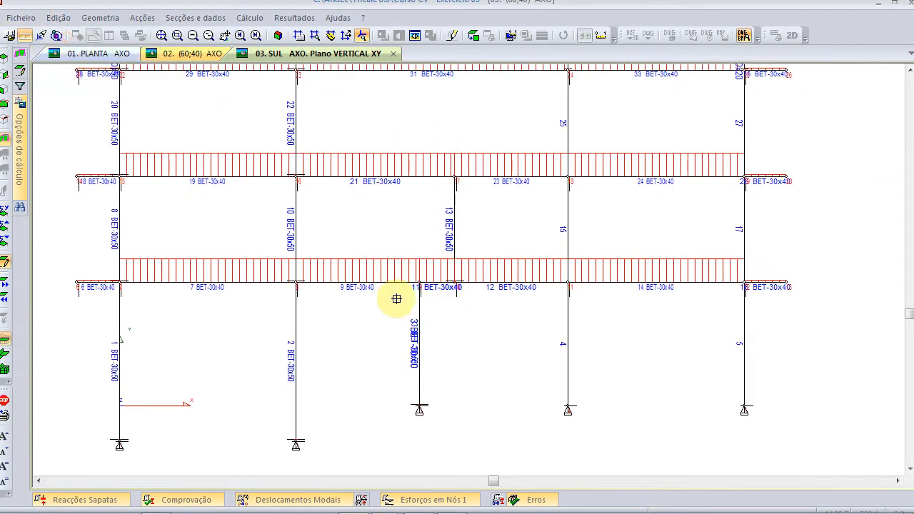
- Assign the BET 30x50 profile to the two short inner columns separately, keeping the short beam between them out of the selection
click(432, 137)
click(480, 341)
click(394, 250)
click(439, 440)
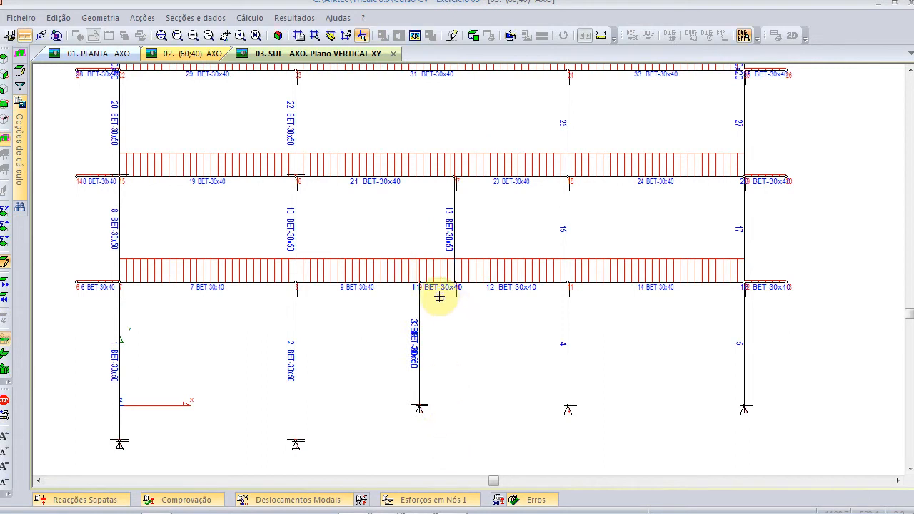
- Assign the BET 30x50 profile to the last two full-height column lines, from their bases up to the roof
scroll(436, 300, up, 3)
scroll(472, 328, down, 4)
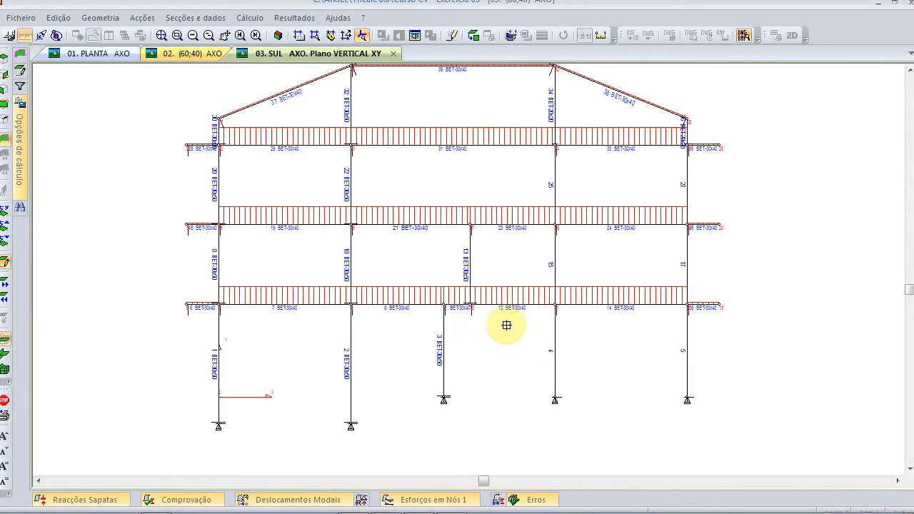
scroll(506, 325, down, 2)
drag(528, 112, 551, 420)
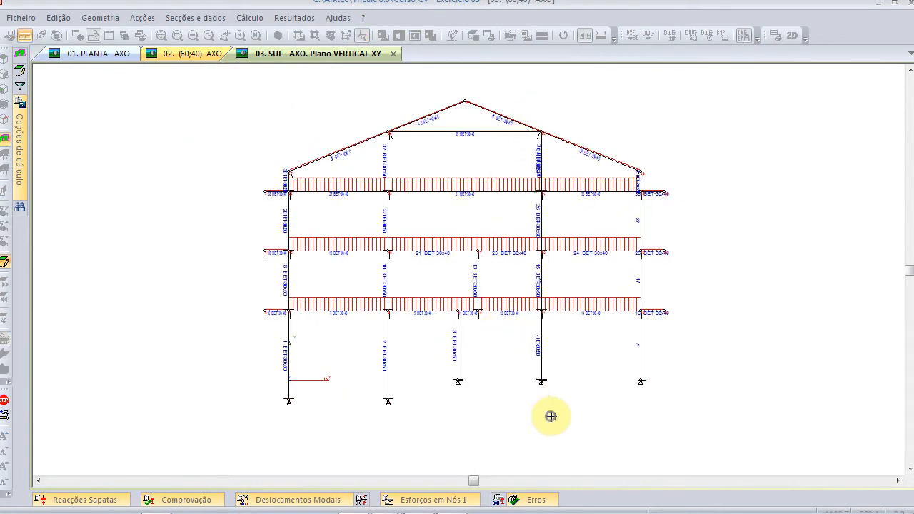
drag(624, 149, 644, 401)
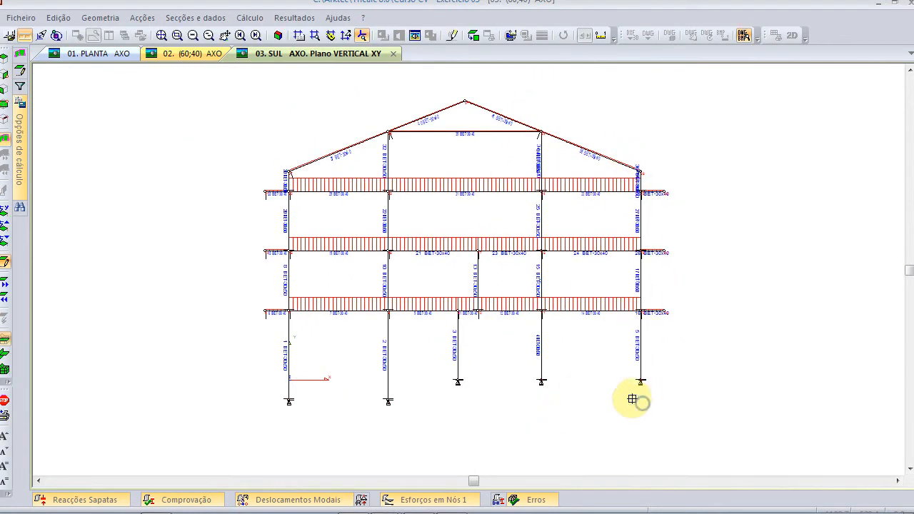
- Assign a BET 25x25 profile to the end cantilevers of all three floors on both sides of the frame
right_click(190, 124)
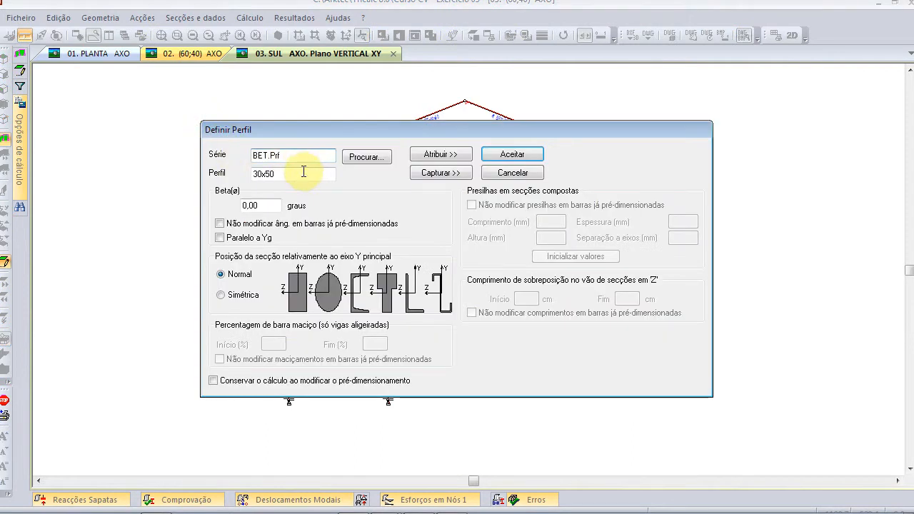
double_click(303, 171)
text(25x2)
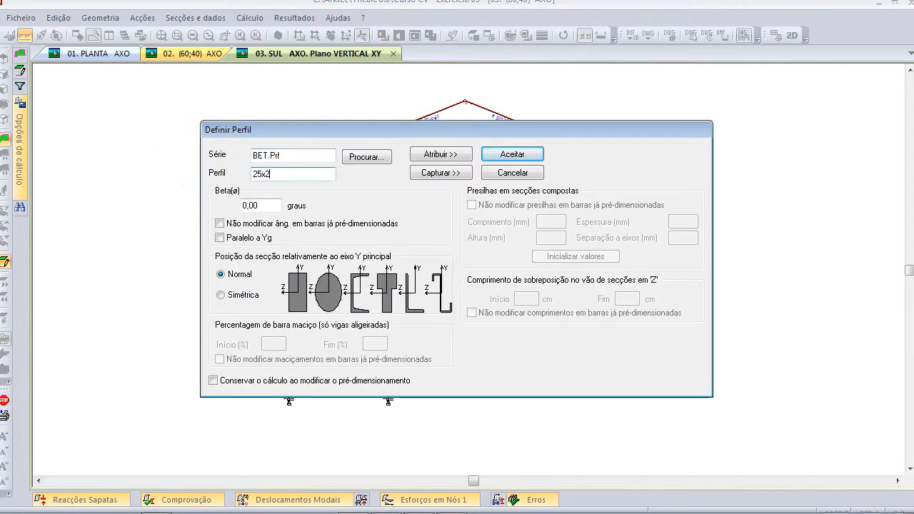
click(439, 156)
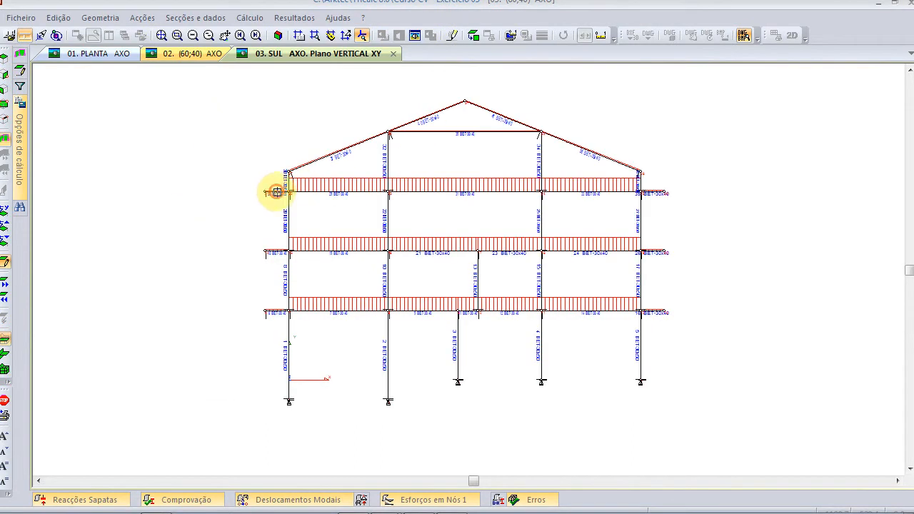
click(276, 191)
click(272, 252)
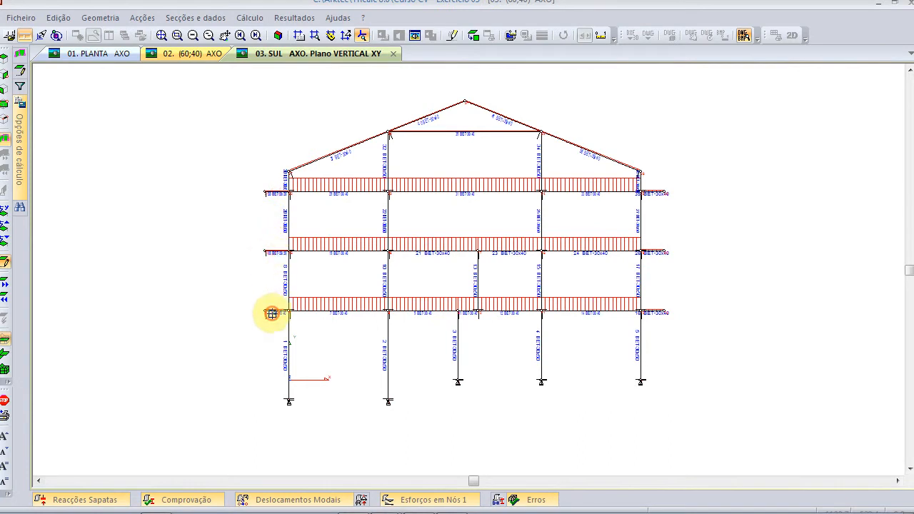
click(653, 193)
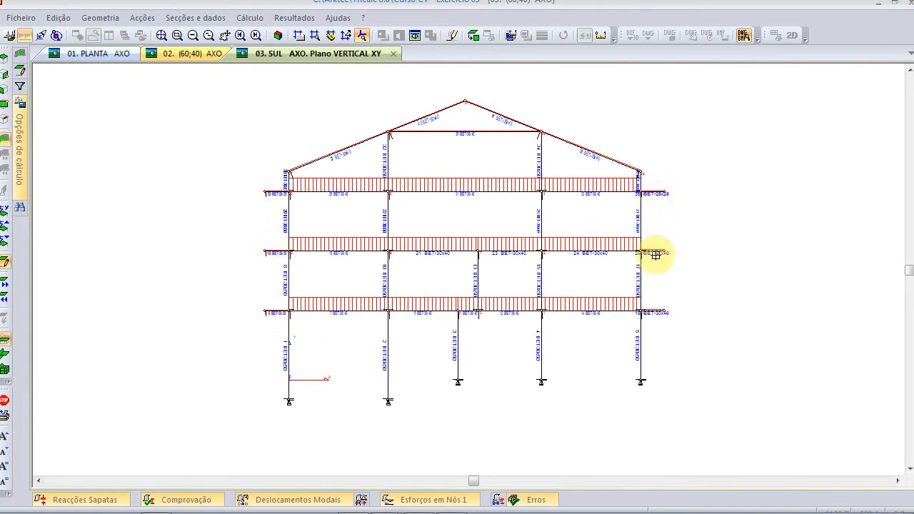
scroll(665, 289, up, 4)
scroll(621, 355, down, 5)
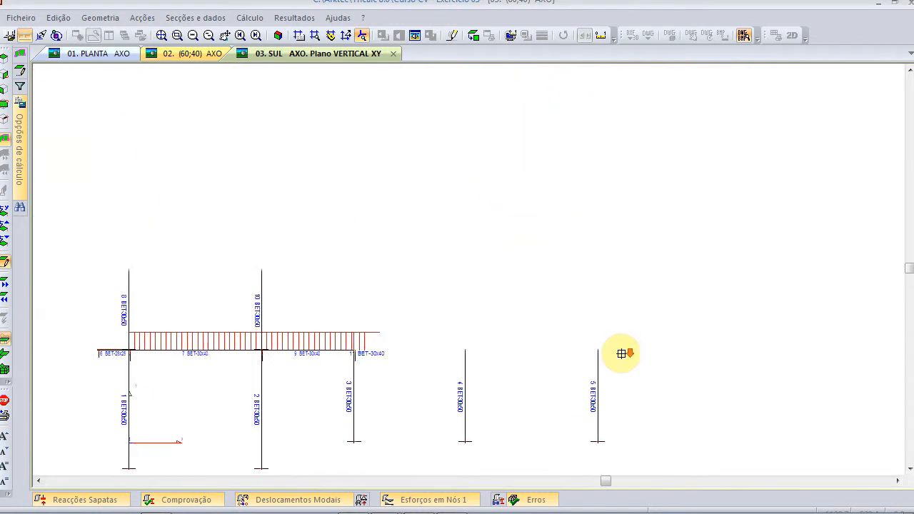
- Render the frame with its solid sections in the front view and change the render background to white
click(411, 36)
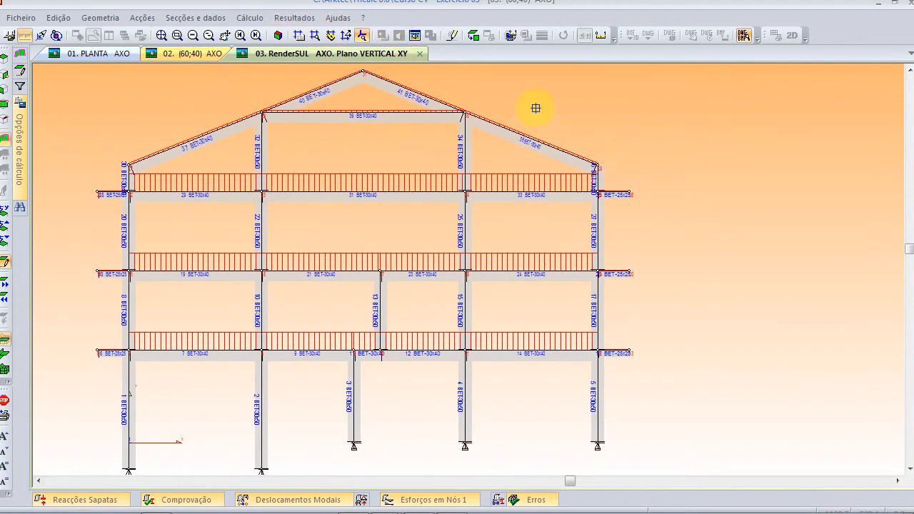
right_click(562, 120)
click(530, 182)
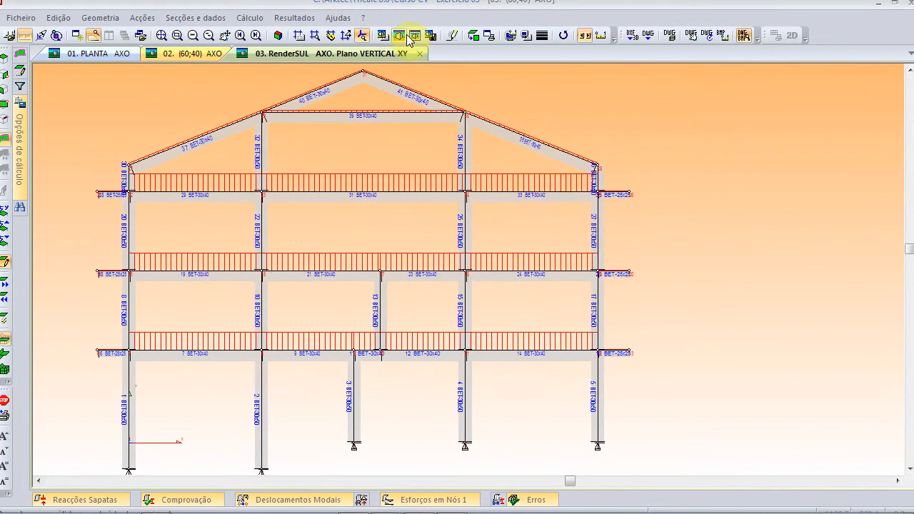
click(384, 35)
click(354, 224)
click(527, 399)
mouse_move(408, 231)
middle_down()
mouse_move(475, 237)
mouse_move(480, 224)
middle_up()
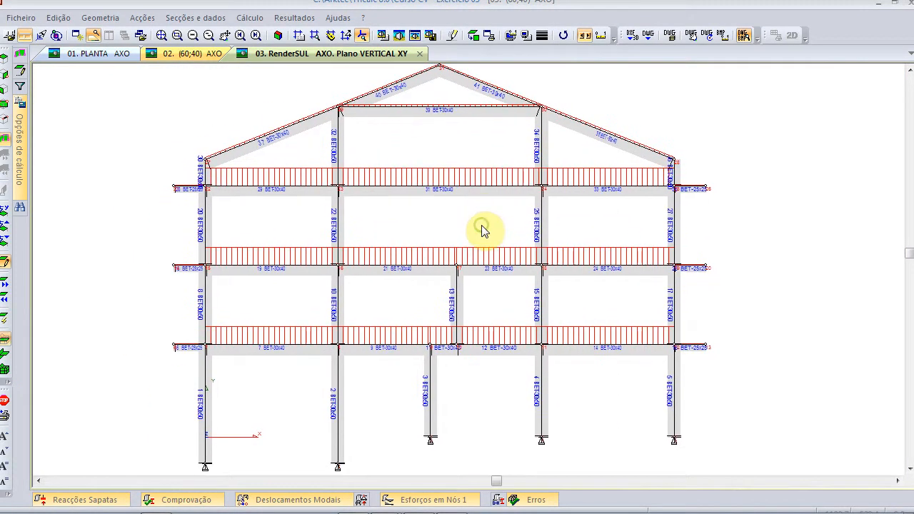
scroll(482, 232, down, 1)
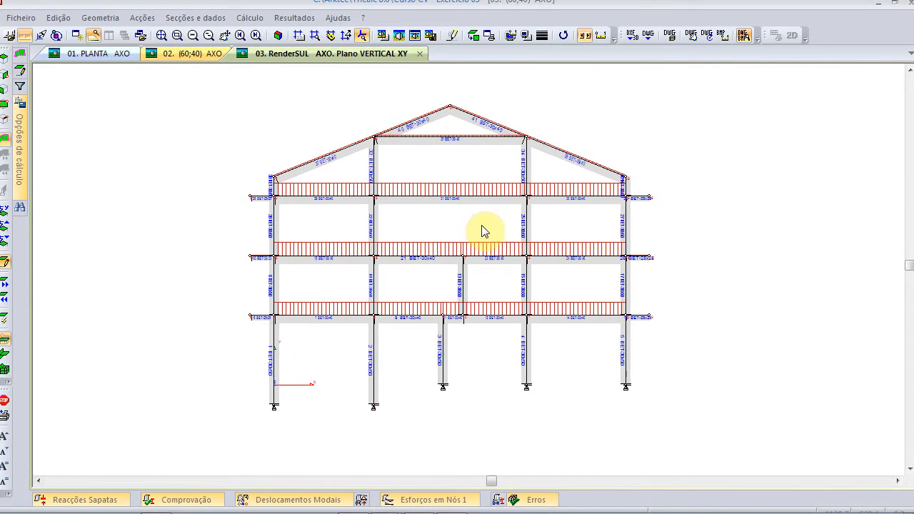
- Consult the exercise slide in PowerPoint and add foundation beams linking the footings of the third, fourth and fifth columns
key(alt+Tab)
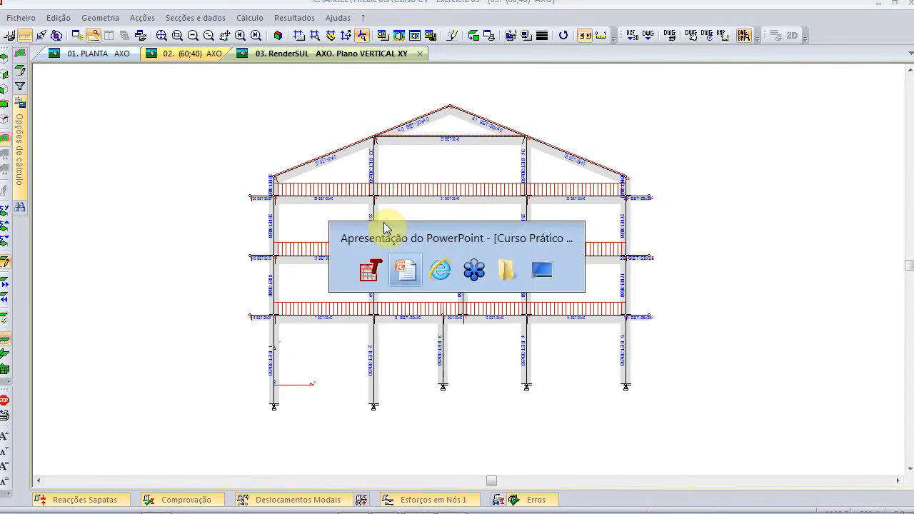
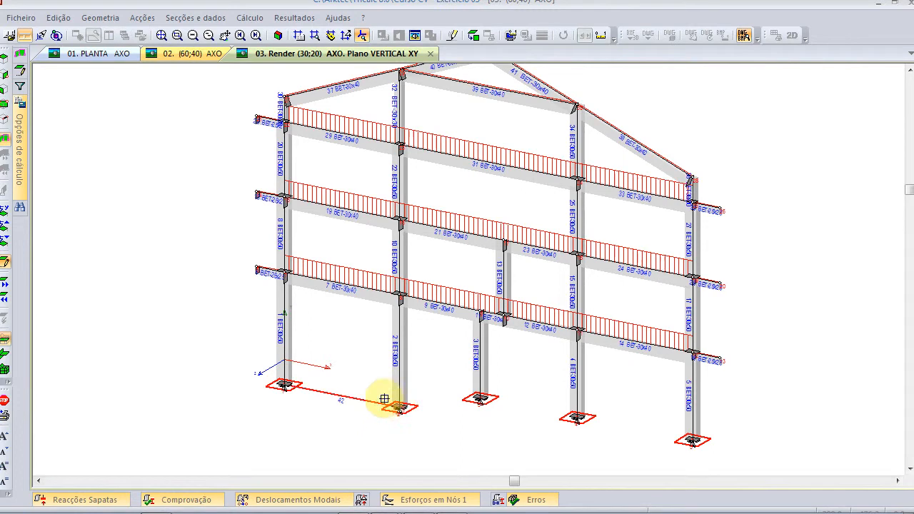
click(480, 400)
click(693, 438)
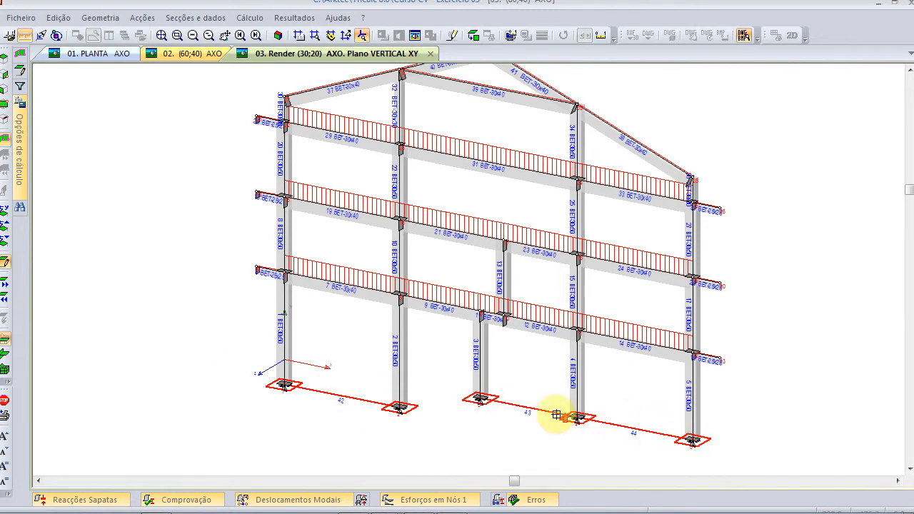
scroll(557, 415, up, 3)
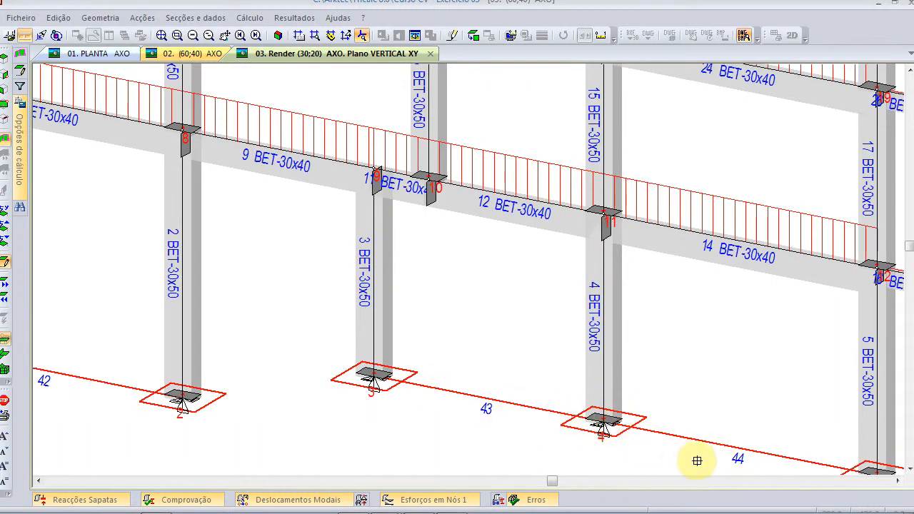
scroll(695, 461, down, 5)
right_click(204, 133)
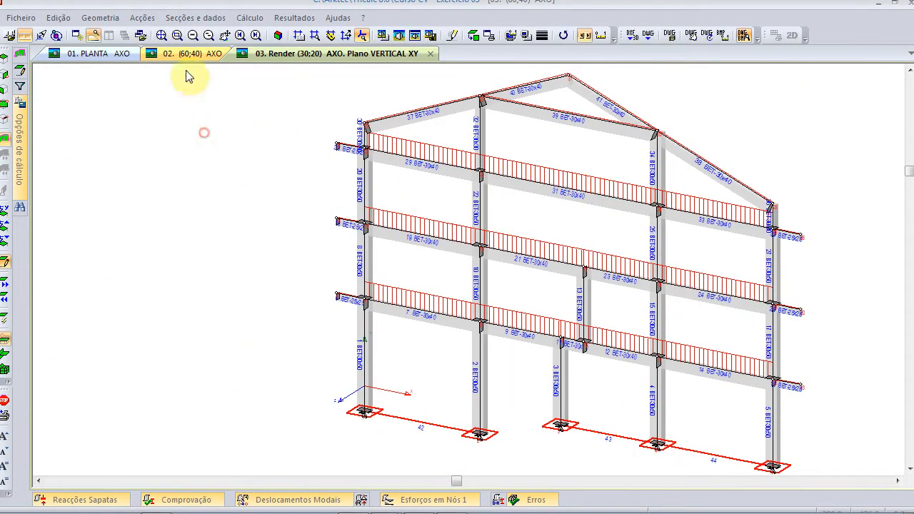
- Renumber and reorder the structure's geometry with the whole frame in view
click(161, 35)
click(100, 18)
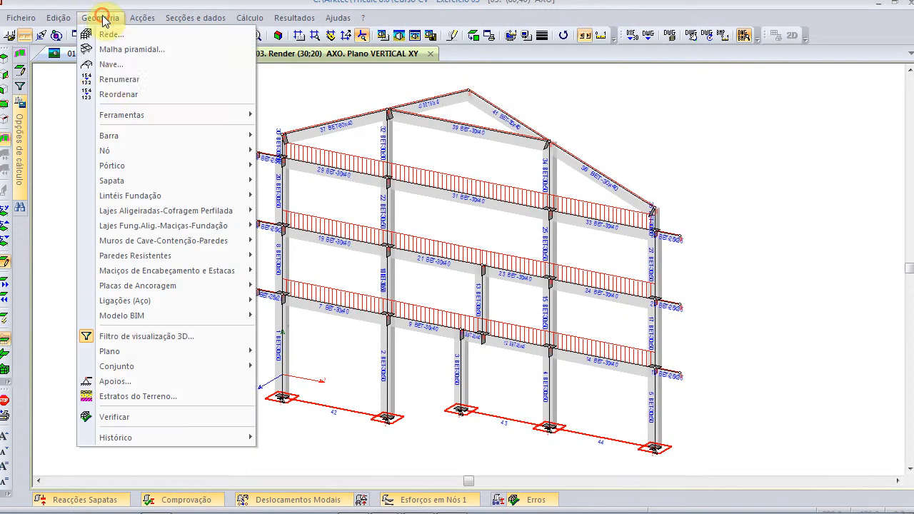
click(114, 76)
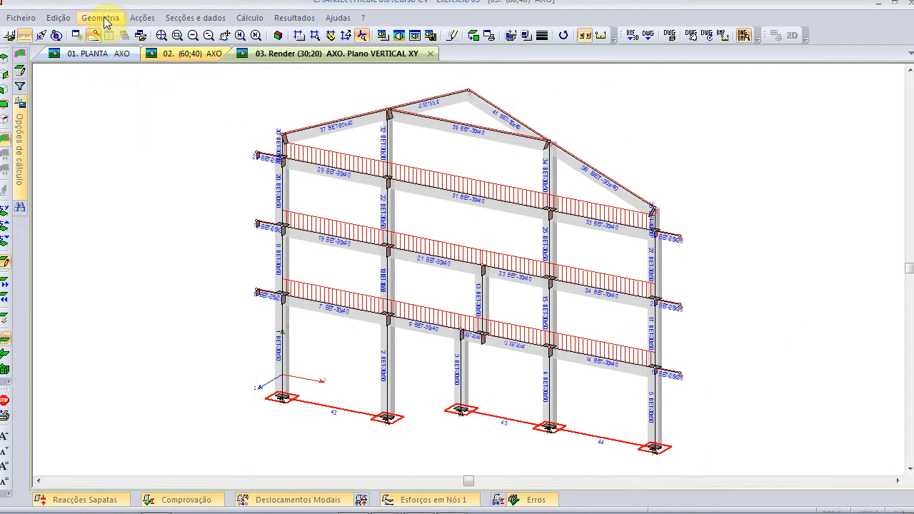
click(100, 18)
click(123, 97)
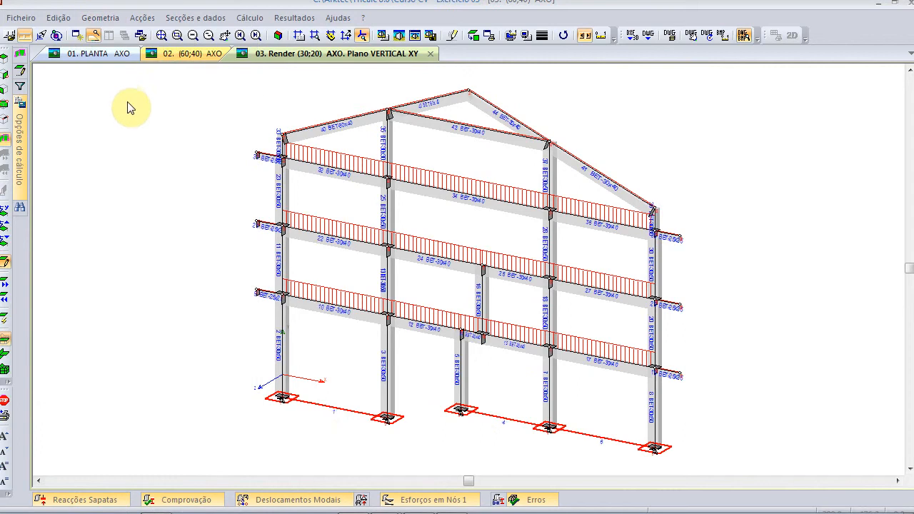
- Verify the geometry of the structure, accepting the default verification options
click(99, 17)
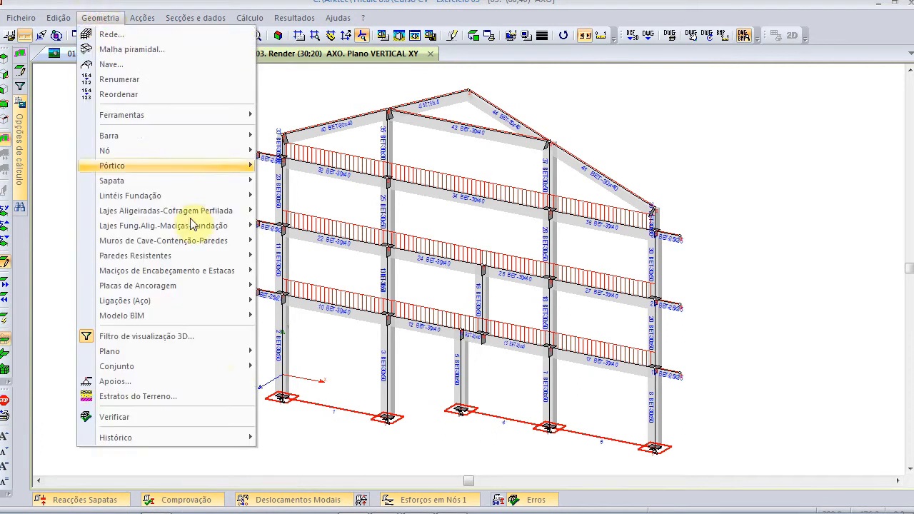
click(211, 417)
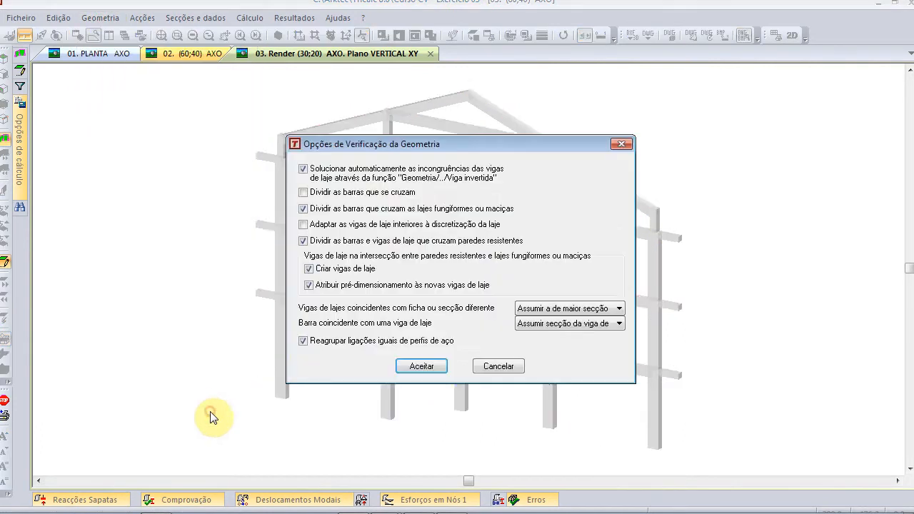
click(420, 367)
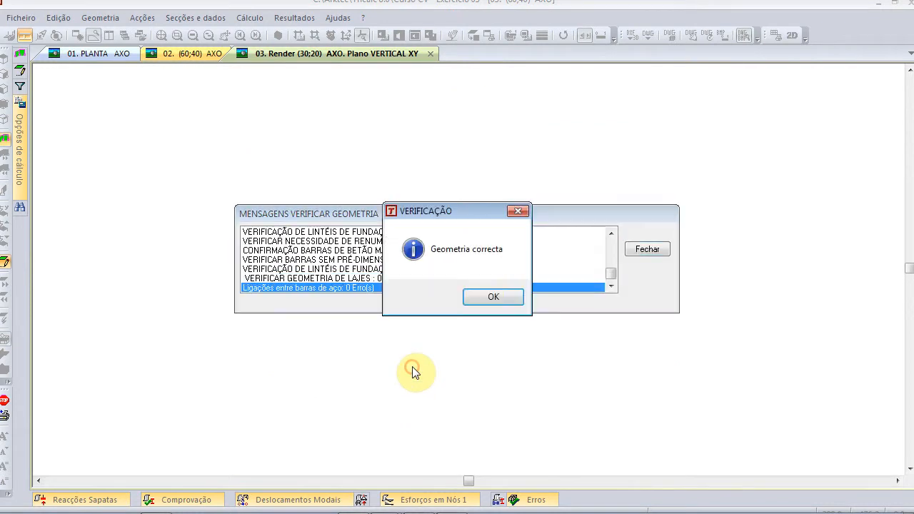
- Close the geometry verification, turn the whole frame almost to front view and generate the structure's frames automatically
click(502, 298)
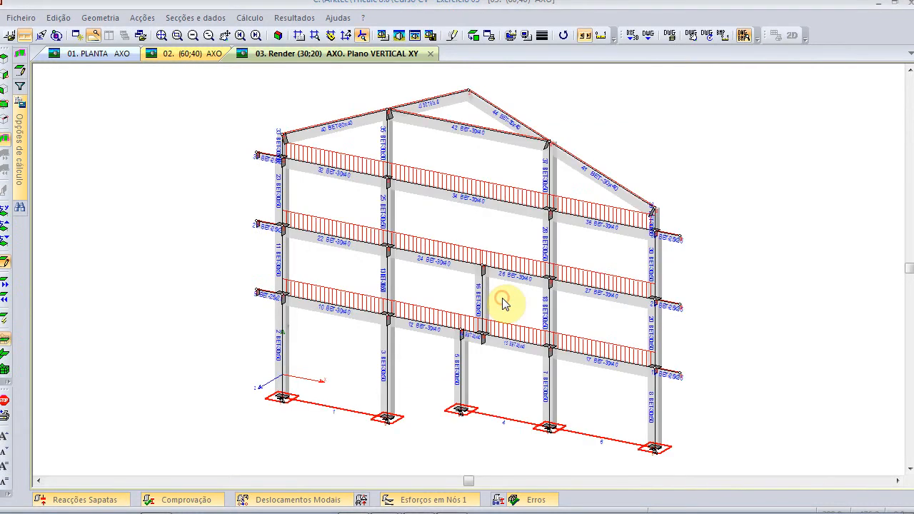
ctrl+scroll(488, 328, down, 1)
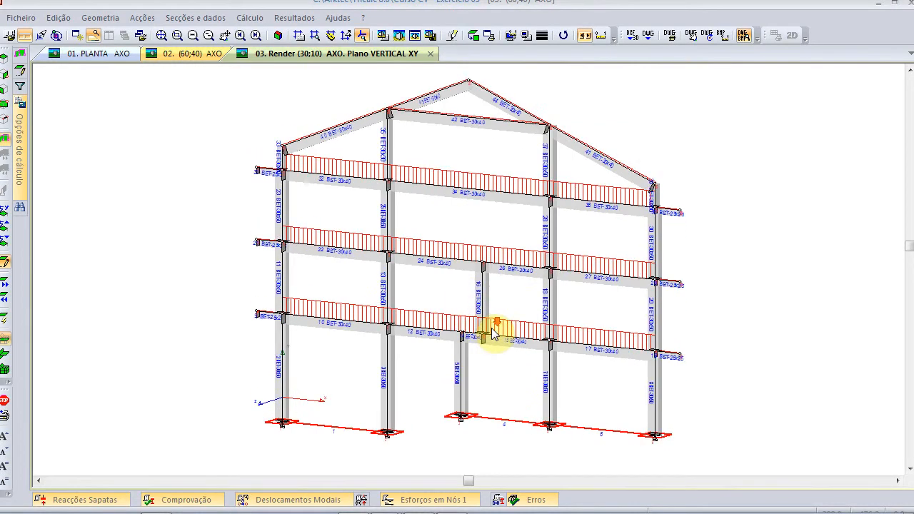
shift+scroll(508, 267, down, 2)
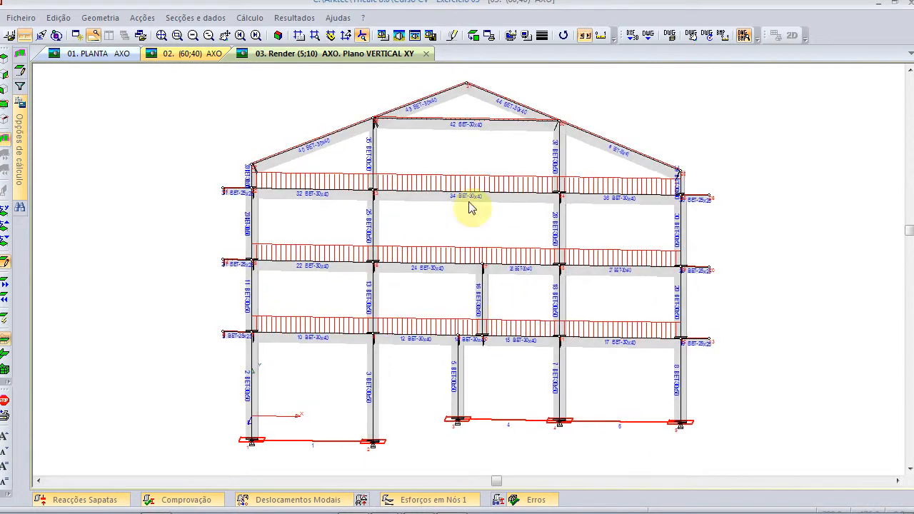
click(161, 36)
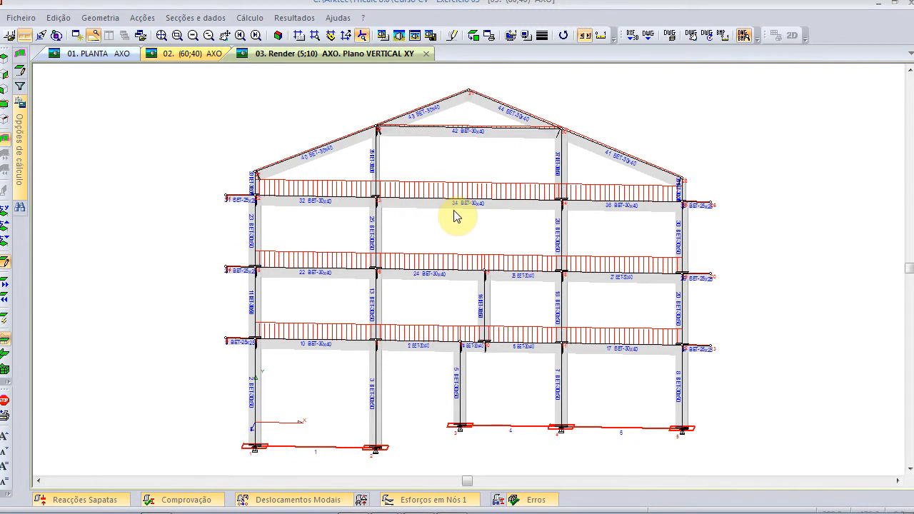
click(90, 20)
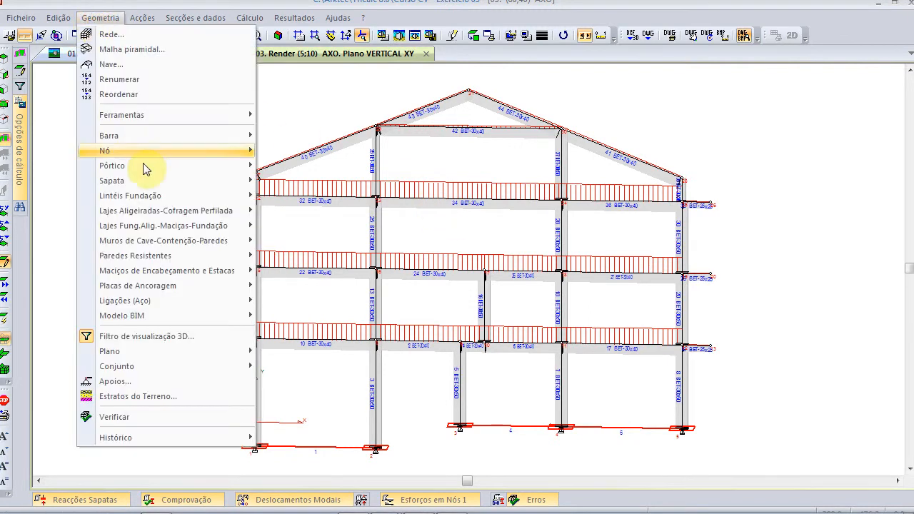
mouse_move(242, 167)
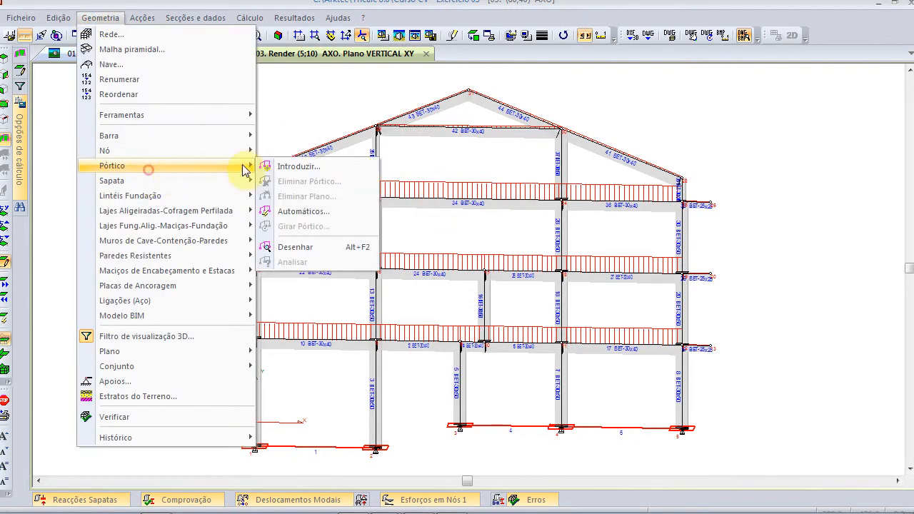
click(325, 213)
click(569, 284)
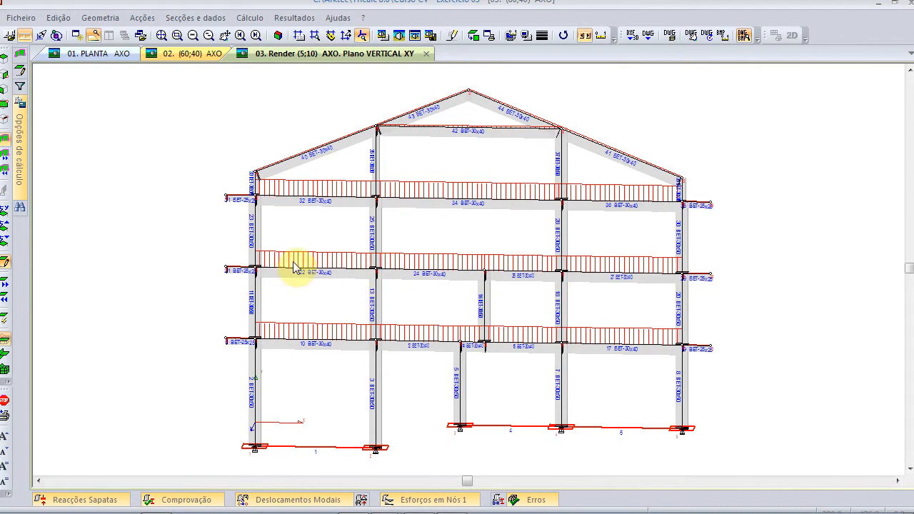
click(111, 21)
mouse_move(172, 167)
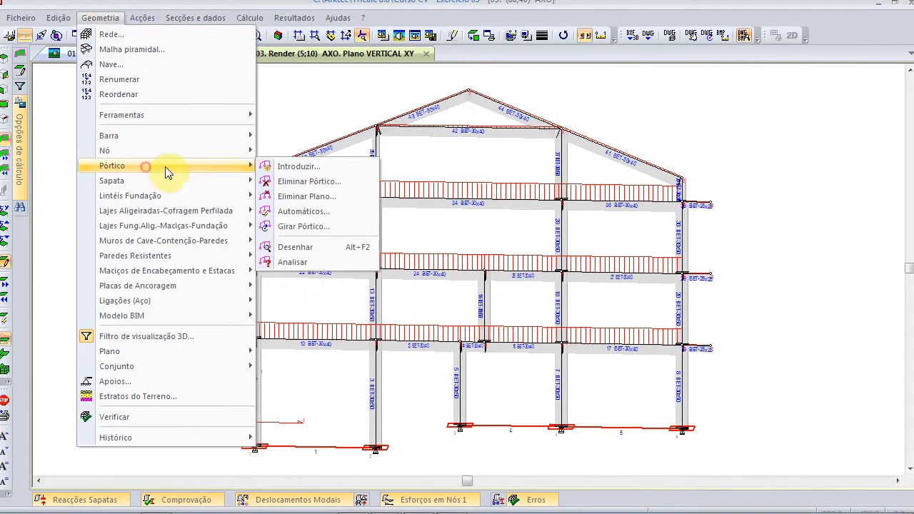
click(360, 212)
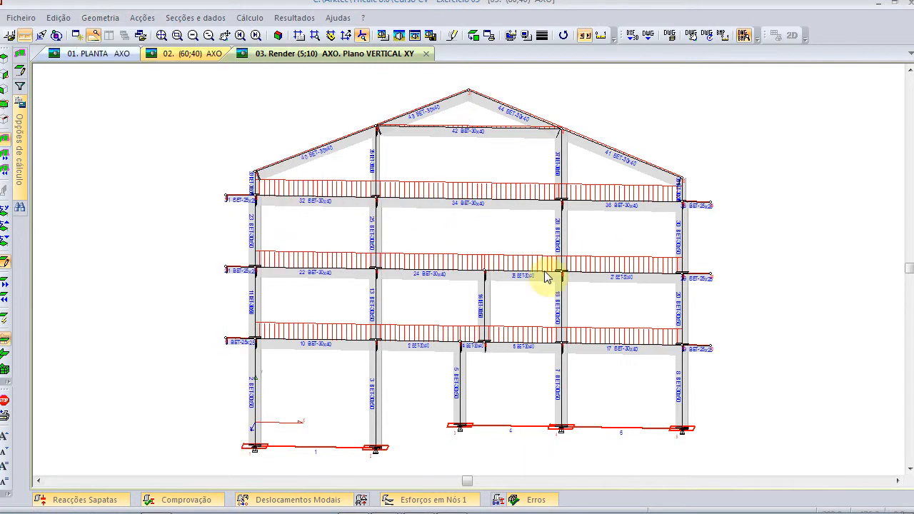
- Rename the frame AAA as A, without limiting its upper or lower level
click(21, 54)
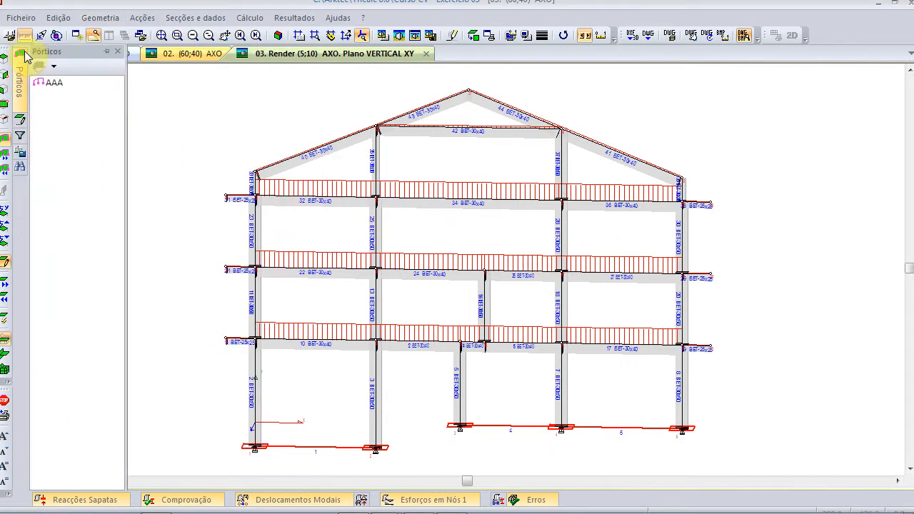
click(49, 84)
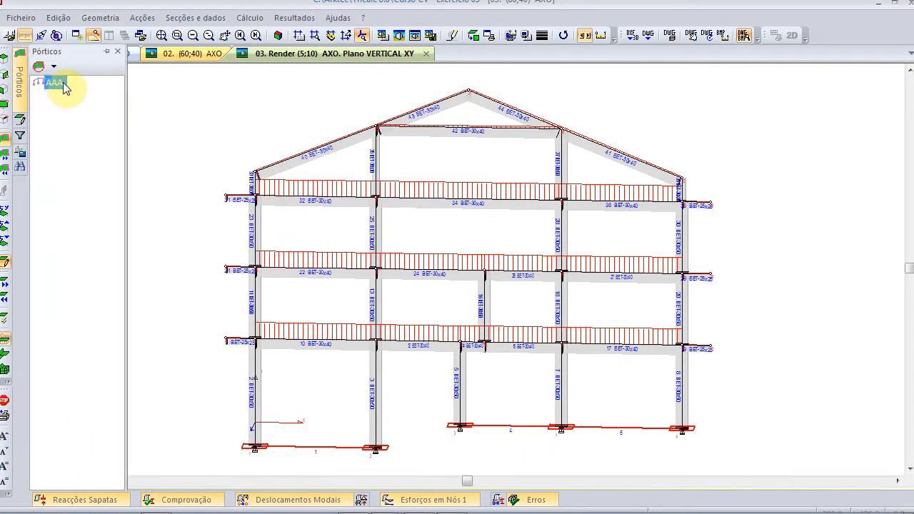
right_click(63, 86)
click(104, 151)
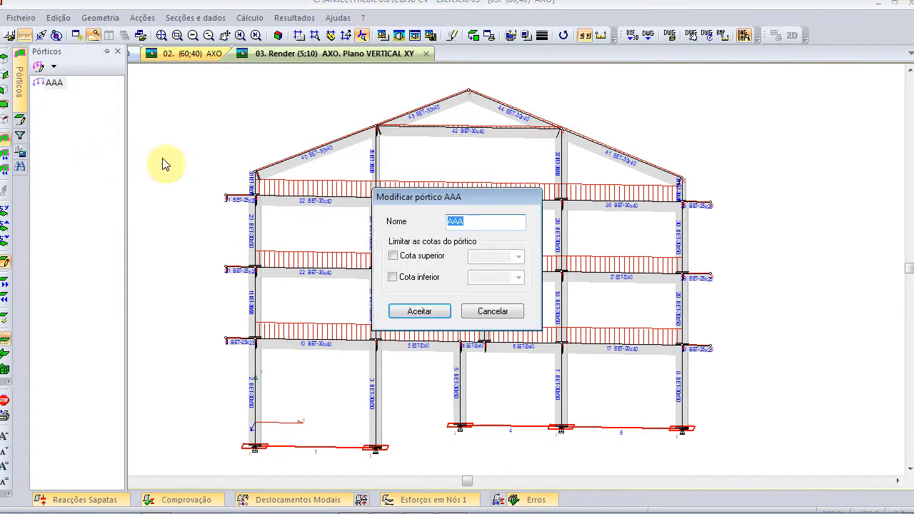
text(A)
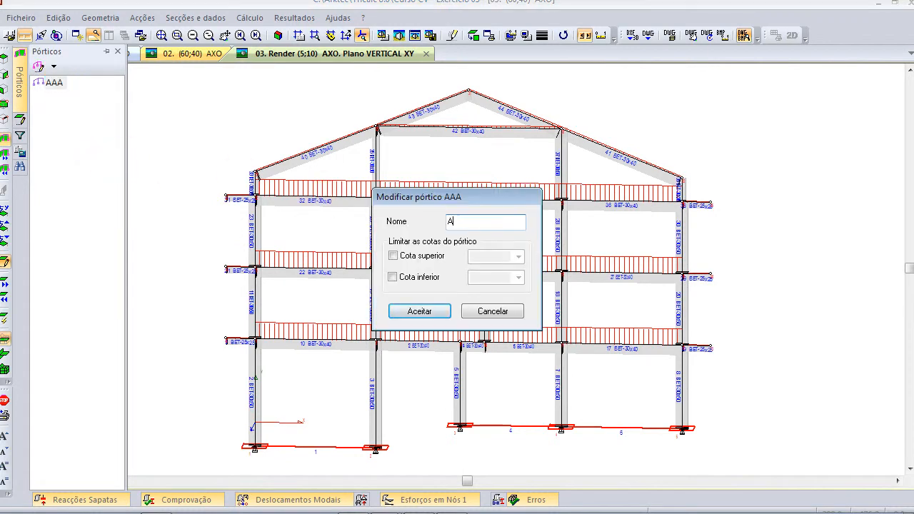
click(414, 310)
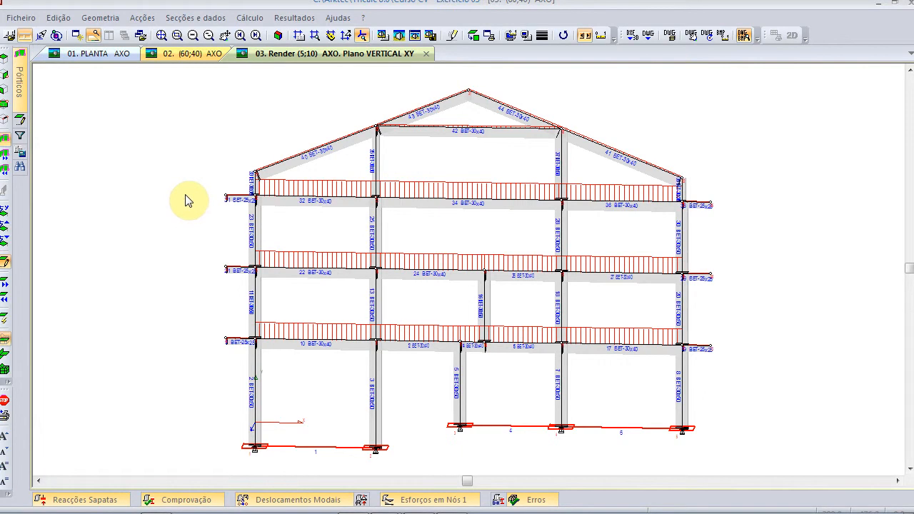
- Name all bars automatically, with columns by alignment grid (letters Zg+, numbers Xg+) and beams by floor with prefix V along Xg+
scroll(378, 231, up, 2)
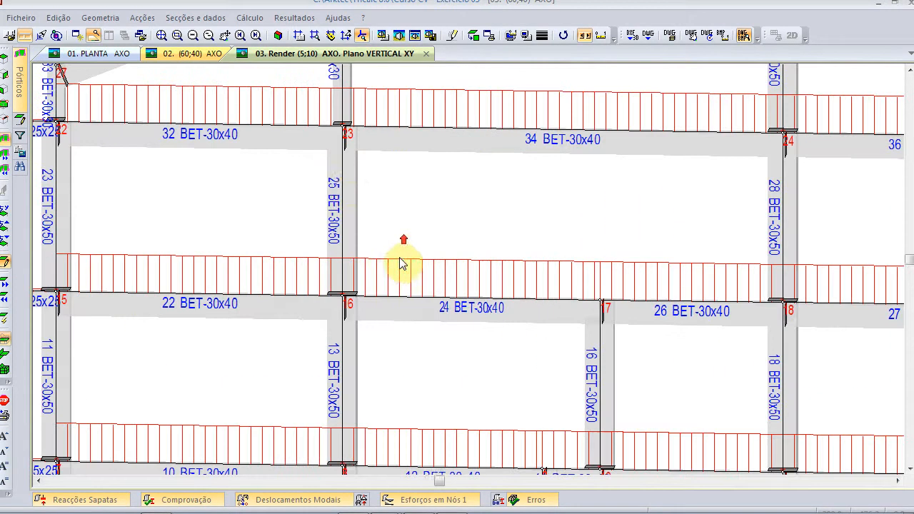
click(89, 20)
mouse_move(126, 137)
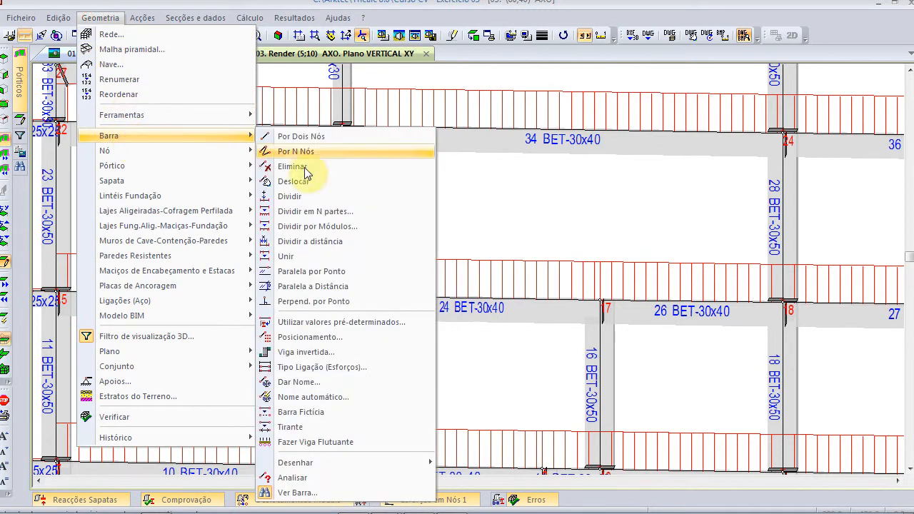
click(313, 398)
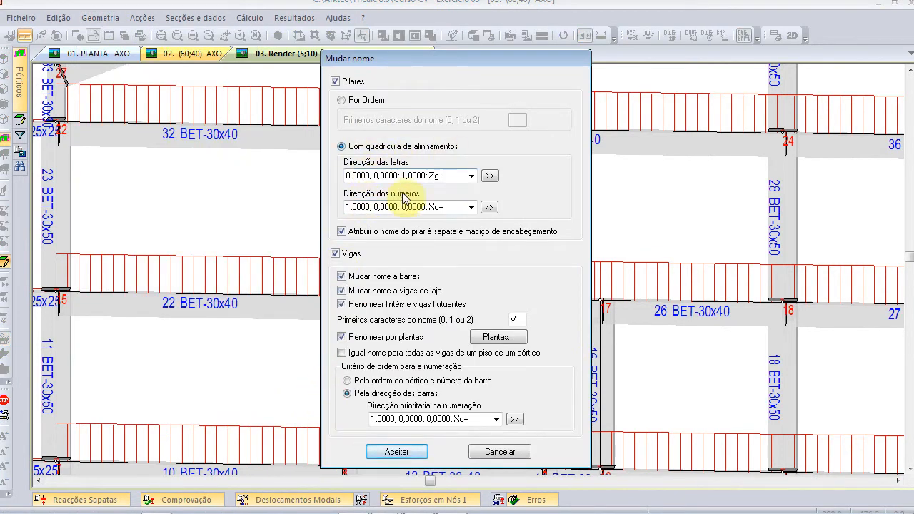
click(397, 451)
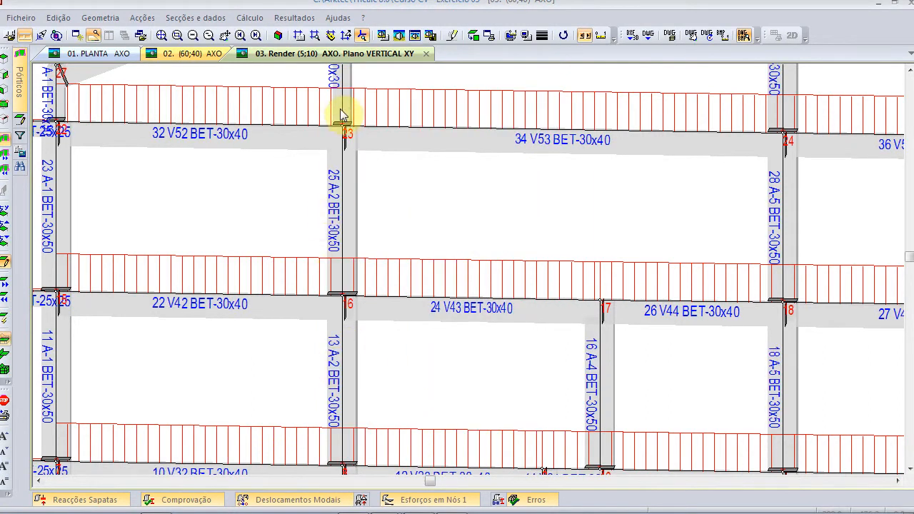
- Examine the new column and beam names from the roof down to the foundation beams
middle_drag(344, 118, 351, 292)
scroll(371, 250, down, 1)
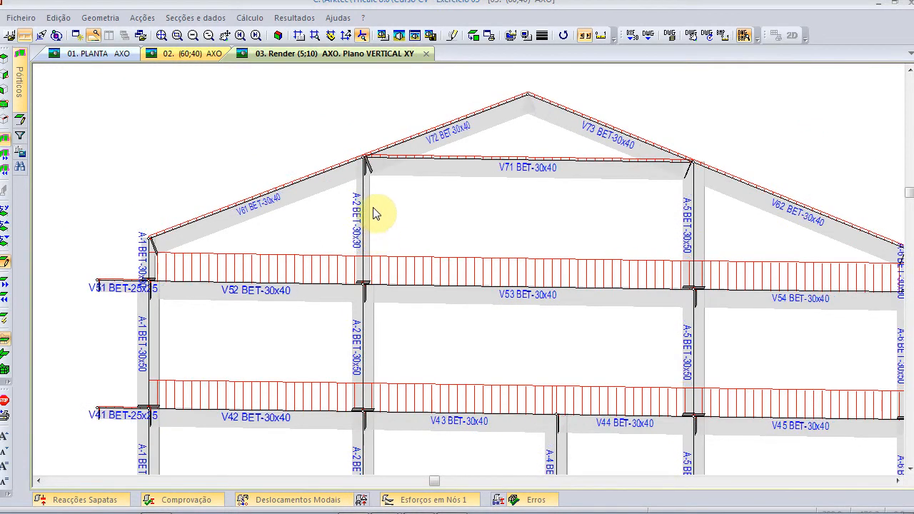
scroll(374, 231, up, 2)
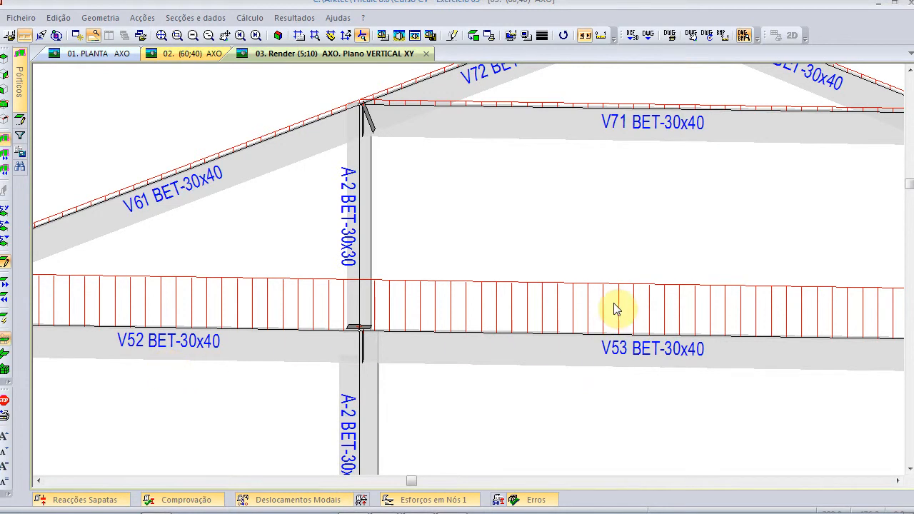
scroll(616, 321, down, 1)
scroll(621, 367, down, 1)
middle_drag(618, 390, 592, 198)
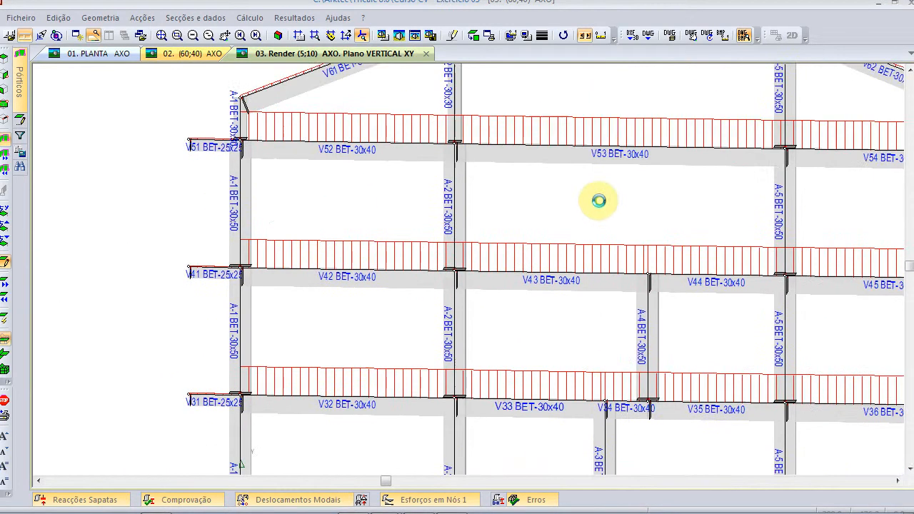
scroll(588, 292, up, 2)
scroll(588, 292, down, 1)
scroll(591, 292, down, 1)
mouse_move(593, 350)
middle_down()
mouse_move(601, 253)
mouse_move(547, 214)
middle_up()
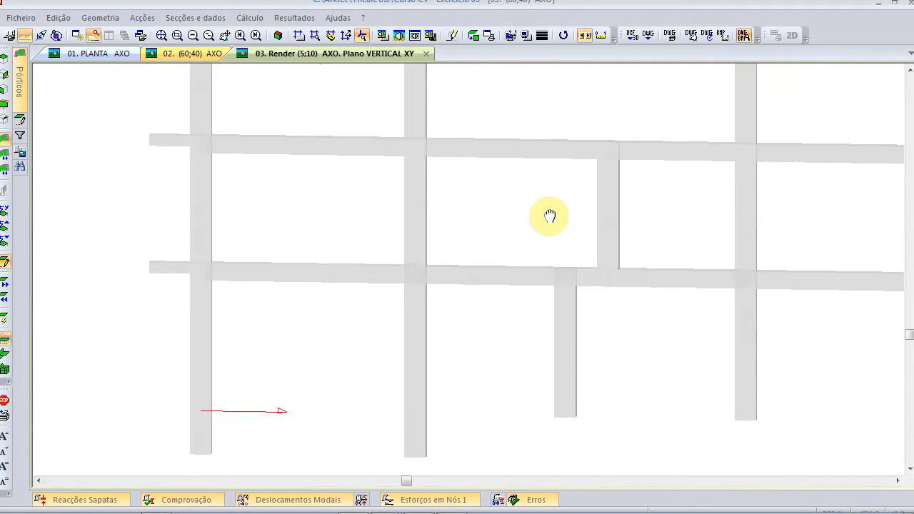
scroll(493, 332, up, 1)
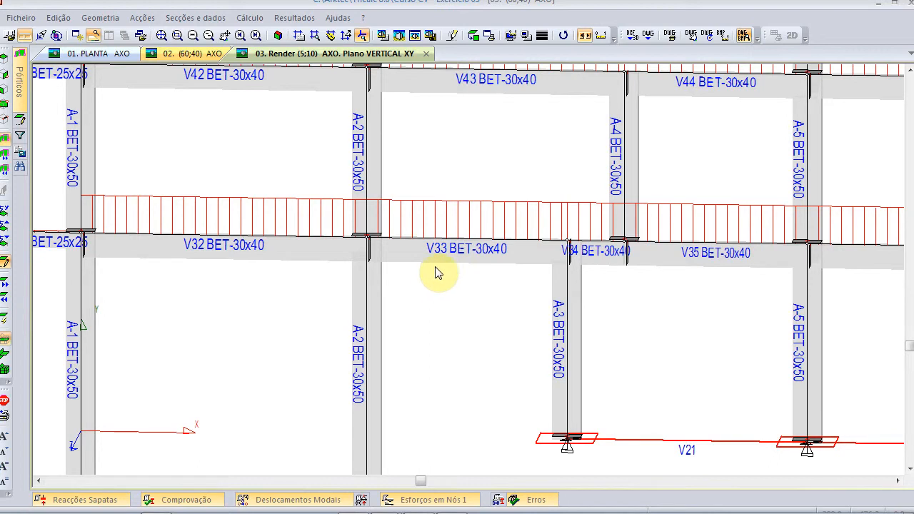
scroll(460, 322, down, 2)
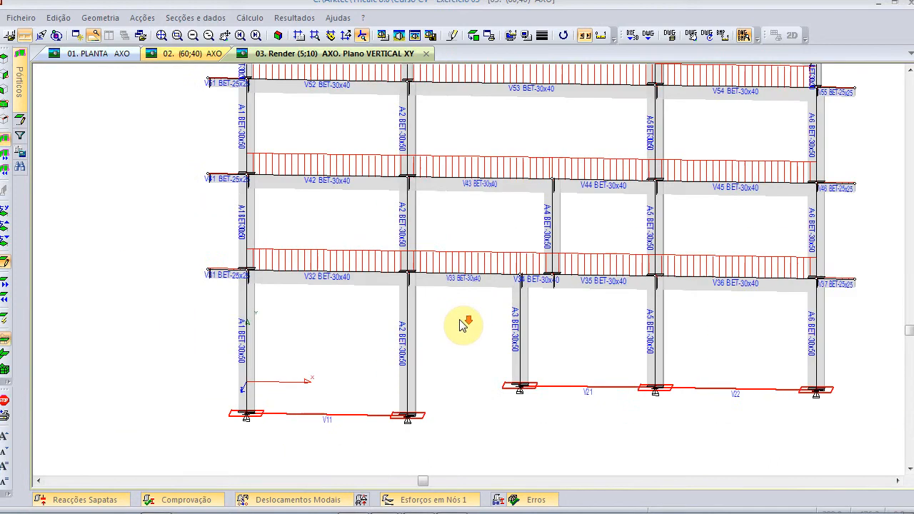
middle_drag(490, 367, 506, 320)
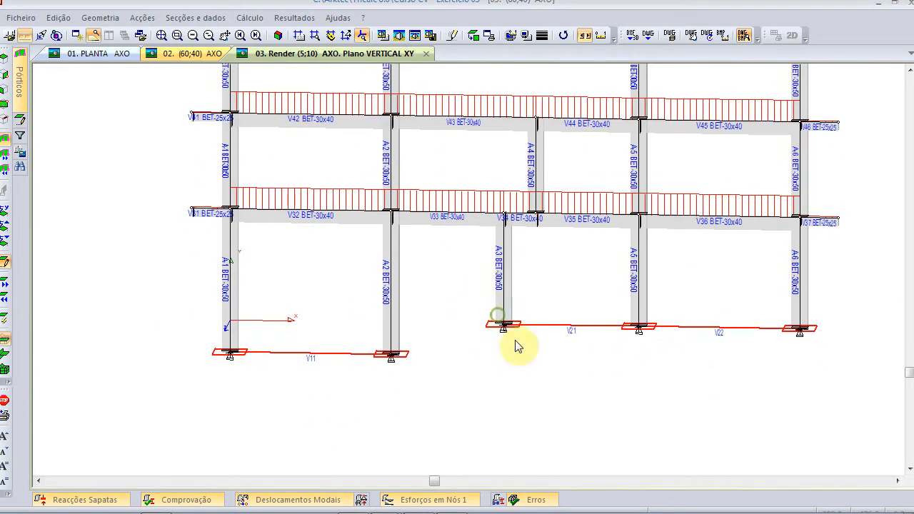
- Run the automatic calculation once for bar reinforcement, foundations, joist slabs with drawings and the global fabrication table
click(161, 35)
click(251, 17)
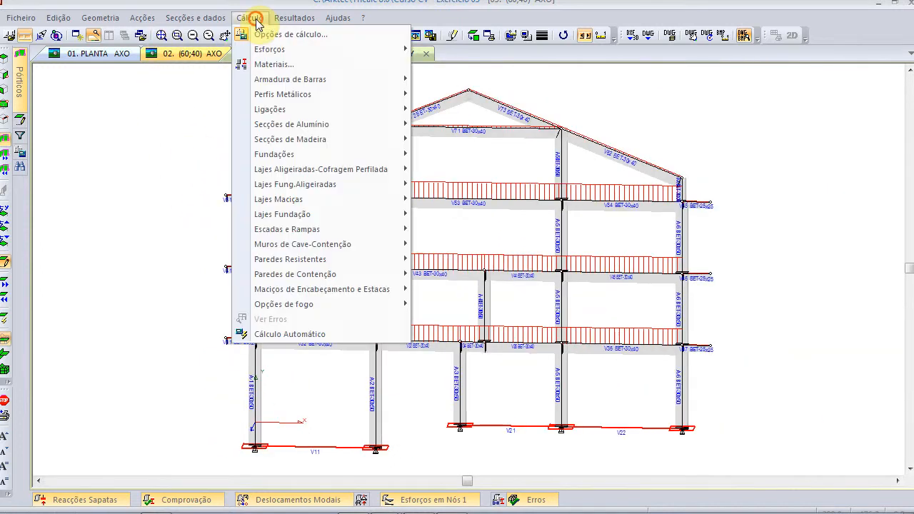
click(318, 335)
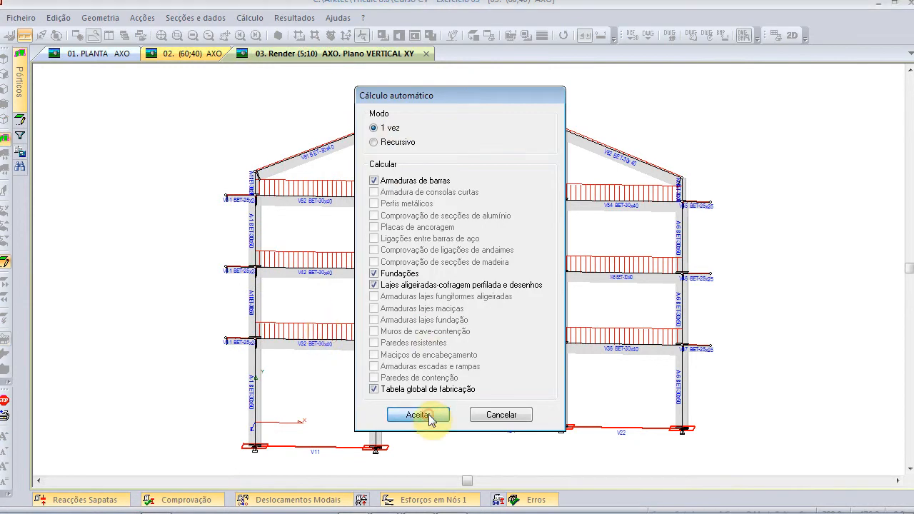
click(417, 415)
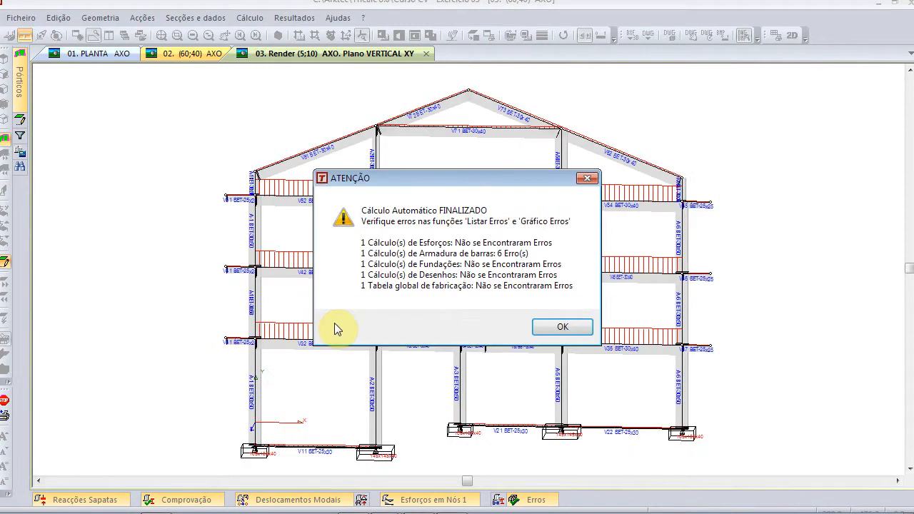
click(550, 327)
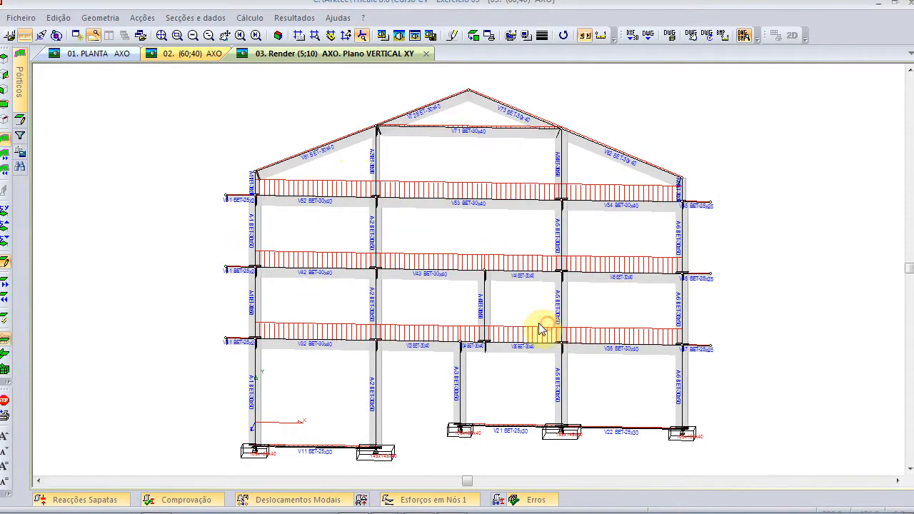
- List the bar reinforcement errors and select the four column entries for maximum slenderness
click(260, 18)
mouse_move(292, 80)
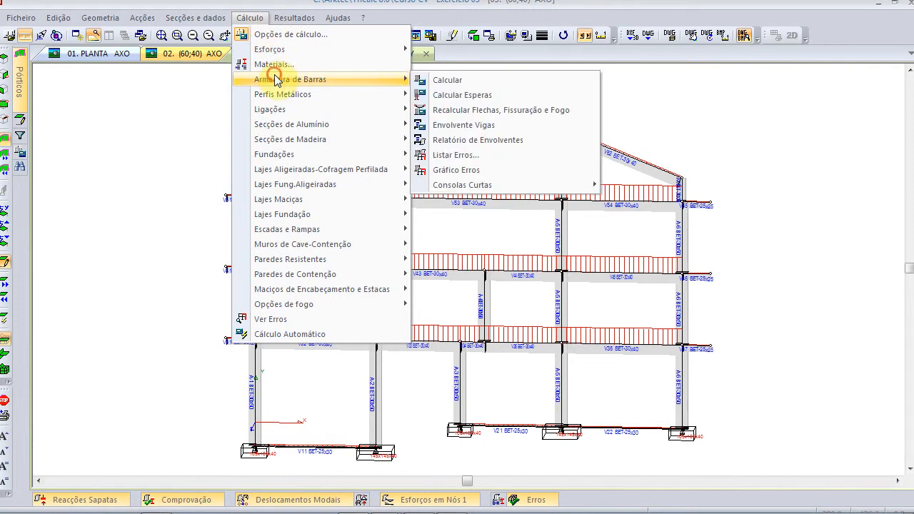
click(469, 157)
click(513, 493)
click(458, 328)
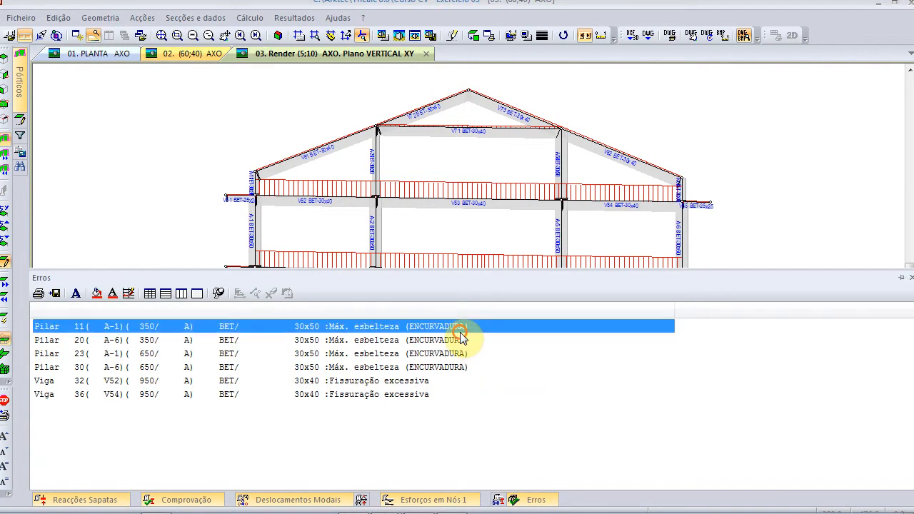
shift+click(458, 367)
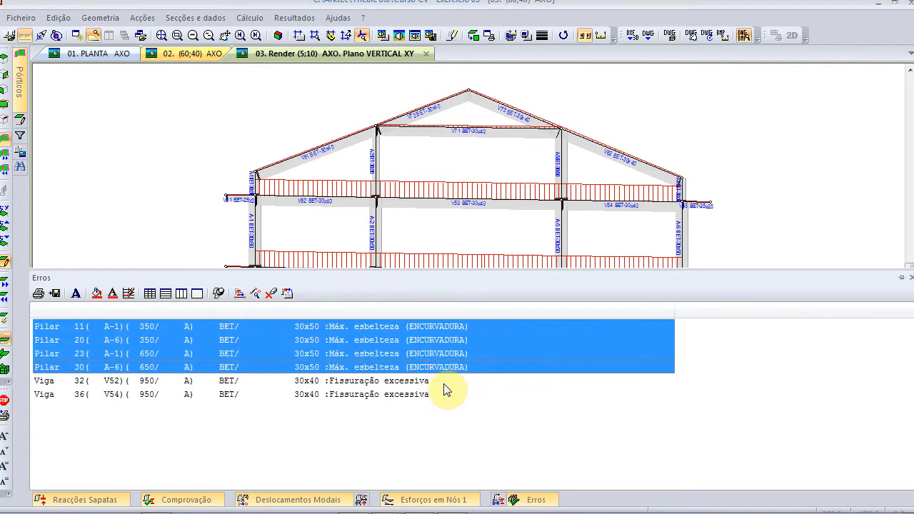
- Highlight beams V52 and V54 with excessive cracking in the model from the error list, and hide the list
click(444, 384)
shift+click(440, 395)
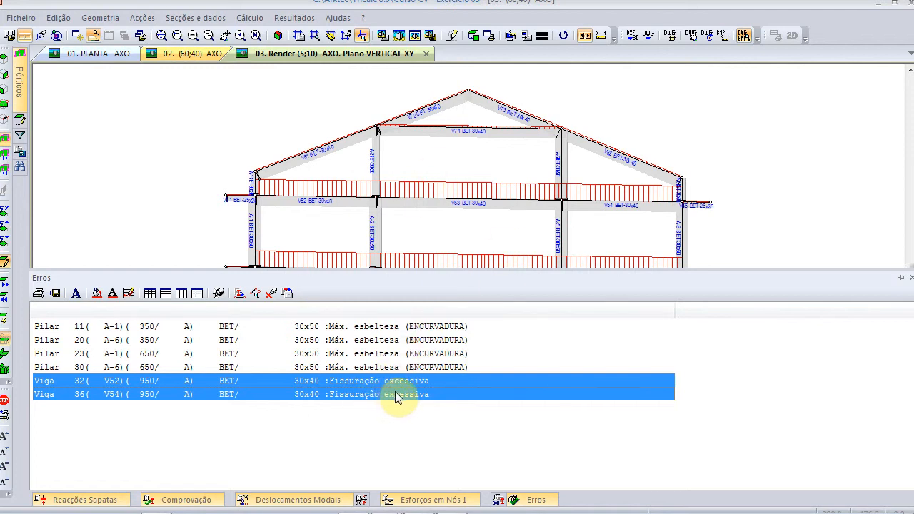
click(255, 295)
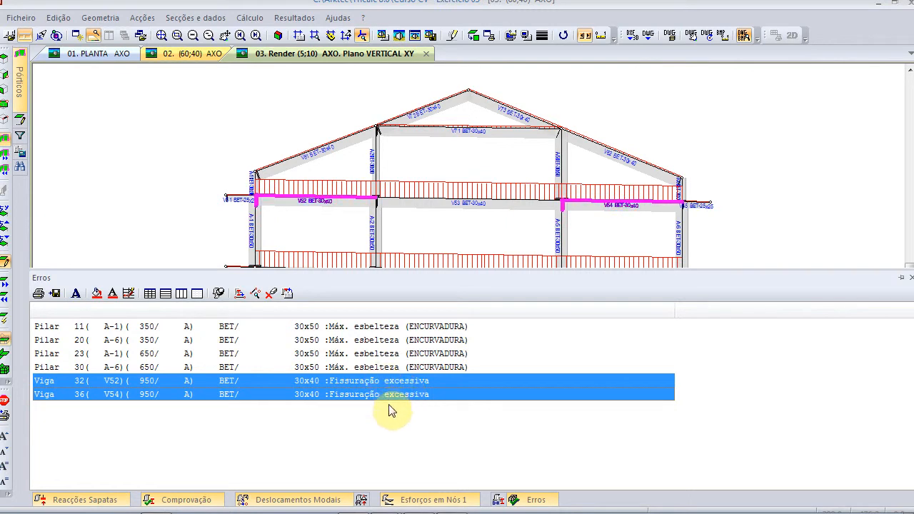
click(192, 208)
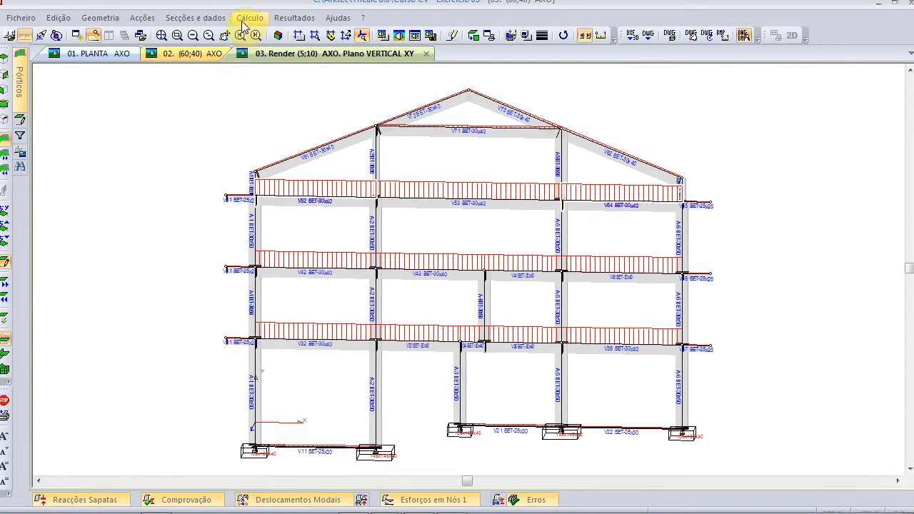
- Render the frame solid in front view and examine the column reinforcement where column A-2 meets beams V52 and V53
click(278, 35)
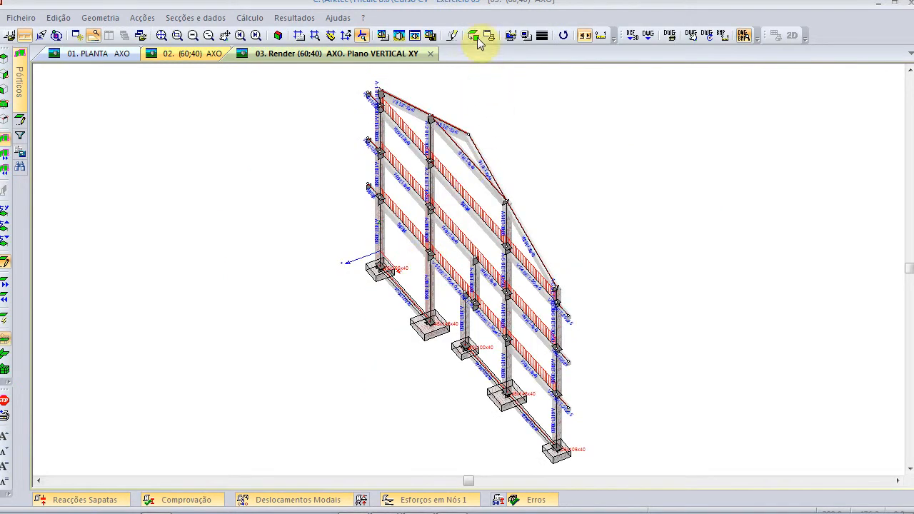
click(472, 37)
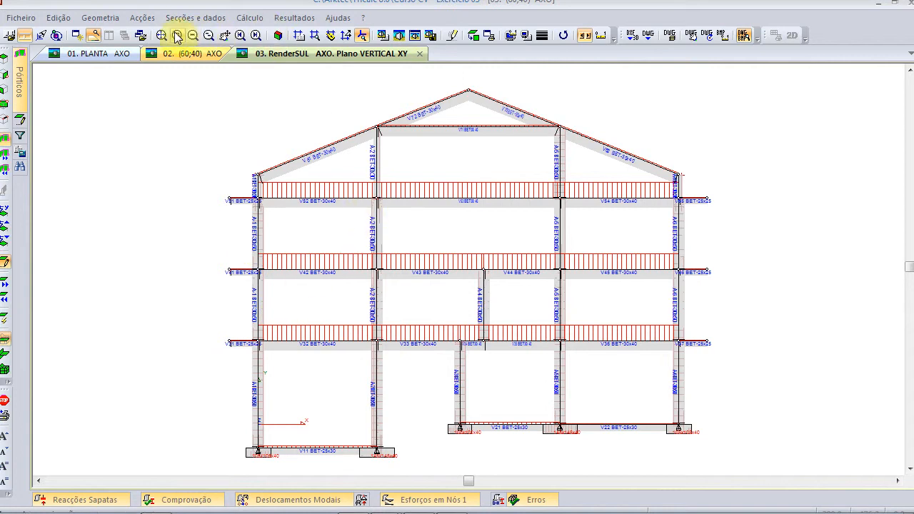
click(176, 36)
click(359, 164)
click(405, 243)
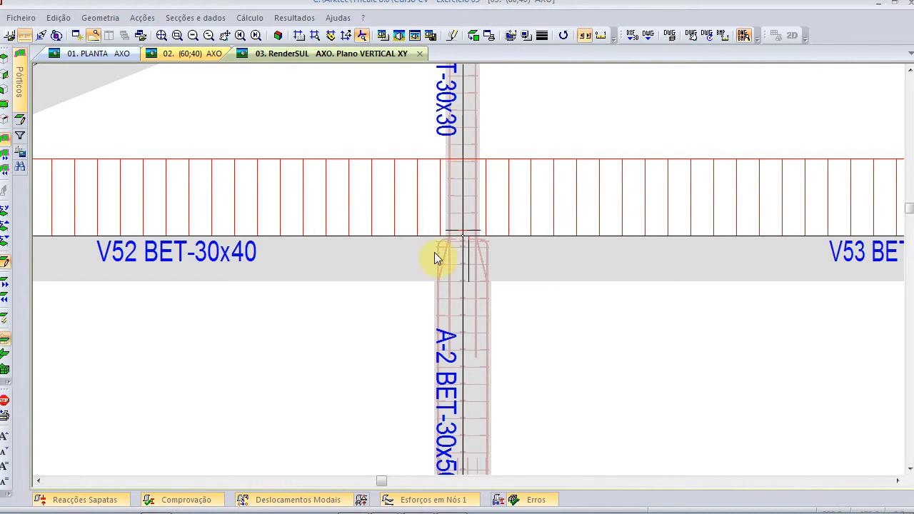
- Examine the bar splices and stirrups at the A-2 joint with V52 and V53 from several axonometric angles
click(277, 36)
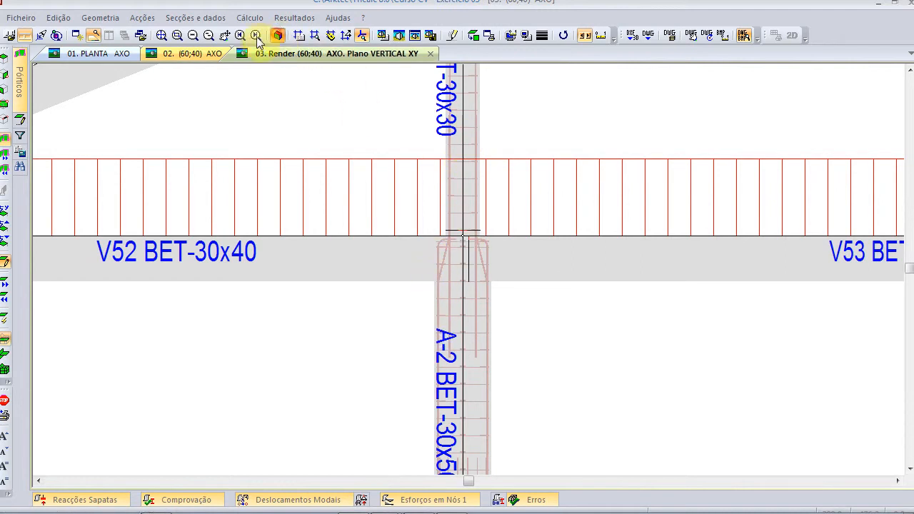
click(178, 35)
click(412, 141)
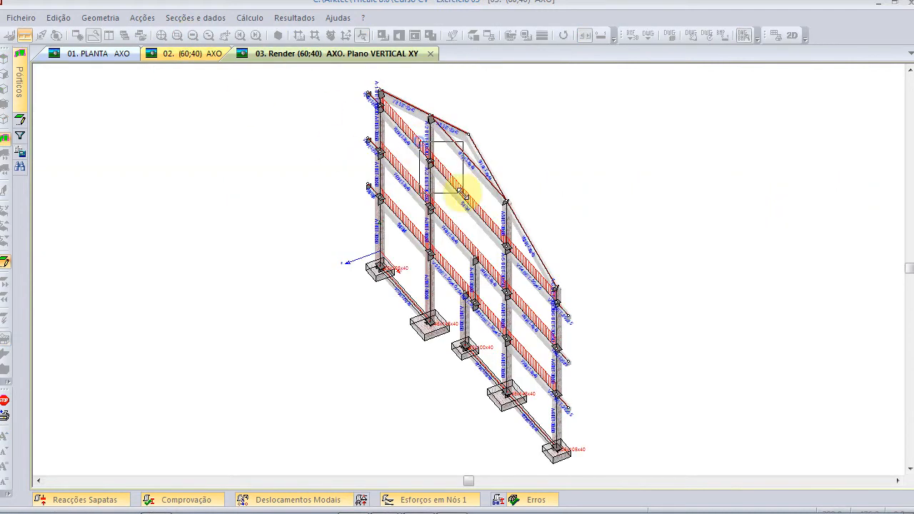
click(451, 204)
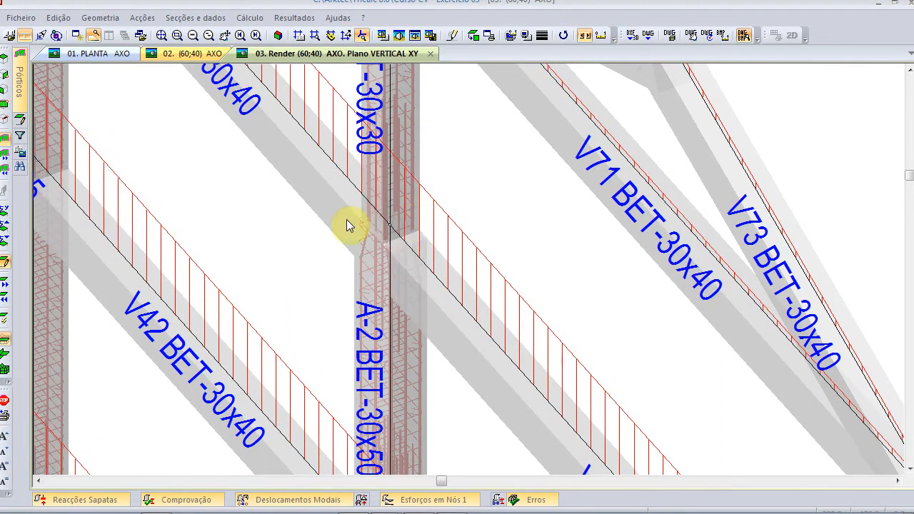
scroll(376, 228, up, 2)
scroll(376, 227, up, 1)
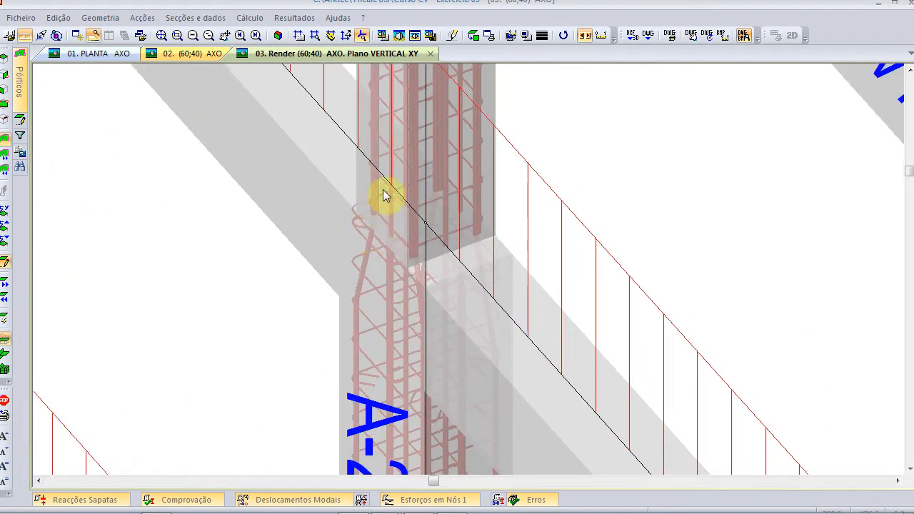
scroll(390, 209, down, 2)
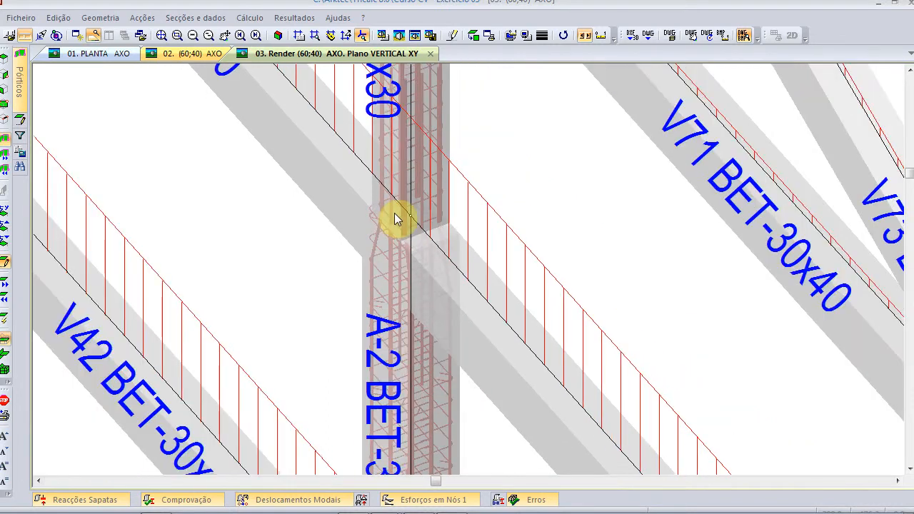
ctrl+scroll(407, 238, down, 3)
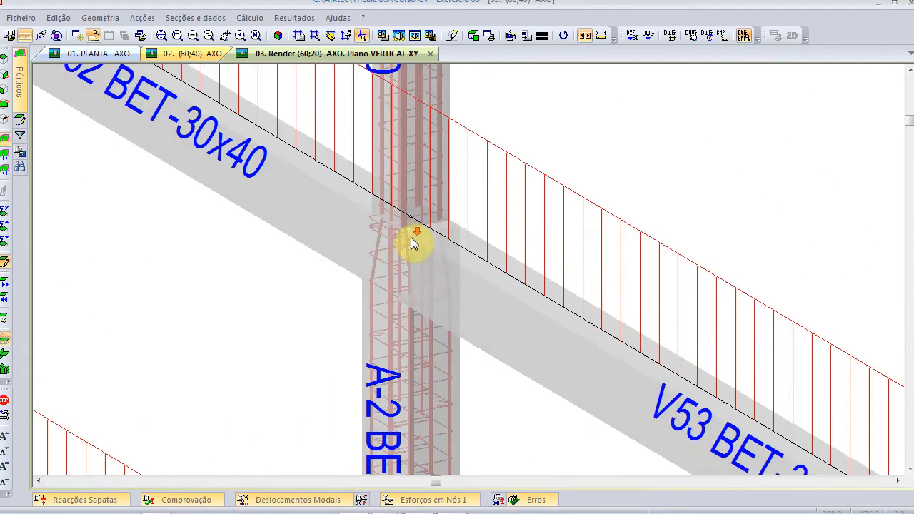
shift+scroll(409, 240, down, 2)
shift+scroll(409, 239, down, 5)
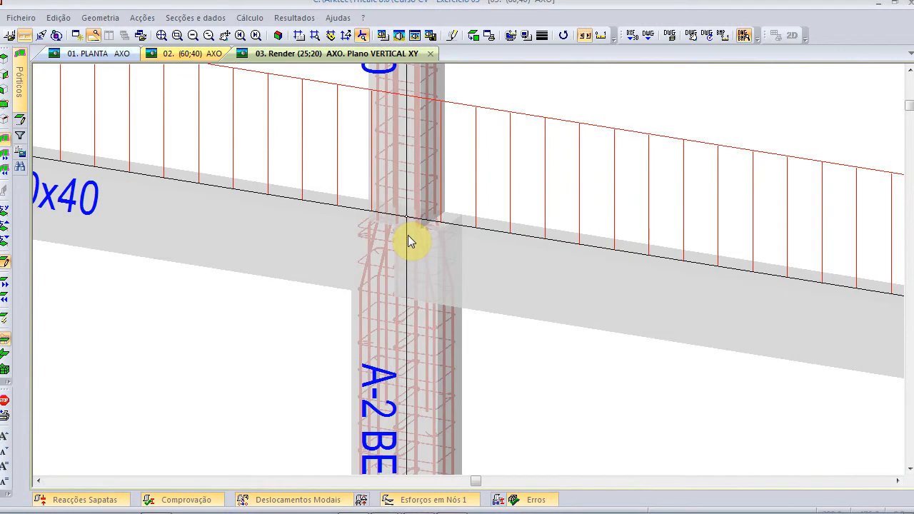
- Examine the reinforcement of the lower columns A-2 and A-3 and their footings, and return to the south elevation
click(171, 35)
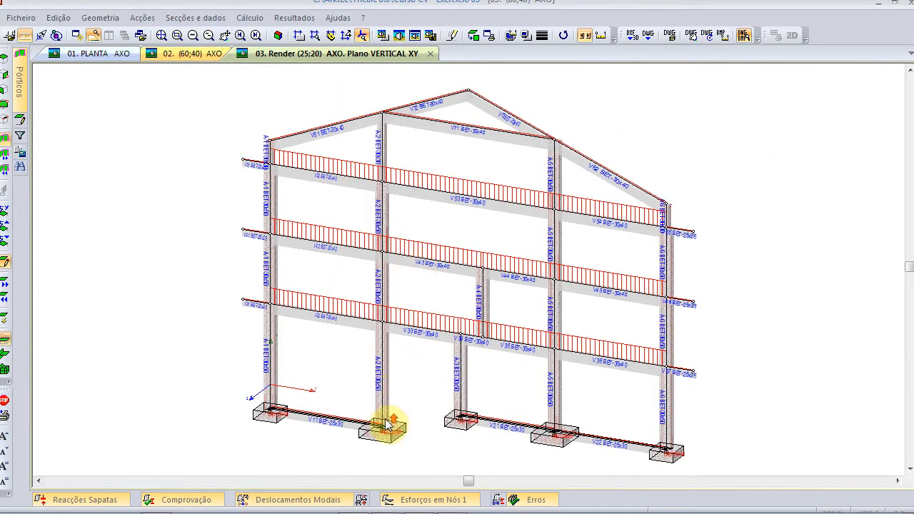
scroll(385, 427, up, 1)
scroll(383, 414, up, 3)
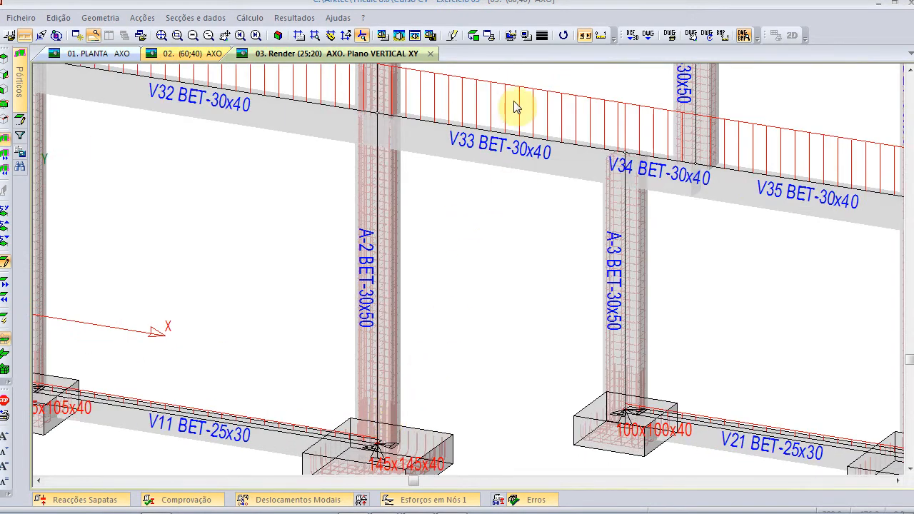
click(471, 37)
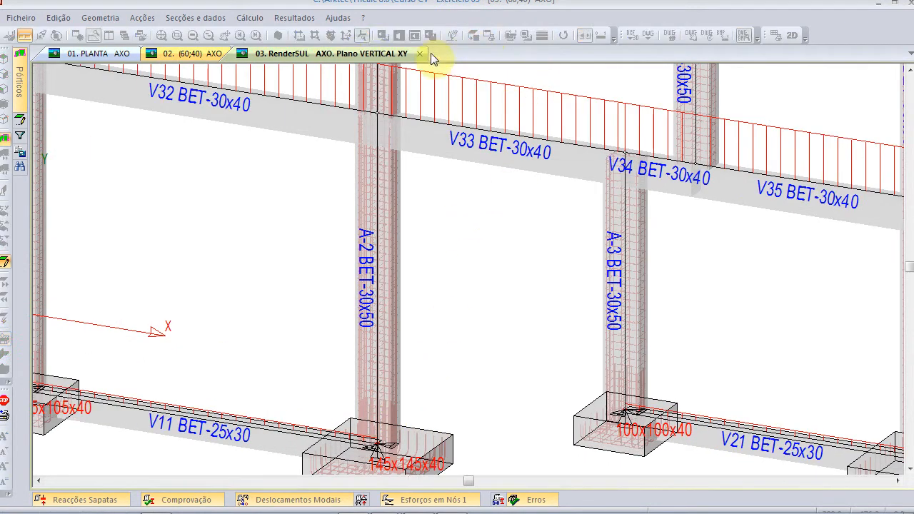
- Display the displacement diagram on the frame and turn off the solid rendering
click(294, 18)
mouse_move(321, 70)
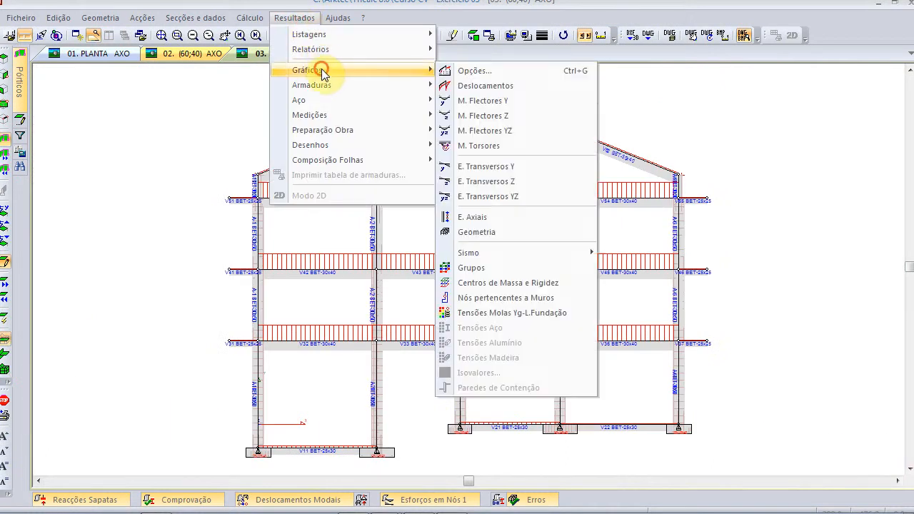
click(485, 86)
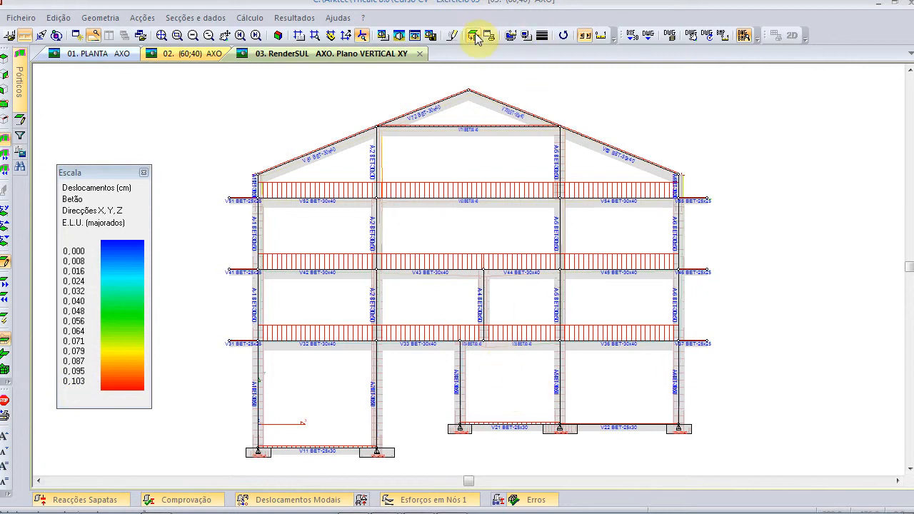
click(412, 37)
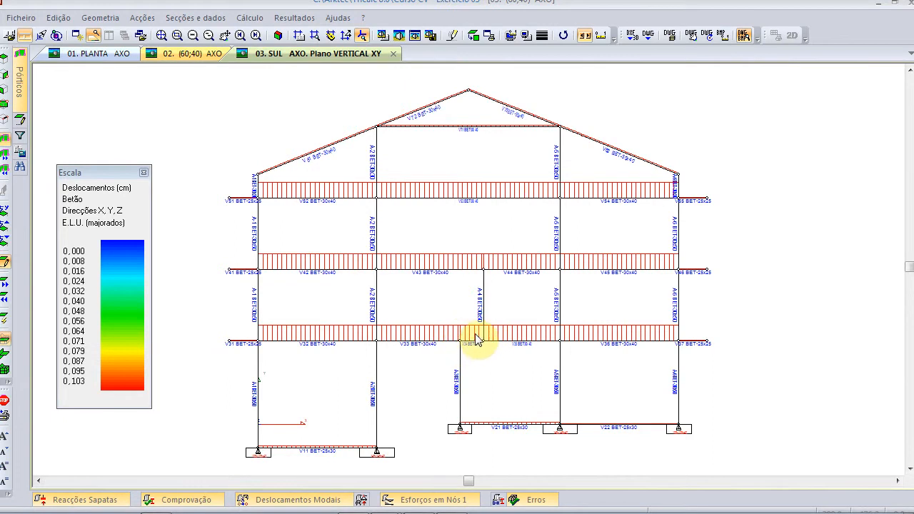
- Set the displacement graphic scale to 900 and redraw the frame's displacement diagram
click(604, 36)
drag(503, 165, 374, 160)
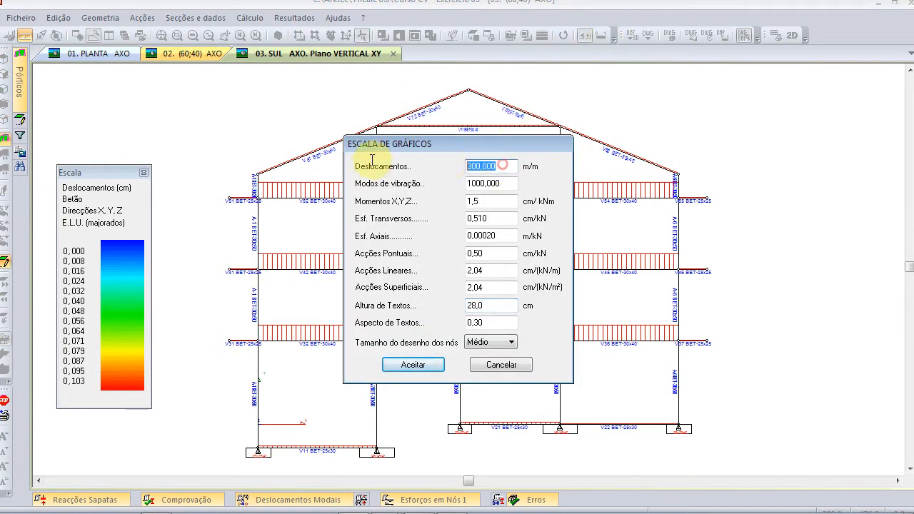
text(900)
click(421, 364)
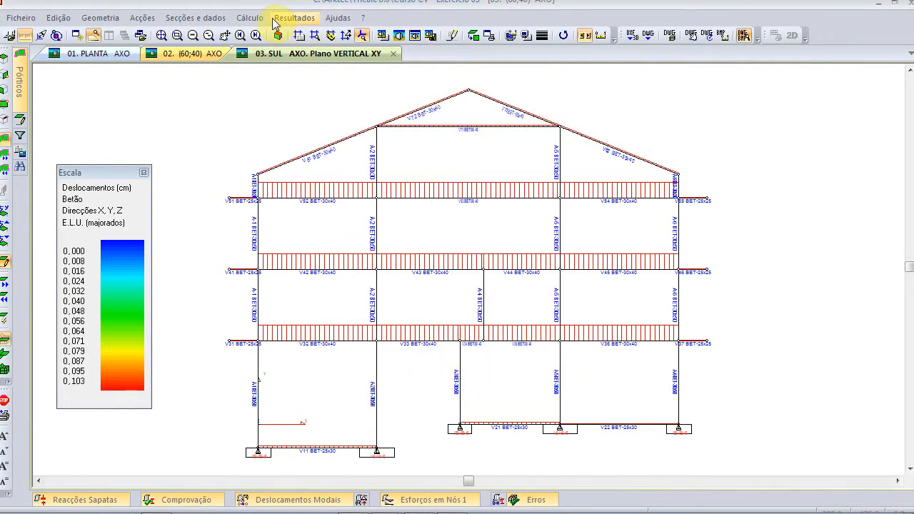
click(275, 23)
mouse_move(307, 70)
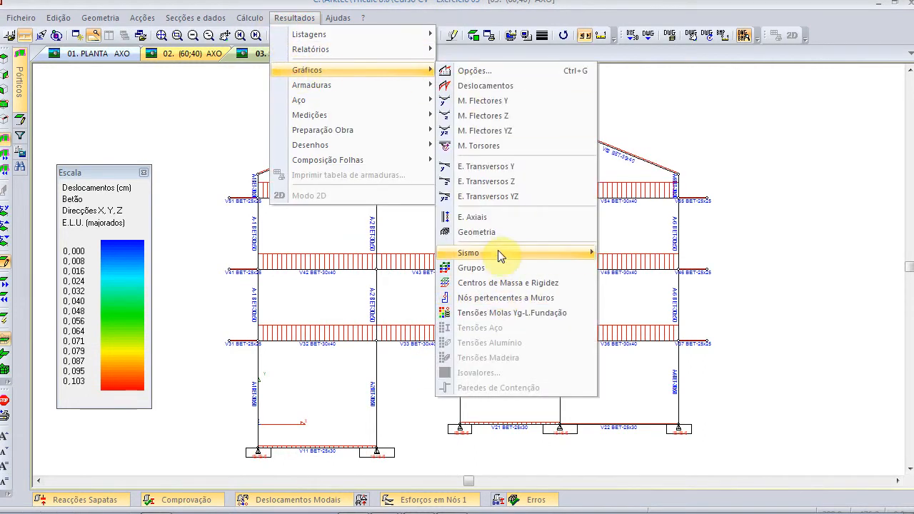
click(504, 86)
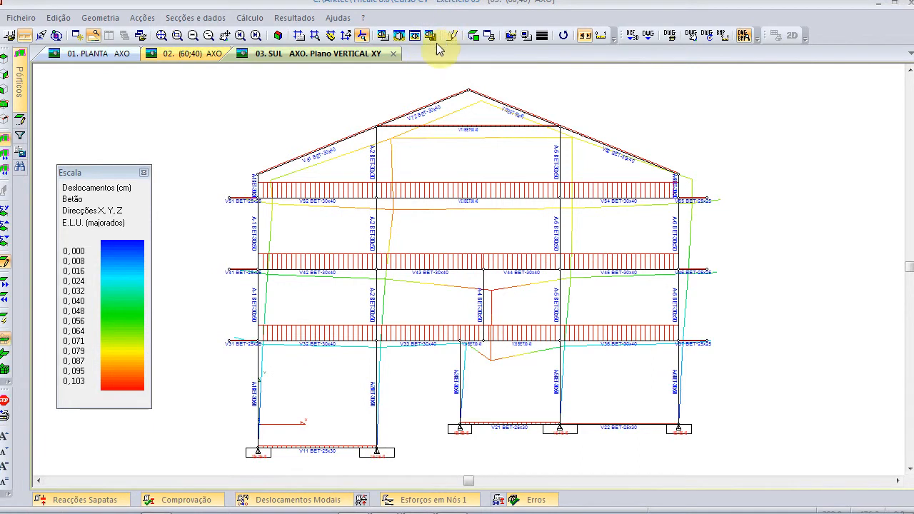
- Display the bending moment diagram about Z for the whole frame
click(294, 17)
click(303, 68)
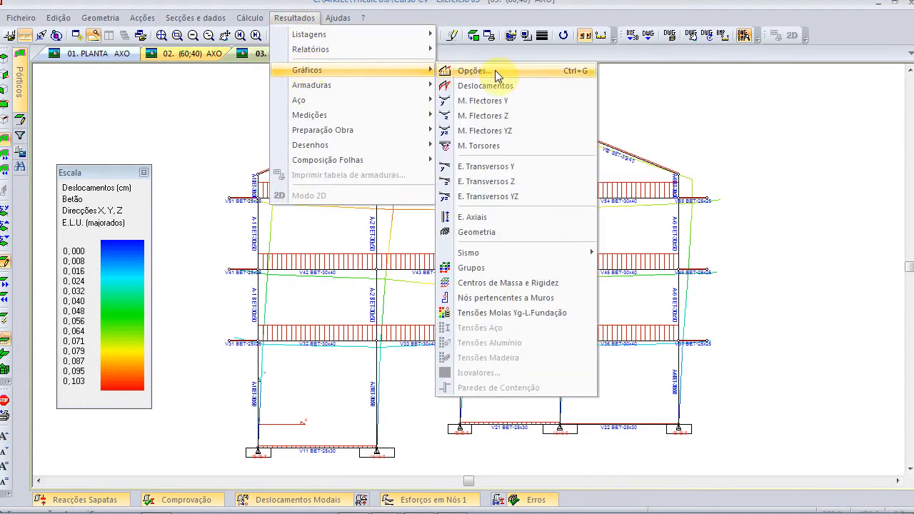
click(499, 116)
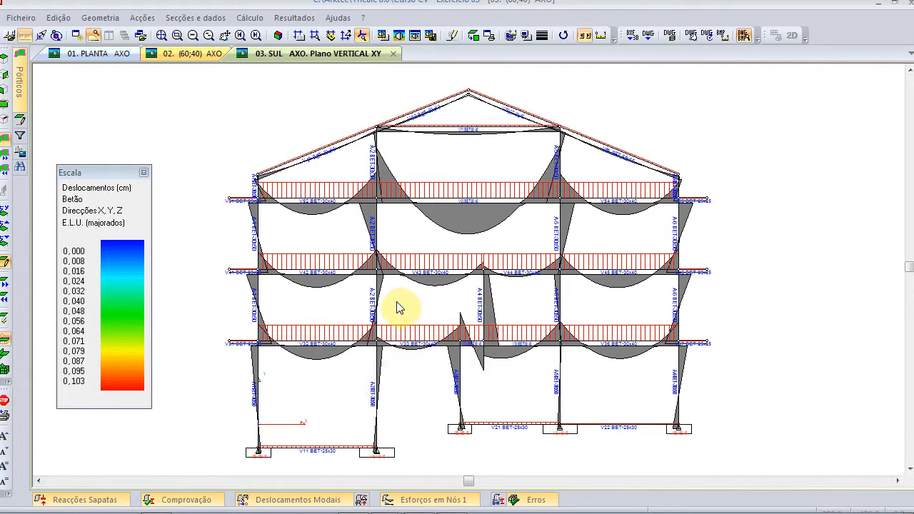
- Display the axial force diagram for the whole frame and close the displacement scale legend
click(293, 17)
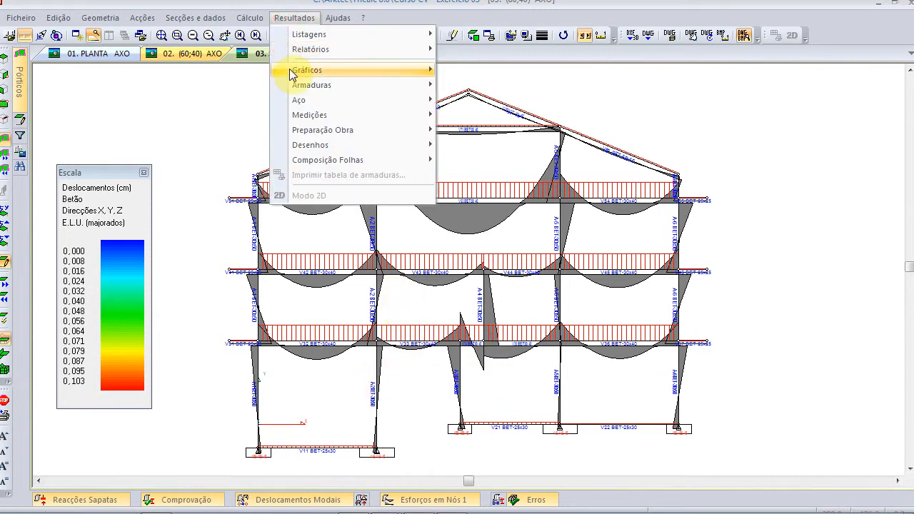
mouse_move(303, 70)
click(486, 218)
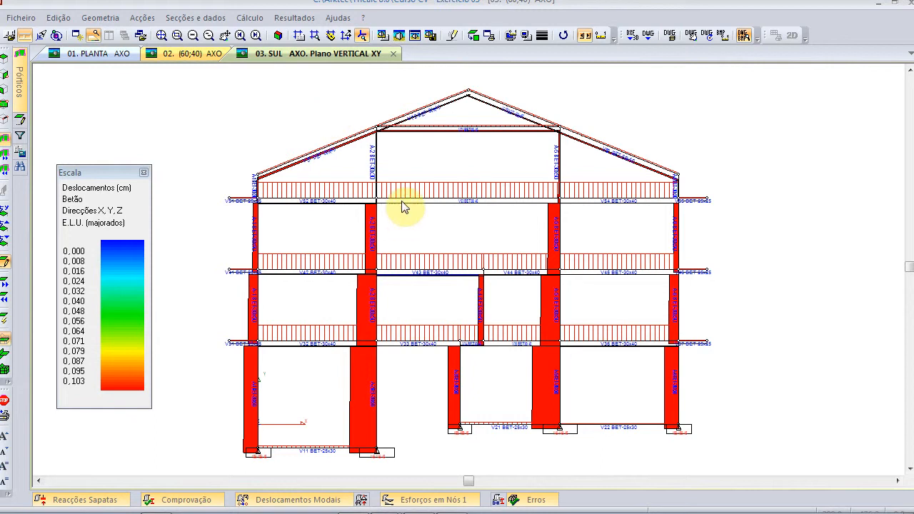
scroll(298, 137, down, 1)
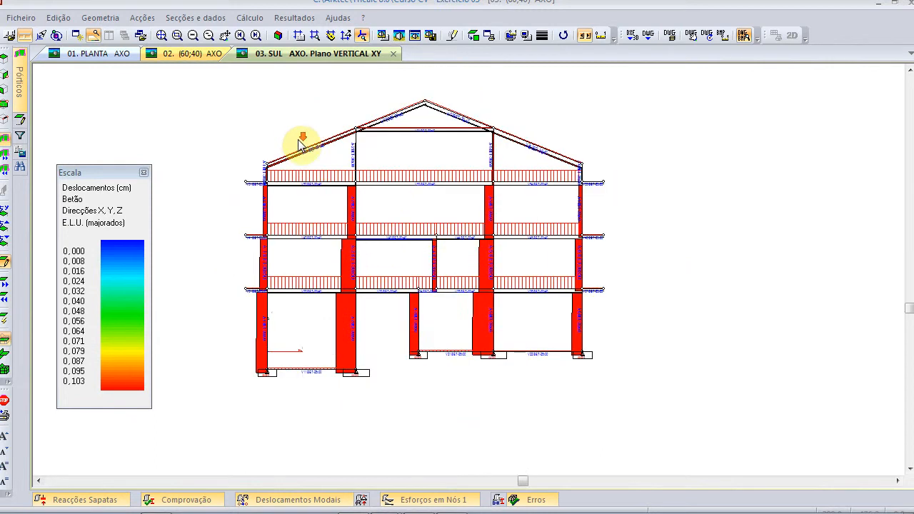
scroll(322, 158, up, 1)
click(143, 172)
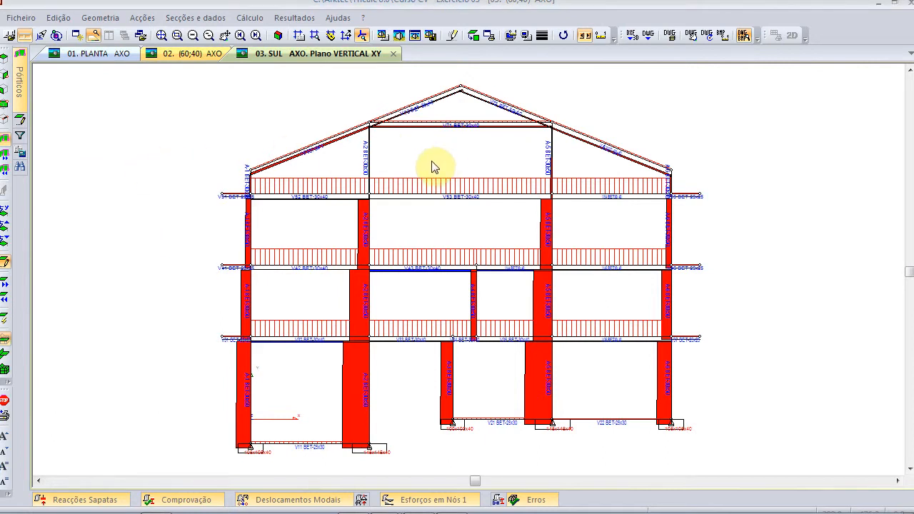
- Replace the axial force diagram with the plain geometry display of the frame
middle_drag(433, 167, 343, 194)
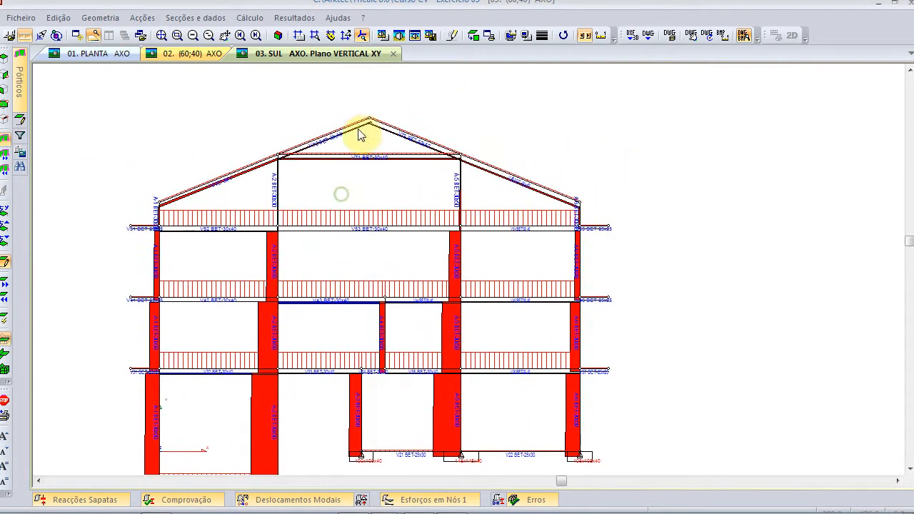
right_click(370, 110)
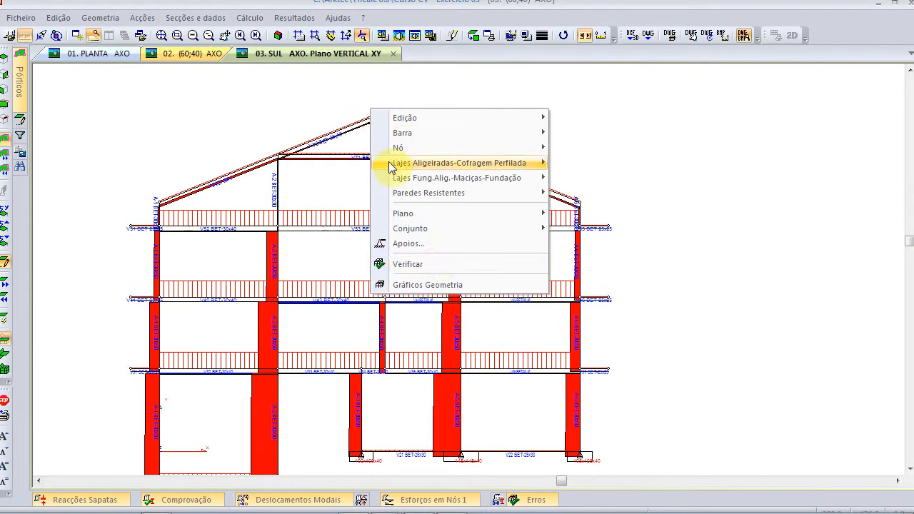
click(438, 284)
- Define a point load on nodes of 100 kN with direction vector 0;-1;0 in the permanent load case
scroll(366, 152, up, 5)
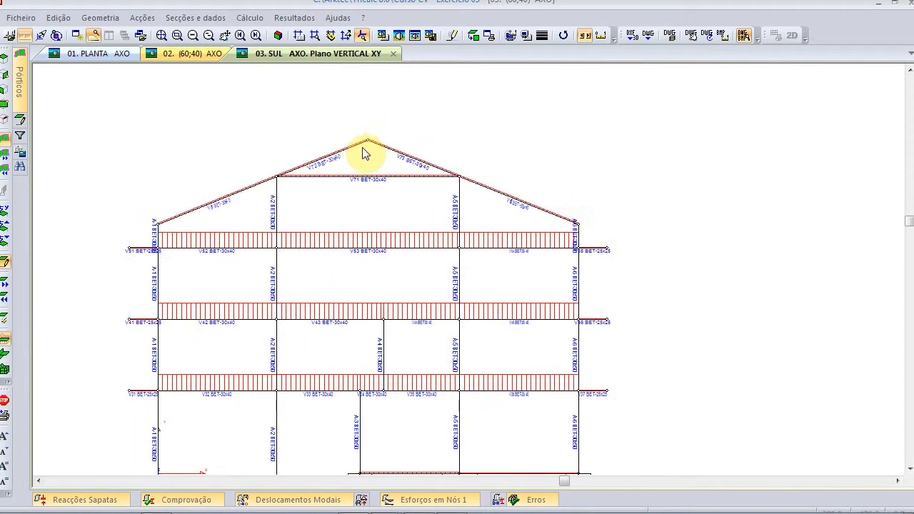
click(111, 20)
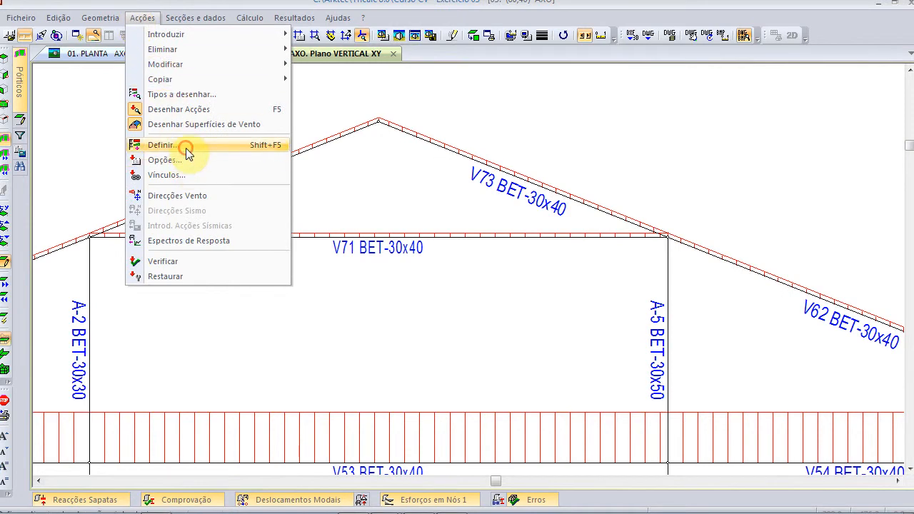
click(186, 146)
click(353, 175)
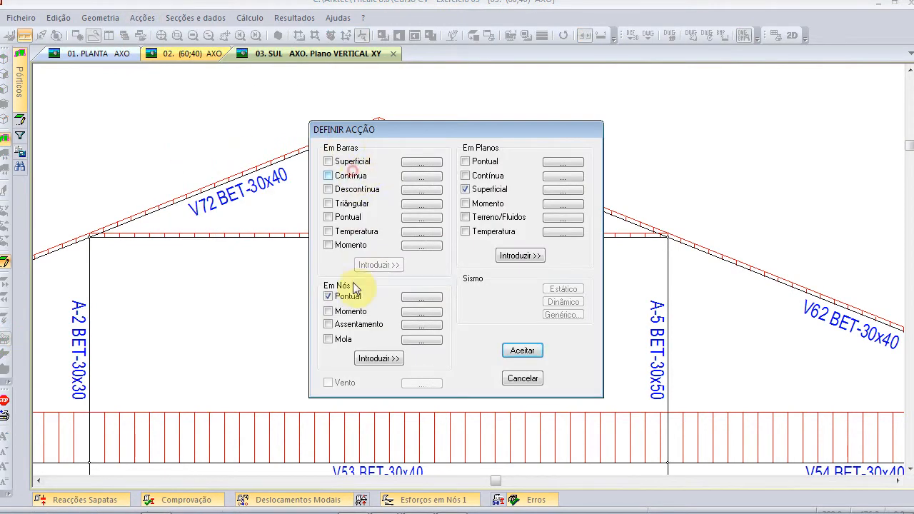
click(416, 297)
double_click(431, 242)
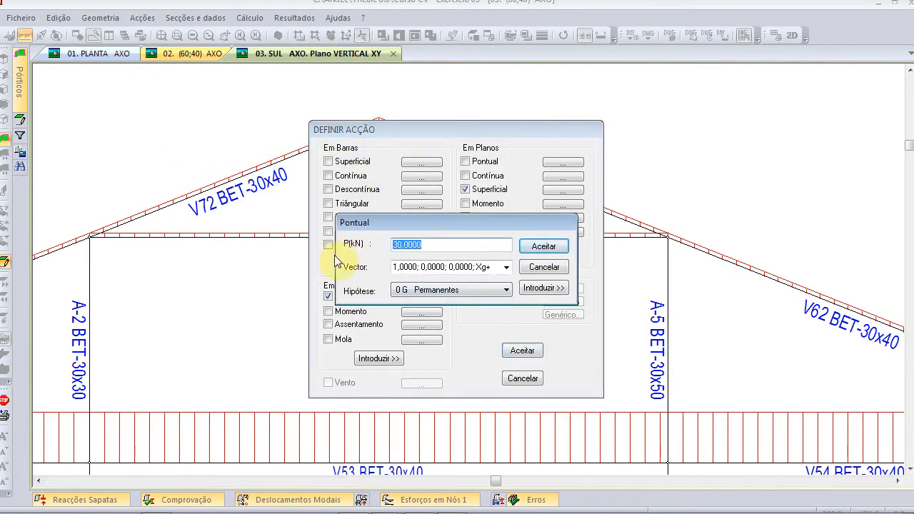
click(508, 267)
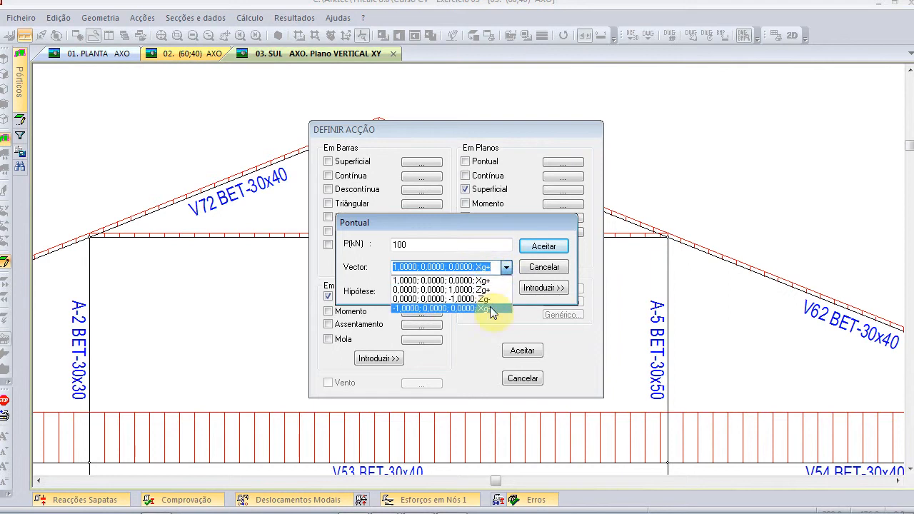
click(491, 269)
text(0;-1;0)
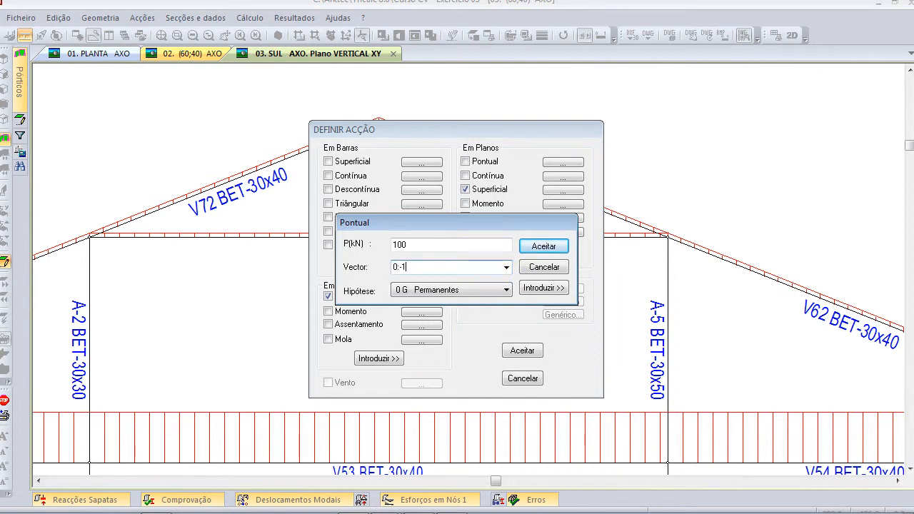
- Place the 100 kN point load on the roof's ridge node and close the action definition
click(541, 289)
click(478, 319)
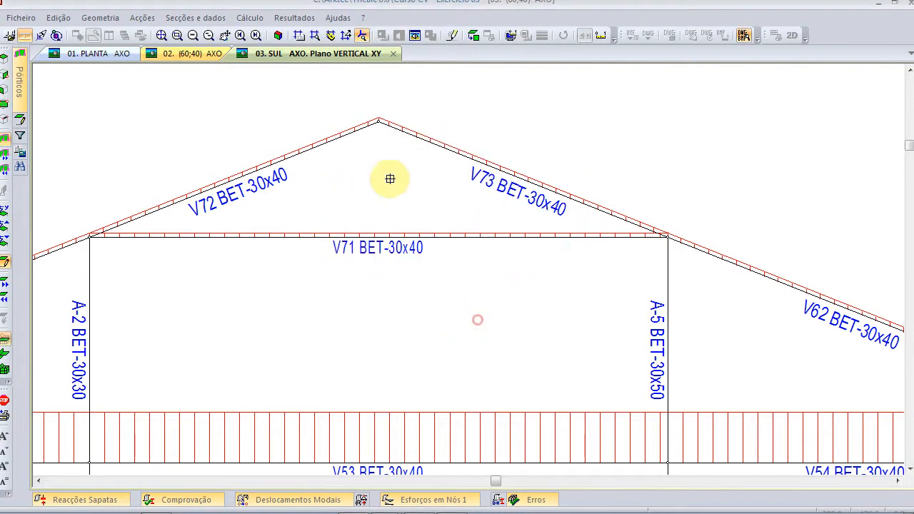
click(383, 143)
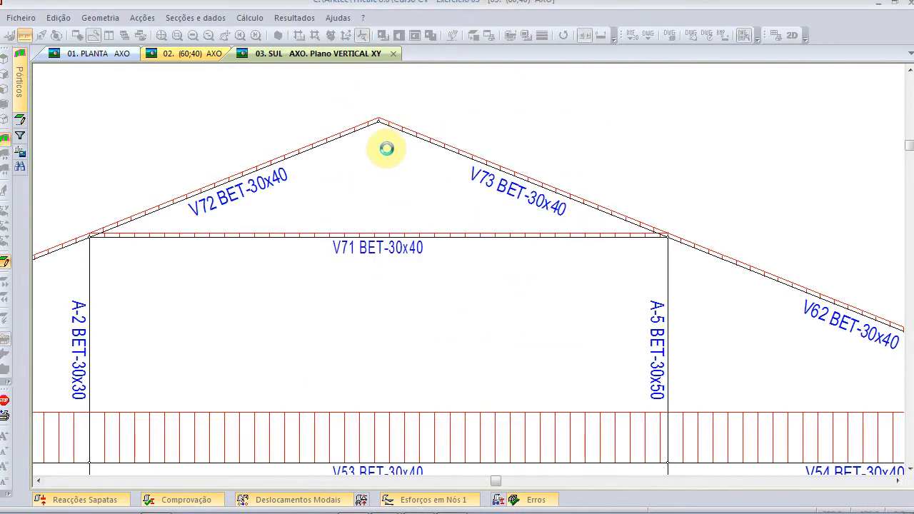
right_click(453, 96)
click(534, 265)
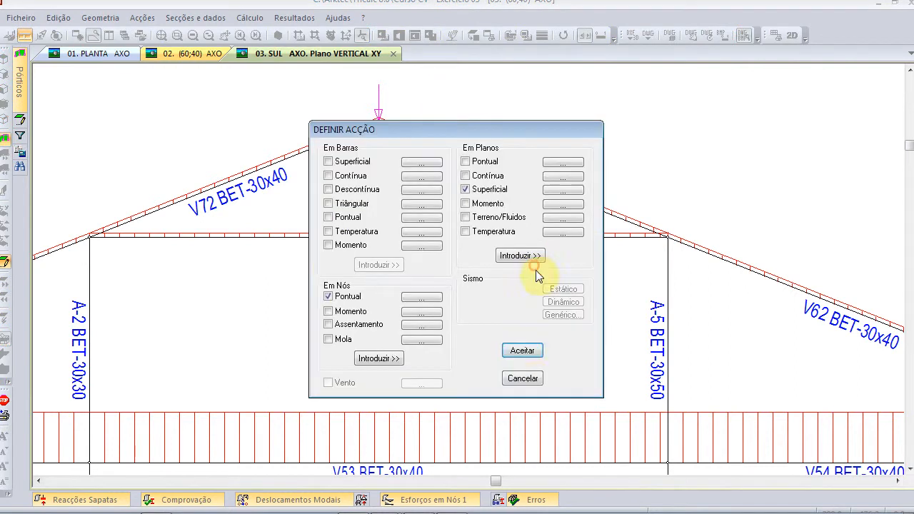
click(534, 379)
- Delete the horizontal tie beam V71 between columns A-2 and A-5 below the ridge
click(162, 35)
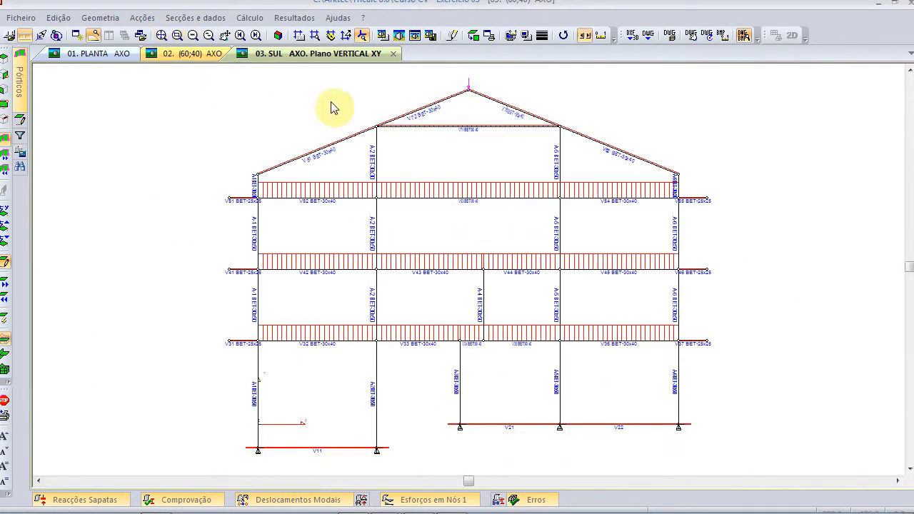
scroll(492, 150, up, 3)
middle_drag(485, 171, 466, 259)
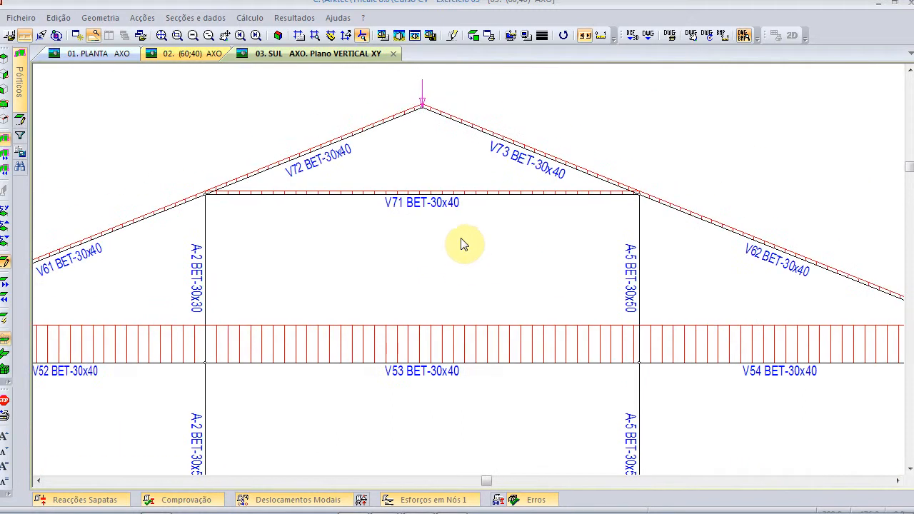
right_click(235, 135)
click(278, 157)
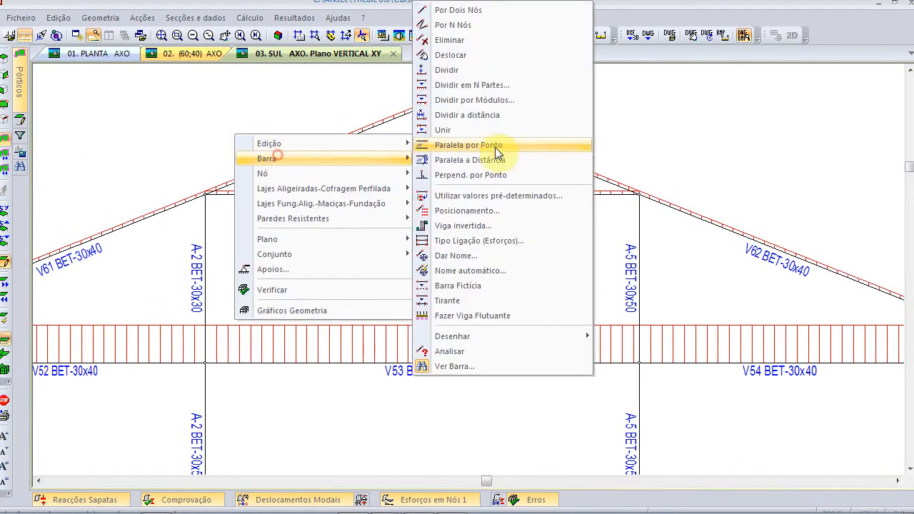
click(537, 40)
click(474, 308)
click(428, 193)
scroll(441, 243, up, 3)
scroll(441, 243, down, 3)
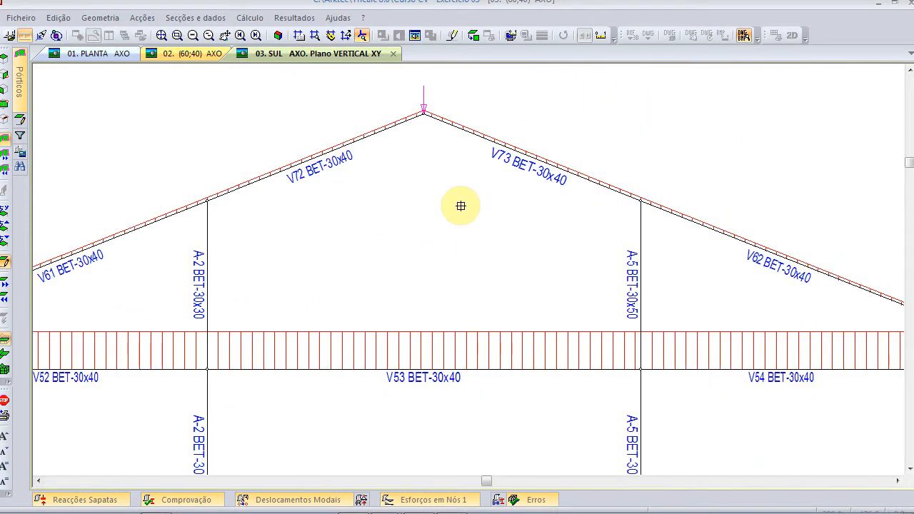
scroll(483, 243, down, 1)
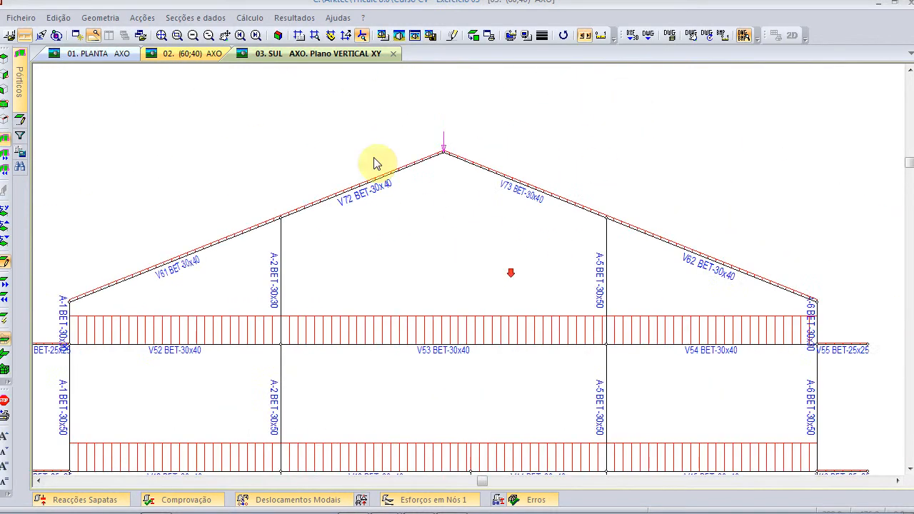
- Run the automatic calculation of the frame with the ridge load and without the tie beam
click(109, 17)
click(132, 79)
click(109, 18)
click(134, 94)
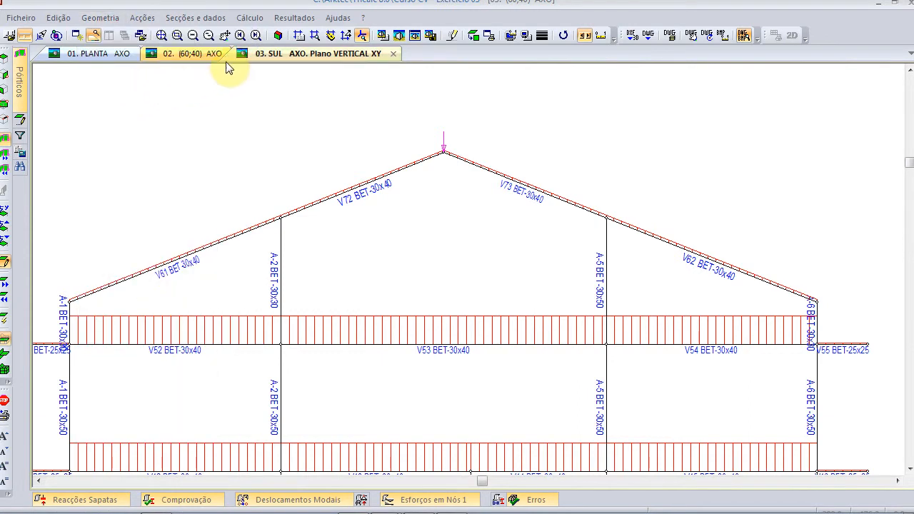
click(250, 17)
click(308, 331)
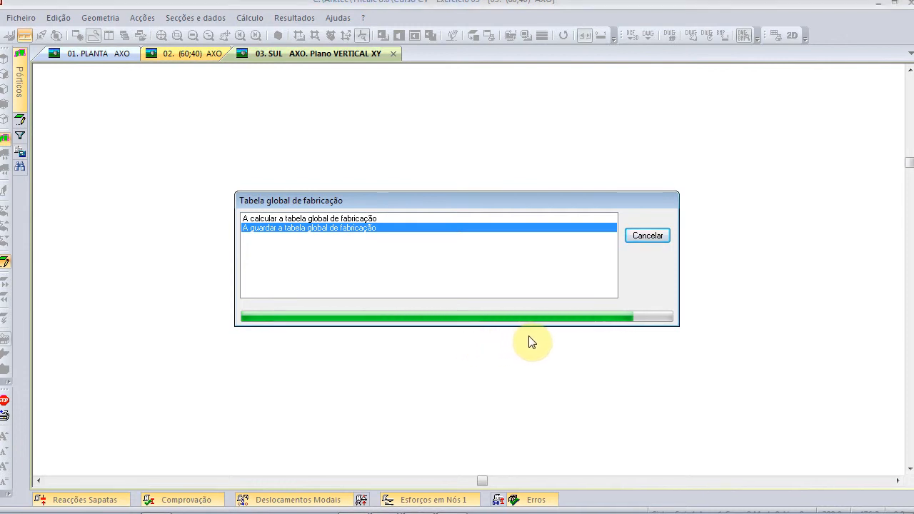
click(562, 329)
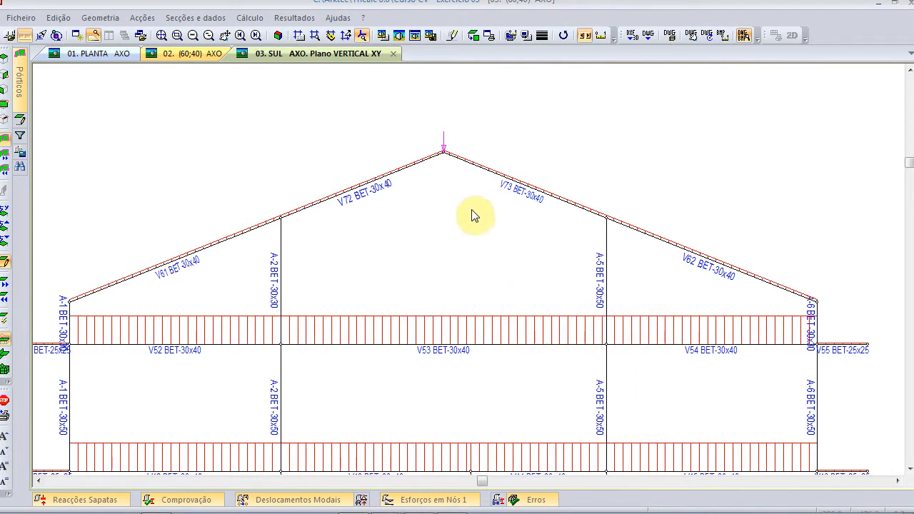
- Display the displacement diagram for the whole recalculated frame
click(162, 35)
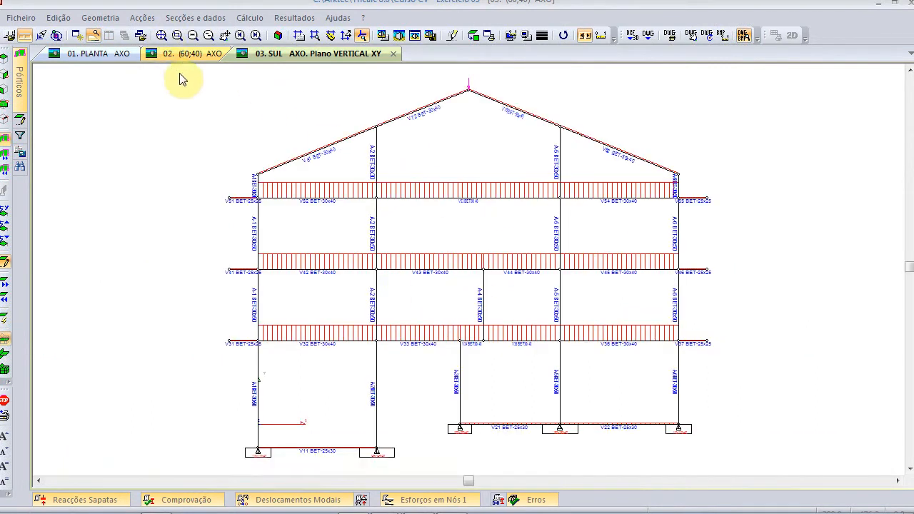
click(293, 17)
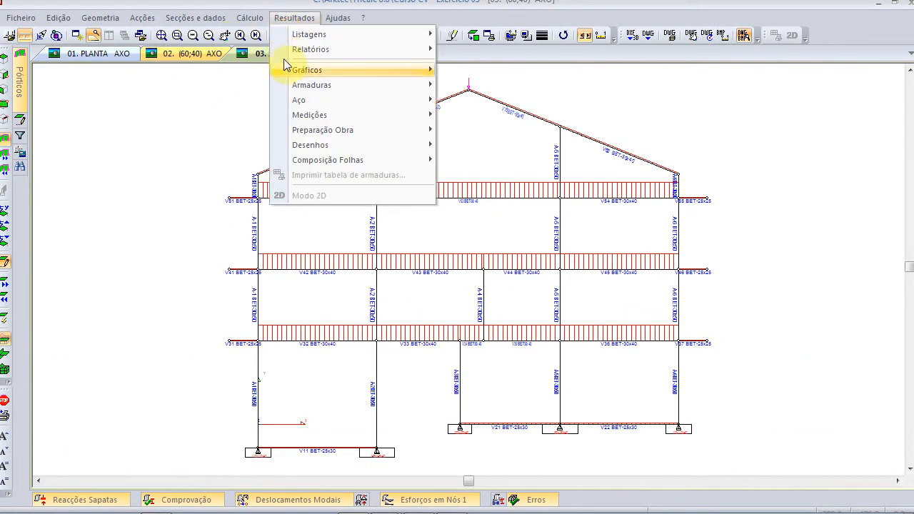
mouse_move(400, 70)
click(465, 88)
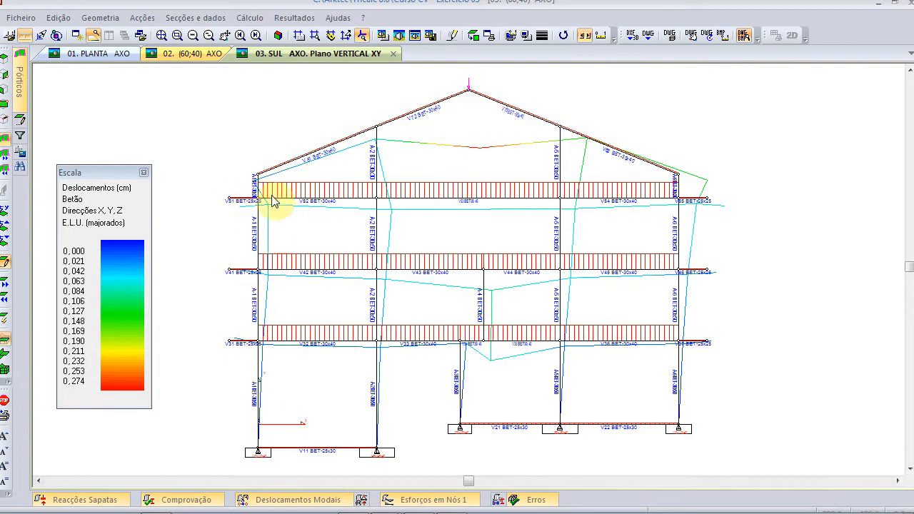
- Open the error list, highlight the bars with "Fissuração excessiva" errors in the frame, and close the displacement scale legend
click(250, 18)
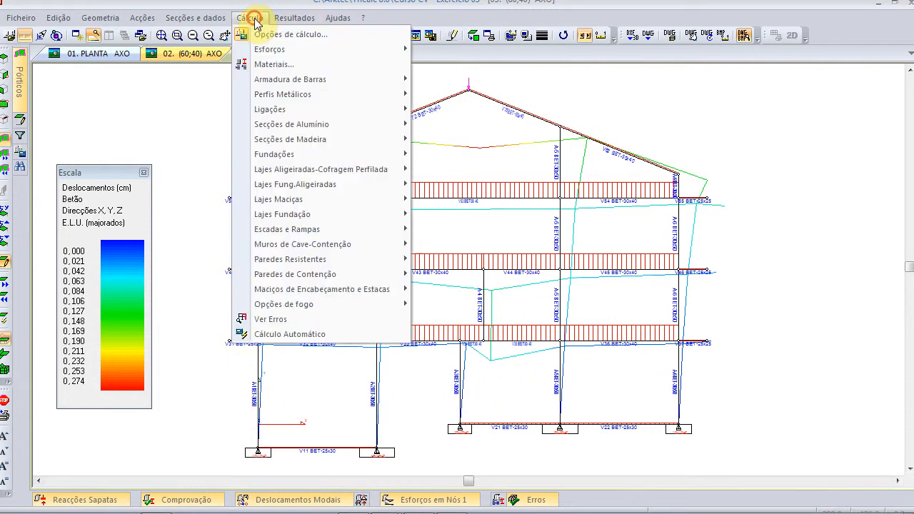
mouse_move(274, 80)
click(525, 156)
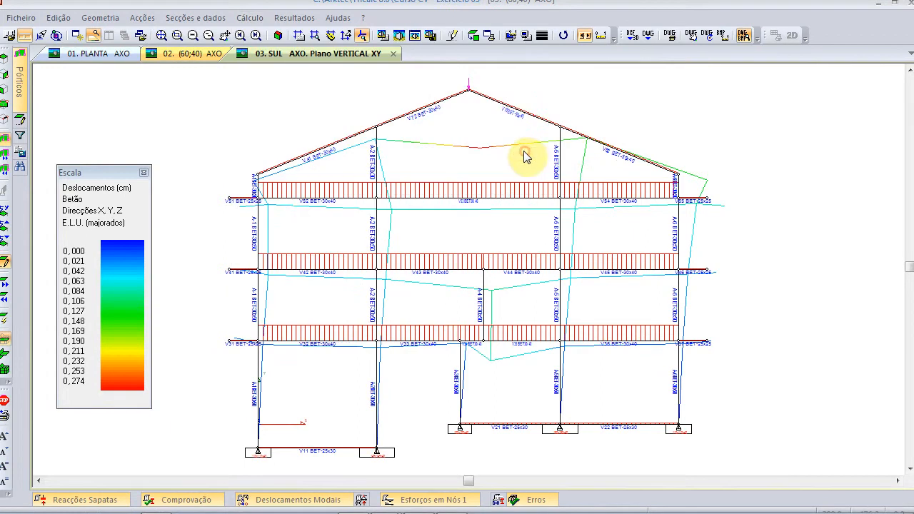
click(529, 501)
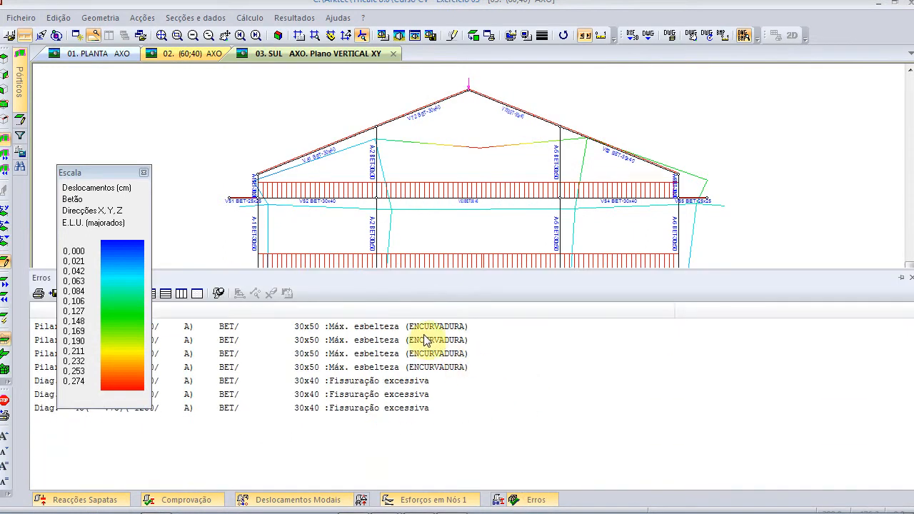
click(416, 381)
shift+click(398, 408)
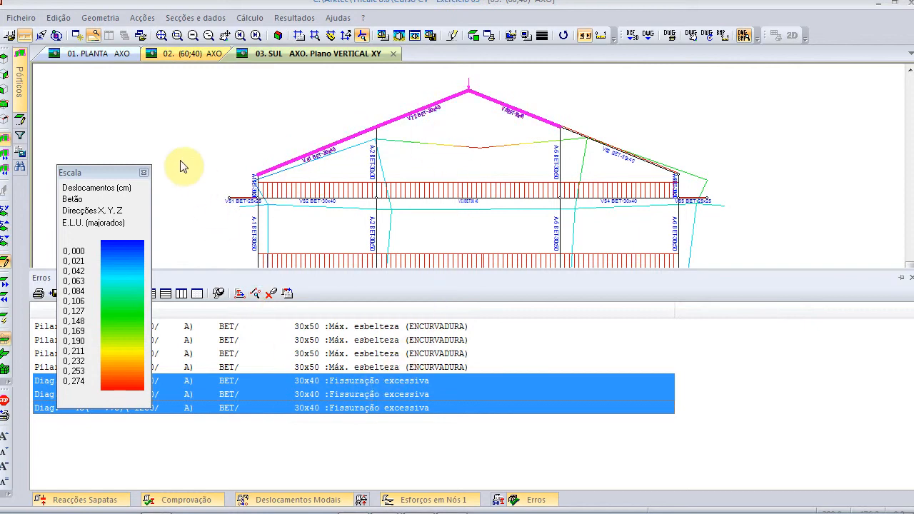
click(143, 173)
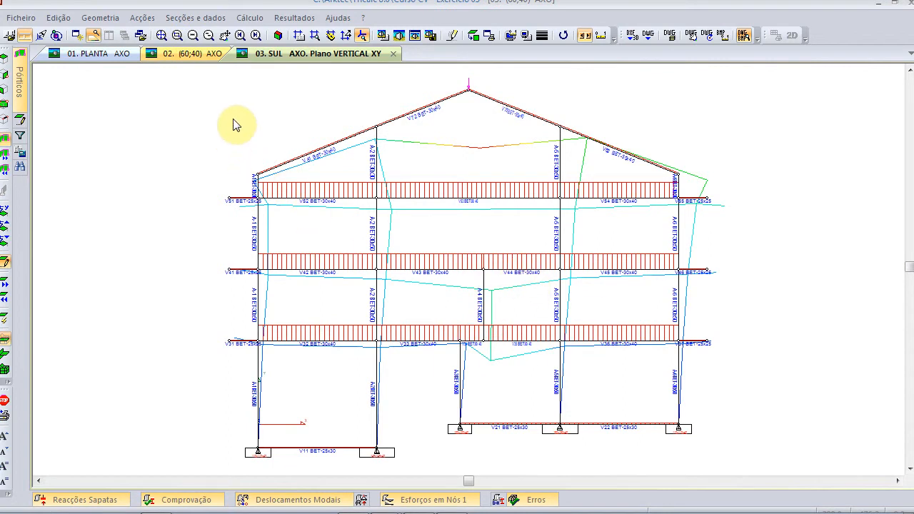
- Display the beam reinforcement drawing of portal frame A at level 350 and examine its bars, stirrups and section cuts
click(292, 18)
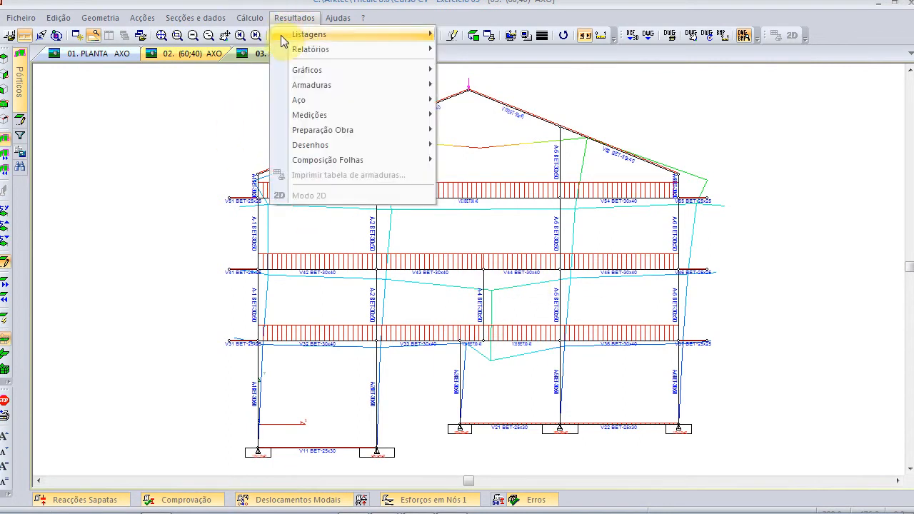
mouse_move(318, 84)
mouse_move(579, 134)
click(664, 131)
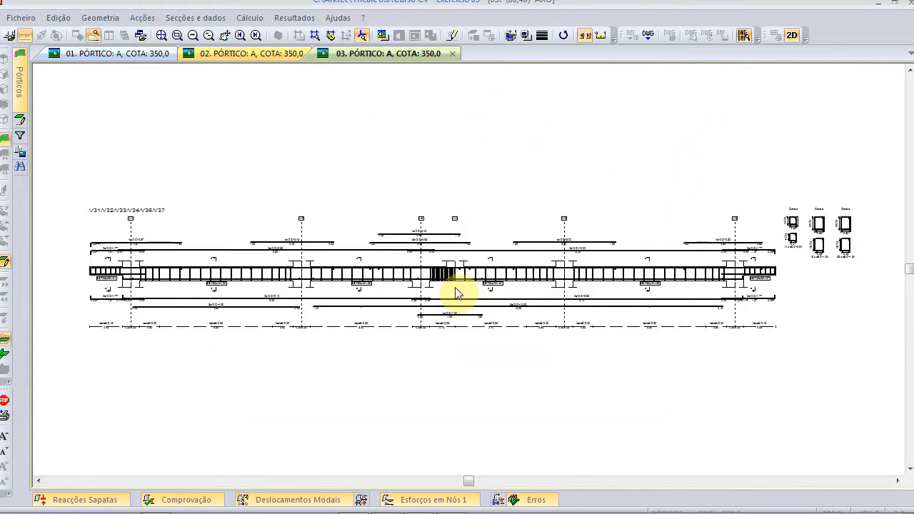
scroll(461, 296, up, 4)
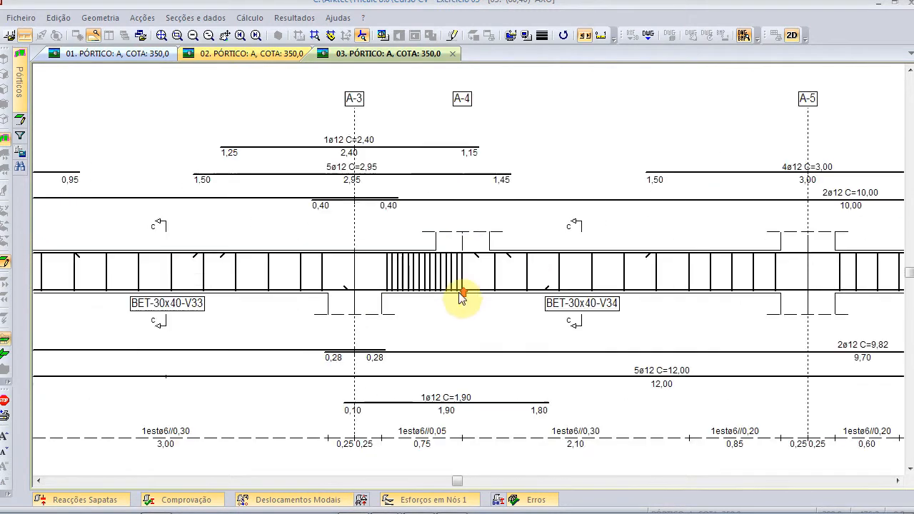
scroll(442, 338, down, 5)
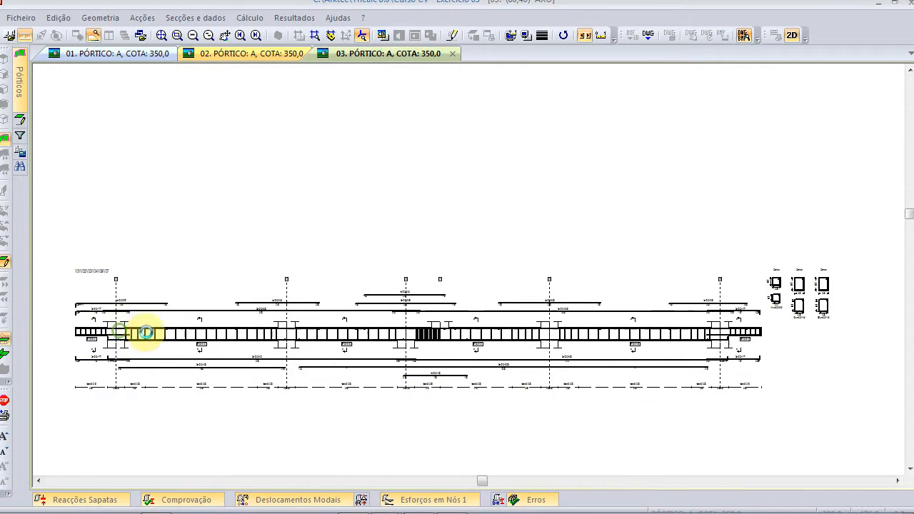
middle_drag(127, 331, 165, 332)
scroll(399, 332, up, 5)
middle_drag(449, 339, 754, 350)
scroll(755, 322, up, 4)
- Change the bar reinforcement options to the first representation style, with 2ø12 beside the bar and the partial lengths 100 and 70 below
right_click(426, 151)
click(469, 167)
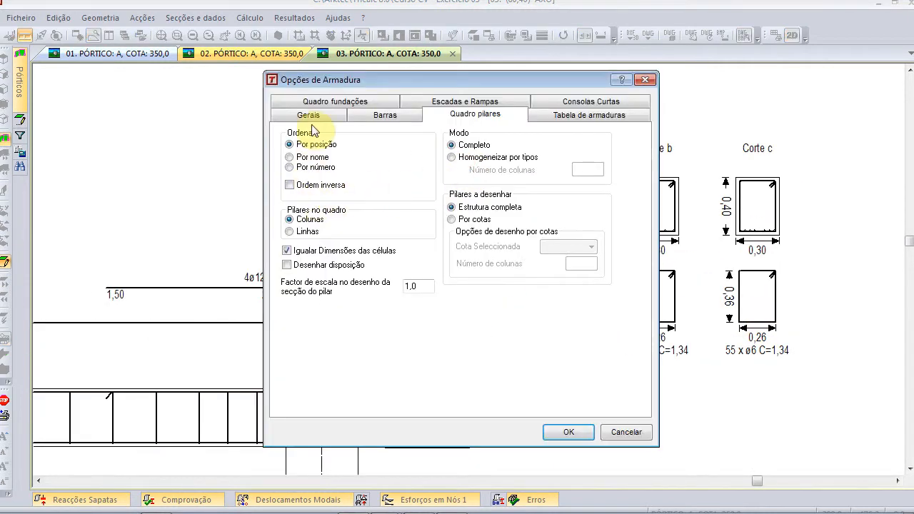
click(306, 116)
click(378, 116)
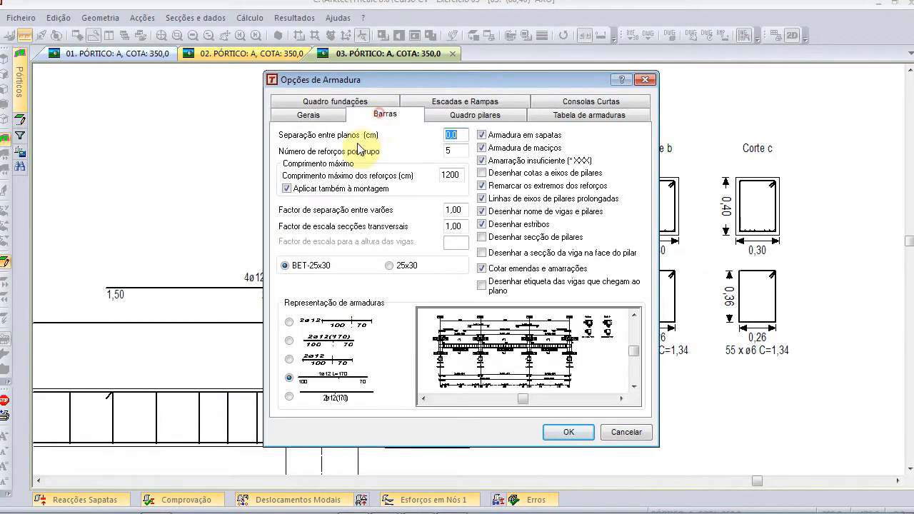
click(331, 327)
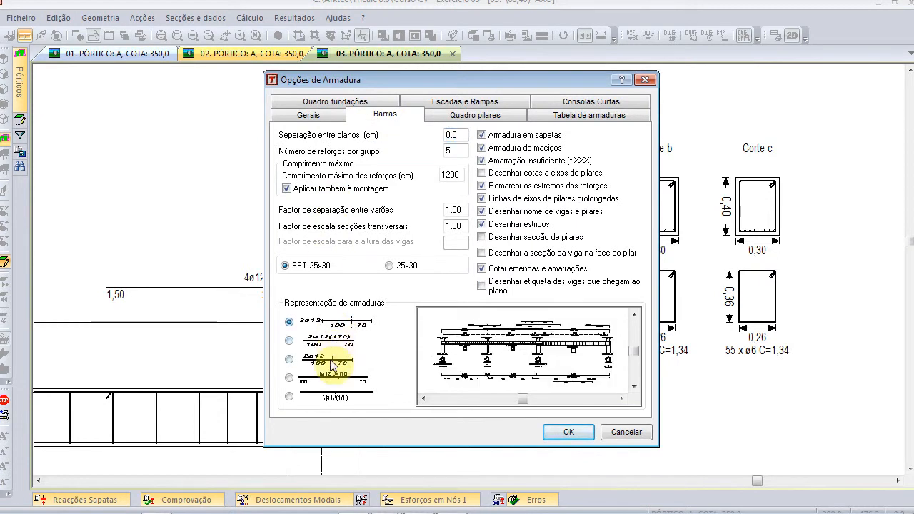
click(568, 434)
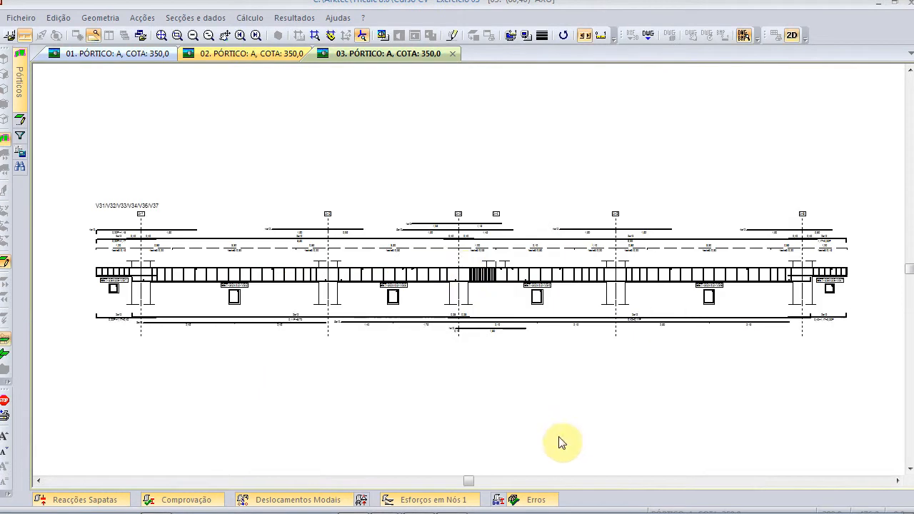
- Examine the redrawn reinforcement and cross-sections along the beam line, from V32 to the end cantilever V37
scroll(241, 255, up, 2)
scroll(246, 336, up, 5)
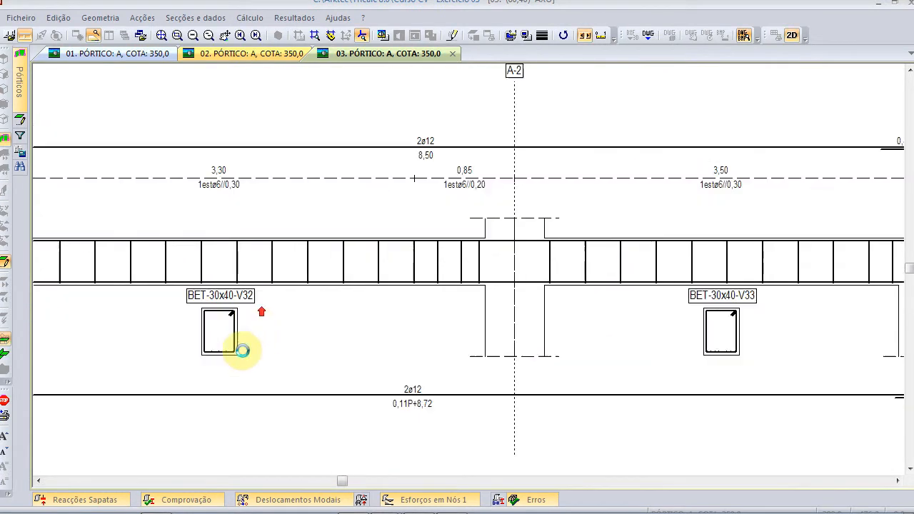
scroll(238, 347, down, 6)
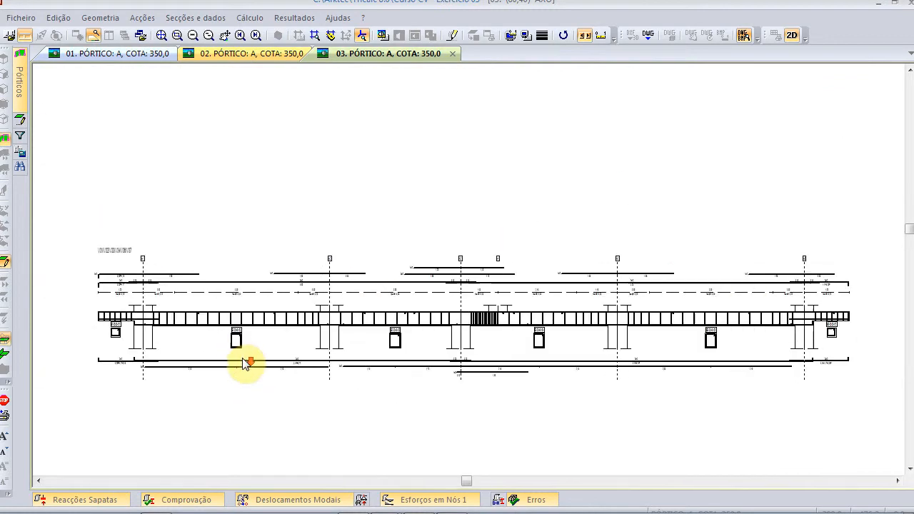
scroll(642, 322, up, 3)
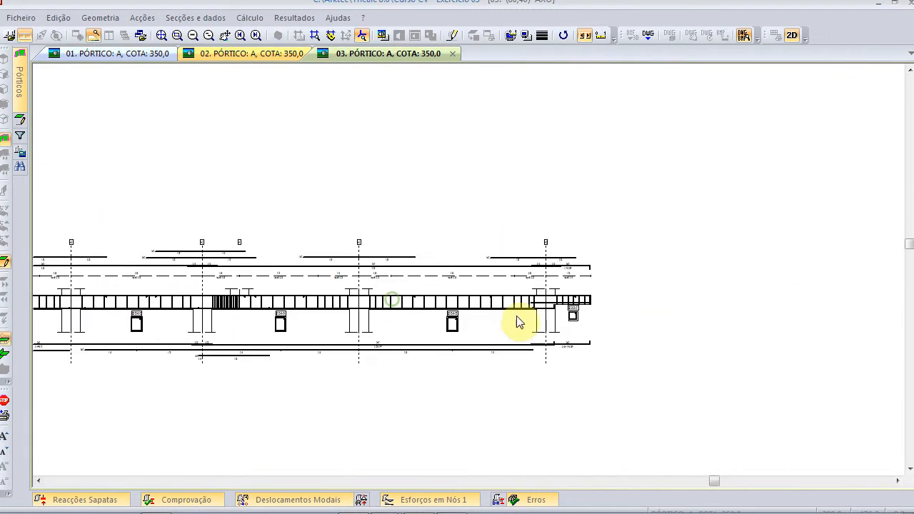
scroll(577, 332, up, 3)
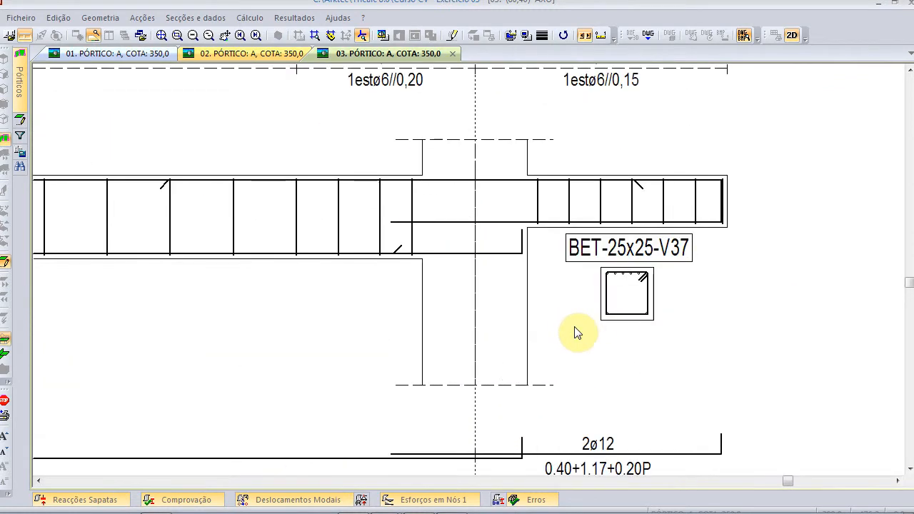
scroll(616, 307, up, 2)
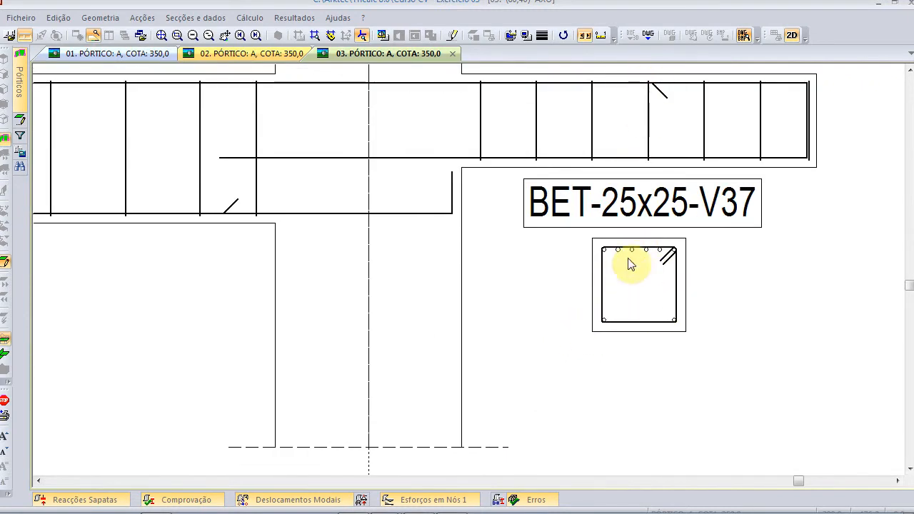
scroll(628, 286, down, 4)
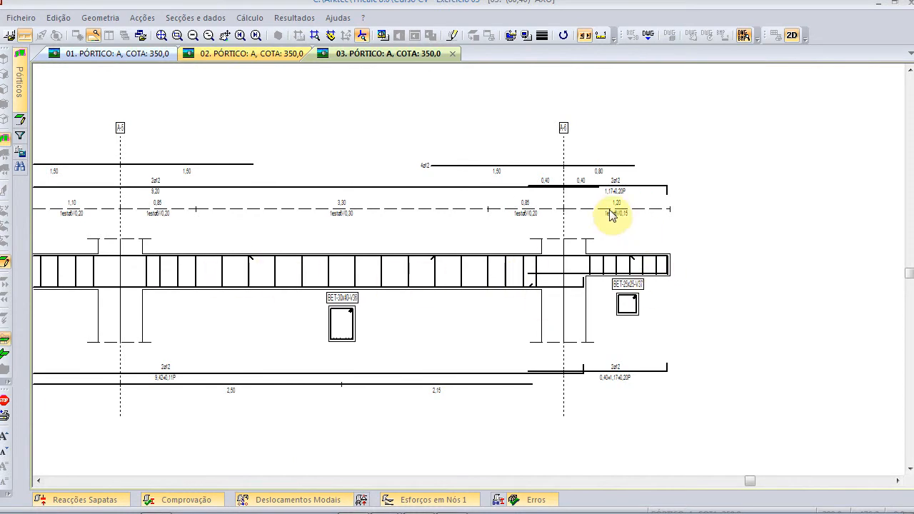
key(alt+Tab)
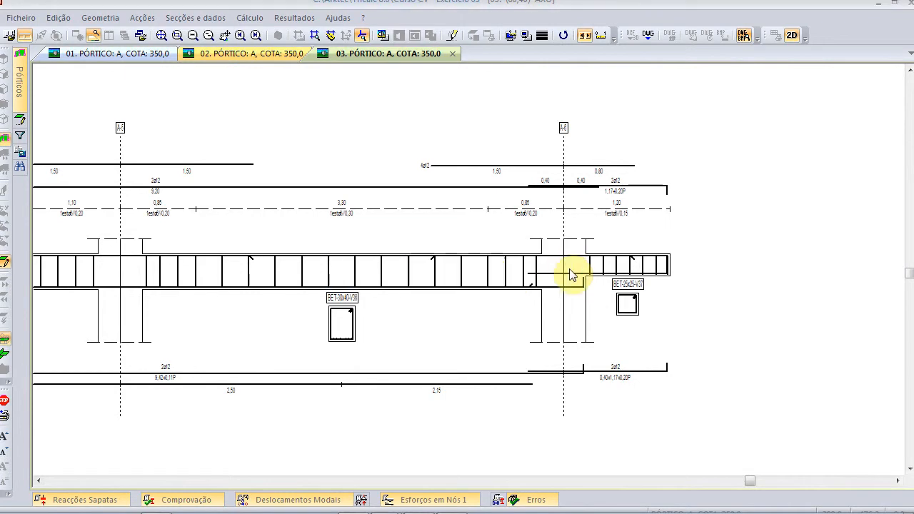
- Leave 2D mode to return to the SUL elevation and display its displacement graph
right_click(477, 177)
click(520, 291)
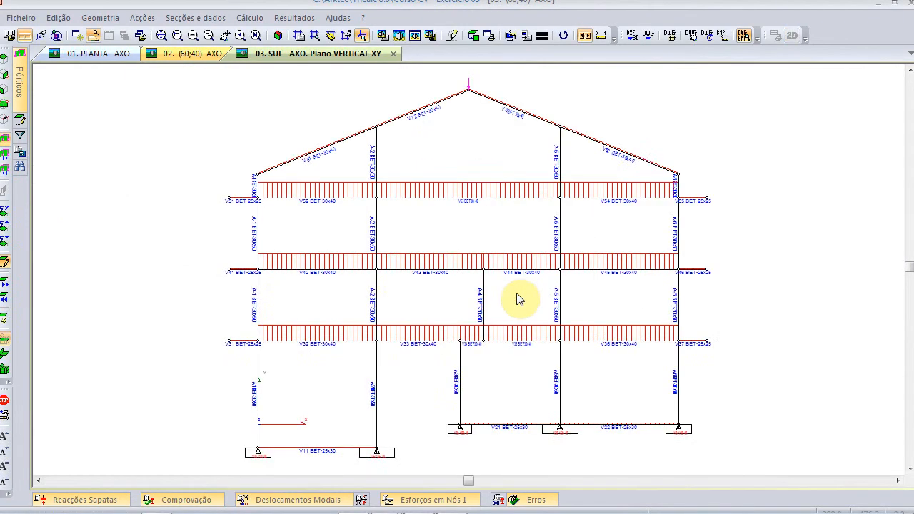
scroll(721, 360, up, 3)
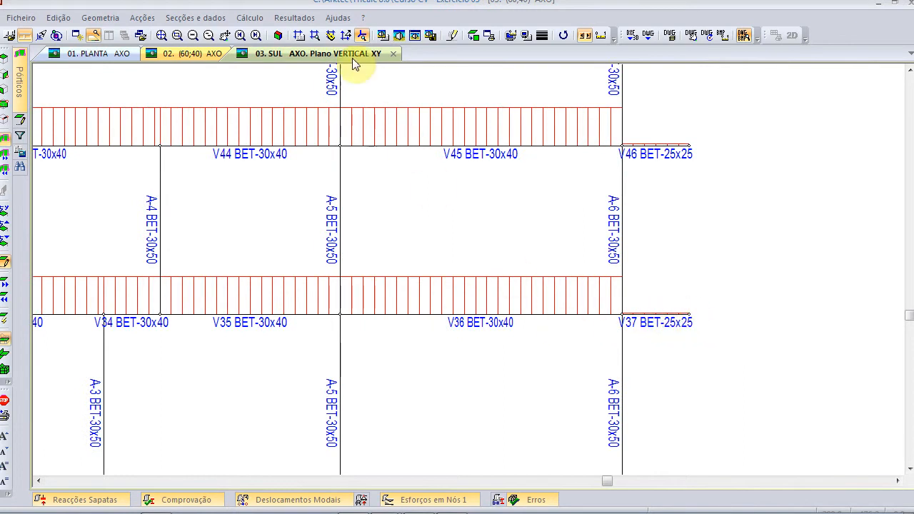
click(293, 18)
click(303, 69)
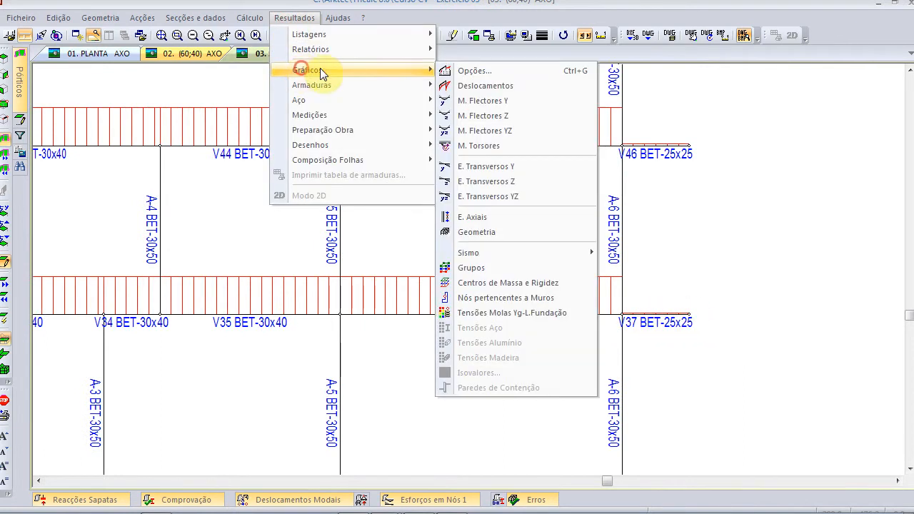
click(504, 85)
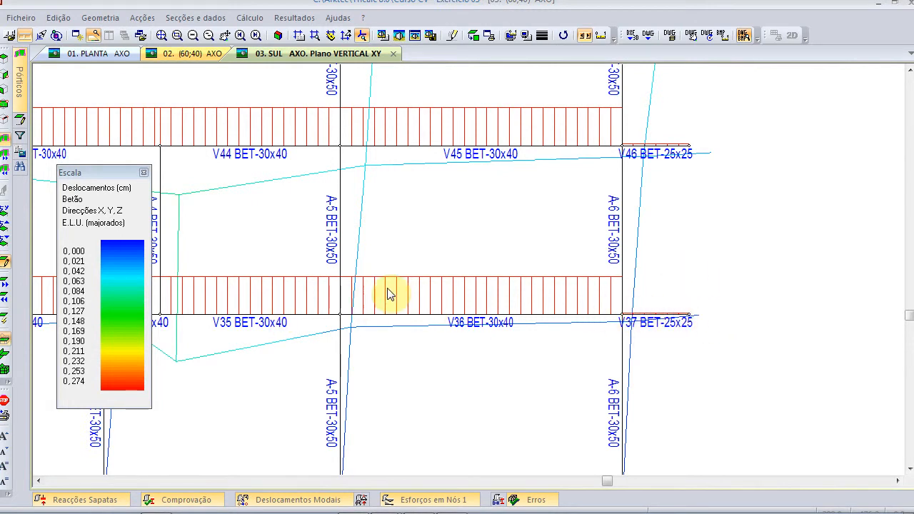
- Close the displacement scale legend and examine the deformed shape of the beams and columns across the whole frame
click(203, 101)
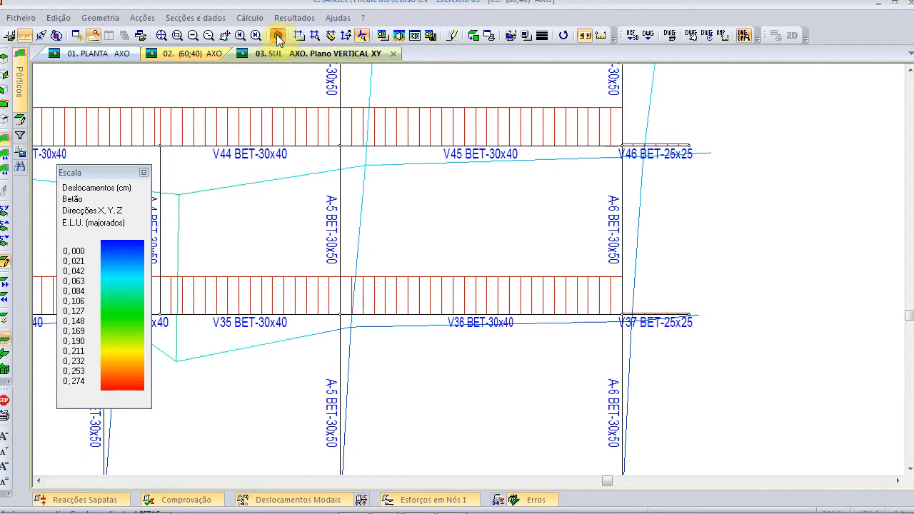
right_click(271, 106)
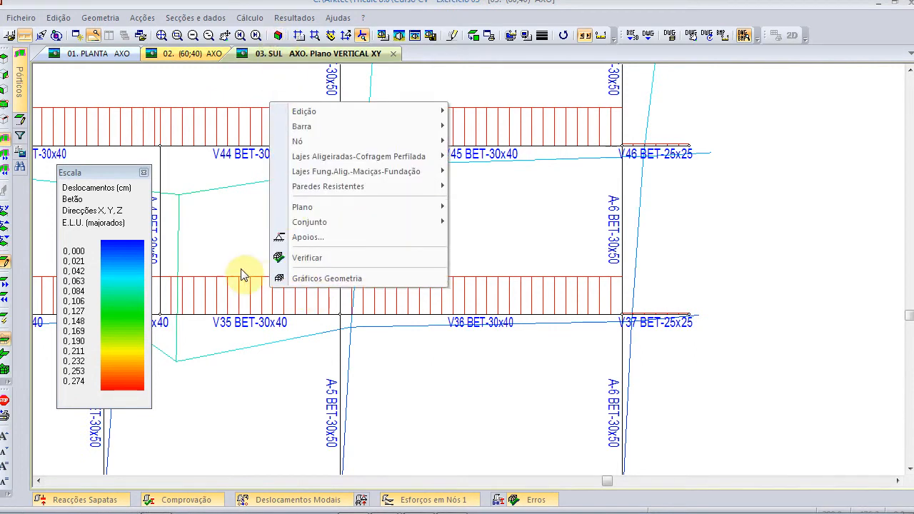
click(260, 279)
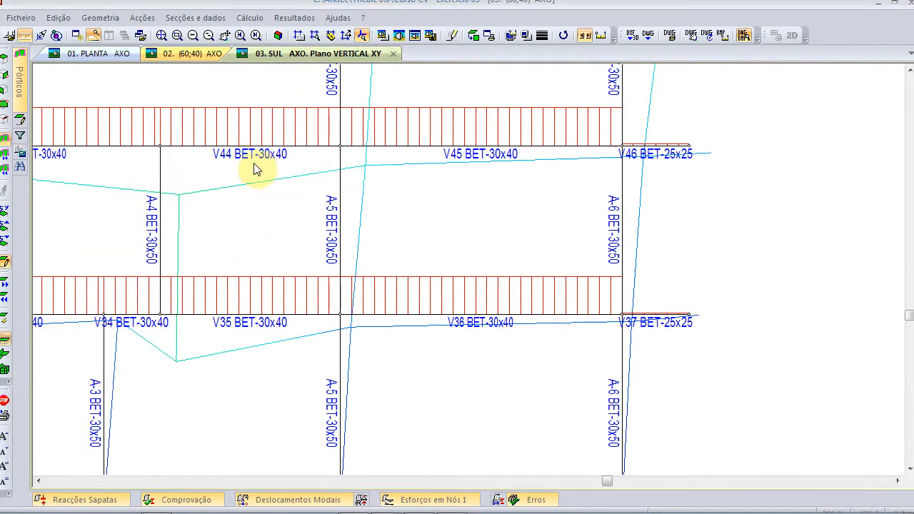
click(158, 35)
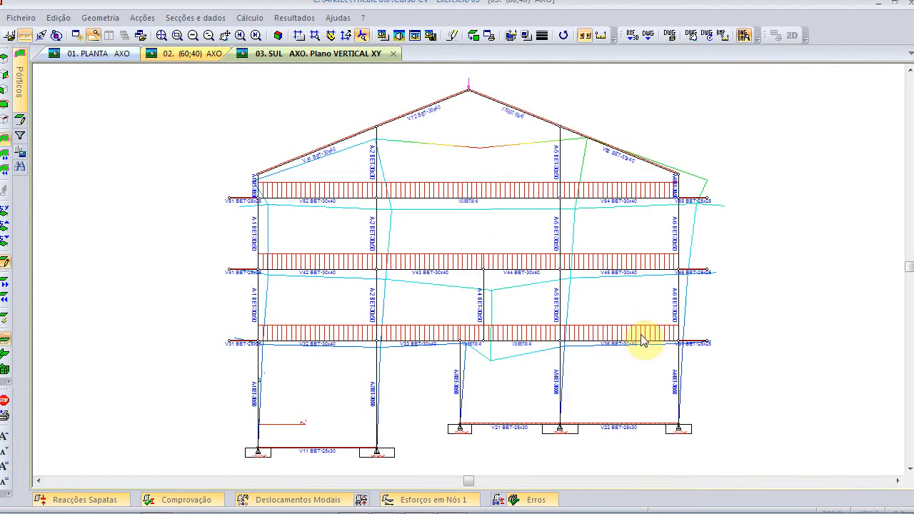
scroll(251, 348, up, 3)
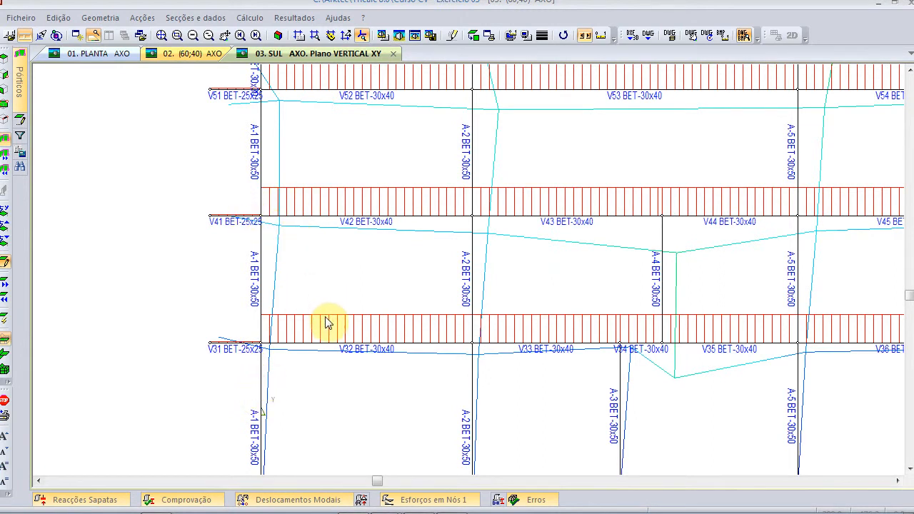
scroll(326, 339, down, 3)
click(262, 152)
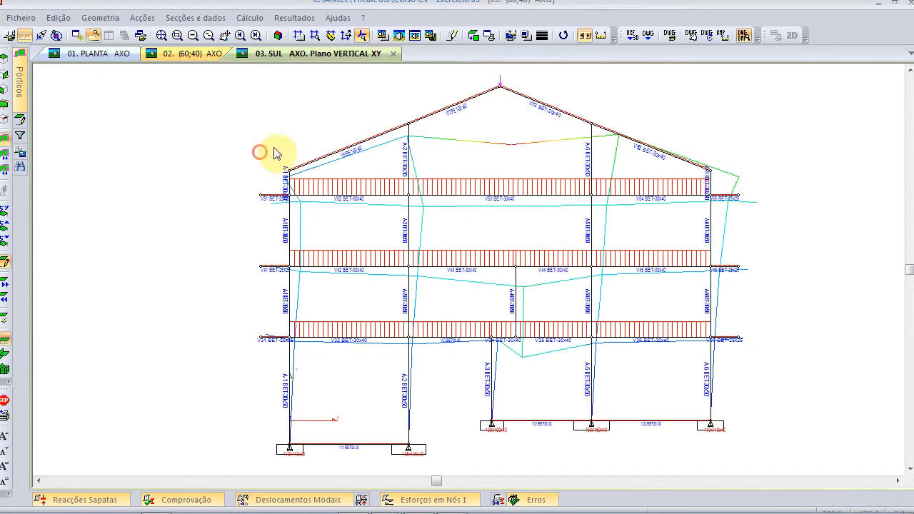
- Draw the portal frame reinforcement and browse through the levels from cota 350 up to the sloping roof beams at cota 1404
click(294, 18)
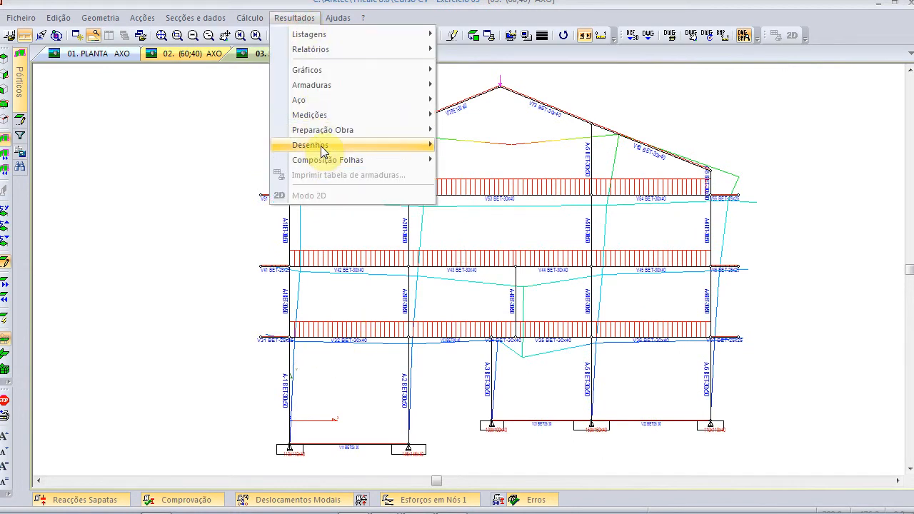
mouse_move(357, 86)
mouse_move(513, 147)
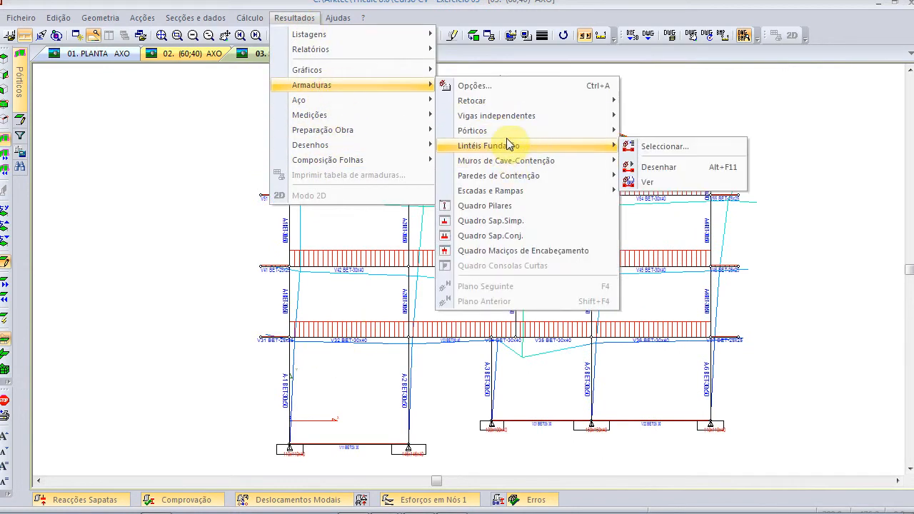
mouse_move(514, 131)
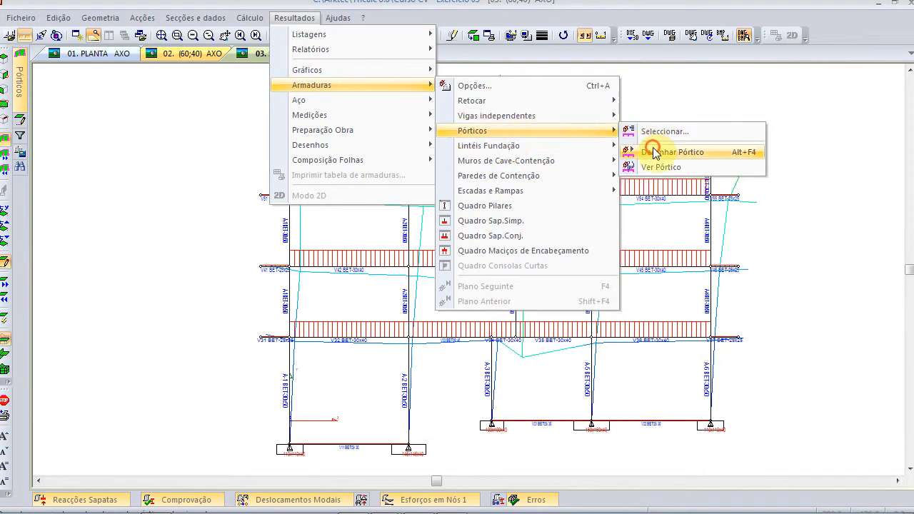
click(650, 149)
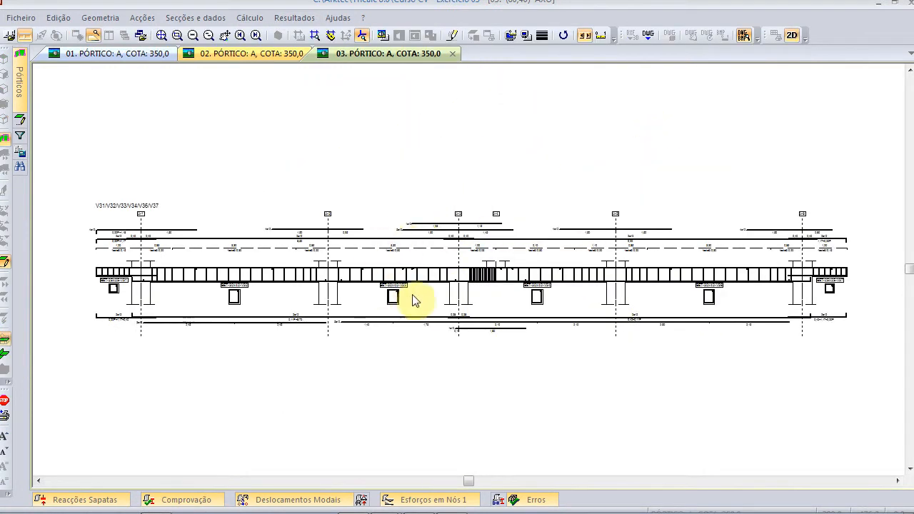
key(Page_Down)
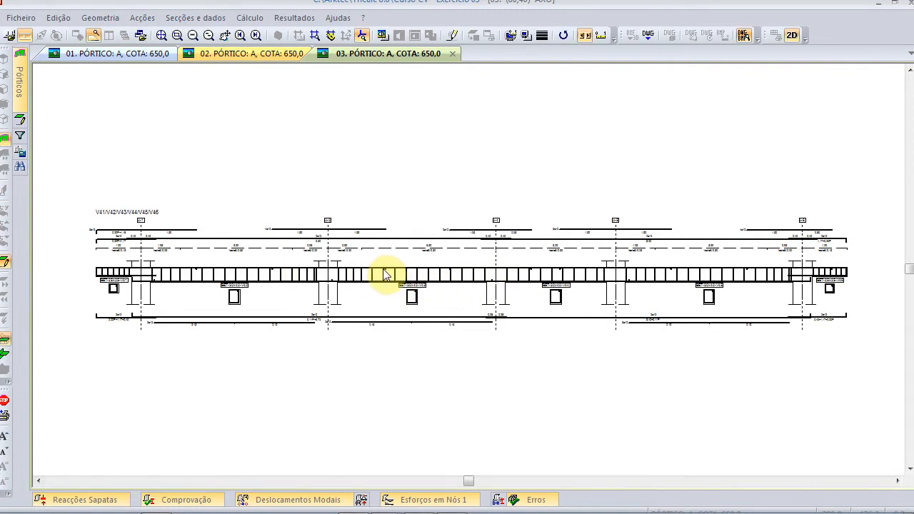
key(Page_Down)
key(Page_Down)
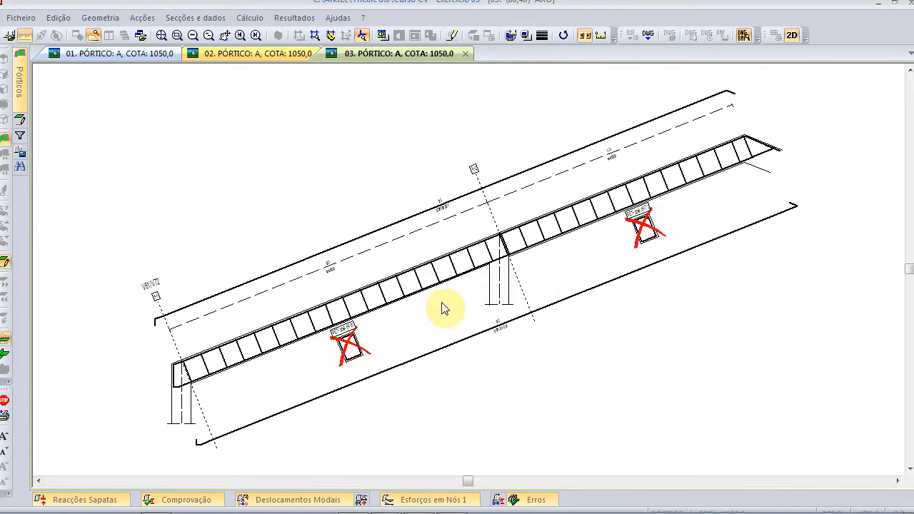
key(Page_Down)
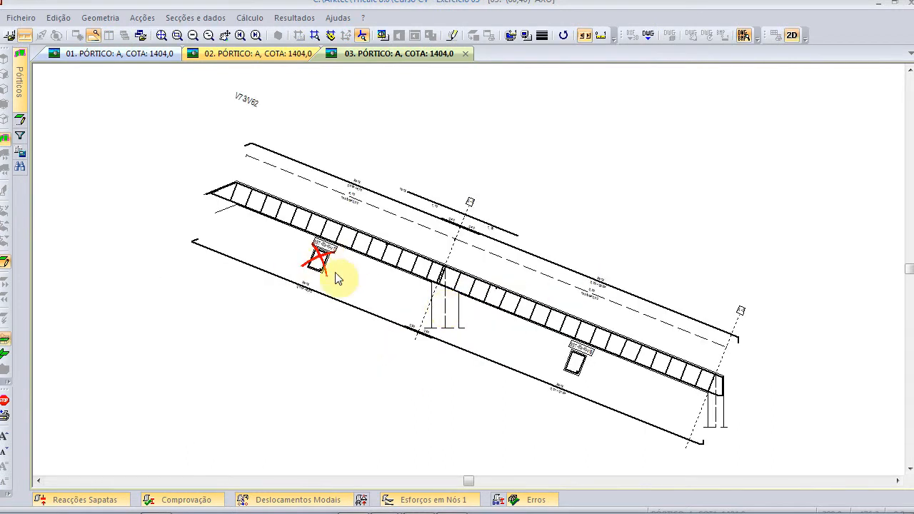
- Examine the reinforcement drawing of roof beams V73/V62, including the cross-section of beam V62
scroll(597, 363, up, 8)
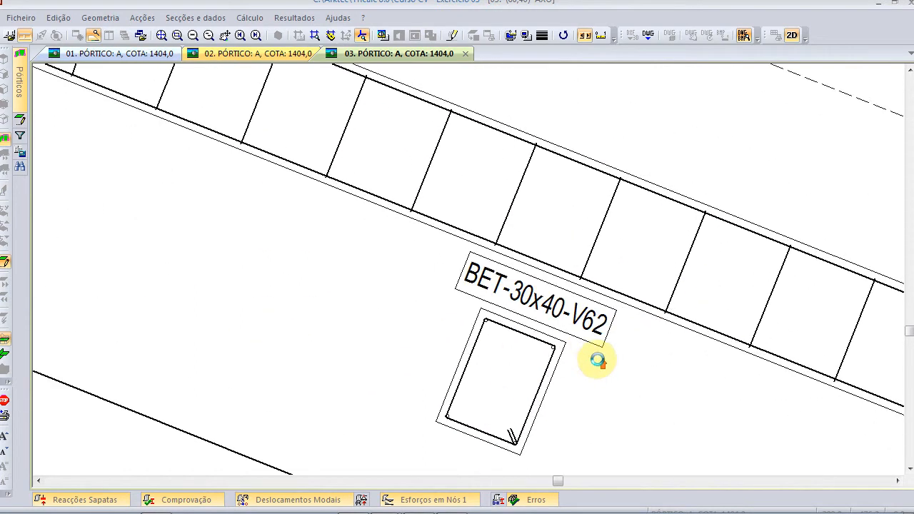
scroll(578, 392, down, 6)
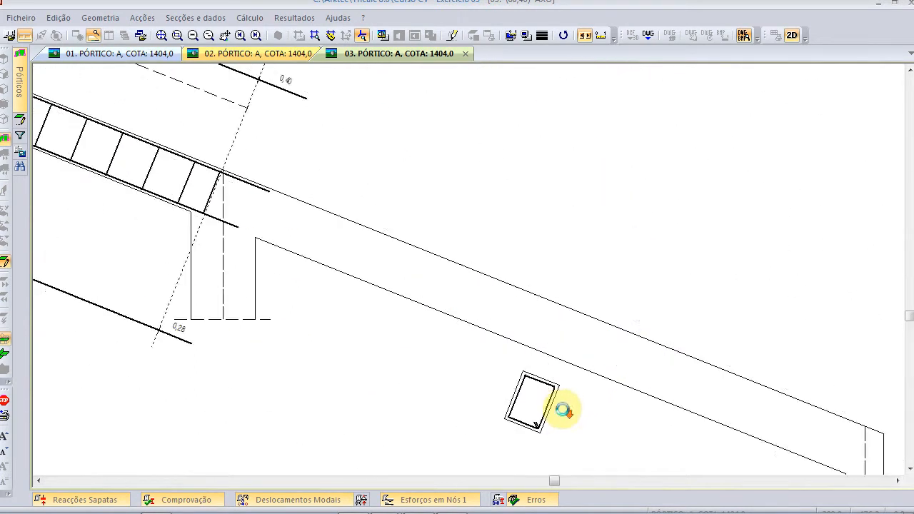
scroll(567, 412, up, 8)
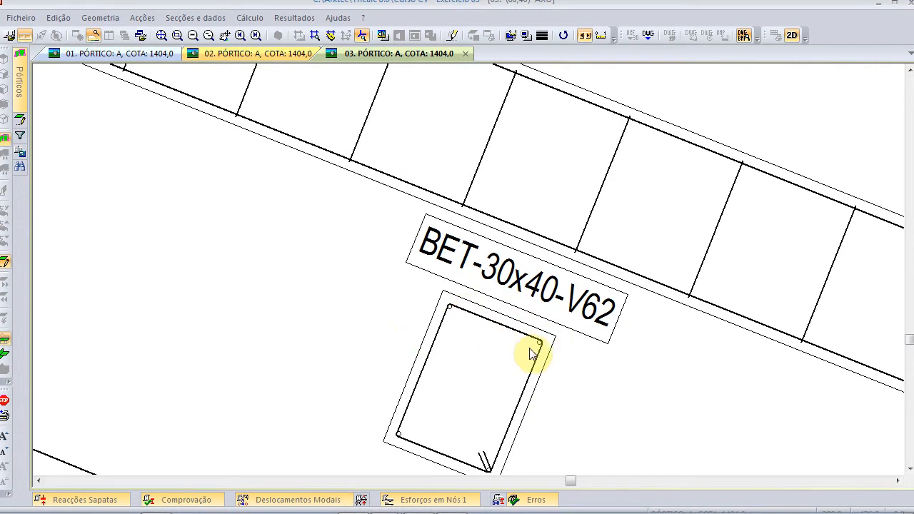
scroll(534, 366, down, 5)
scroll(519, 381, down, 1)
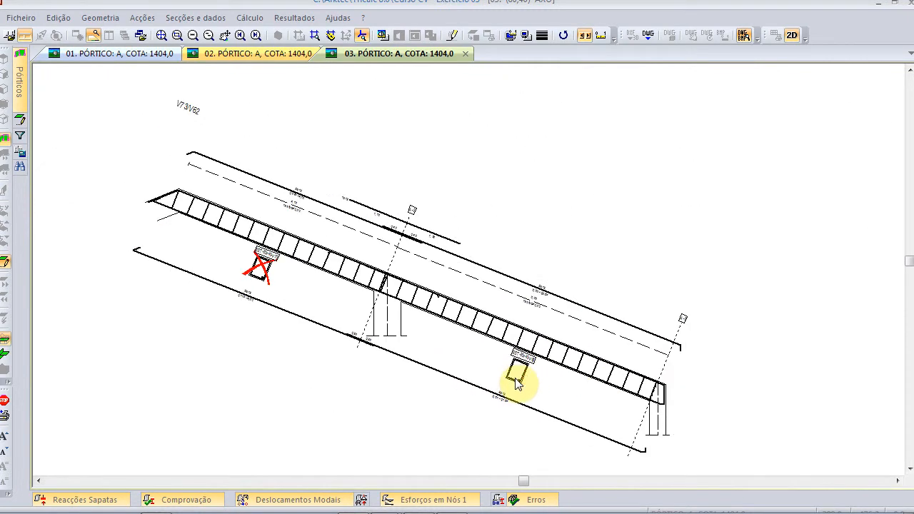
scroll(517, 379, up, 1)
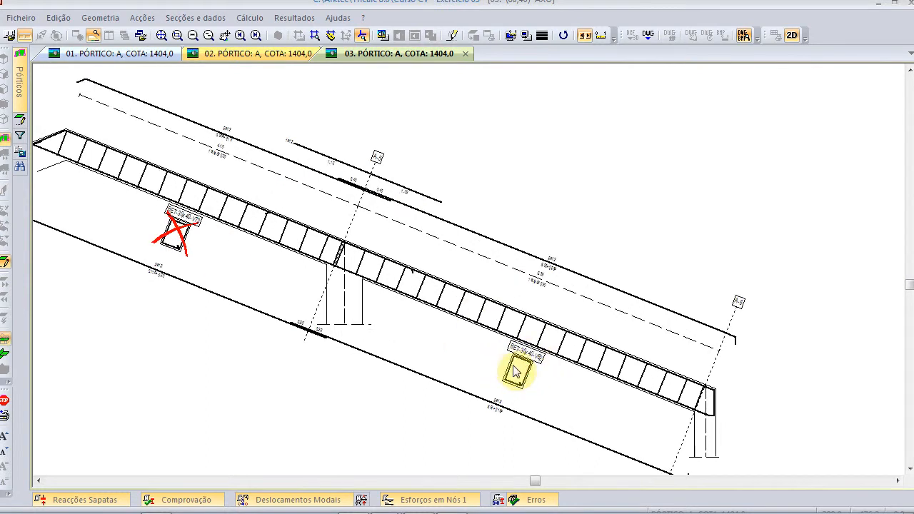
scroll(504, 408, down, 3)
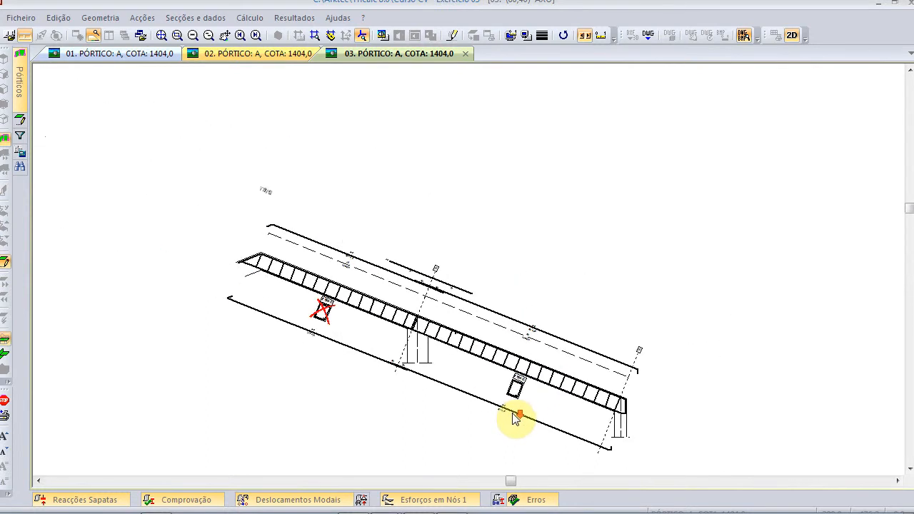
scroll(507, 412, up, 2)
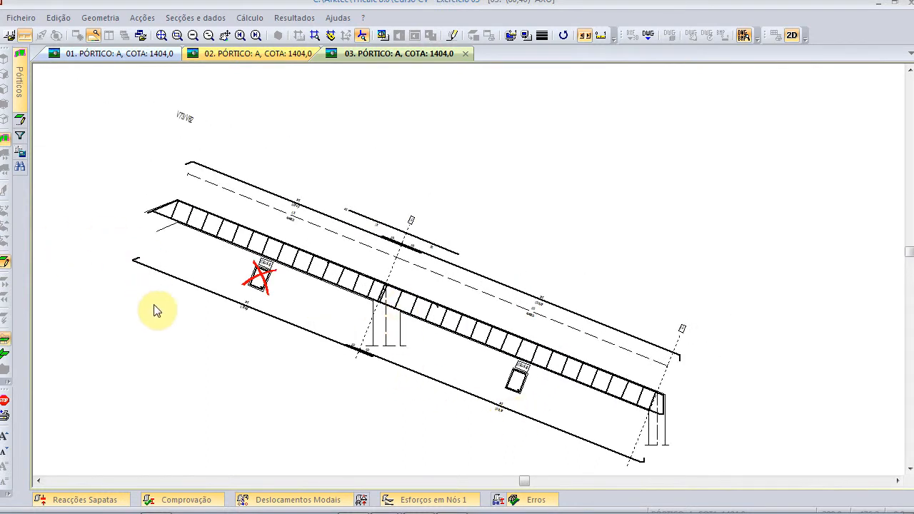
scroll(205, 352, down, 2)
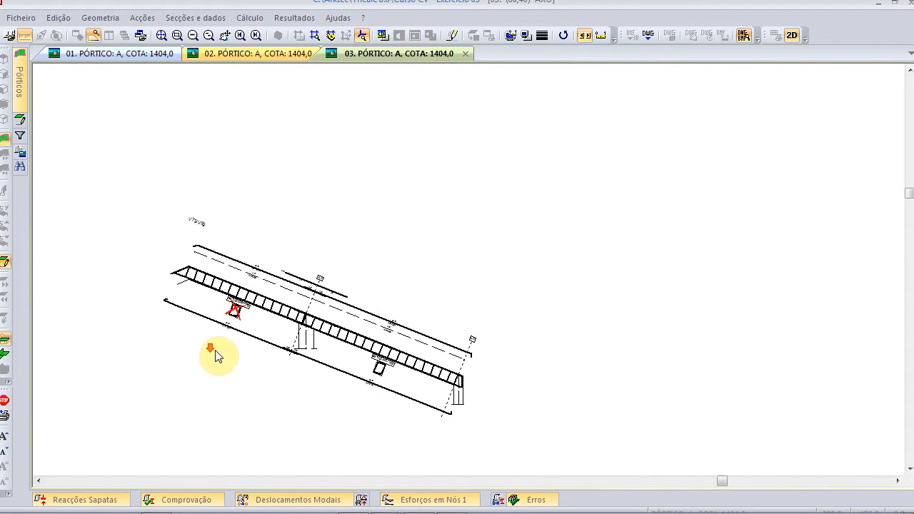
- Leave 2D mode and display the column reinforcement schedule (Quadro Pilares)
right_click(255, 187)
click(293, 292)
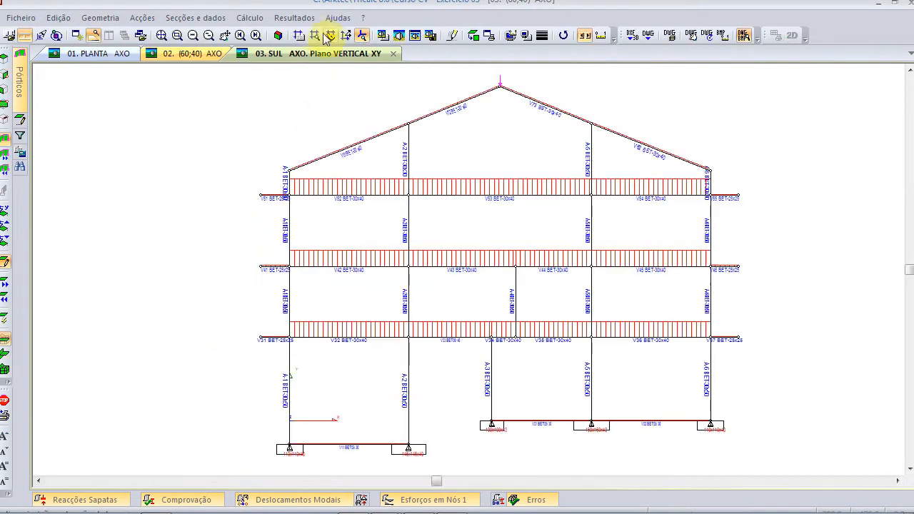
click(294, 18)
mouse_move(314, 75)
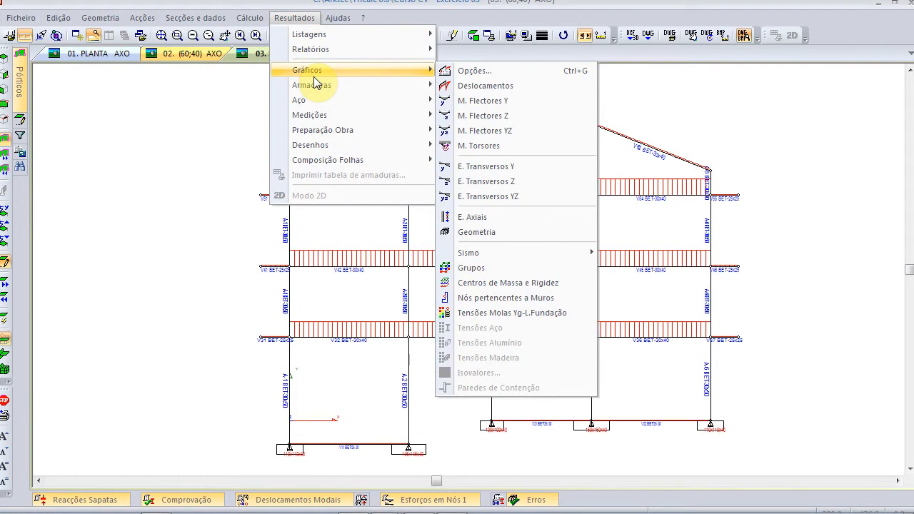
click(328, 84)
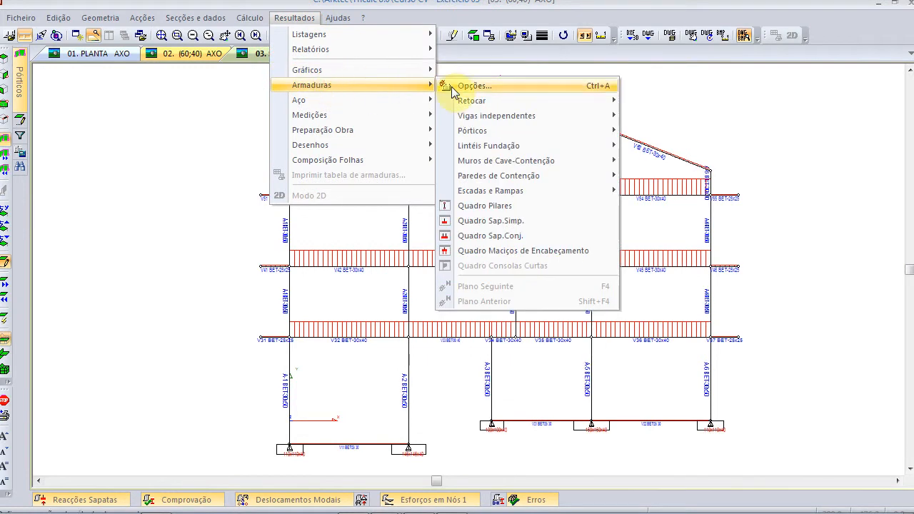
mouse_move(543, 174)
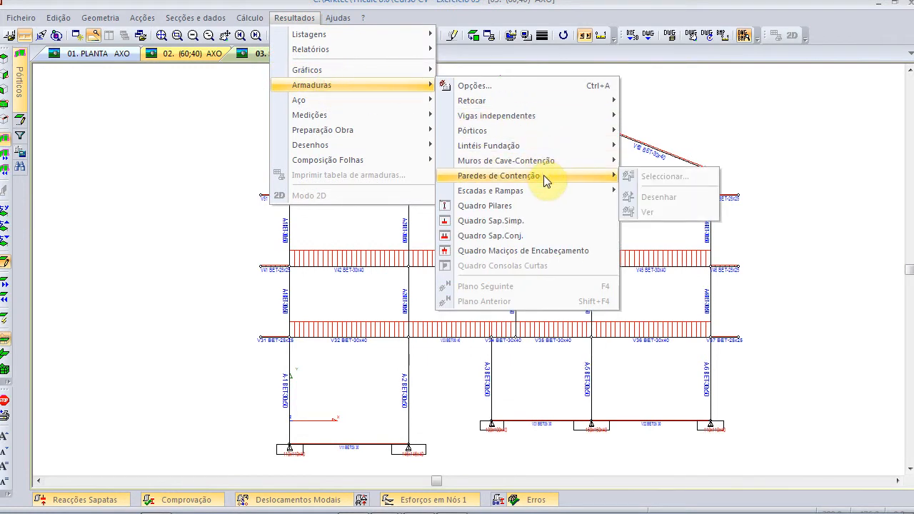
click(547, 207)
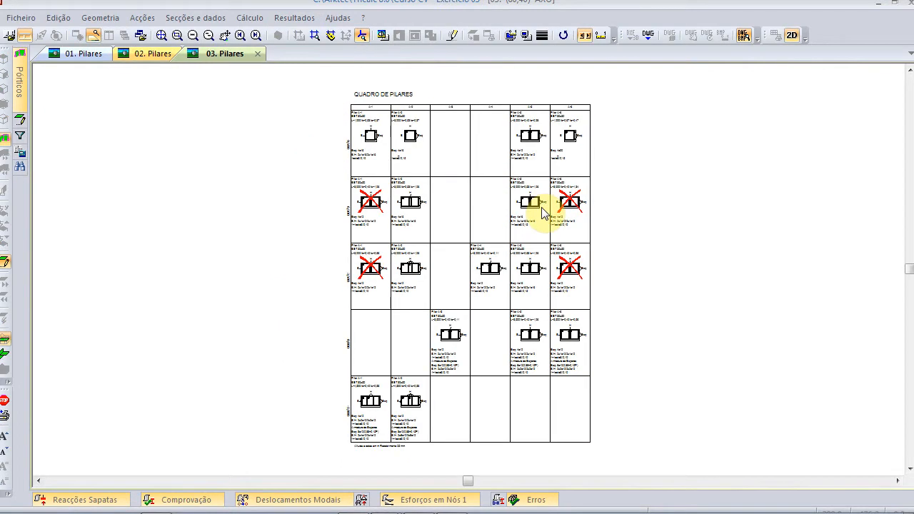
- Open the 350 cm column A-5 for reinforcement retouching, review its bar check (Peritagem da Barra), and close it without changes
right_click(260, 165)
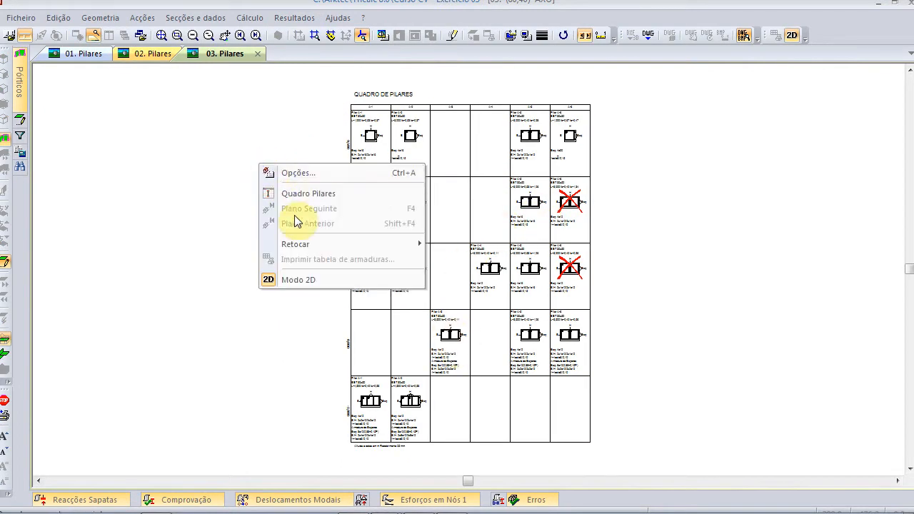
mouse_move(296, 243)
click(492, 247)
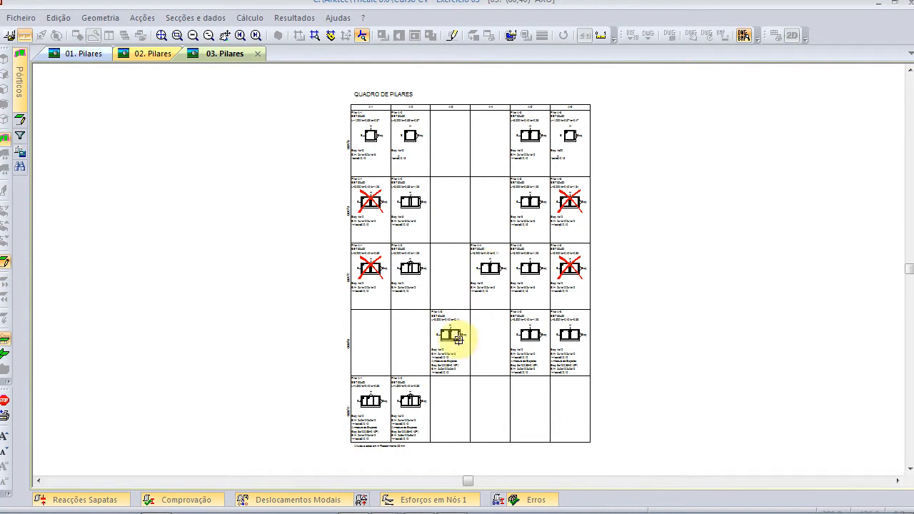
click(521, 330)
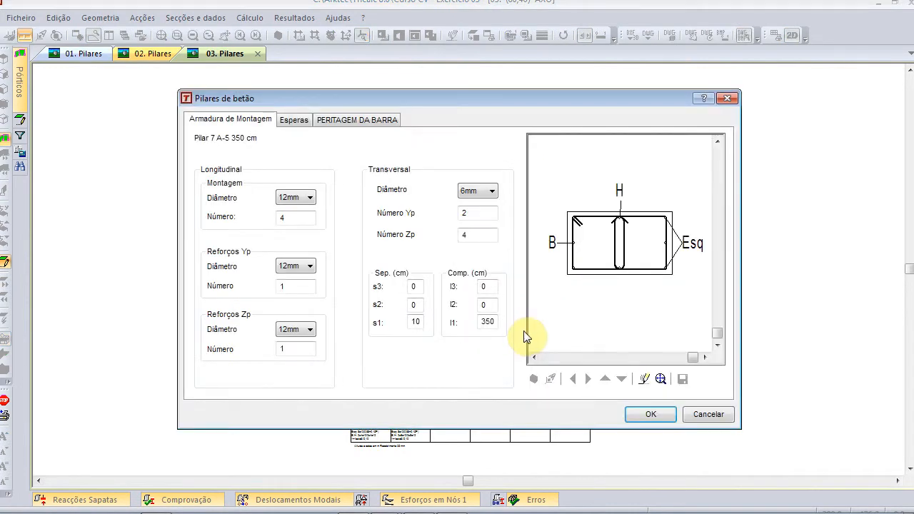
click(347, 118)
click(437, 229)
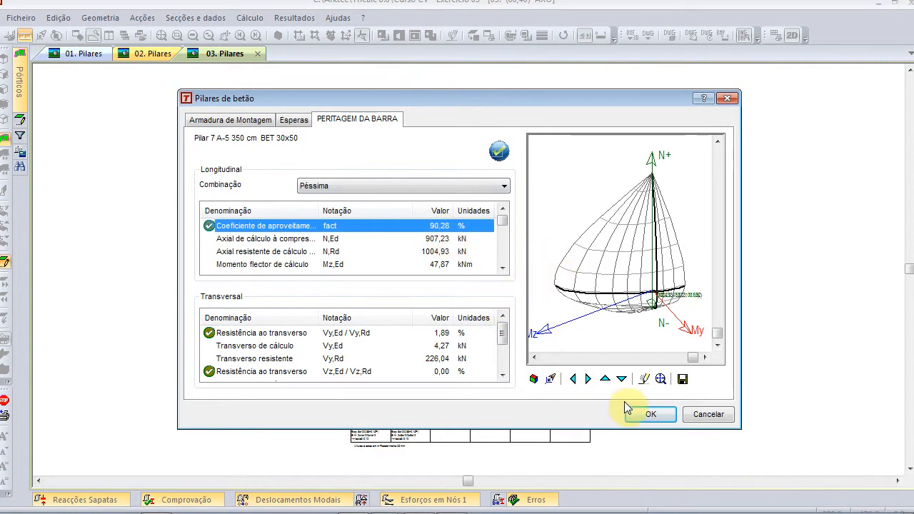
click(707, 414)
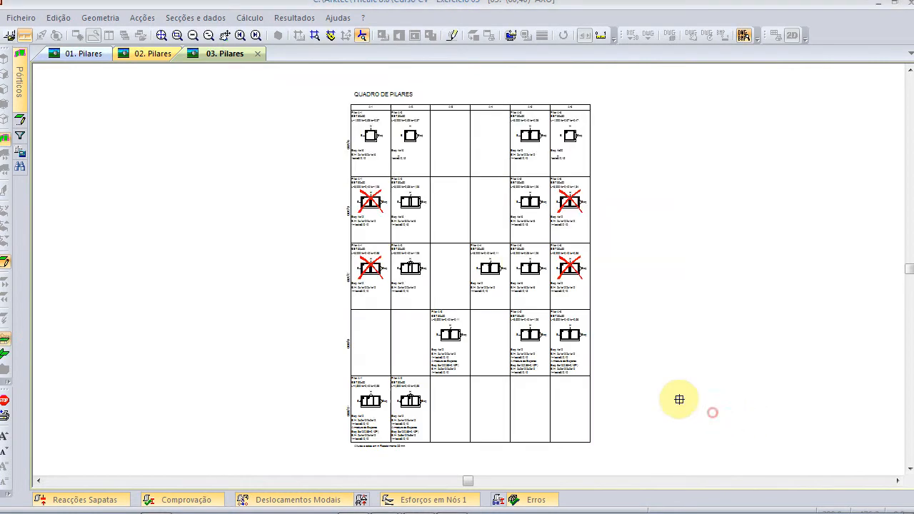
- Open the 300 cm column A-4 for reinforcement retouching and review its utilisation coefficient in the bar check (Peritagem da Barra)
click(494, 266)
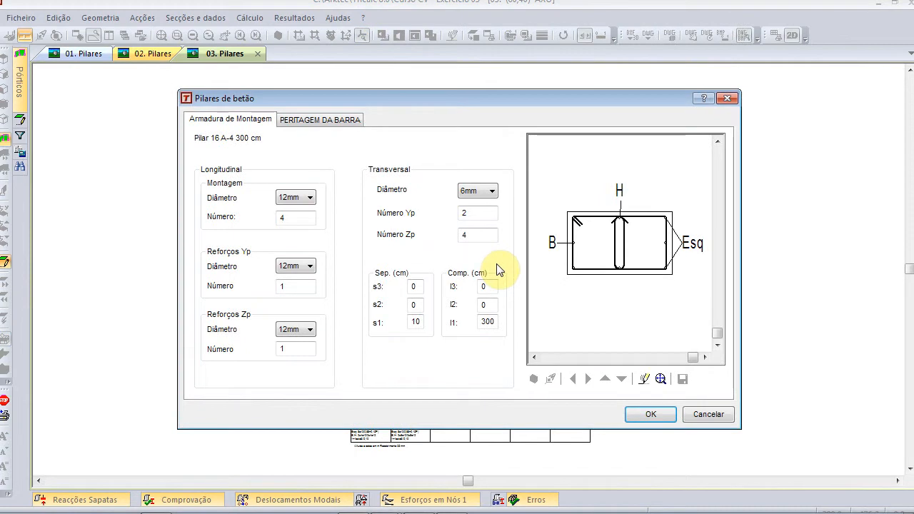
click(314, 119)
click(443, 227)
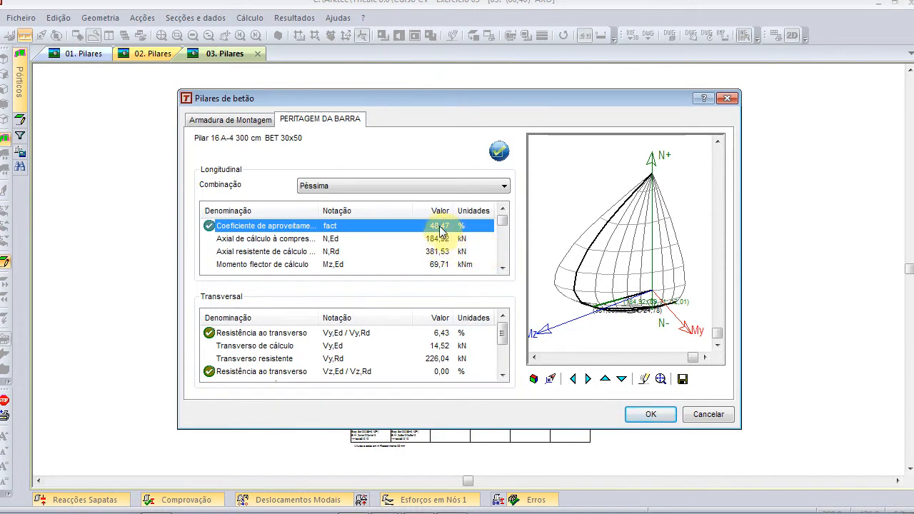
- Set the number of Yp and Zp reinforcement bars (Reforços) of the 300 cm column A-4 to 0
click(240, 120)
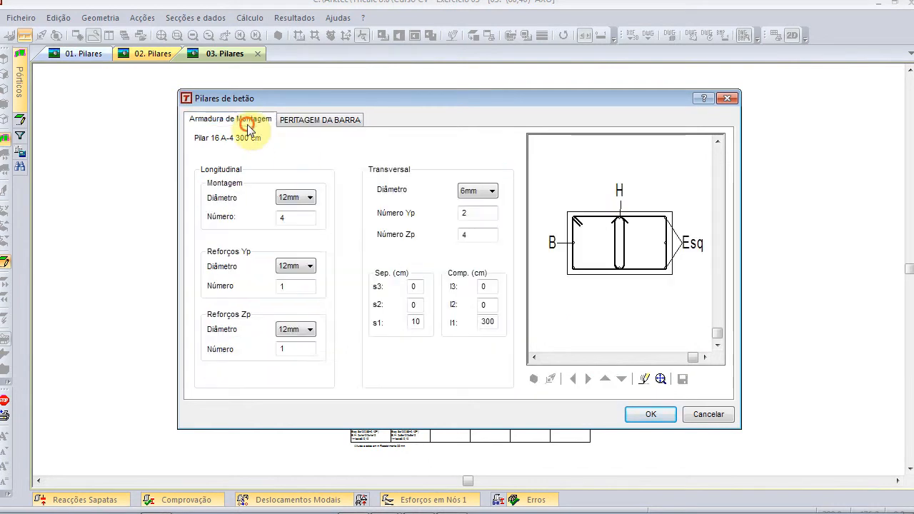
double_click(309, 286)
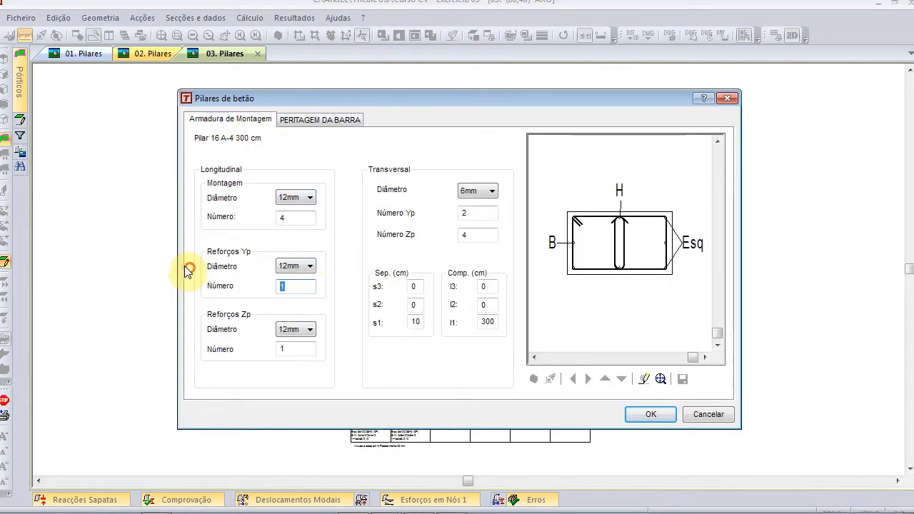
text(0)
double_click(300, 348)
text(0)
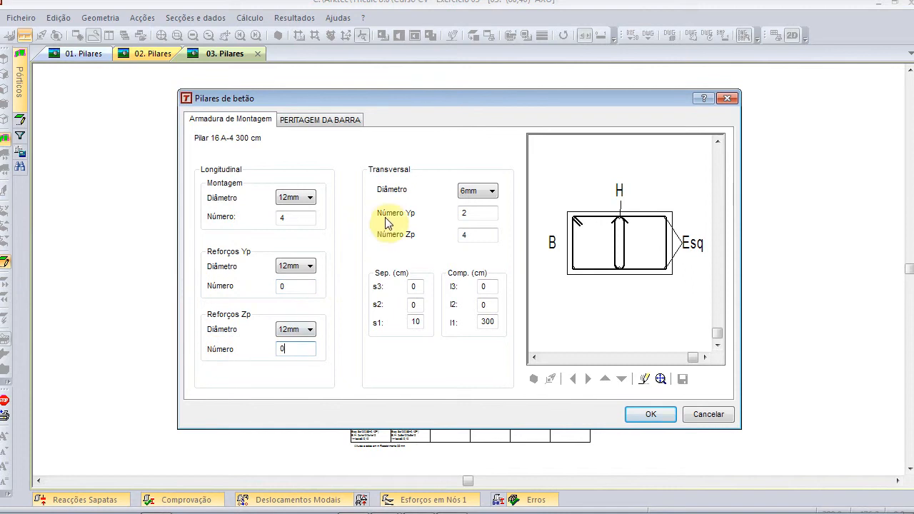
- Examine column A-4's bar check for the failing criterion, reviewing the utilisation coefficient and the geometric reinforcement ratio (Quantia geométrica)
click(309, 120)
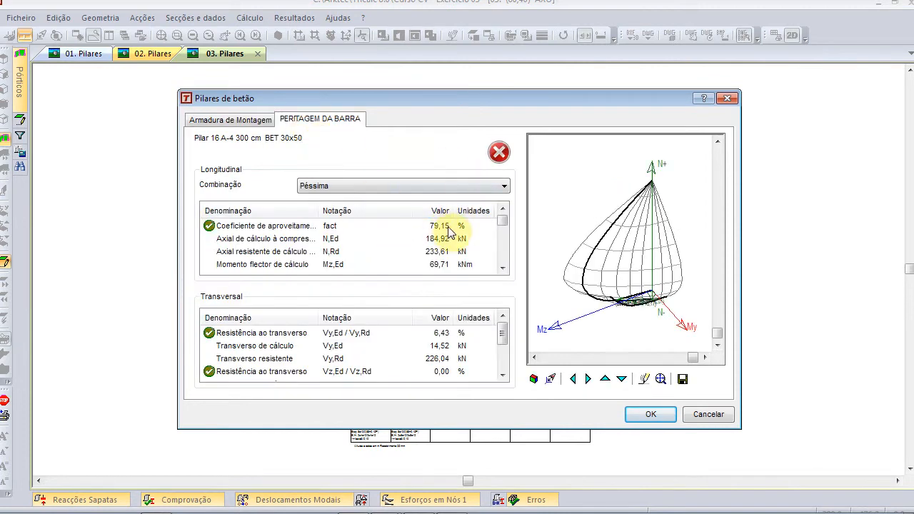
click(427, 230)
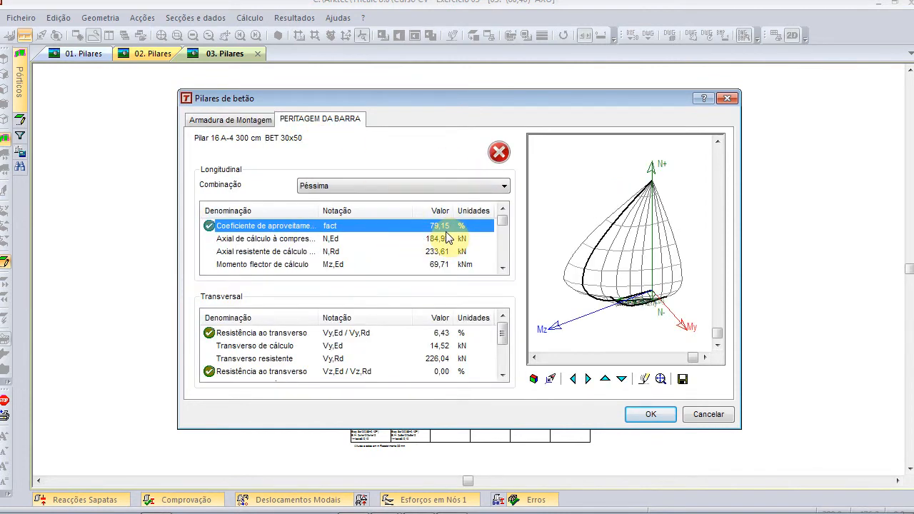
click(503, 270)
click(503, 270)
click(502, 269)
click(503, 270)
click(503, 269)
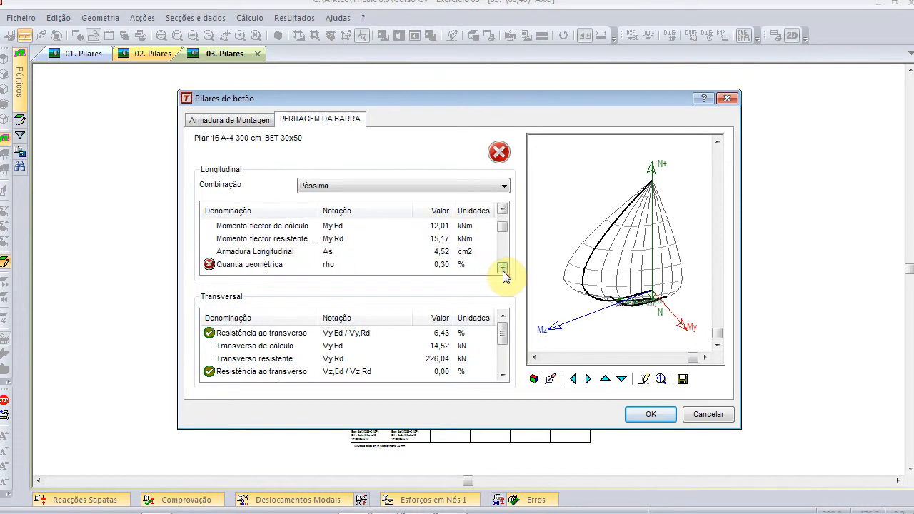
click(502, 269)
click(267, 254)
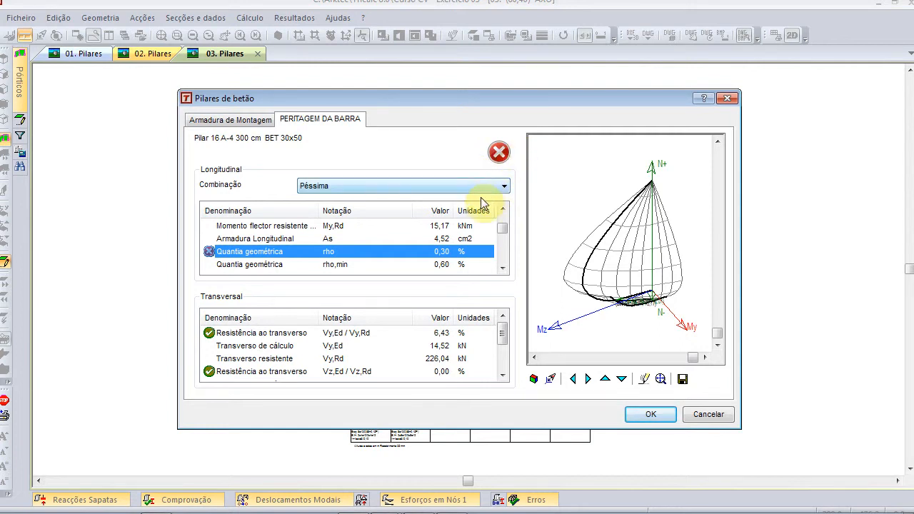
scroll(504, 229, up, 2)
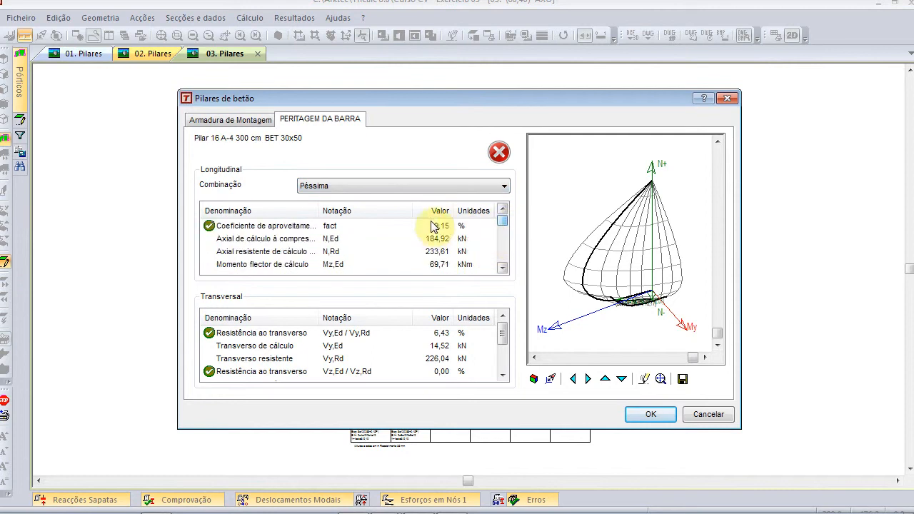
click(435, 226)
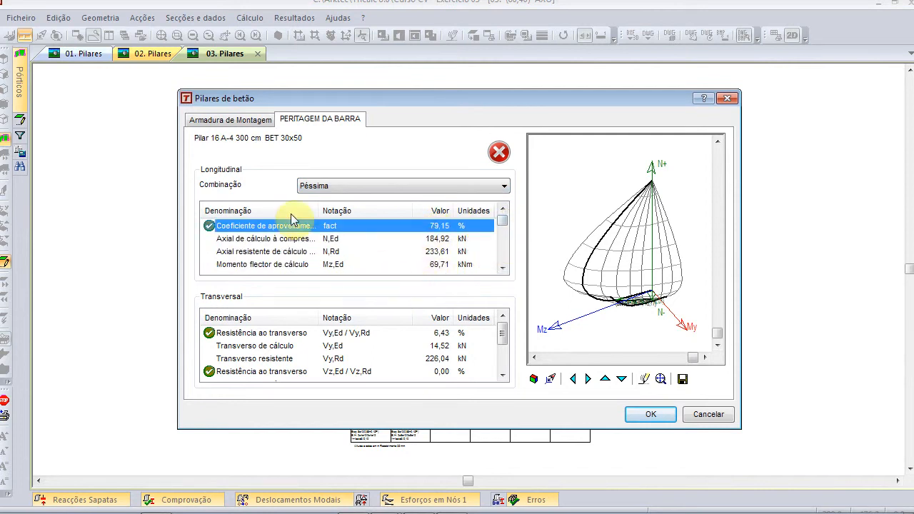
- Set the number of Yp and Zp reinforcement bars of column A-4 to 1 and accept the column's reinforcement
click(238, 120)
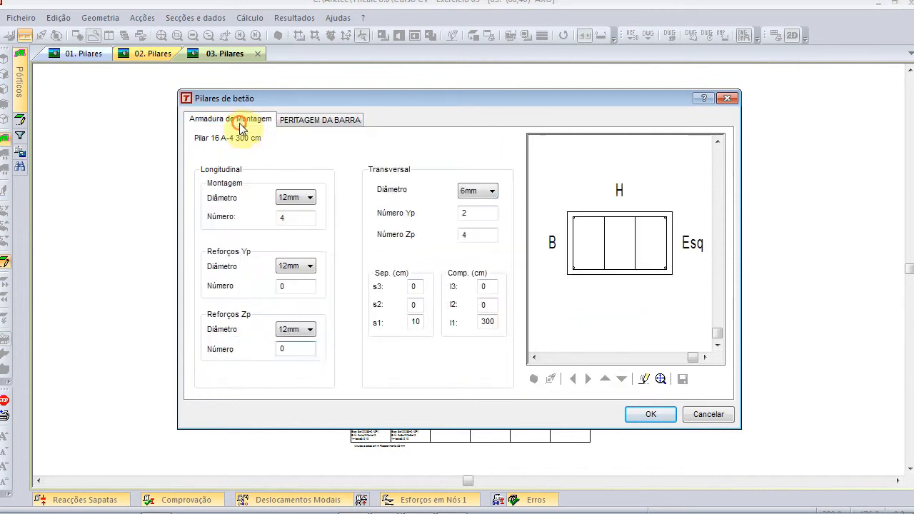
double_click(303, 289)
text(1)
double_click(300, 350)
text(1)
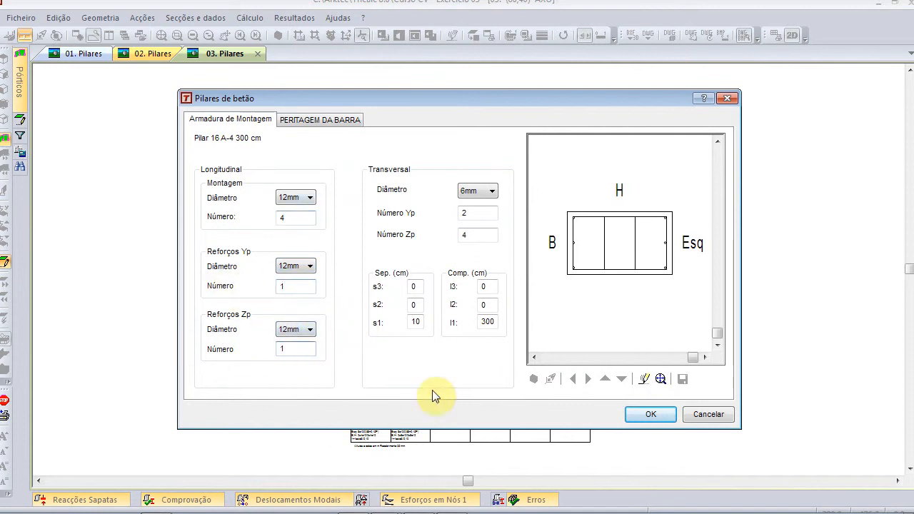
click(652, 414)
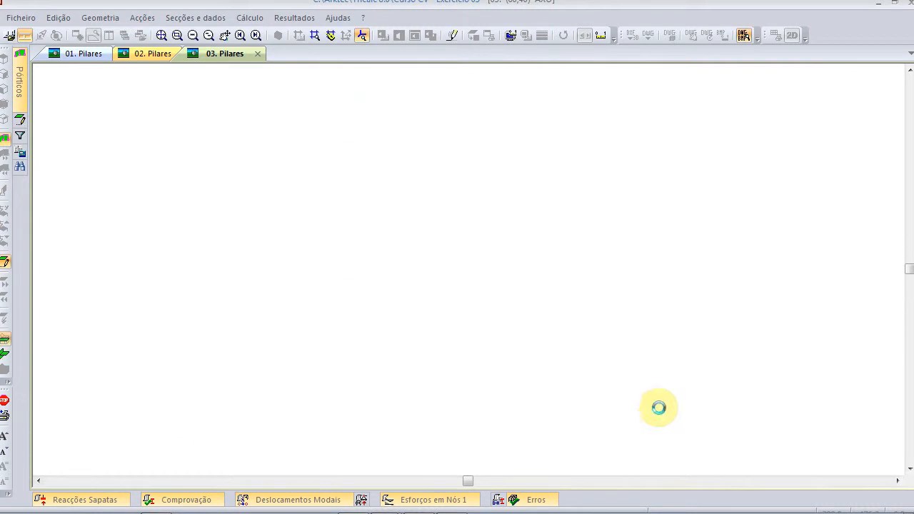
- Close the 300 cm column A-5 reinforcement without changes and leave 2D mode to return to the frame model
click(522, 290)
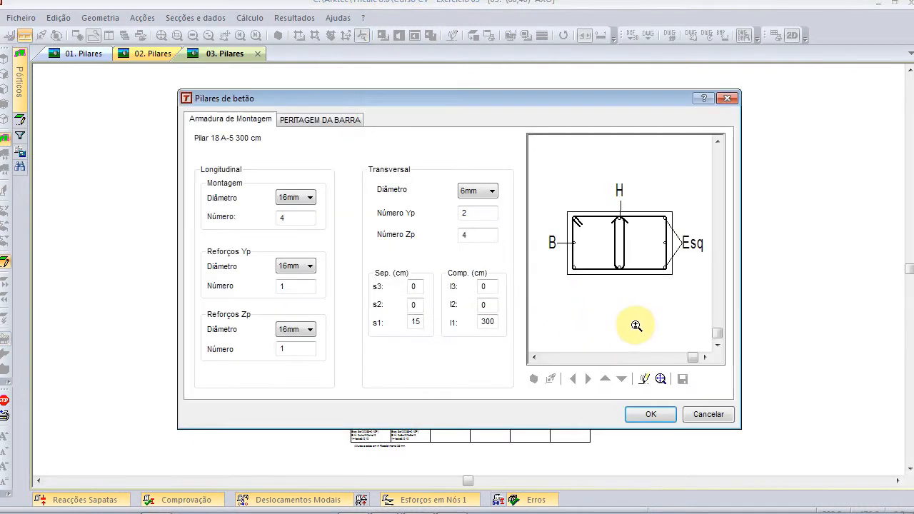
click(706, 419)
right_click(659, 240)
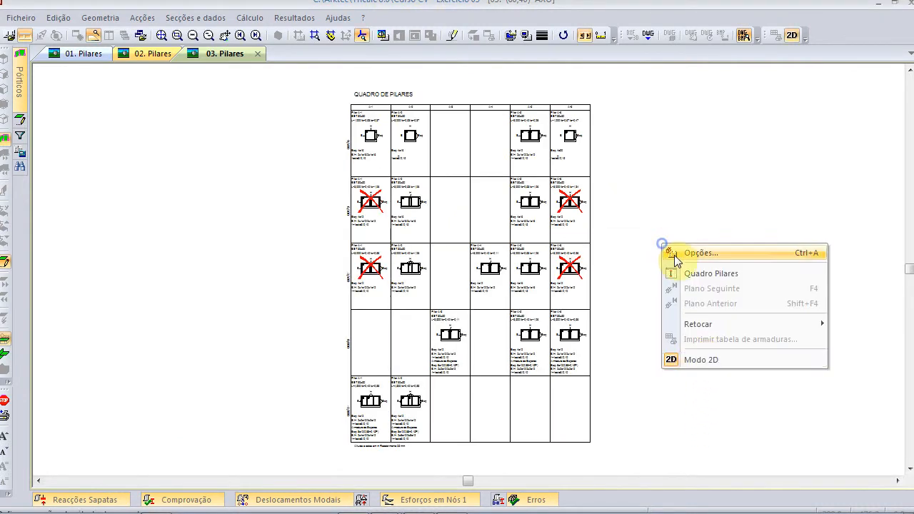
click(704, 357)
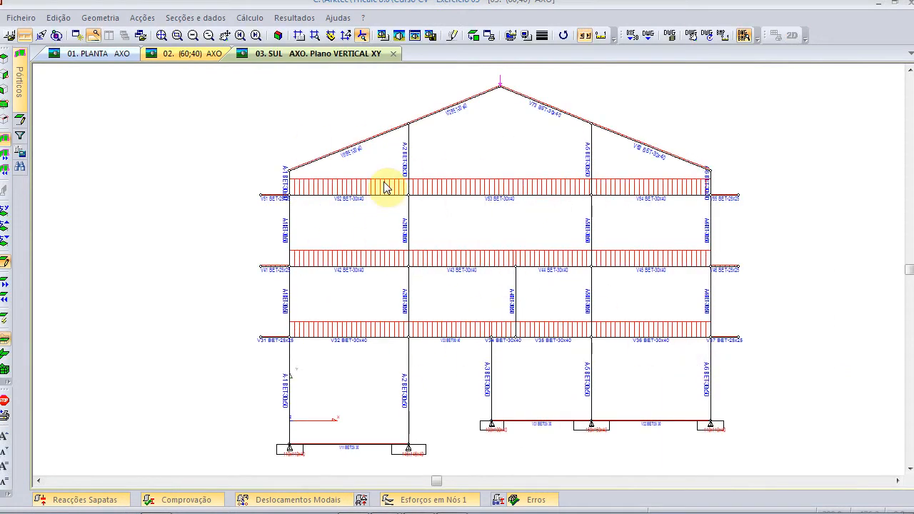
click(294, 18)
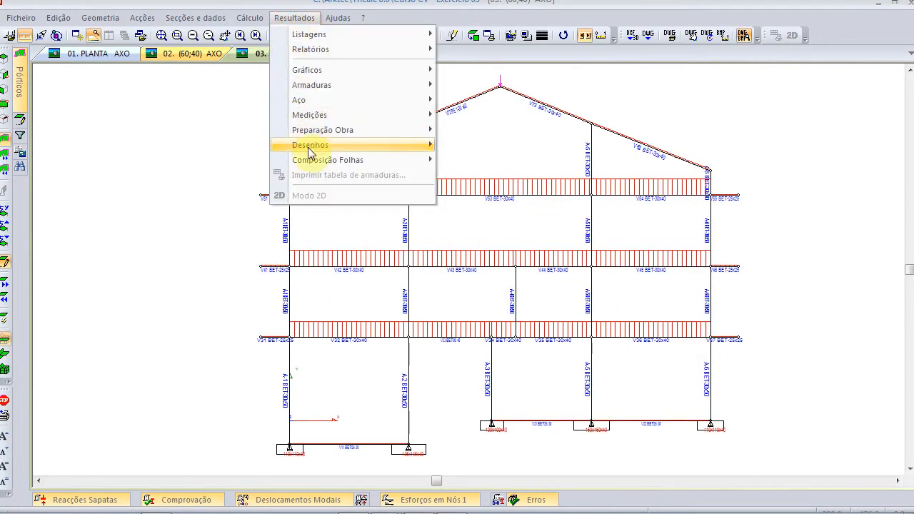
mouse_move(407, 161)
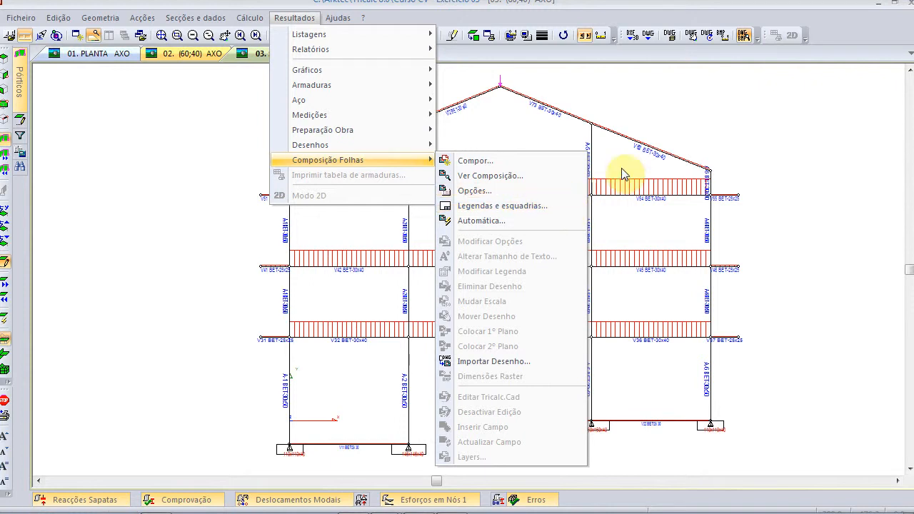
click(643, 151)
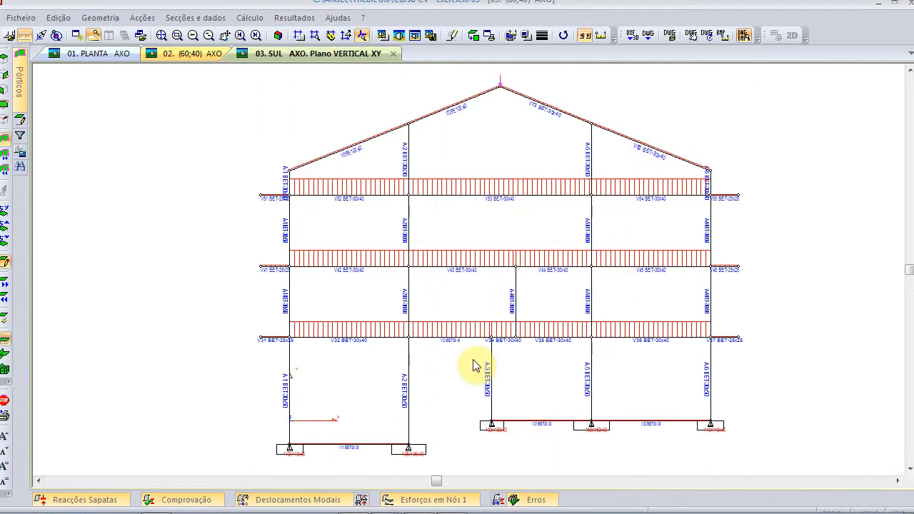
click(390, 430)
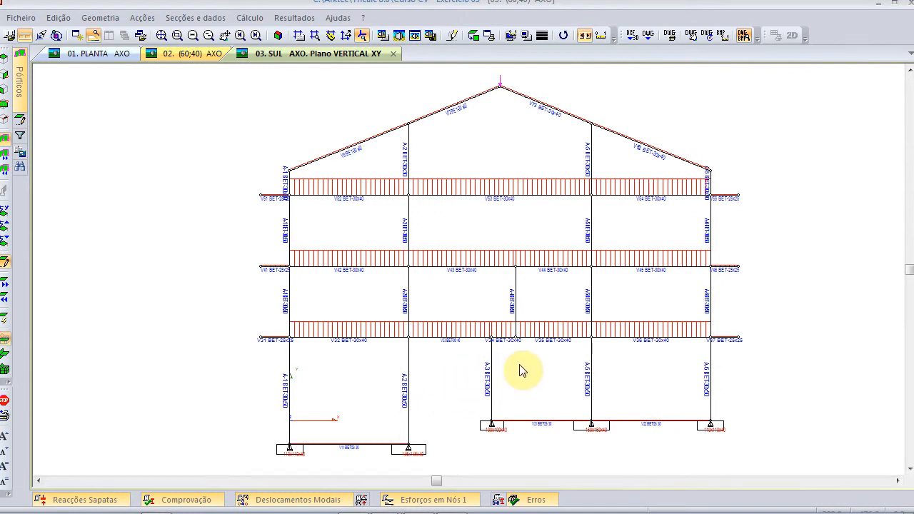
scroll(521, 373, up, 1)
scroll(543, 379, down, 1)
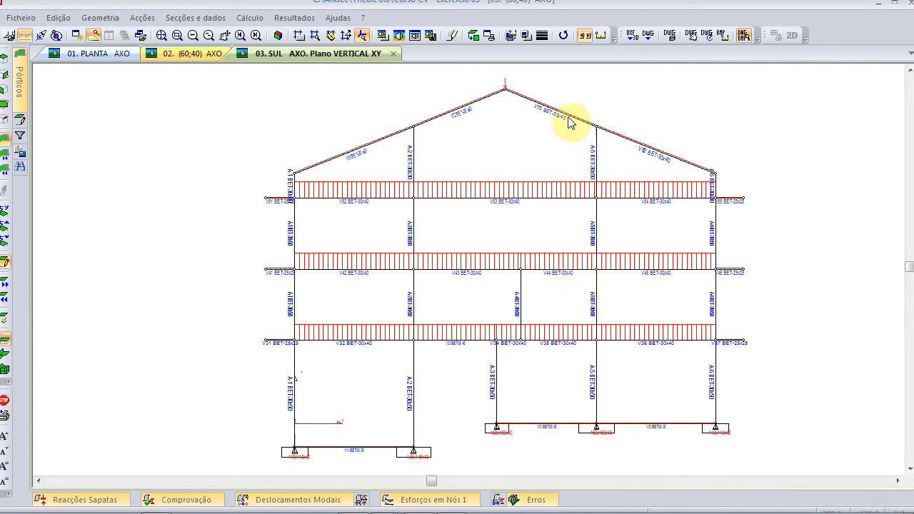
click(655, 301)
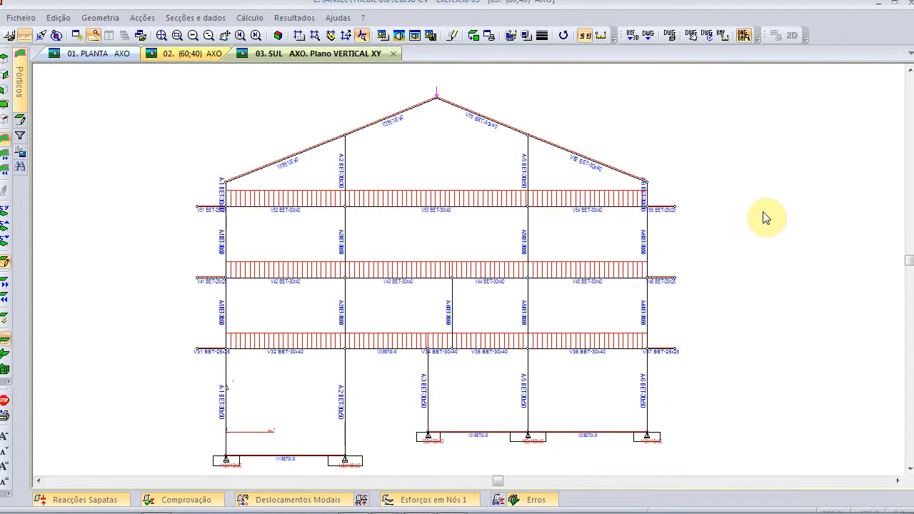
click(896, 203)
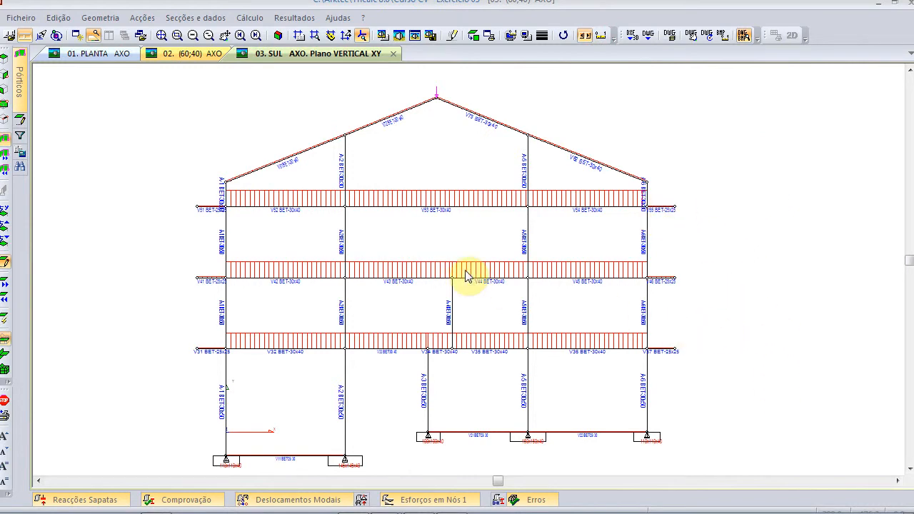
key(alt+Tab)
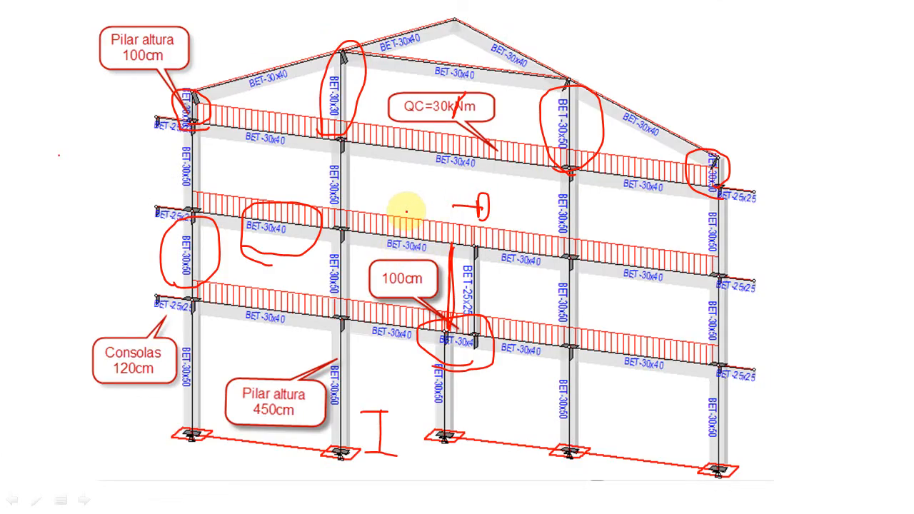
click(406, 210)
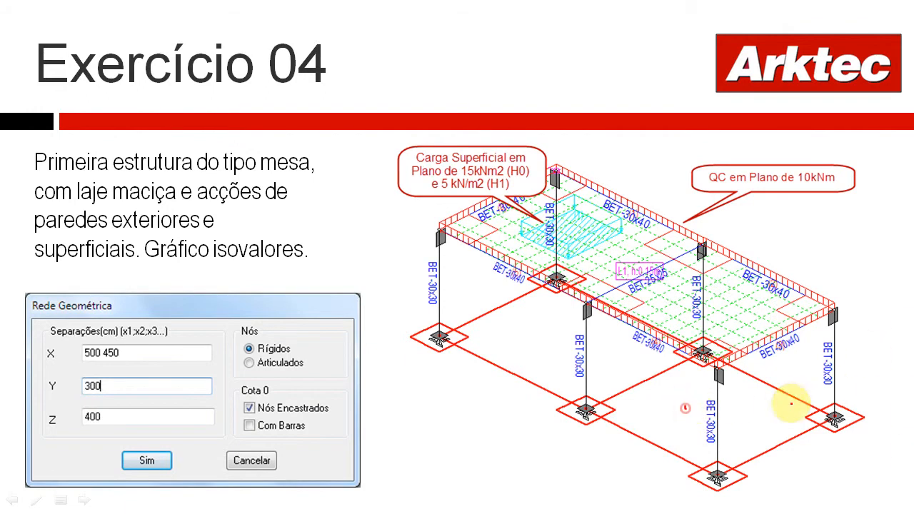
drag(600, 218, 643, 180)
drag(757, 333, 822, 257)
drag(743, 314, 814, 356)
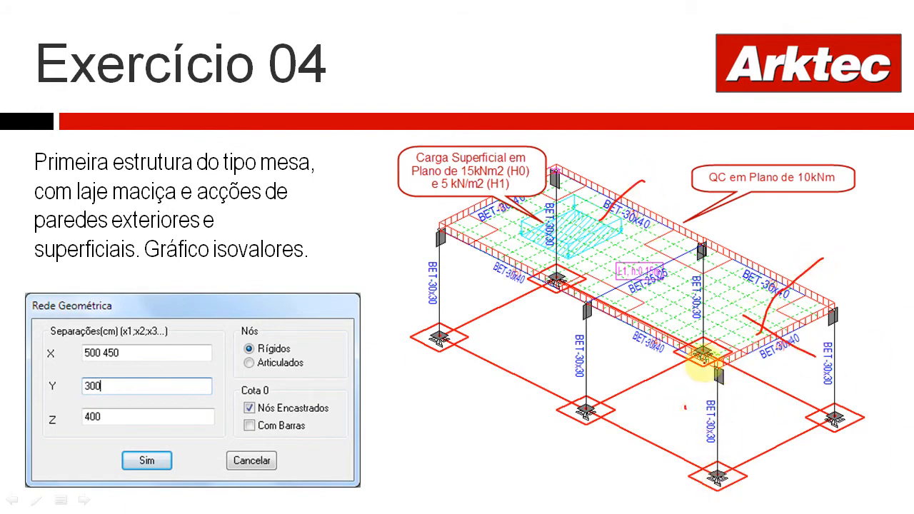
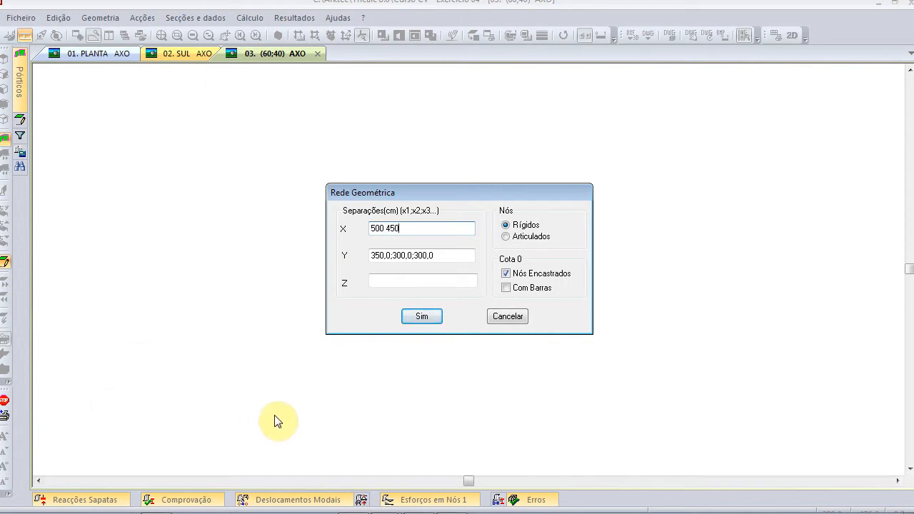
- Set the geometric grid's separations to Y 300 and Z 400 cm, keep the base nodes fixed (Nós Encastrados), and generate it
click(443, 253)
text(300)
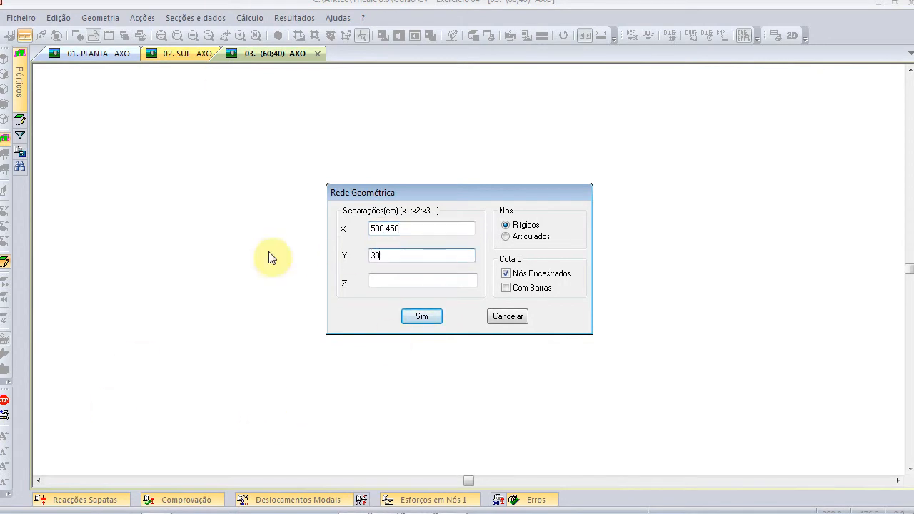
click(387, 287)
text(400)
click(504, 272)
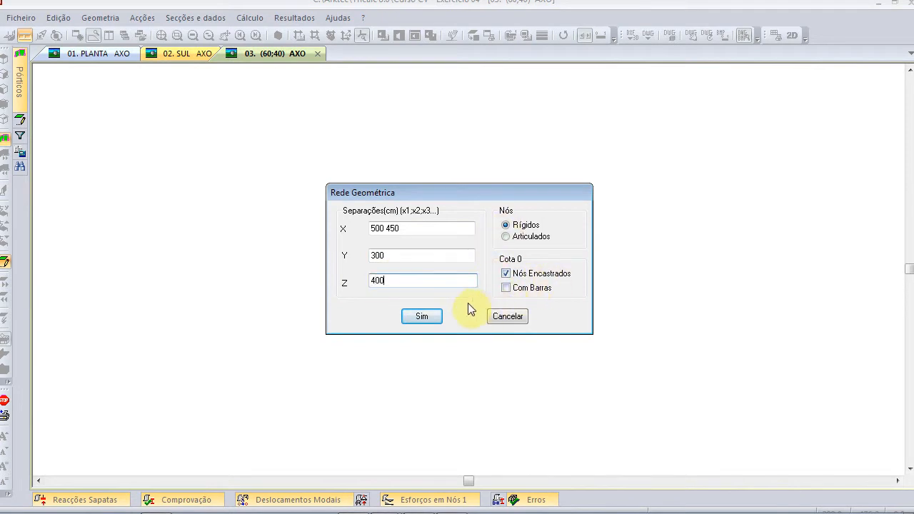
click(423, 316)
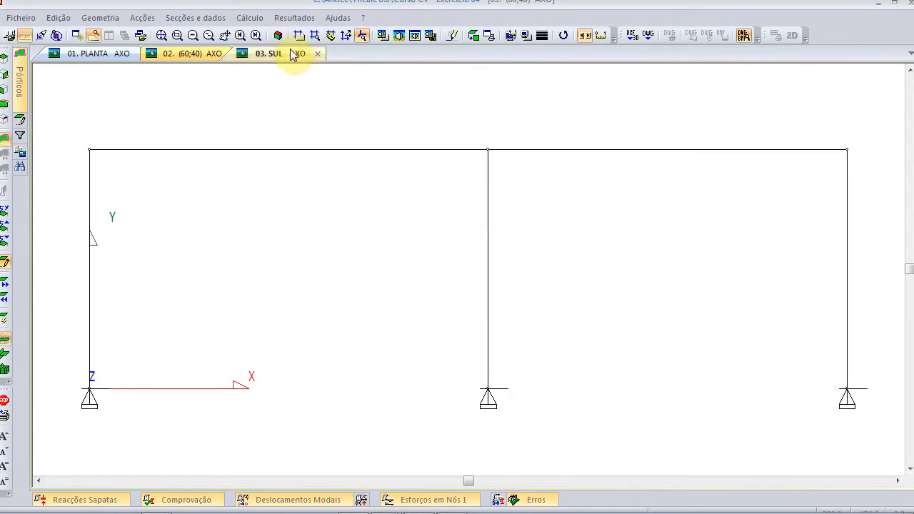
- Display the generated frame in an axonometric view with angles (50;30)
click(278, 36)
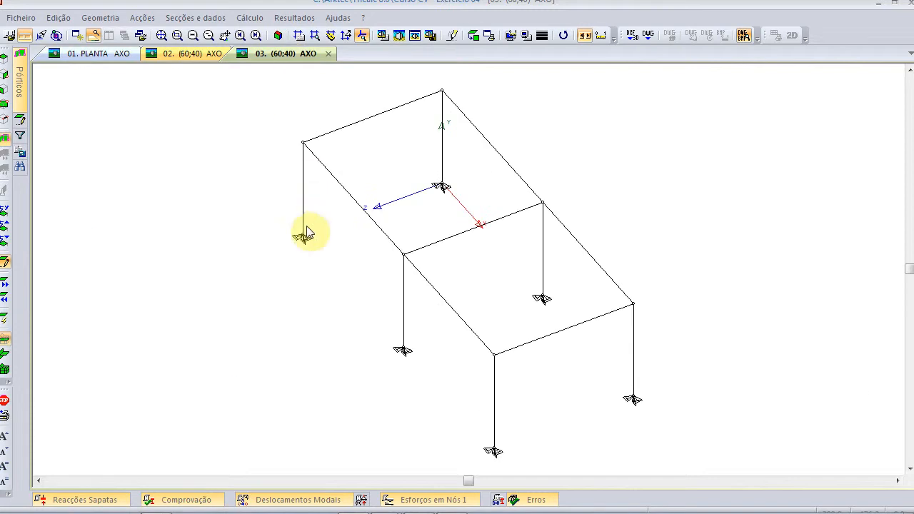
click(473, 314)
click(474, 261)
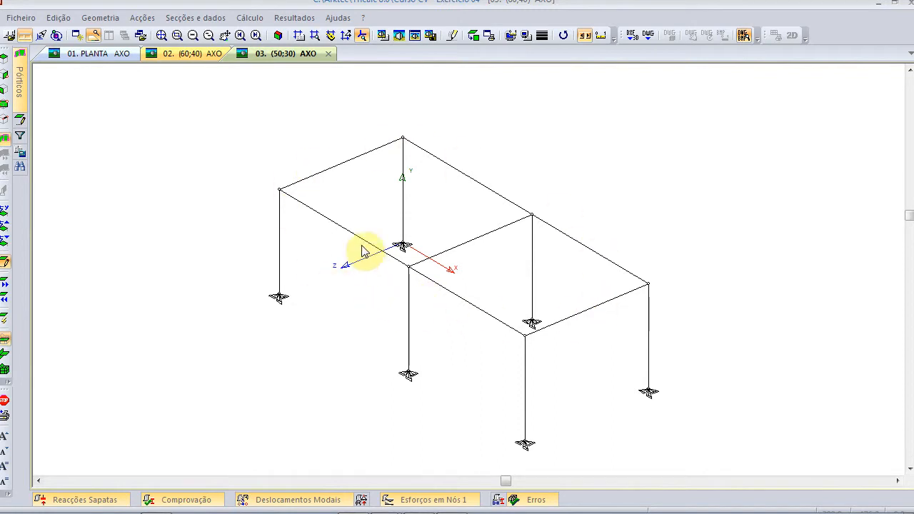
- Start introducing a solid slab named L1, keeping 50 cm separations, 15 cm thickness and centred BET 30x40 perimeter beams
click(91, 22)
mouse_move(146, 226)
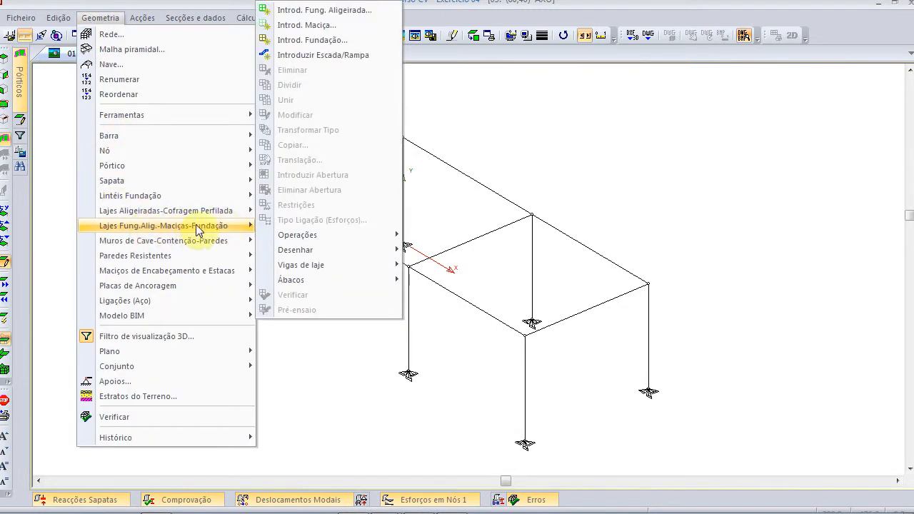
click(325, 27)
drag(402, 98, 250, 100)
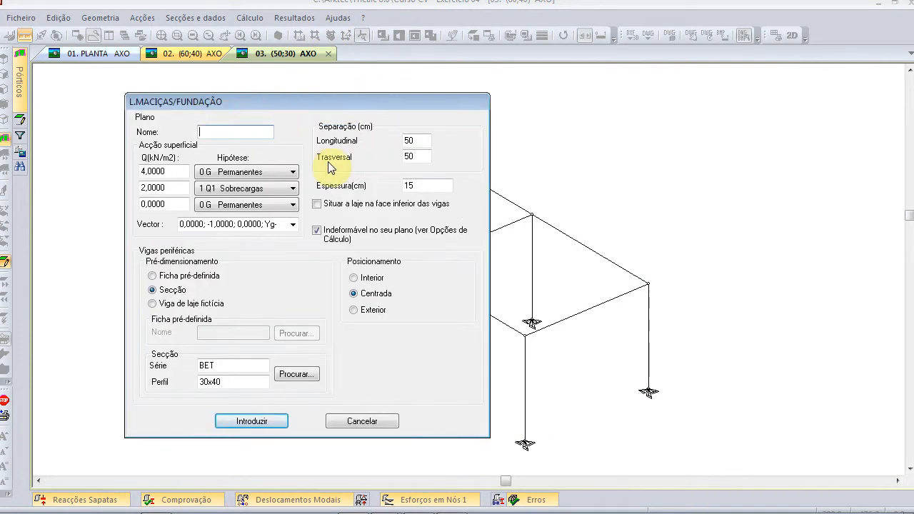
text(L1)
drag(176, 172, 70, 182)
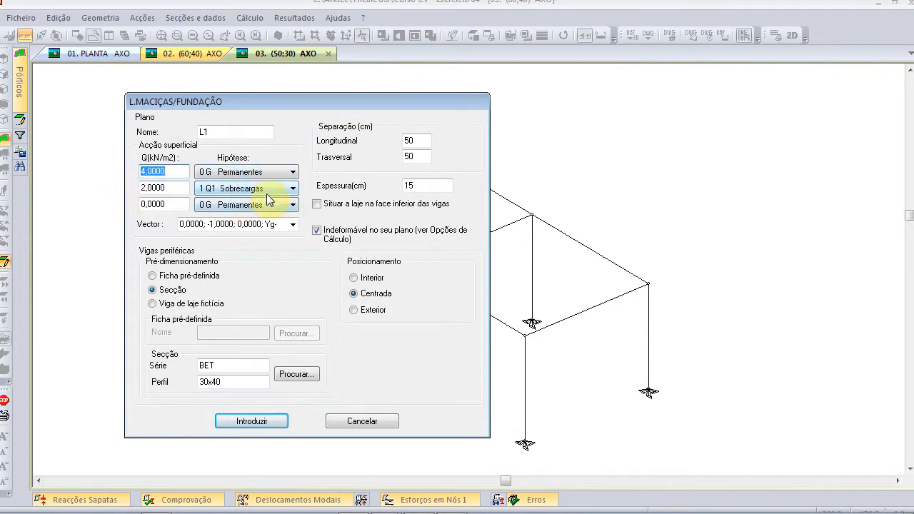
drag(180, 171, 71, 167)
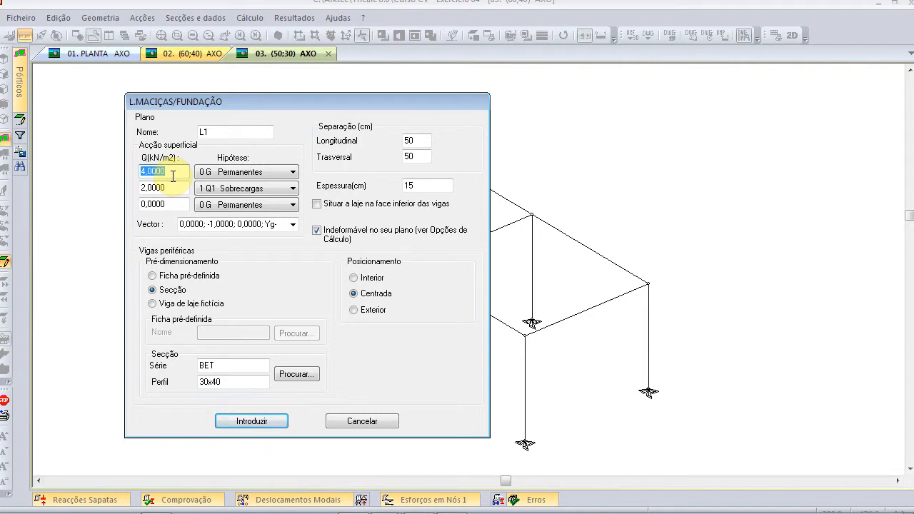
drag(171, 186, 105, 212)
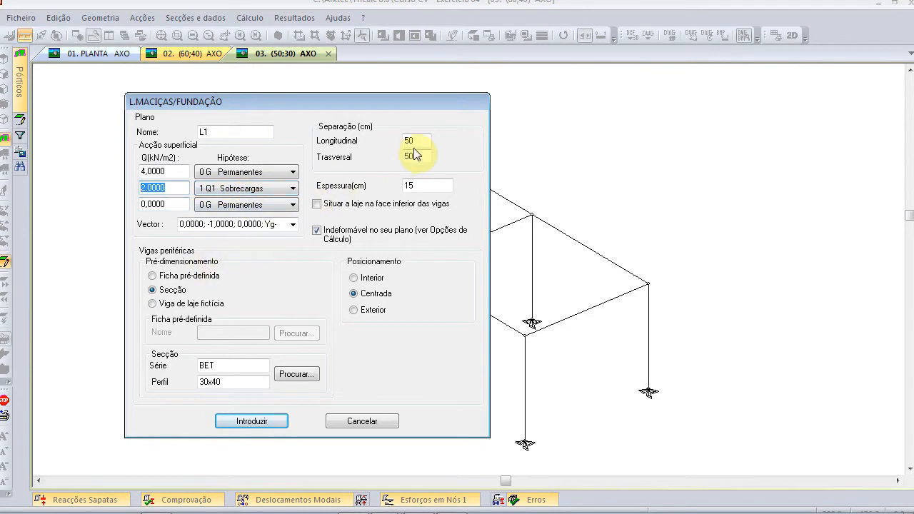
drag(425, 156, 319, 203)
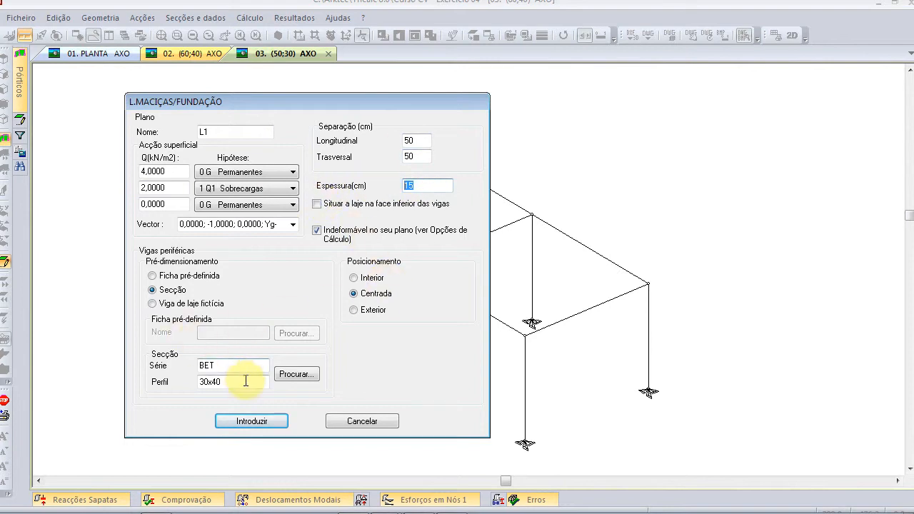
drag(243, 381, 140, 376)
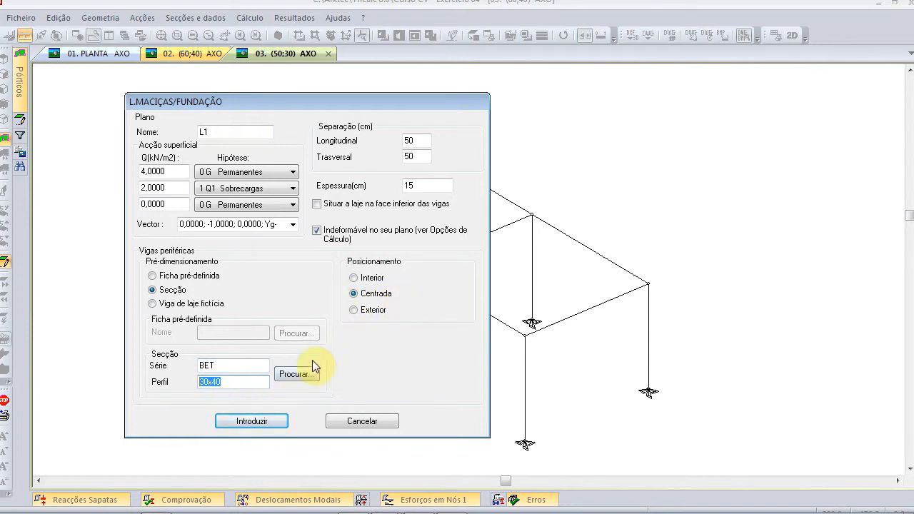
click(278, 422)
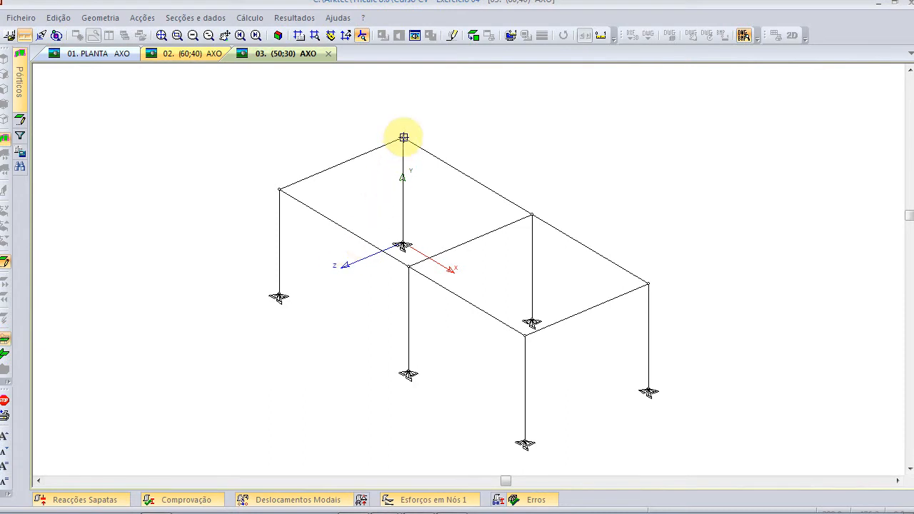
- Try to define the slab's plane from nodes along the frame's upper rear edge, restarting the slab with the name LM
click(403, 136)
click(531, 214)
click(646, 283)
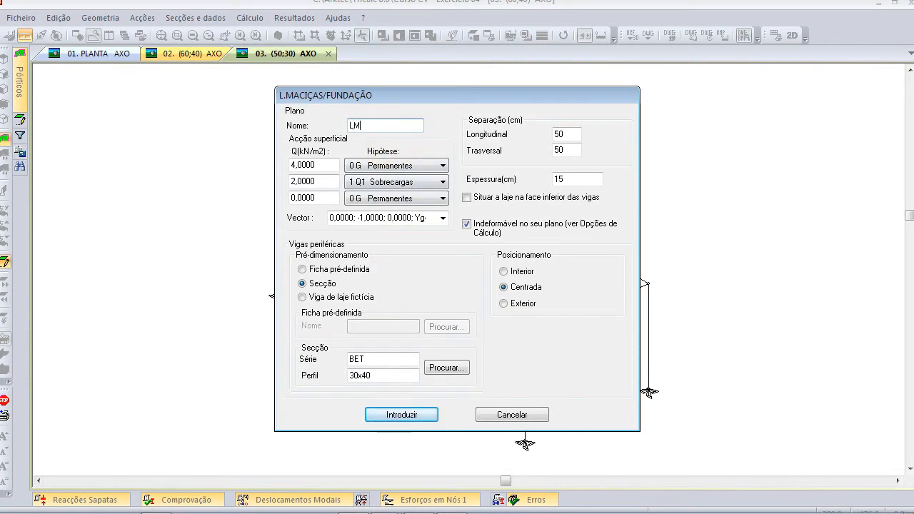
click(401, 416)
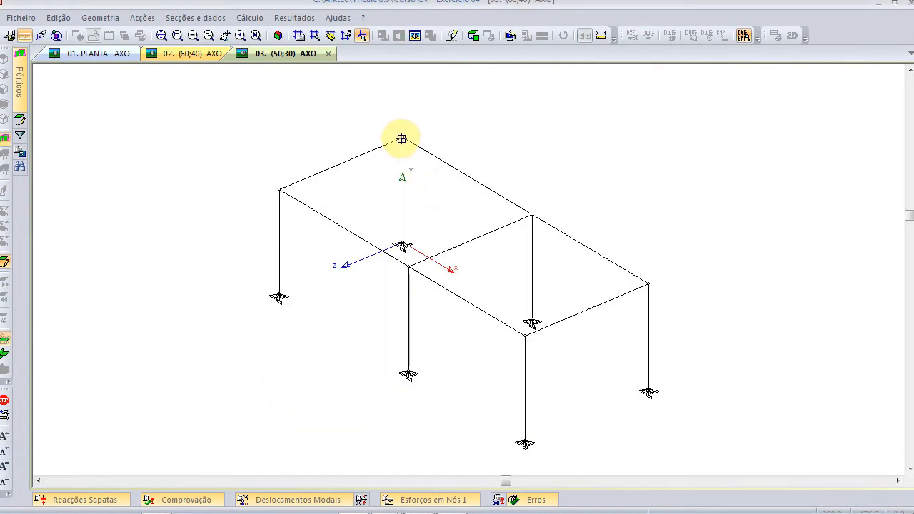
click(401, 139)
click(649, 279)
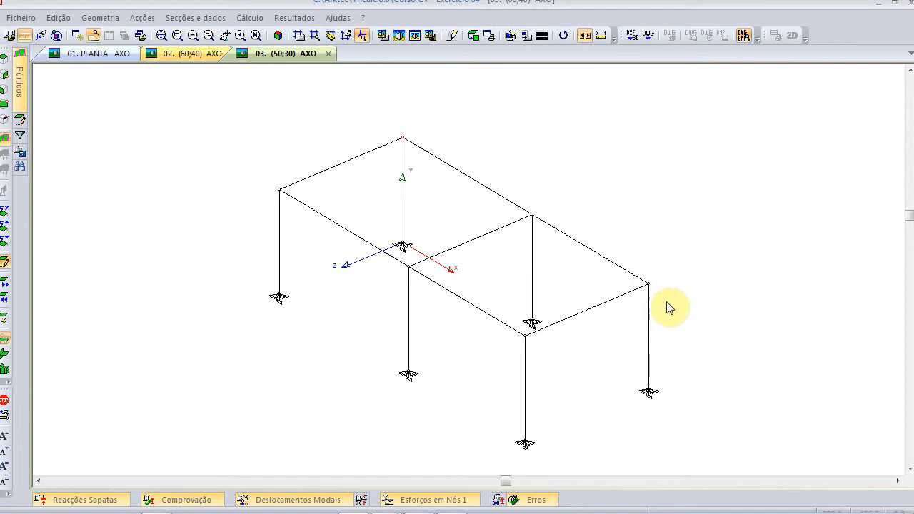
- Introduce a 15 cm solid slab named LM on the plane through three upper corner nodes, directed along the rear edge
right_click(652, 289)
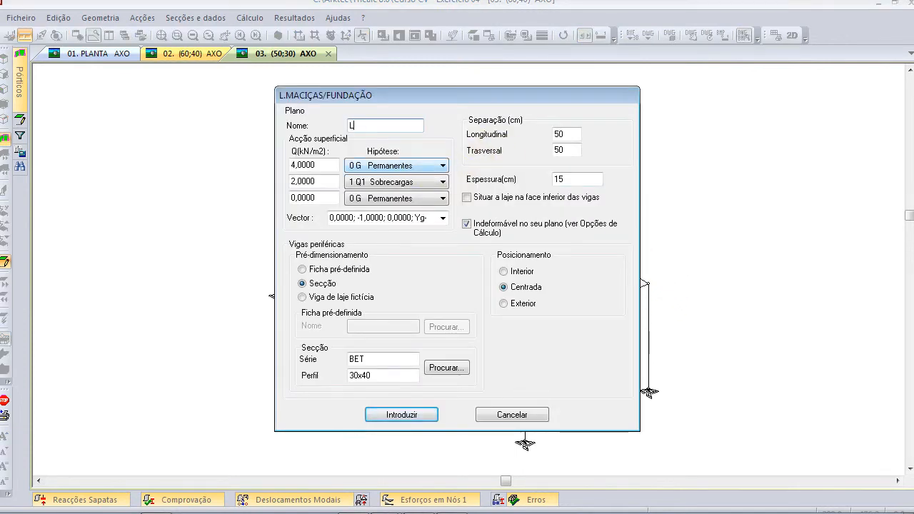
text(LM)
click(389, 415)
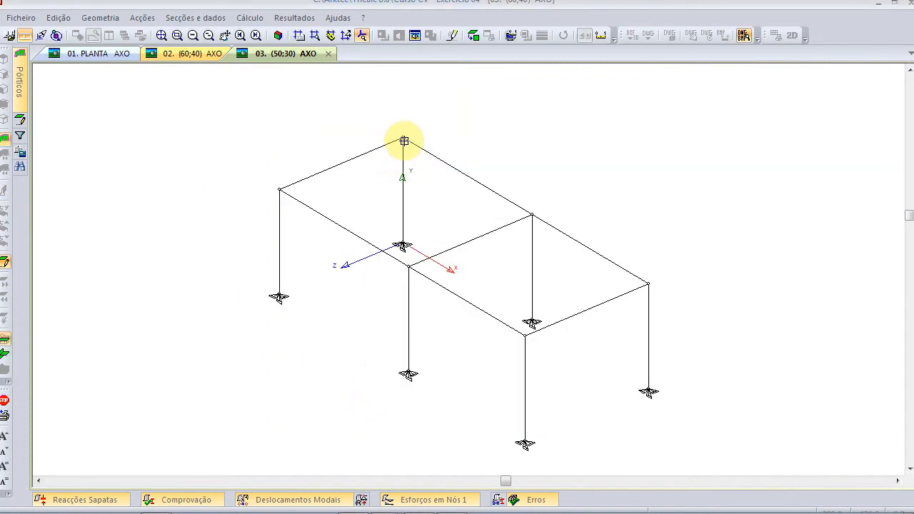
click(403, 137)
click(648, 283)
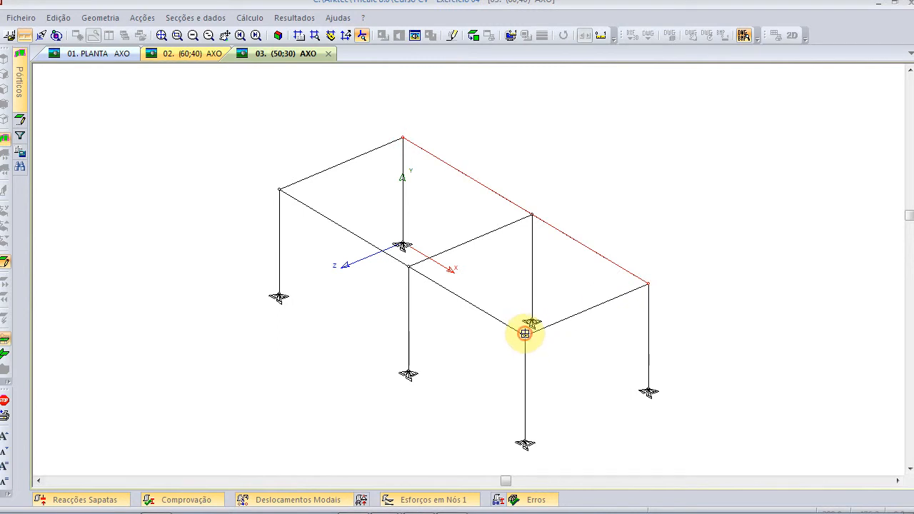
click(524, 333)
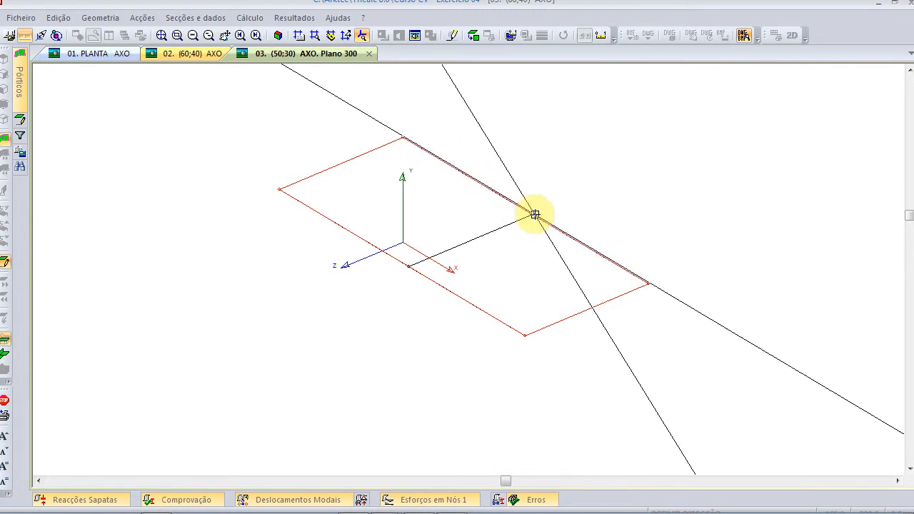
click(532, 213)
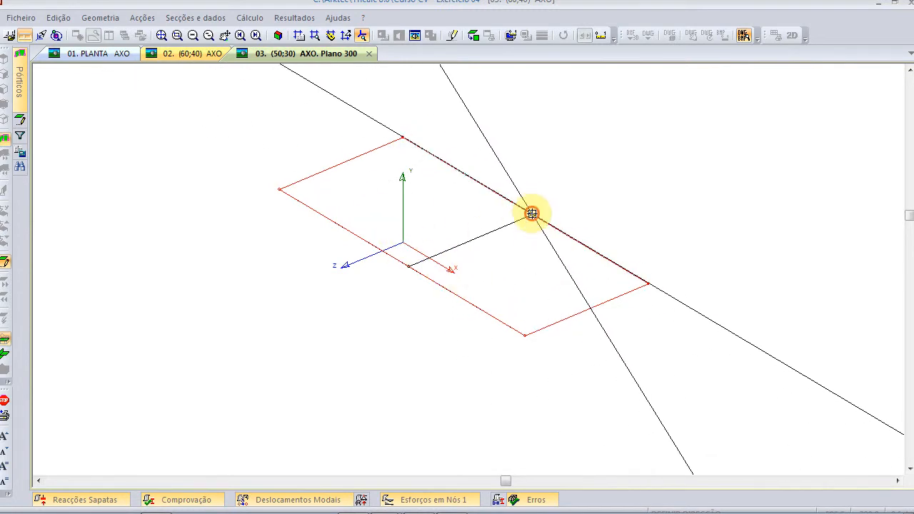
click(503, 296)
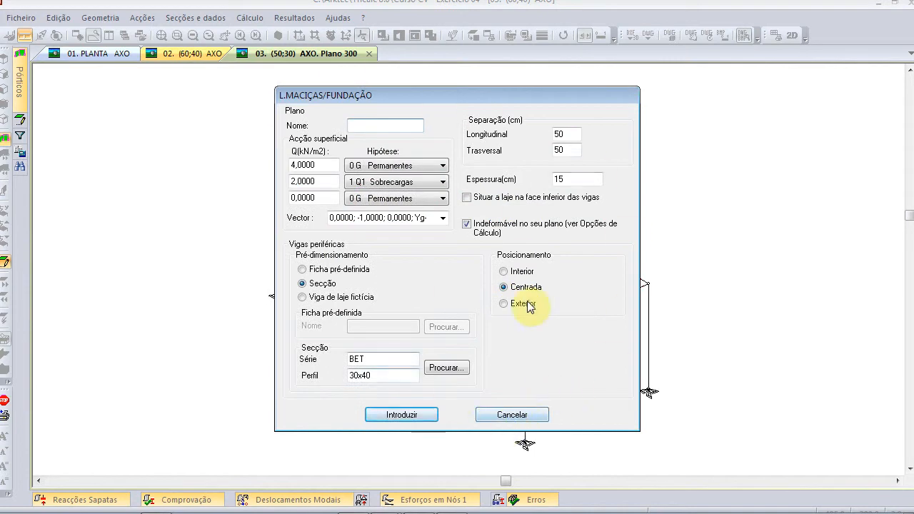
click(510, 414)
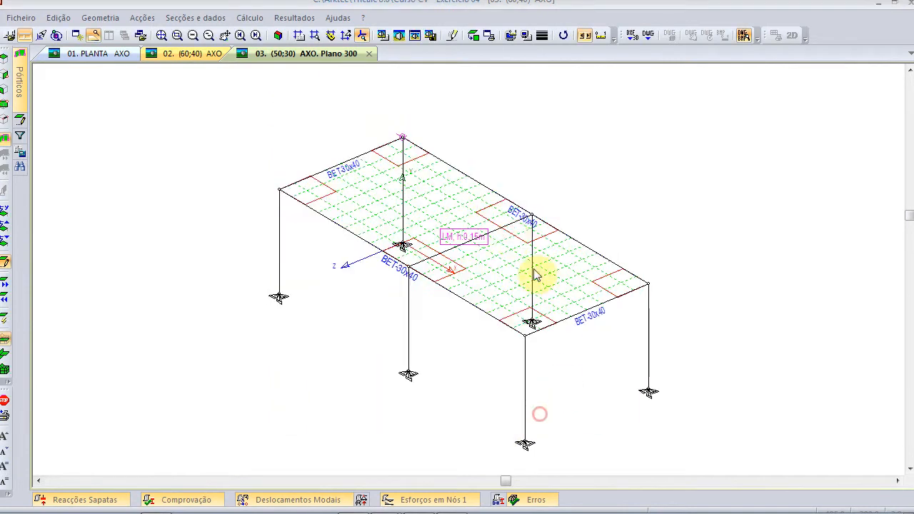
scroll(517, 275, up, 3)
scroll(515, 307, down, 1)
scroll(493, 318, down, 1)
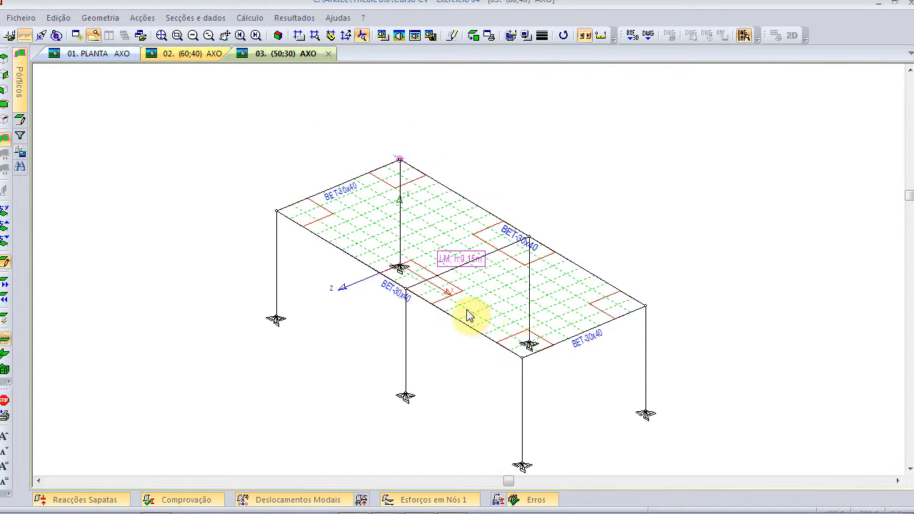
scroll(469, 323, up, 2)
scroll(679, 416, down, 1)
scroll(693, 396, down, 1)
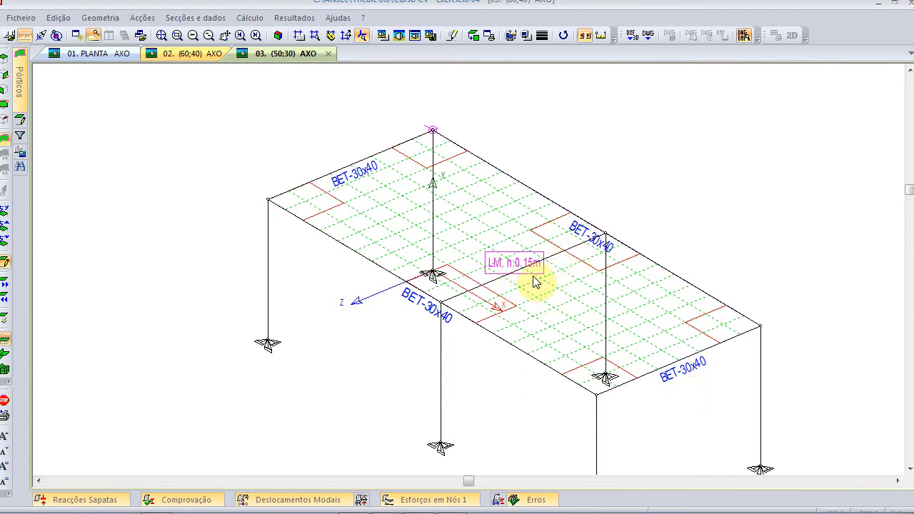
- Check the intermediate beam and column sections on the Exercício 04 slide, circling their labels, and return to the structural model
key(alt+Tab)
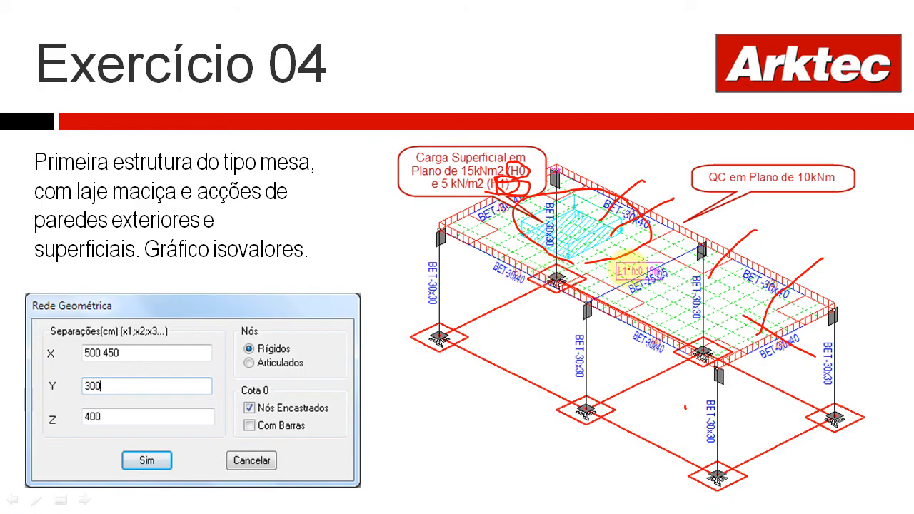
right_click(536, 116)
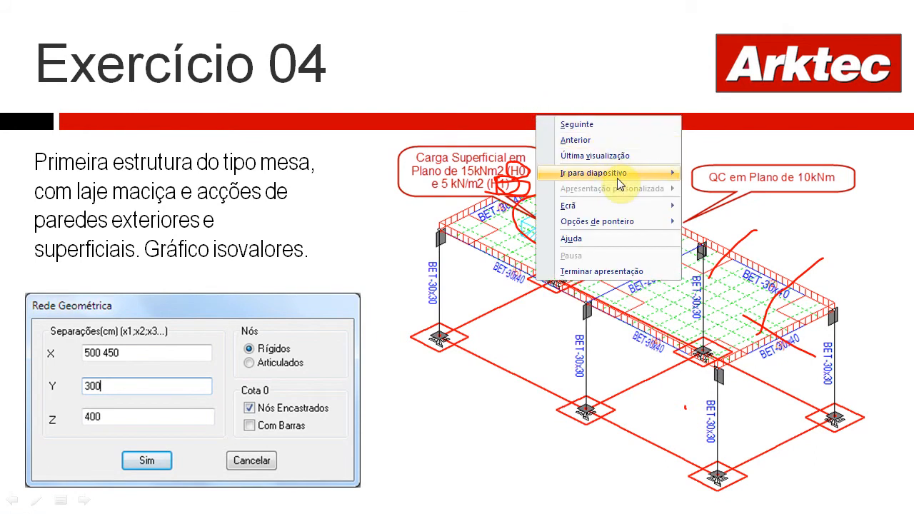
mouse_move(651, 207)
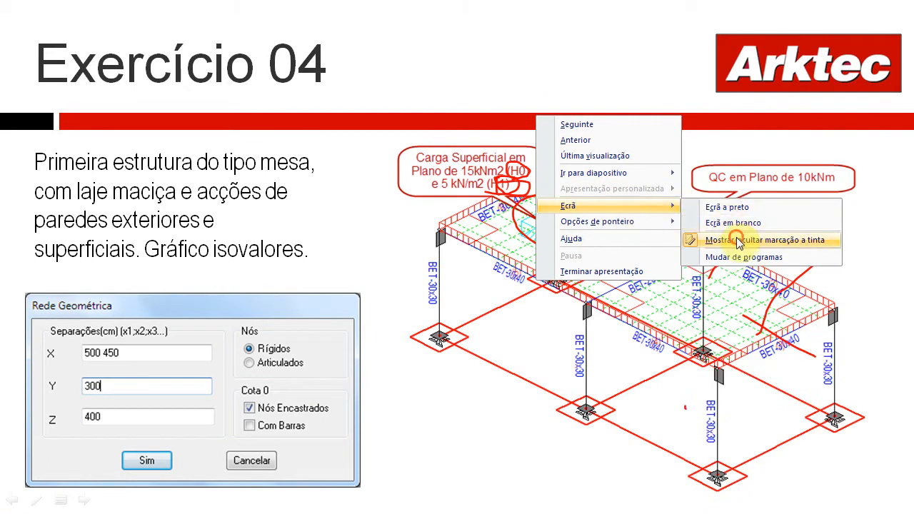
click(678, 237)
mouse_move(631, 294)
mouse_down()
mouse_move(672, 289)
mouse_move(654, 250)
mouse_move(614, 289)
mouse_move(654, 302)
mouse_up()
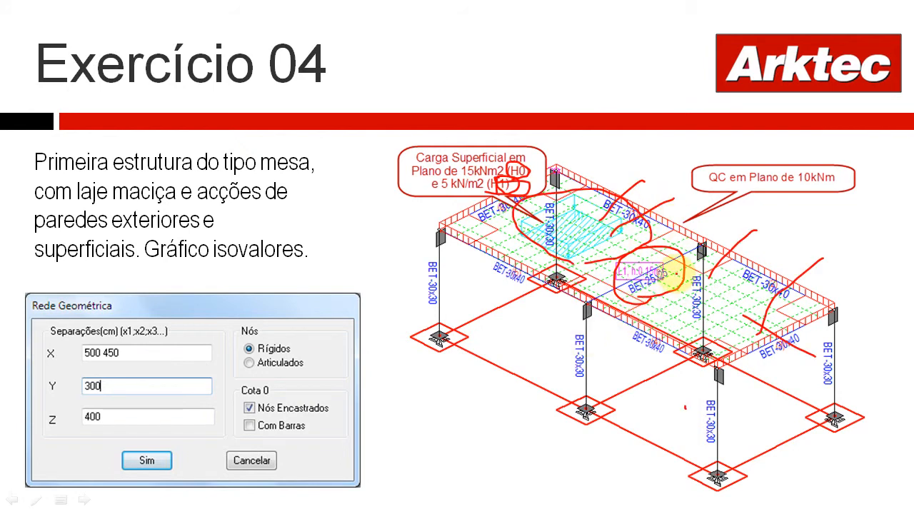
mouse_move(595, 385)
mouse_down()
mouse_move(591, 324)
mouse_move(589, 386)
mouse_up()
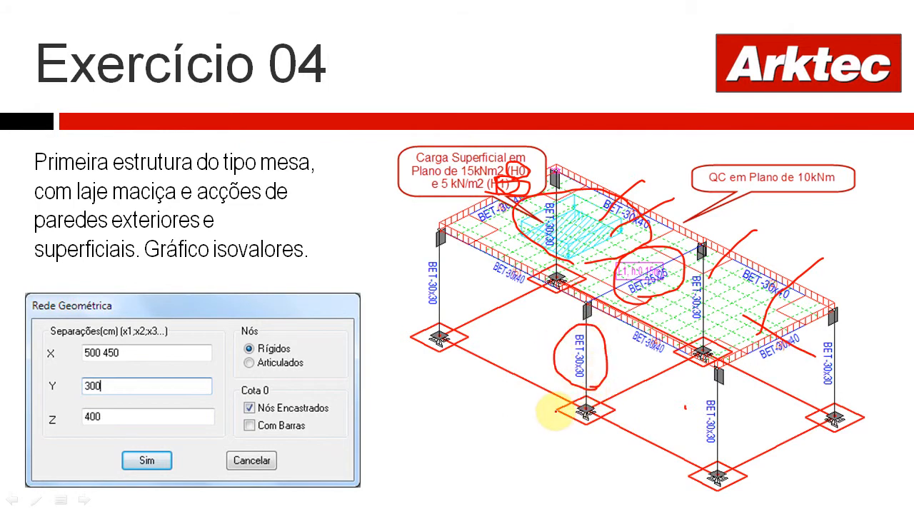
key(alt+Tab)
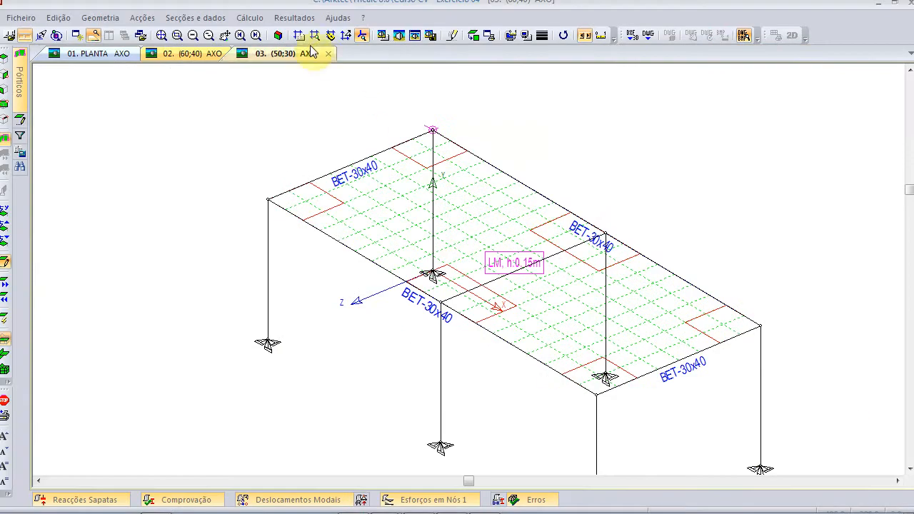
- Assign the 25x25 profile of the BET series to the intermediate beam between the two middle columns
click(205, 18)
click(217, 79)
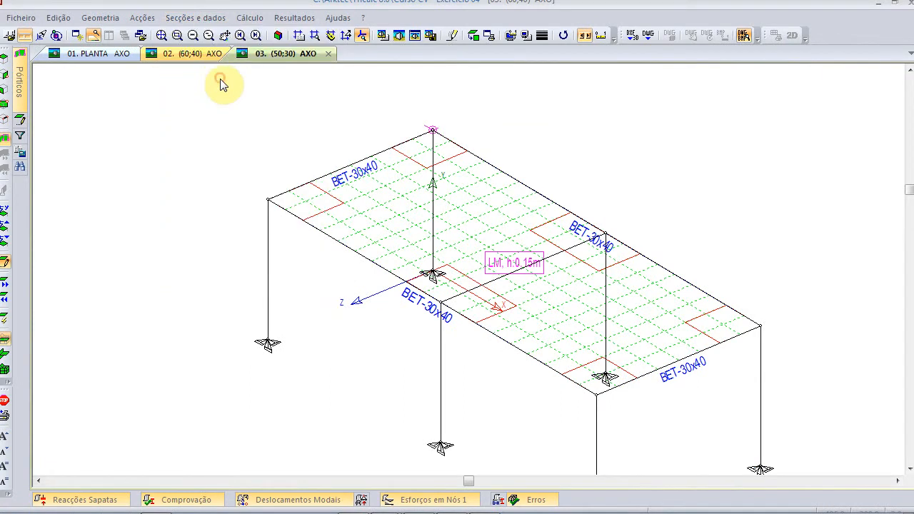
double_click(314, 172)
text(25x)
text(40)
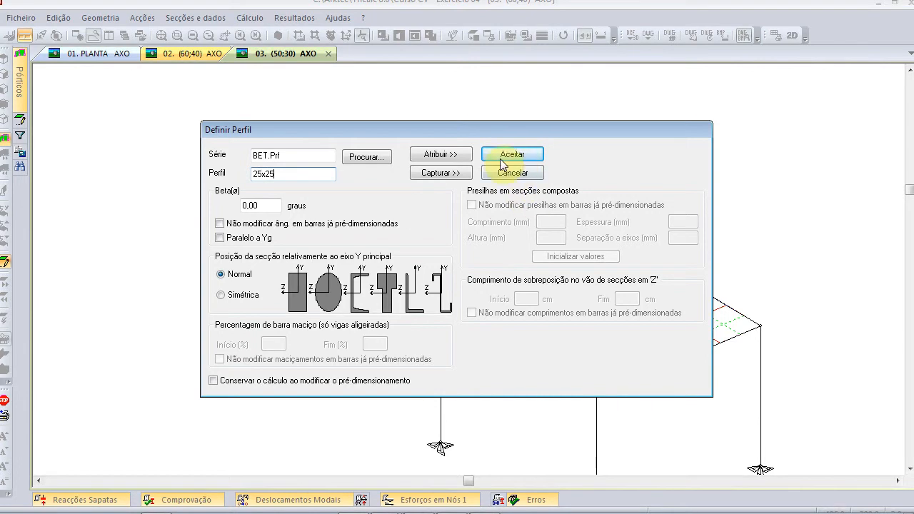
click(504, 156)
click(495, 275)
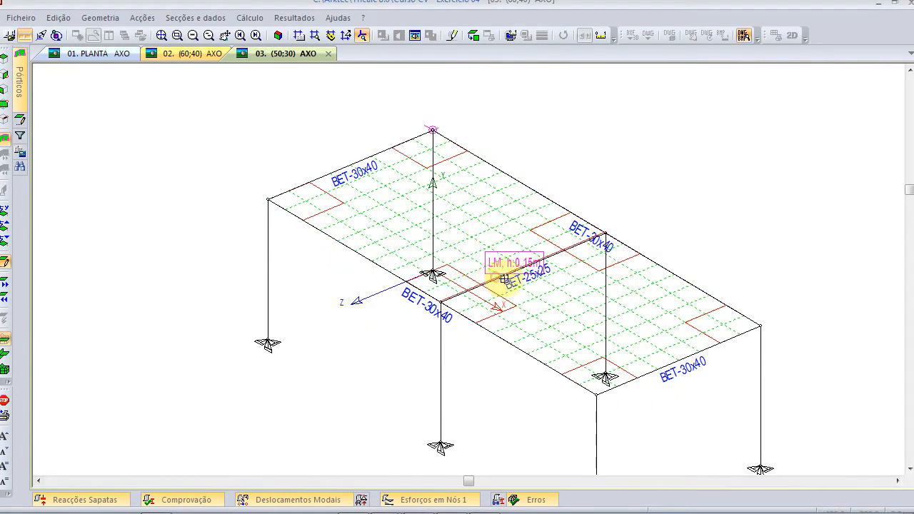
- Assign the 30x30 profile of the BET series to all six columns of the frame
right_click(266, 120)
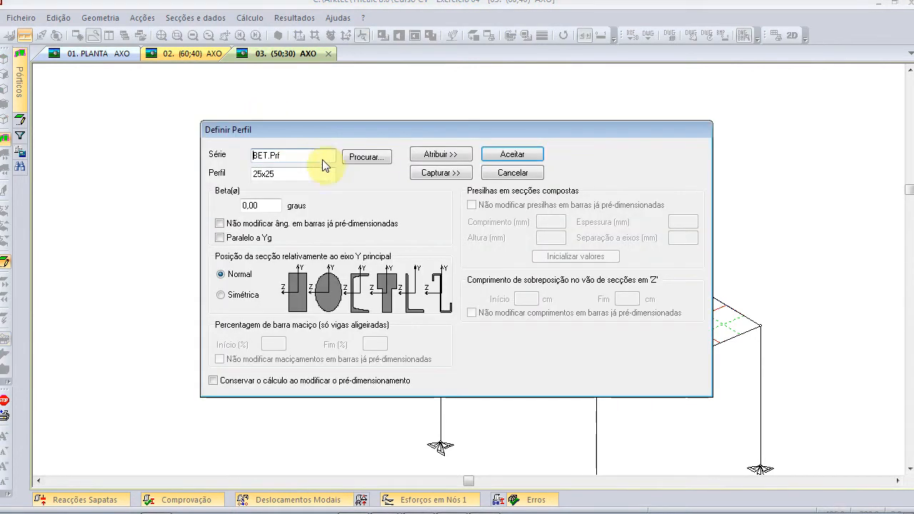
drag(305, 173, 167, 173)
text(30x30)
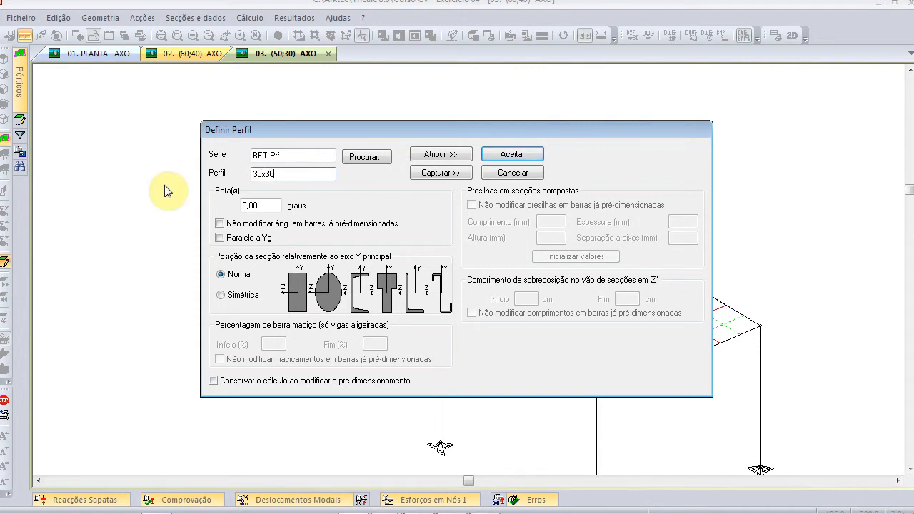
click(437, 155)
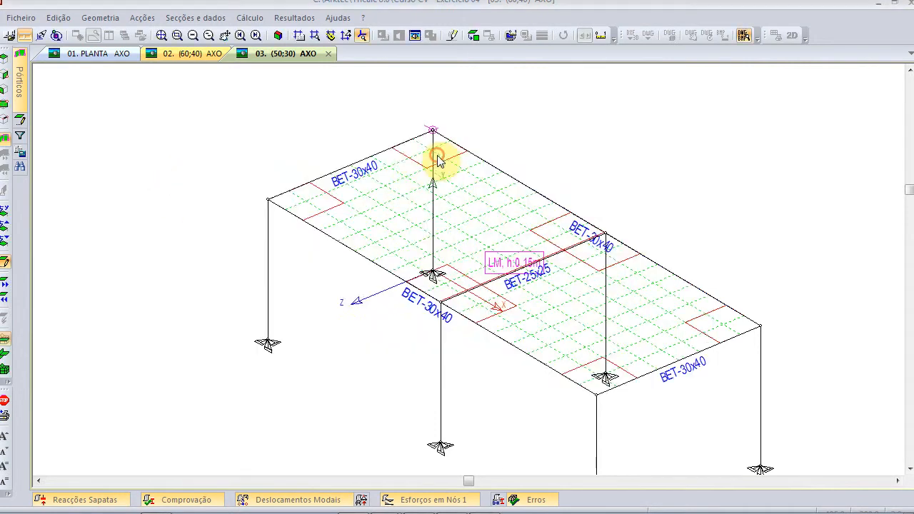
click(263, 267)
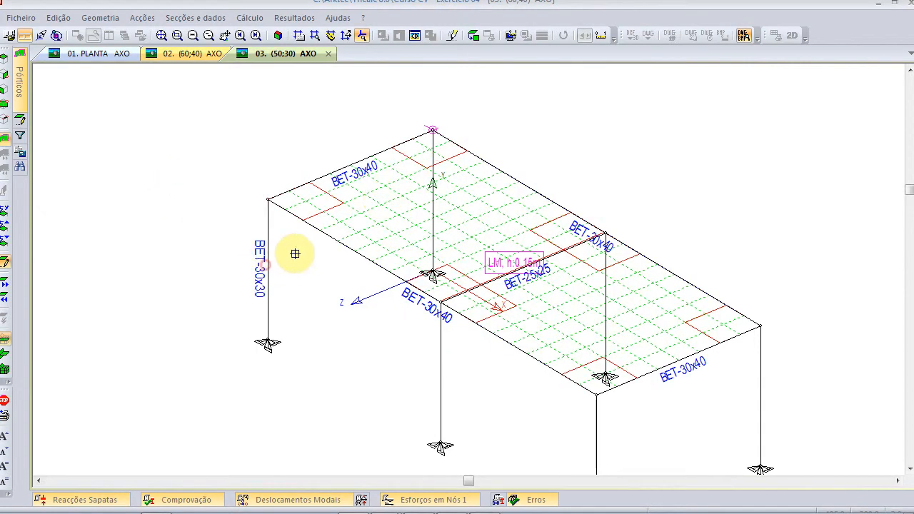
click(430, 165)
click(436, 347)
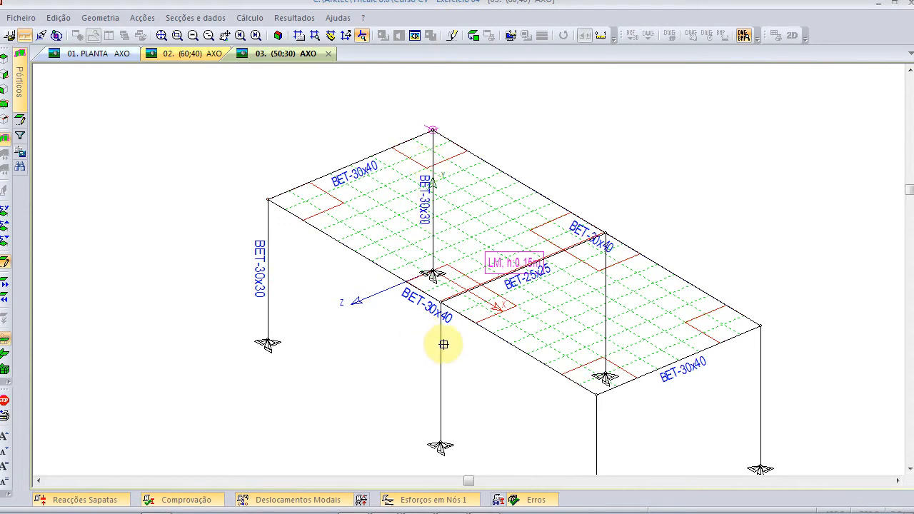
click(602, 282)
scroll(602, 347, down, 2)
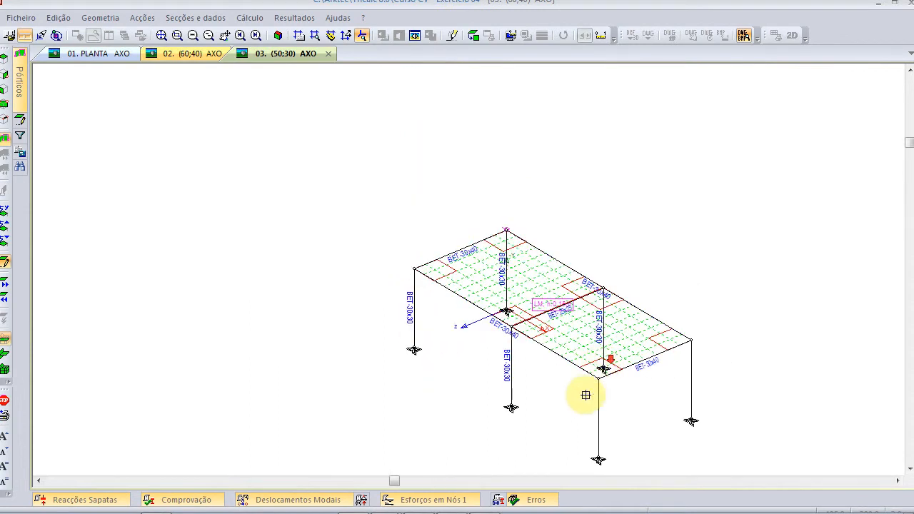
click(691, 394)
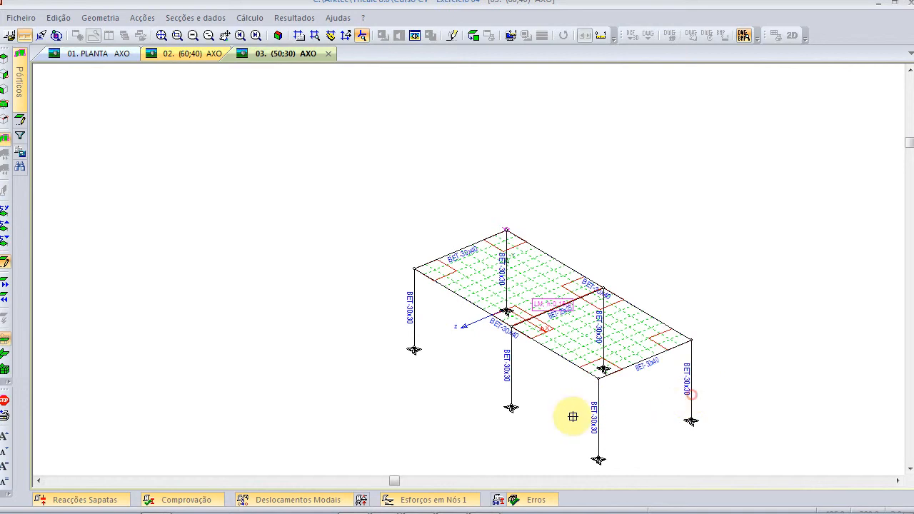
right_click(392, 158)
click(513, 173)
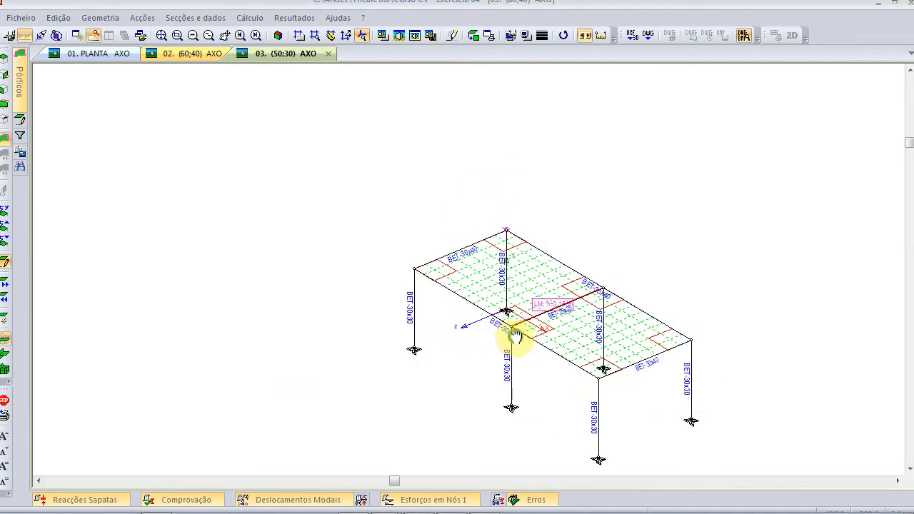
- Introduce isolated footings at the supports of all six columns
middle_drag(516, 337, 407, 310)
scroll(420, 371, up, 3)
middle_drag(419, 372, 500, 357)
click(100, 18)
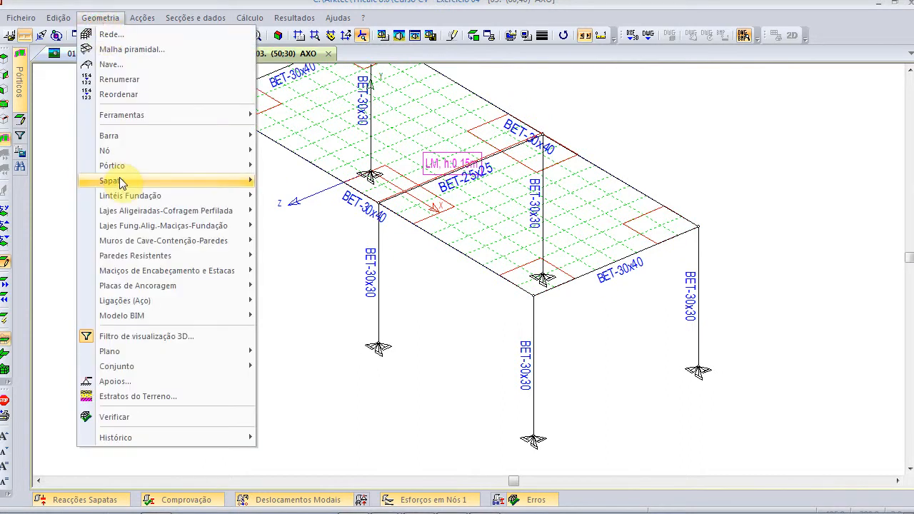
mouse_move(134, 178)
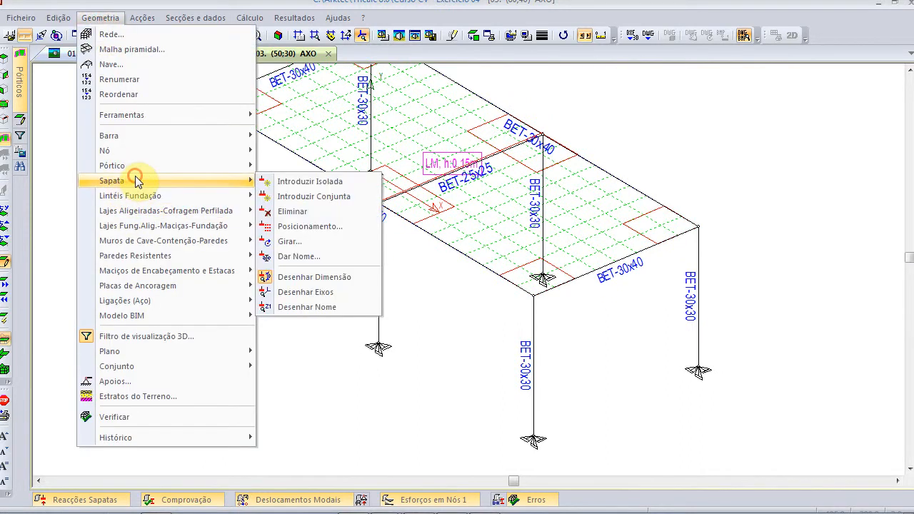
click(309, 182)
scroll(295, 177, down, 2)
drag(146, 100, 699, 424)
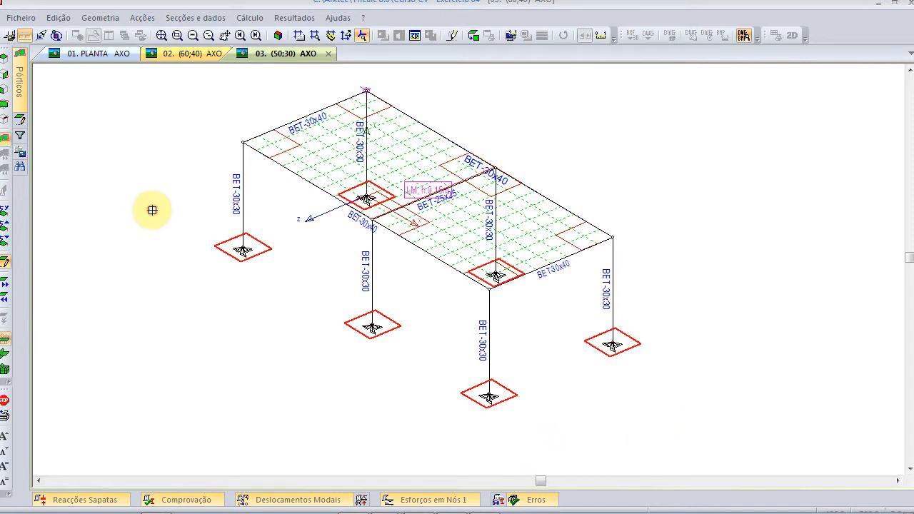
- Introduce foundation beams (Lintéis Fundação) around the closed perimeter, linking the outer footings through the four corner supports
click(100, 18)
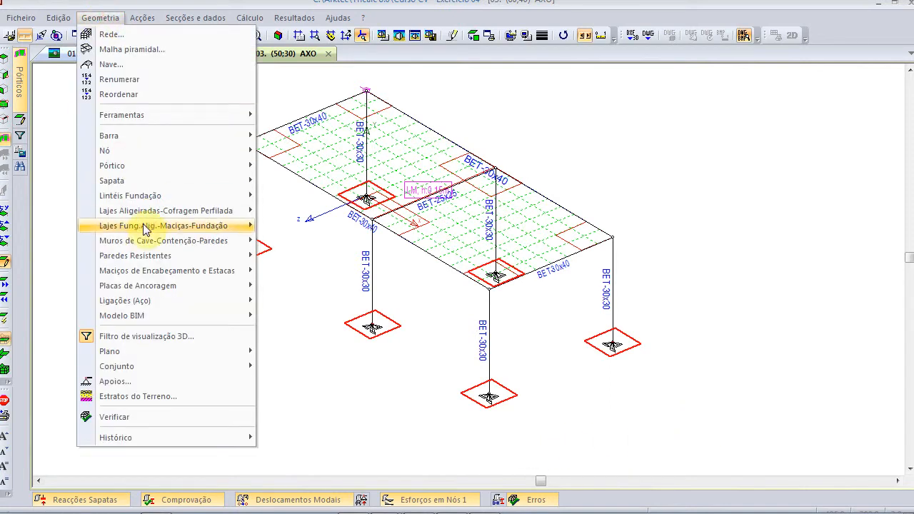
mouse_move(151, 197)
click(325, 195)
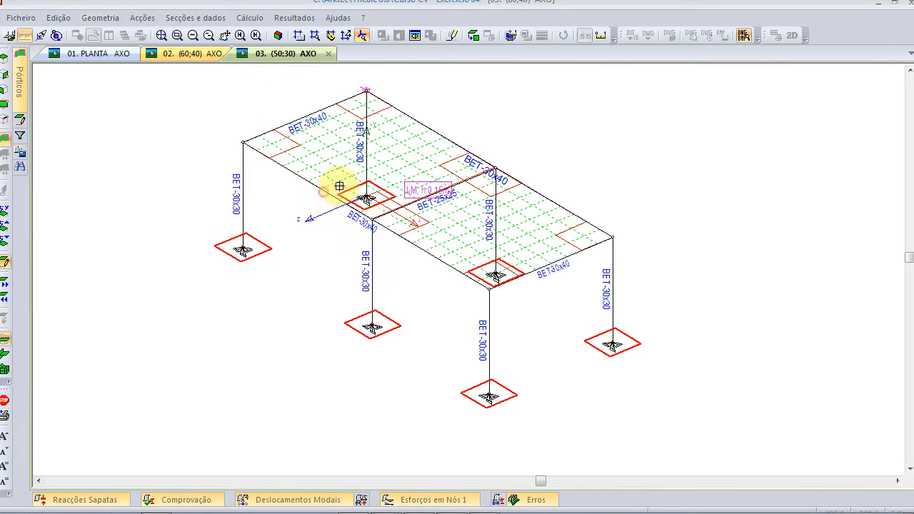
click(366, 196)
click(610, 344)
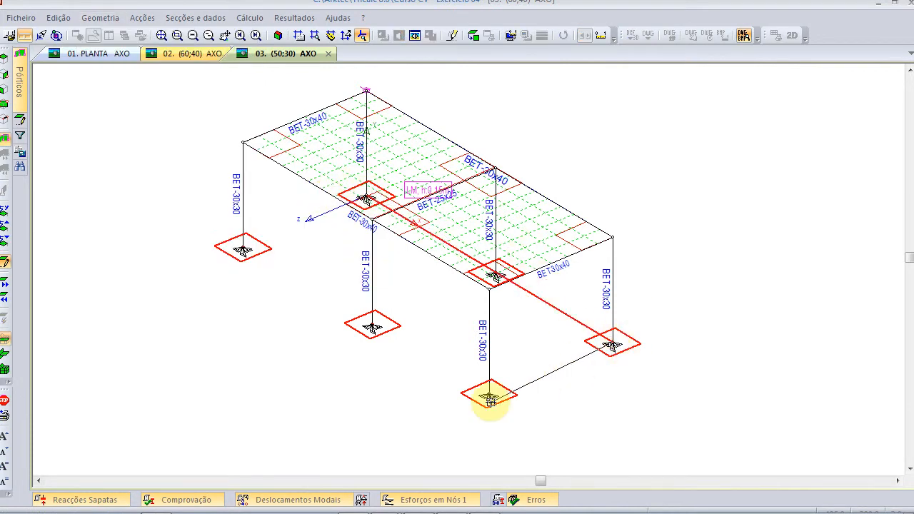
click(489, 396)
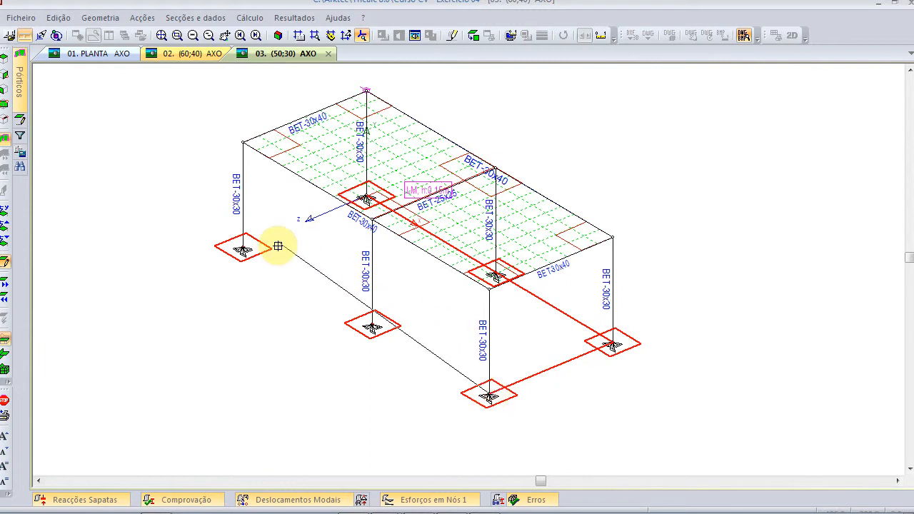
click(244, 247)
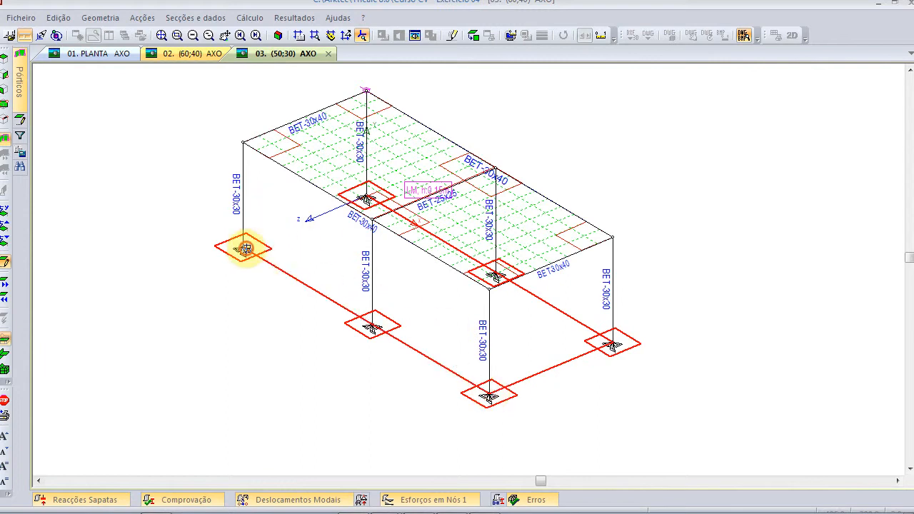
click(366, 197)
- Check the foundation layout on the Exercício 04 slide and add a transverse foundation beam between the two middle footings
key(alt+Tab)
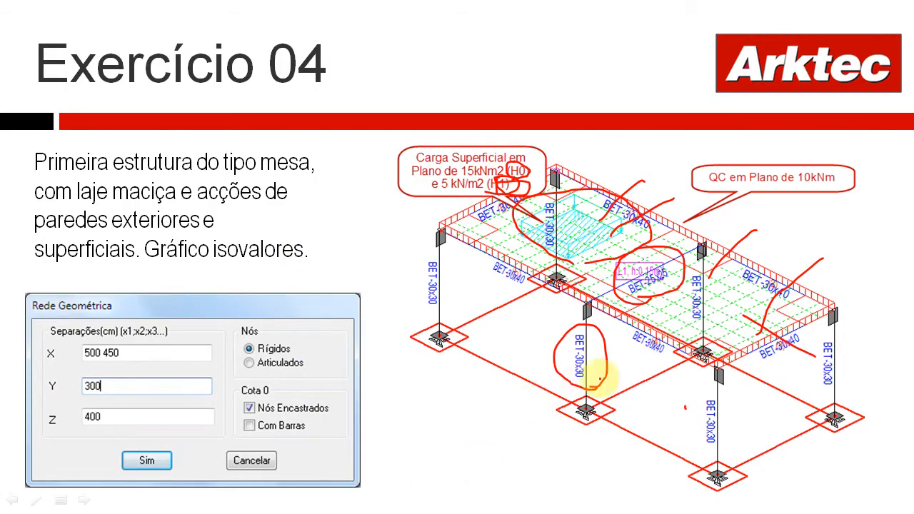
key(alt+Tab)
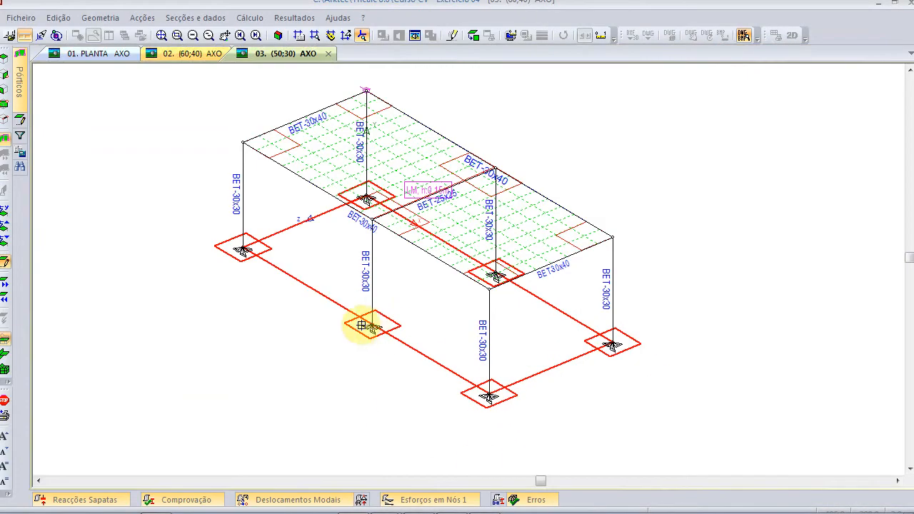
click(370, 326)
click(496, 274)
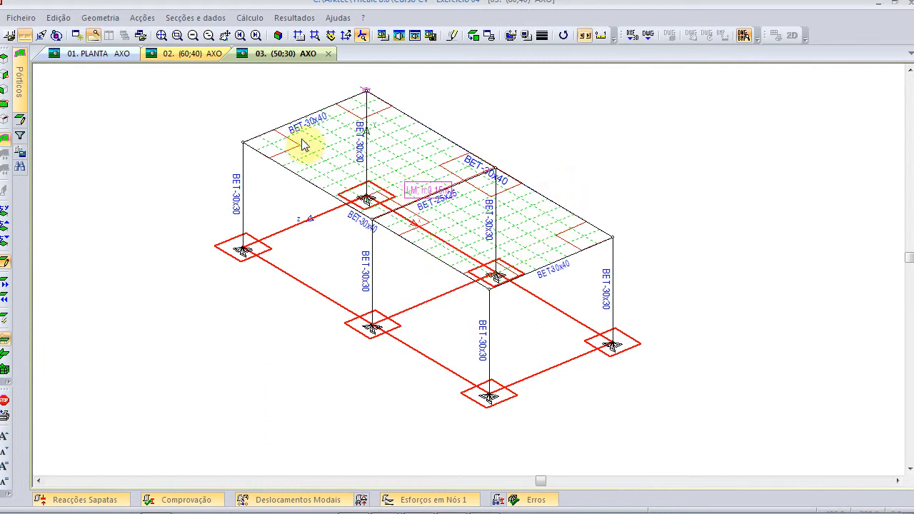
- Renumber and reorder the structure's nodes and bars
click(97, 18)
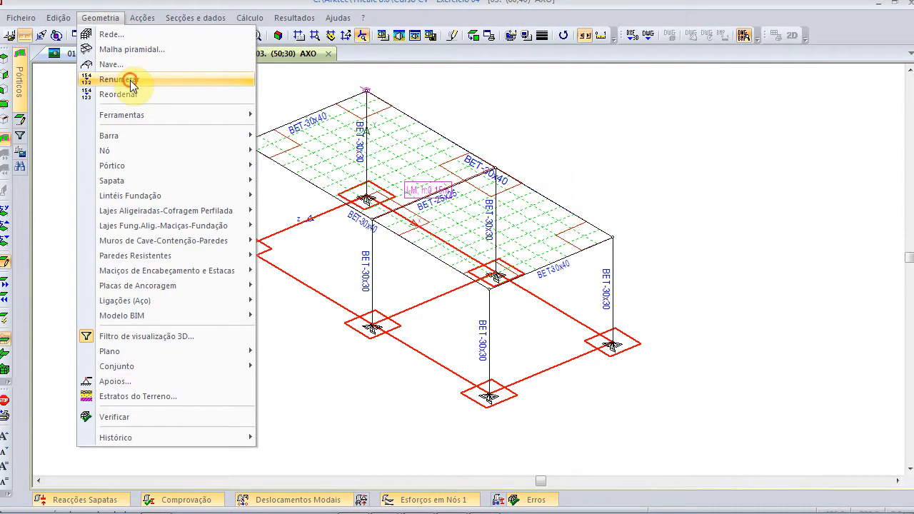
click(117, 80)
click(114, 19)
click(117, 93)
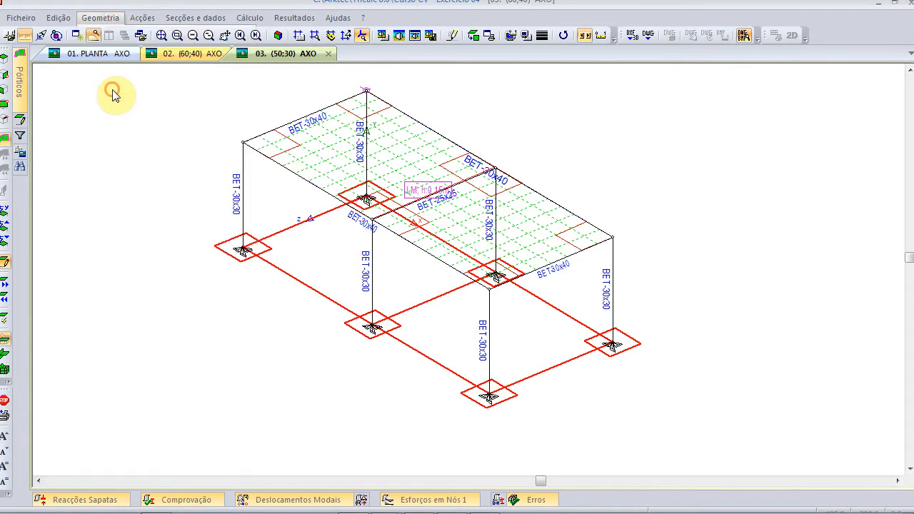
- Verify the structure's geometry and dismiss the verification result
click(114, 18)
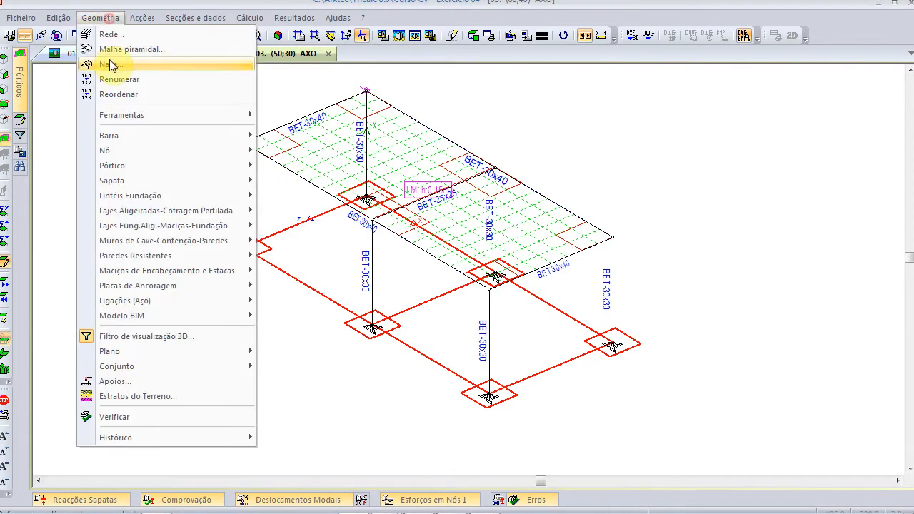
click(152, 418)
click(421, 367)
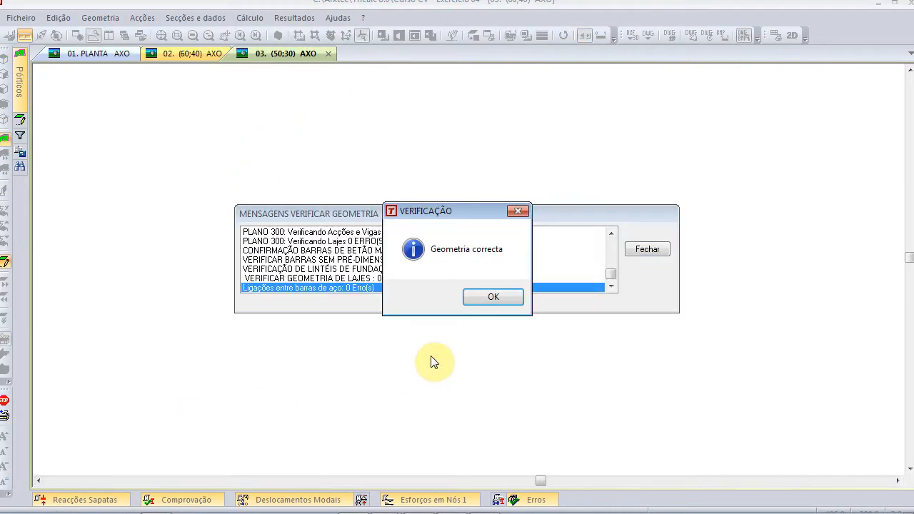
click(497, 296)
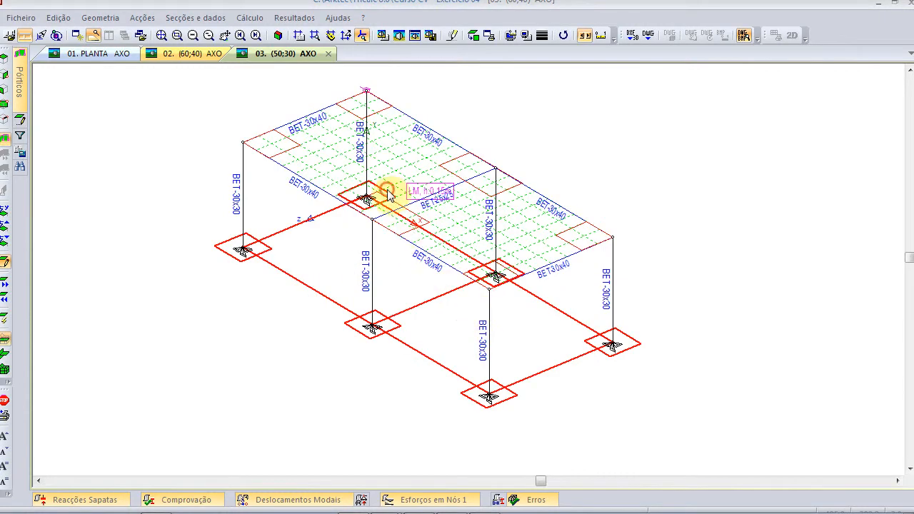
- Examine the slab mesh around the intermediate beam and the section labels on the beams and columns
scroll(460, 207, up, 3)
middle_drag(483, 147, 473, 247)
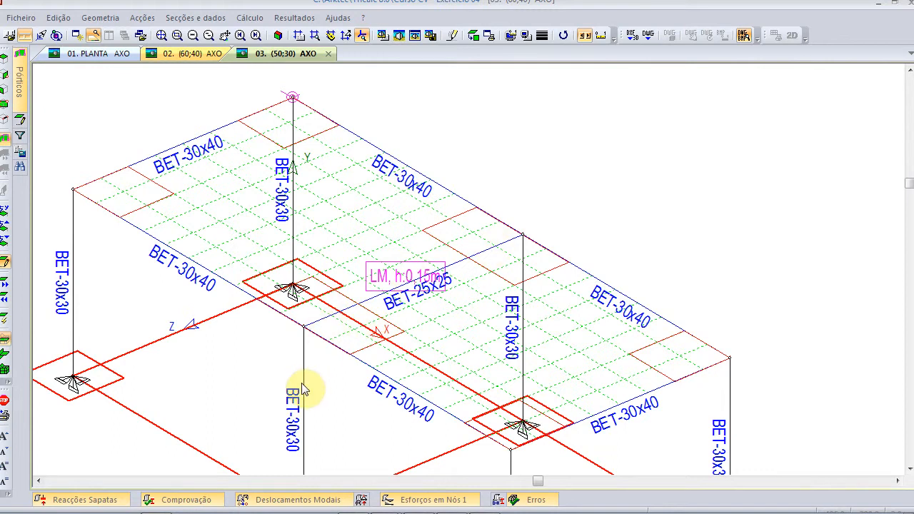
scroll(300, 388, up, 2)
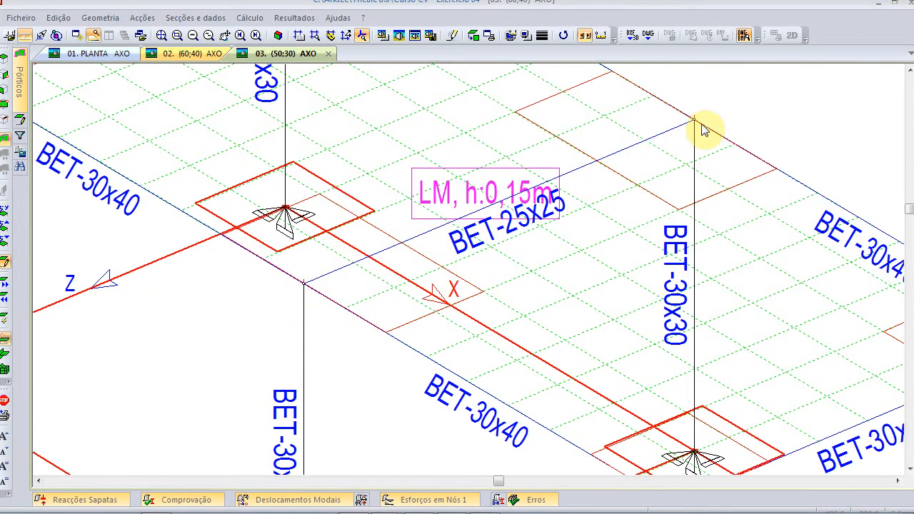
scroll(509, 330, down, 1)
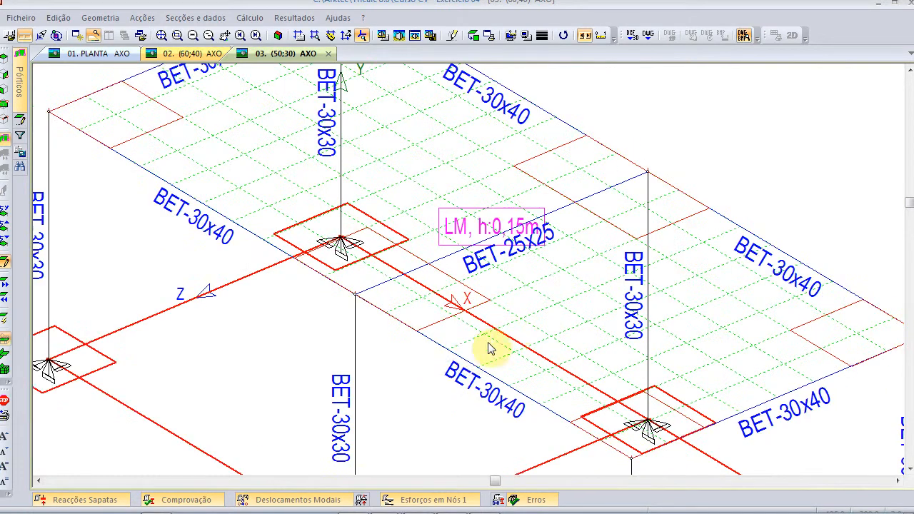
scroll(552, 332, down, 1)
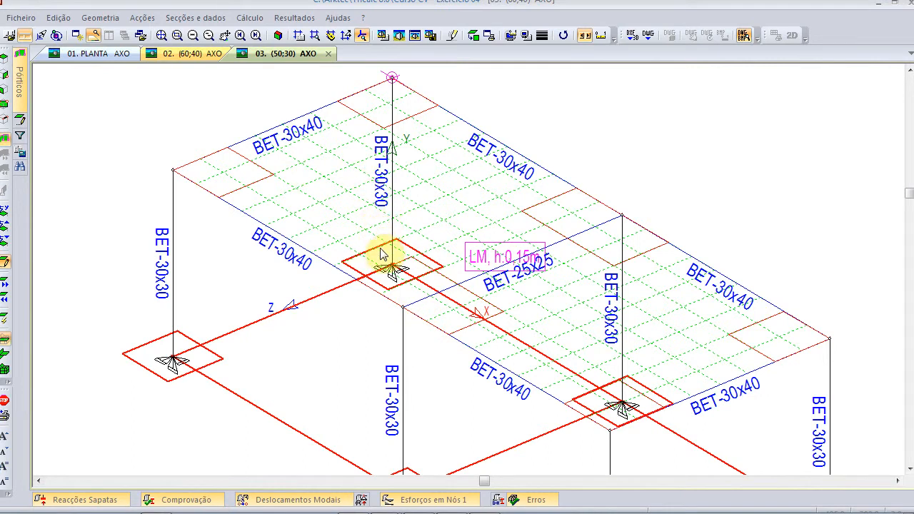
scroll(381, 255, down, 2)
scroll(422, 215, up, 1)
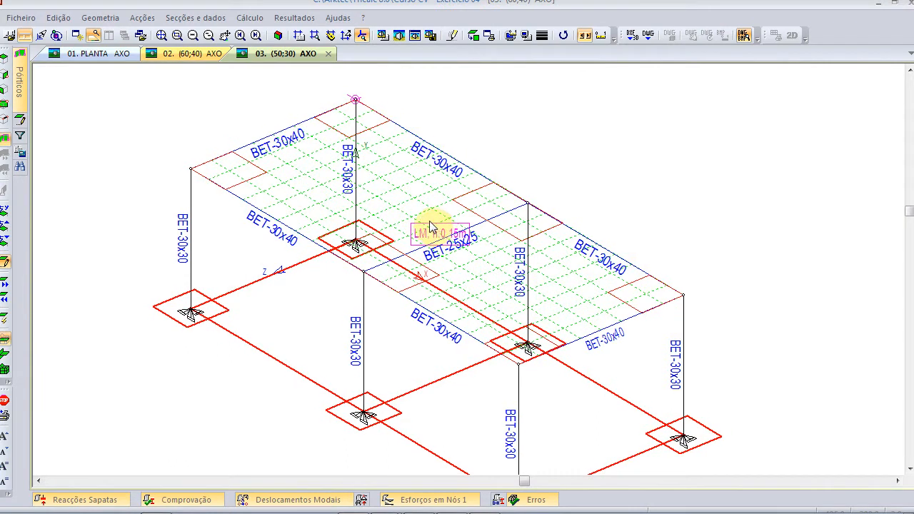
- Check the continuous and surface plane loads on the Exercício 04 slide, marking the QC load's unit, and return to the structural model
key(alt+Tab)
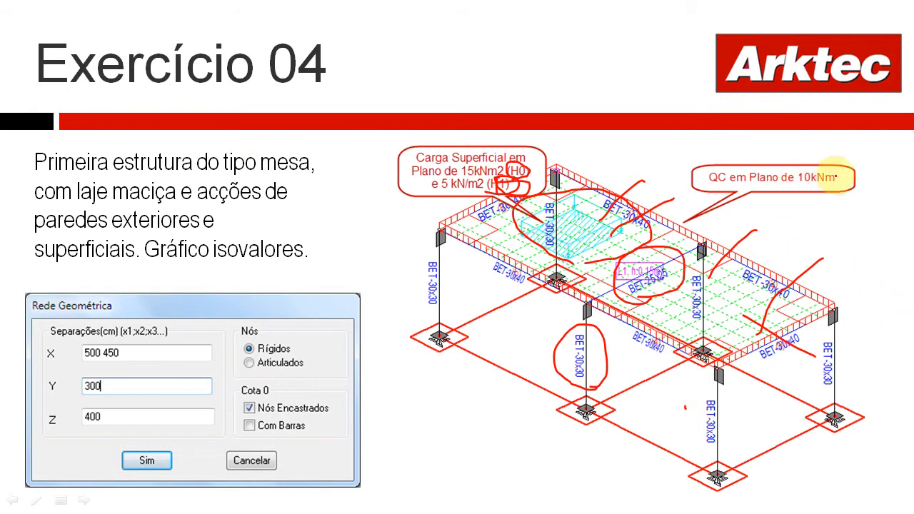
drag(828, 167, 827, 192)
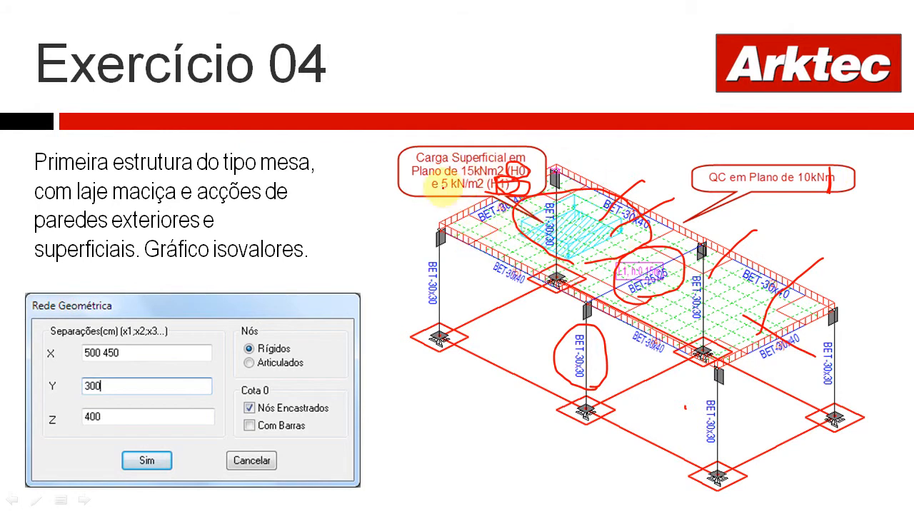
key(alt+Tab)
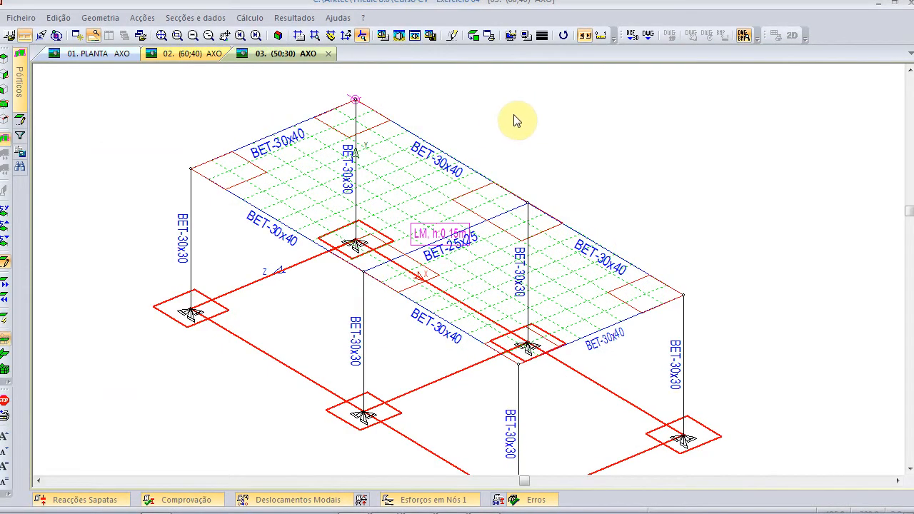
click(142, 21)
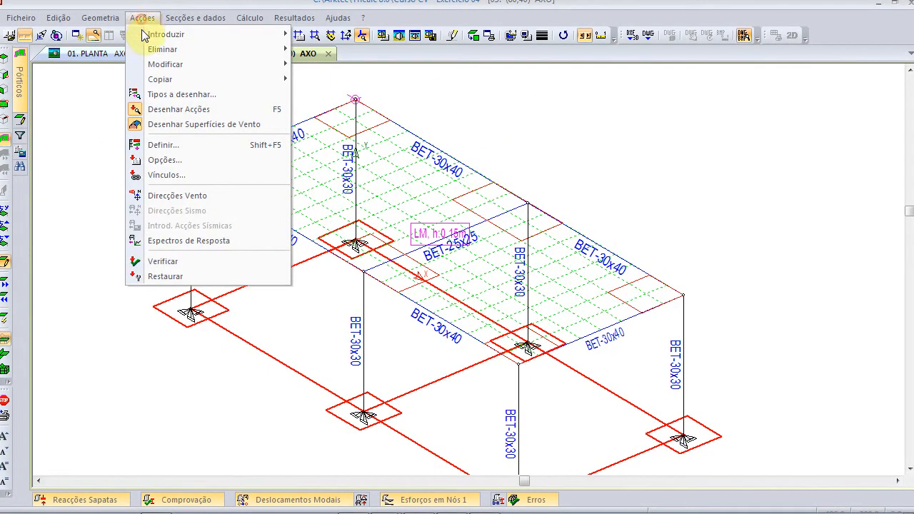
click(177, 145)
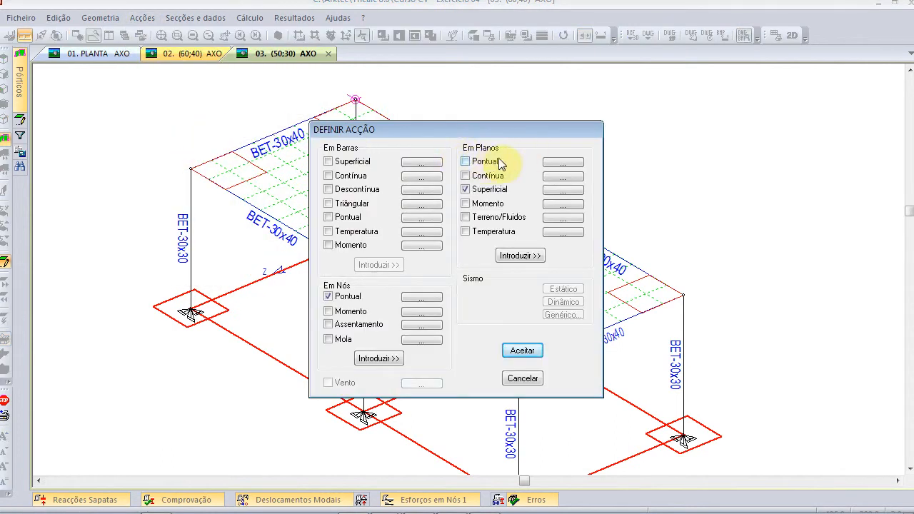
click(484, 191)
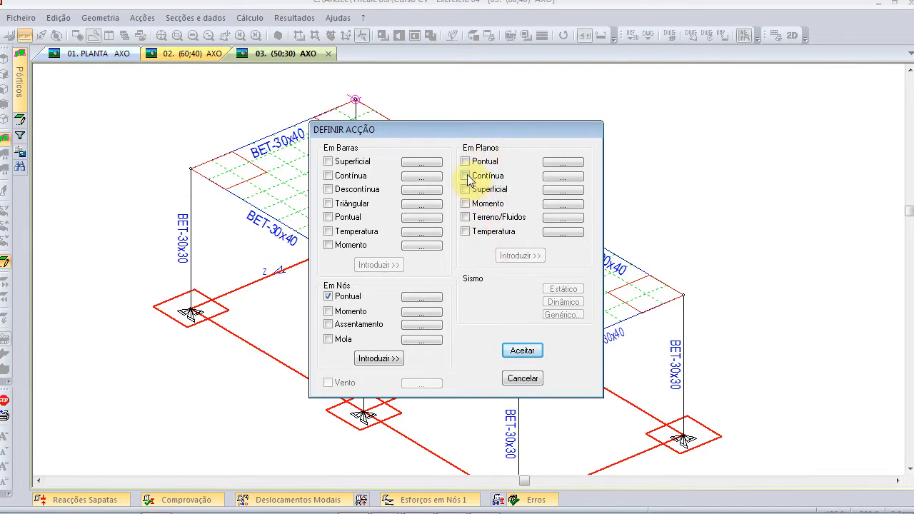
click(557, 177)
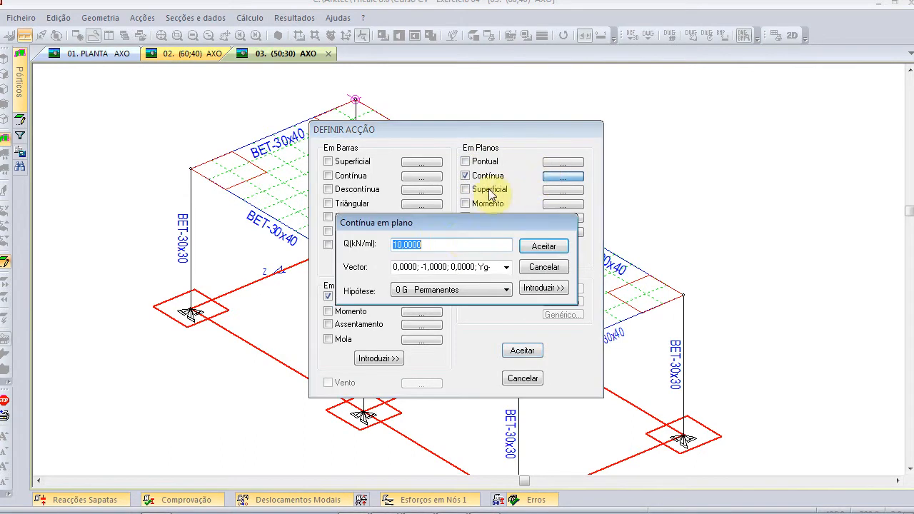
click(506, 268)
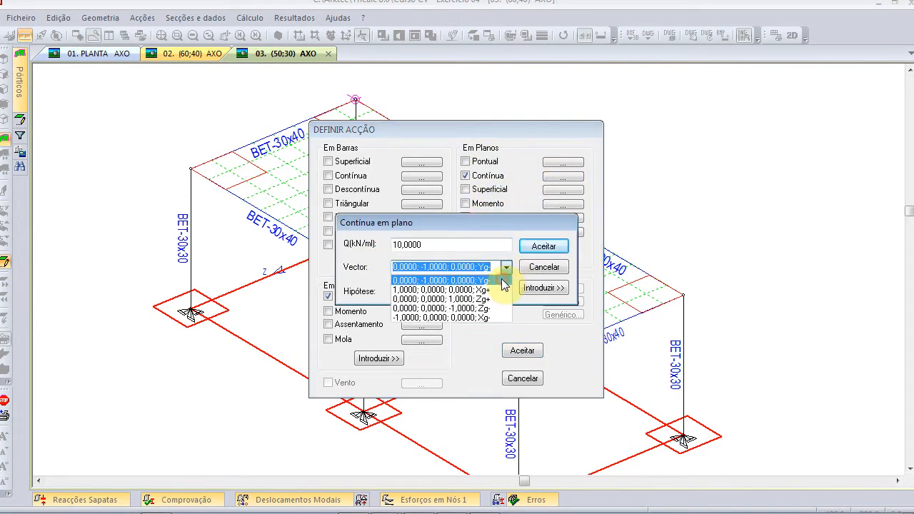
click(503, 280)
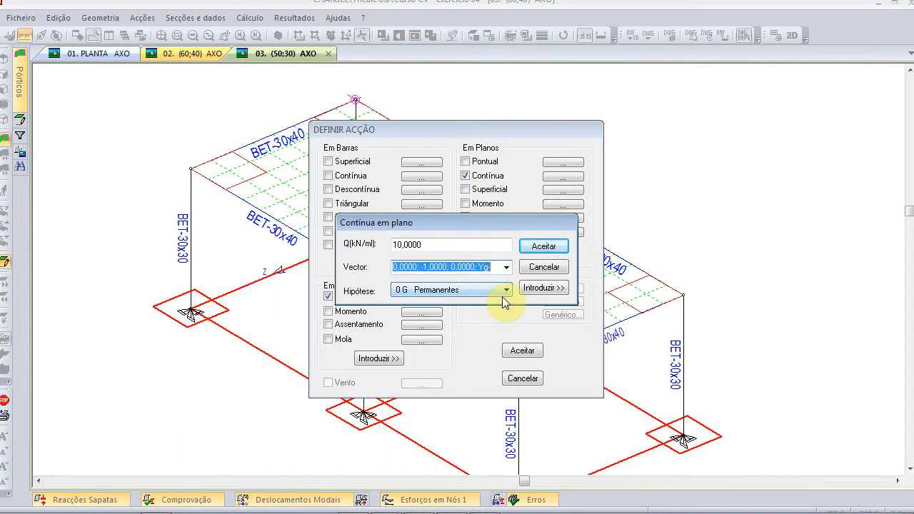
click(530, 289)
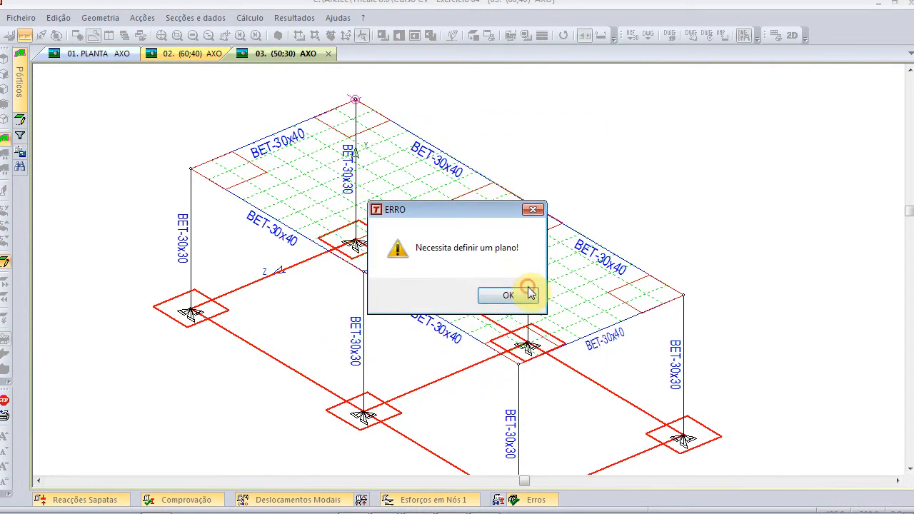
click(509, 296)
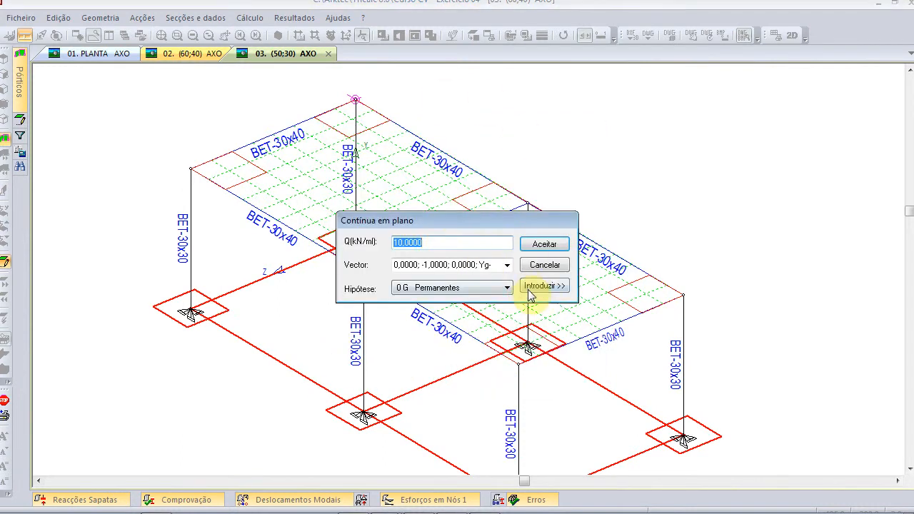
click(537, 265)
click(525, 385)
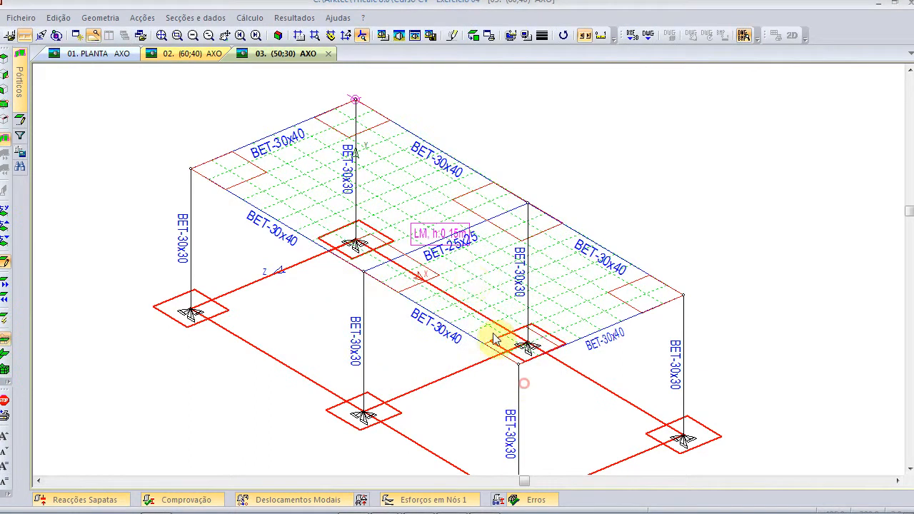
- Activate the slab's horizontal plane 300 as the working plane
click(22, 126)
click(53, 97)
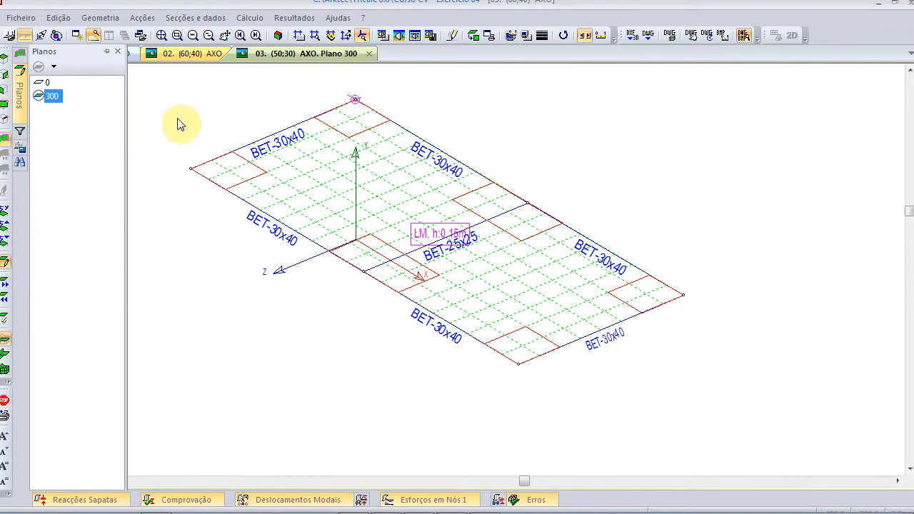
click(333, 179)
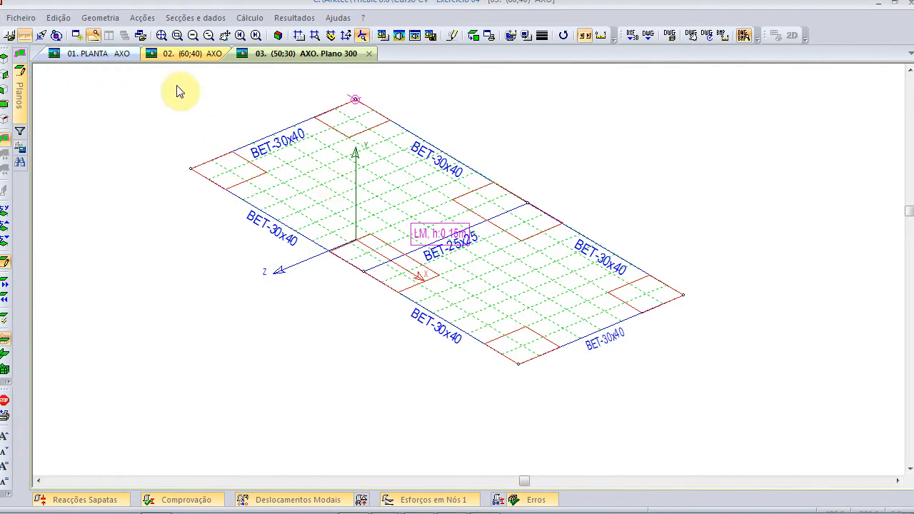
click(164, 34)
click(20, 93)
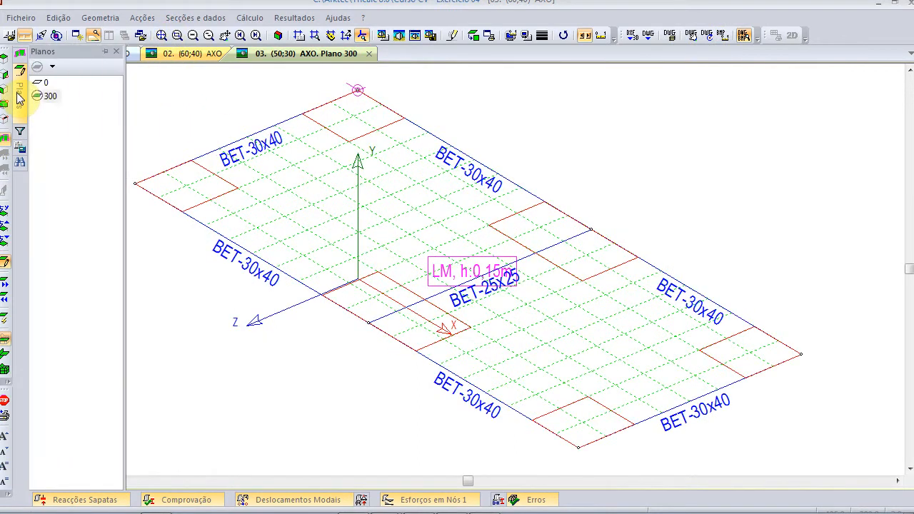
click(53, 97)
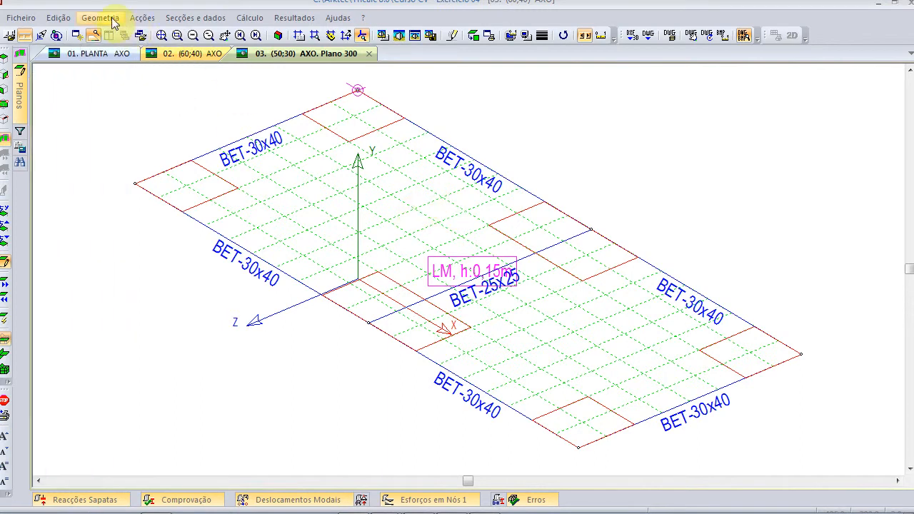
- Introduce a continuous plane load of 10 kN/ml, hypothesis 0 G Permanentes, vector Yg-, along all six perimeter beams of the slab
click(142, 18)
click(188, 145)
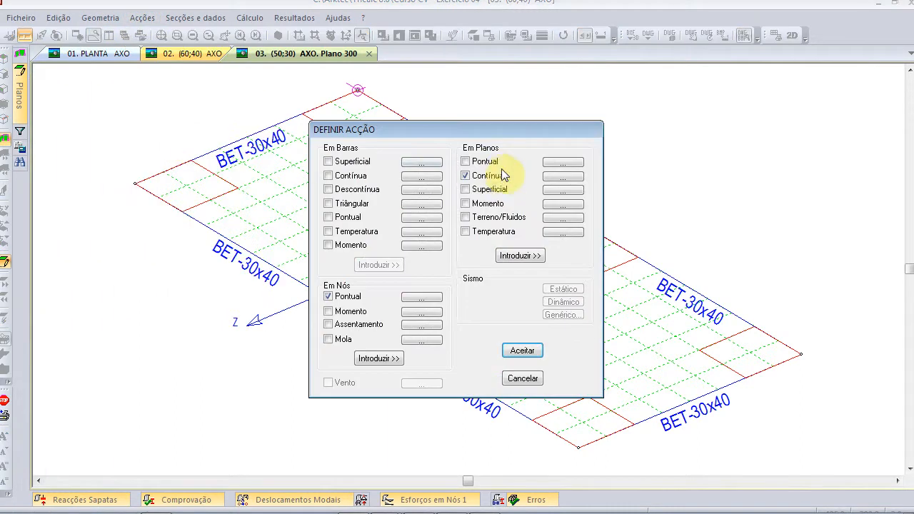
click(559, 174)
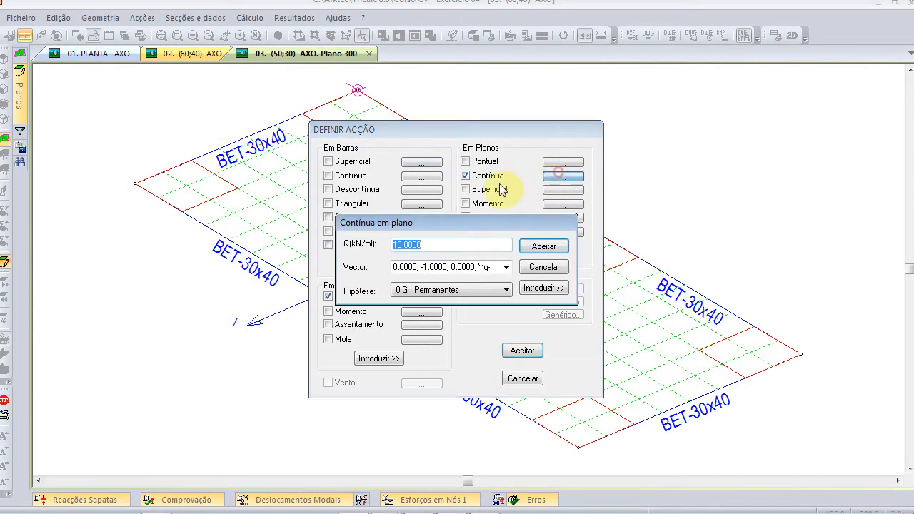
click(543, 288)
click(475, 164)
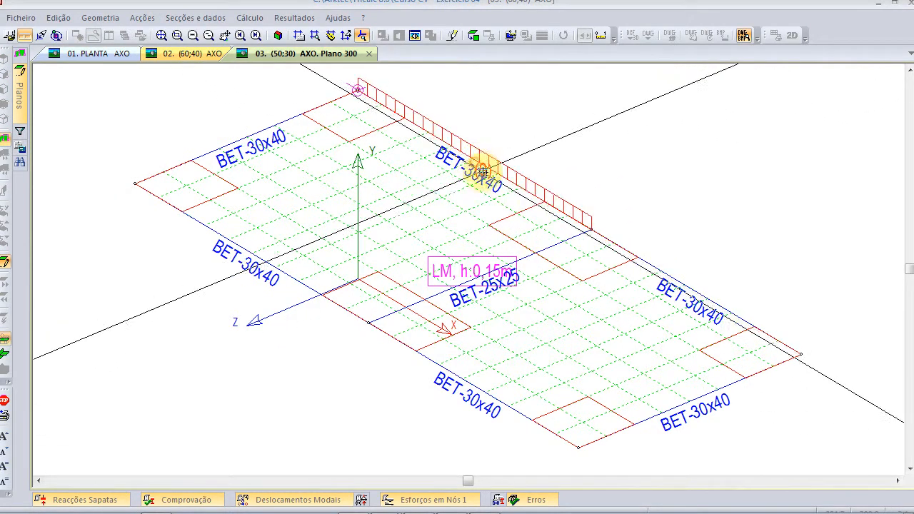
click(645, 257)
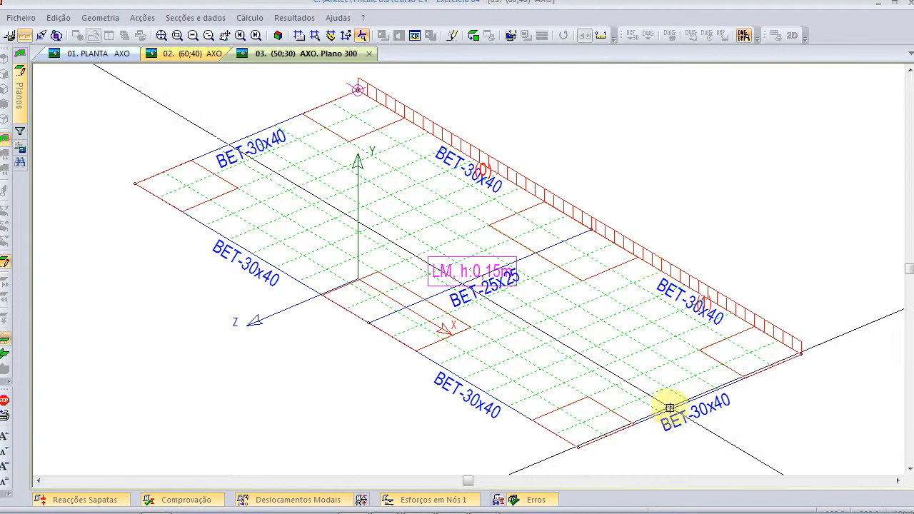
click(676, 406)
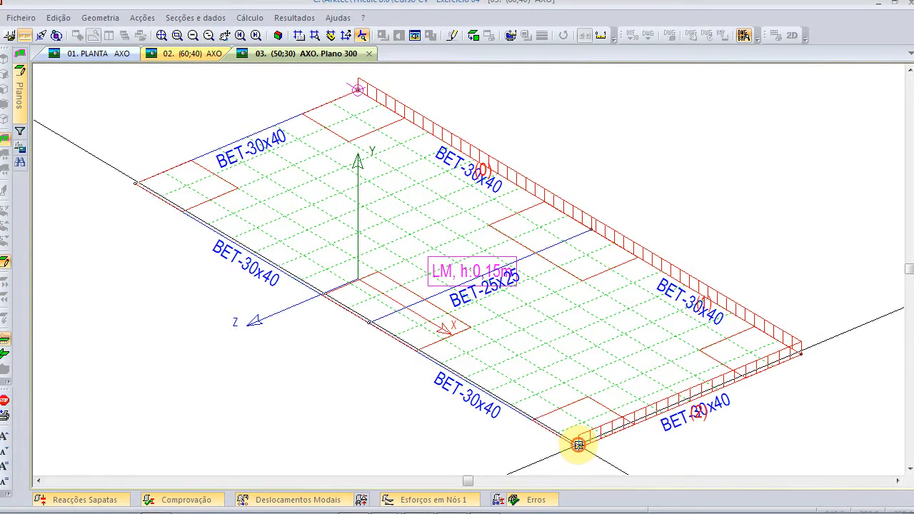
click(367, 325)
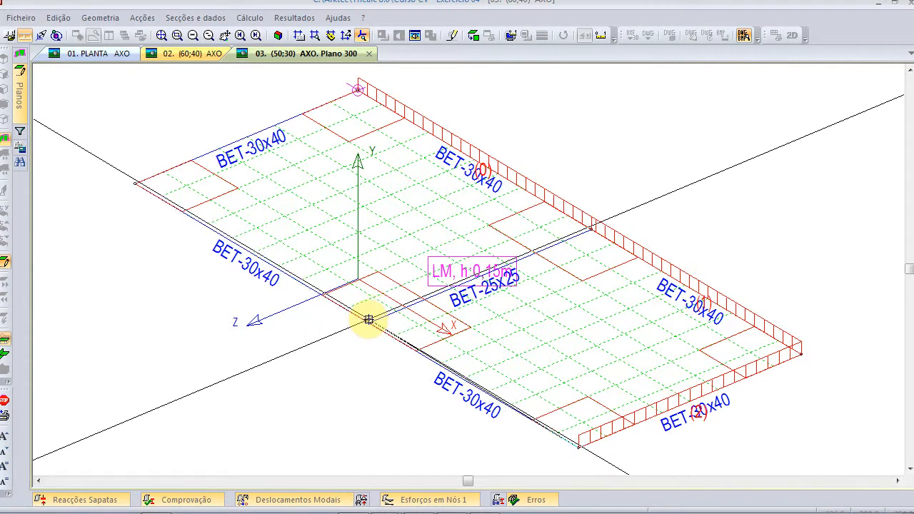
click(330, 295)
click(209, 150)
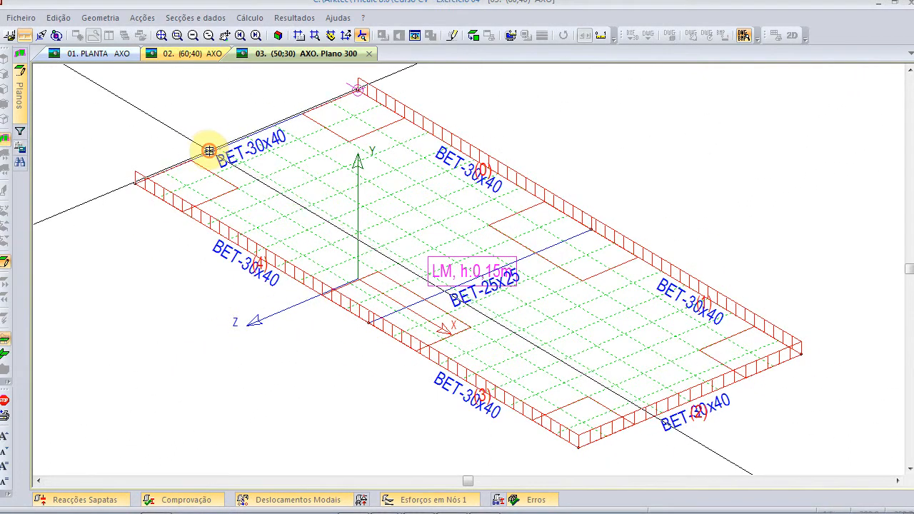
click(535, 123)
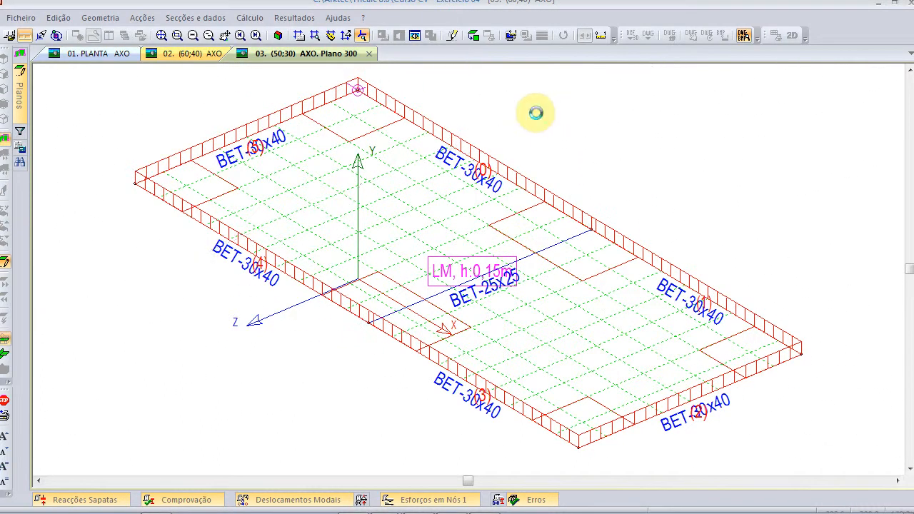
click(536, 268)
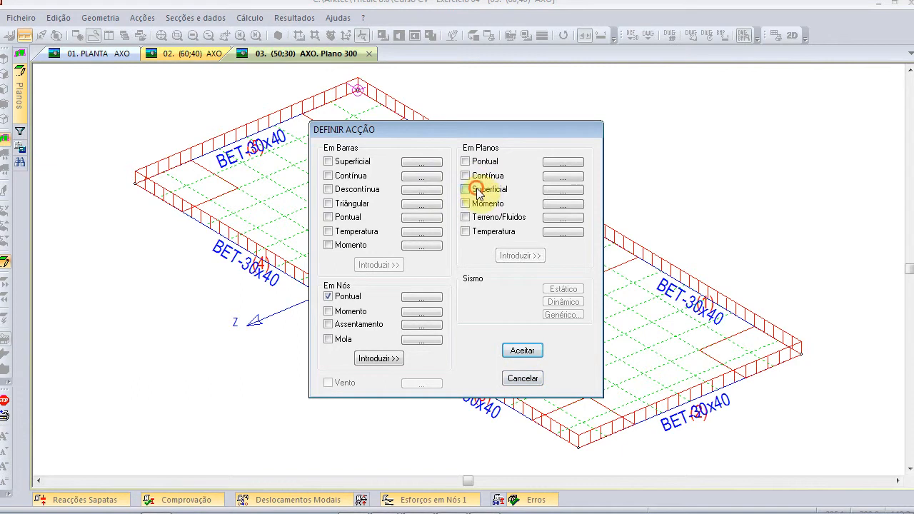
- Define a surface plane load of 15 kN/m2 Permanentes and 5 kN/m2 Sobrecargas with vector Yg- and start introducing it
click(564, 191)
drag(377, 249, 277, 228)
drag(377, 264, 307, 251)
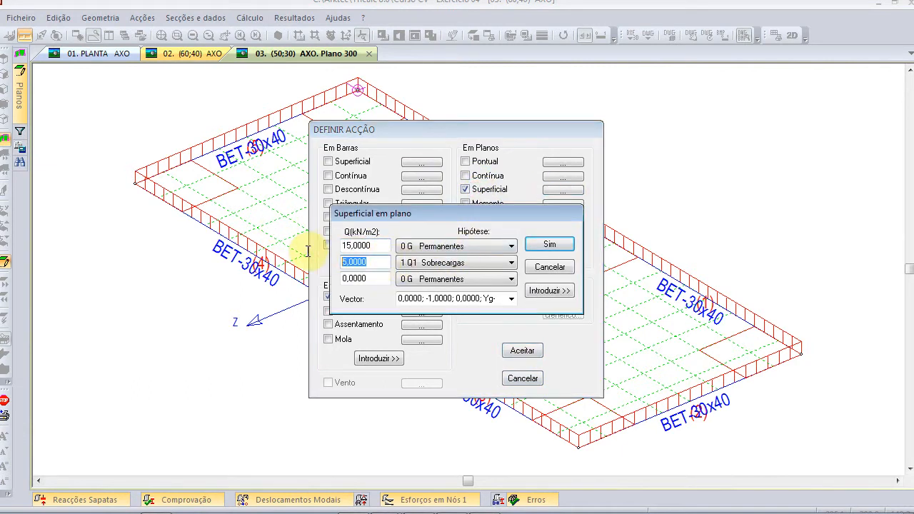
click(512, 302)
click(491, 312)
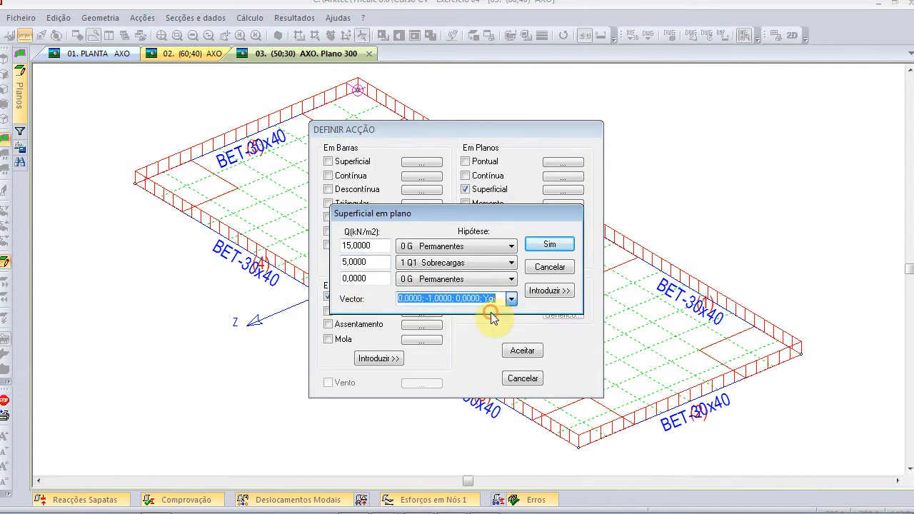
click(549, 290)
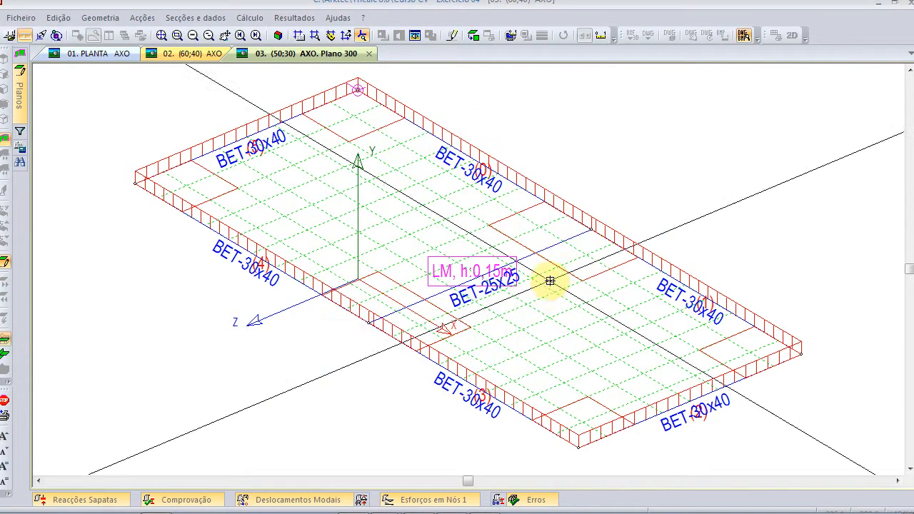
- In plan view, outline the surface load as a closed rectangle inside the slab bay nearest the origin and finish defining loads
click(474, 36)
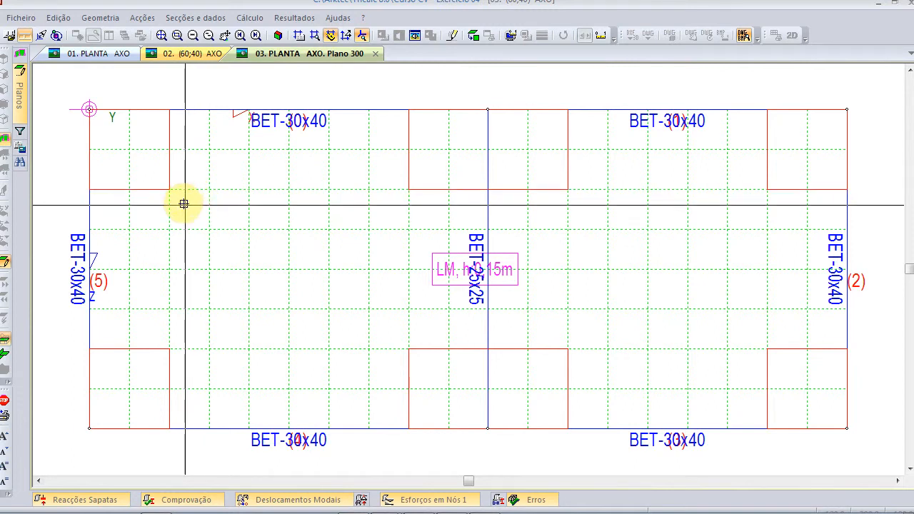
click(186, 188)
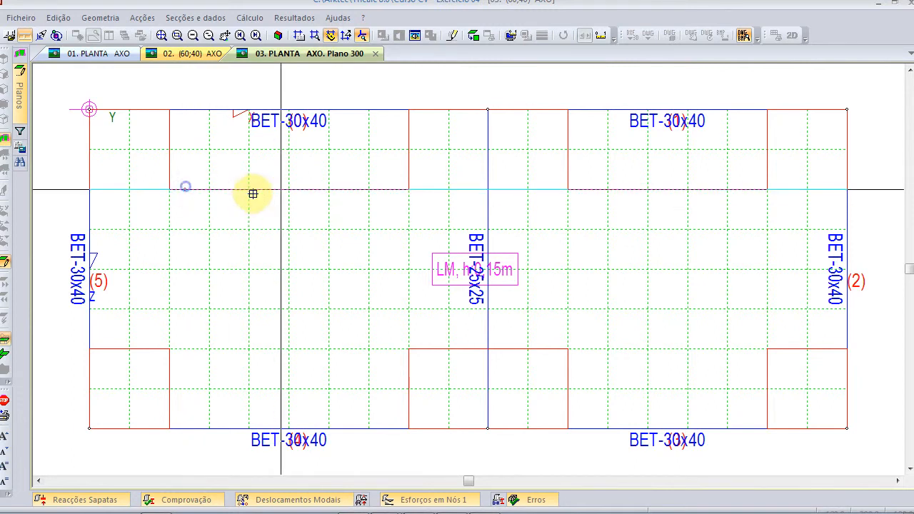
click(391, 190)
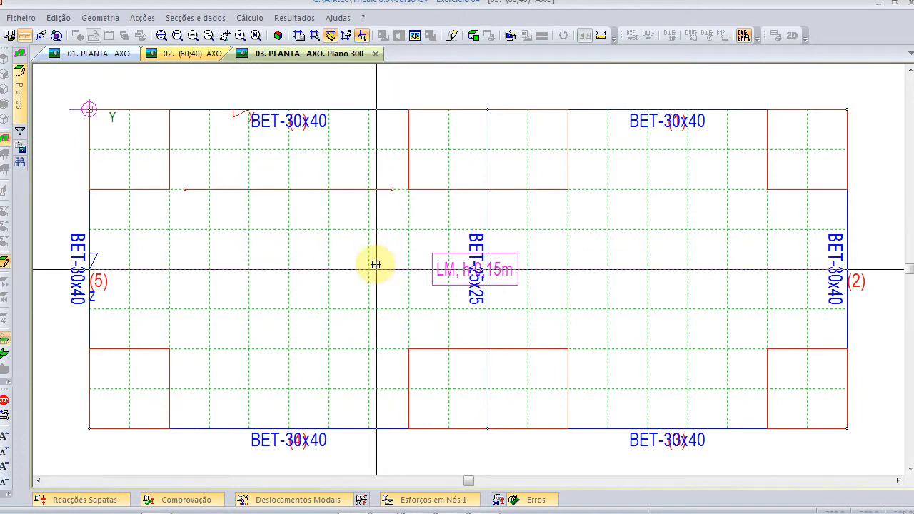
click(392, 348)
click(185, 349)
click(187, 191)
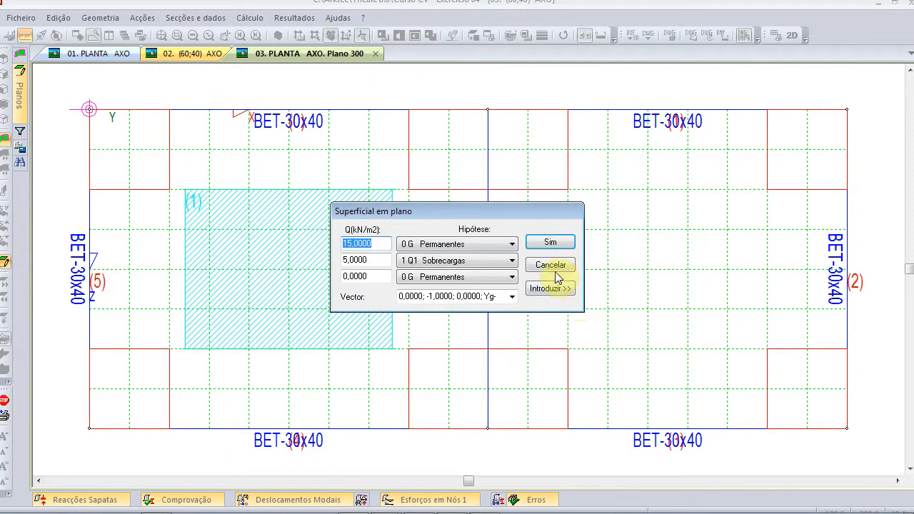
click(555, 271)
click(526, 377)
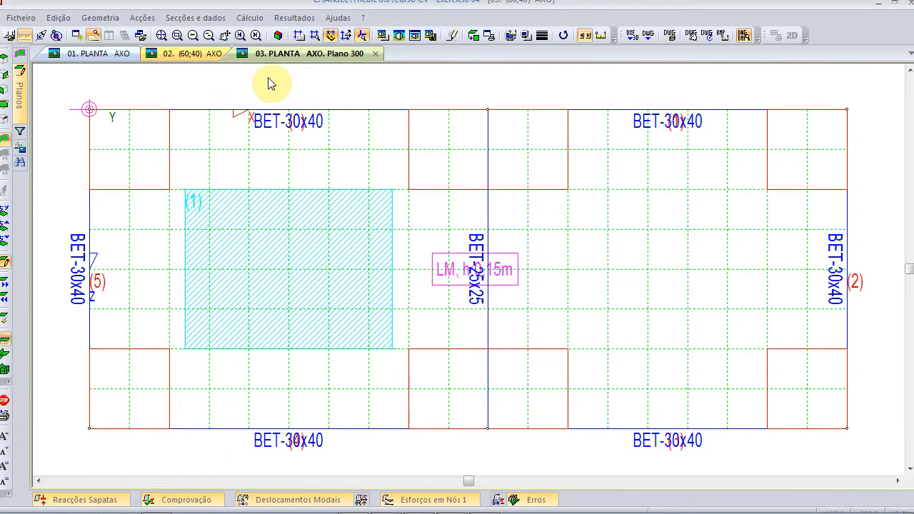
- Show the complete structure in a rendered axonometric view and examine the continuous and surface loads on the slab
click(277, 35)
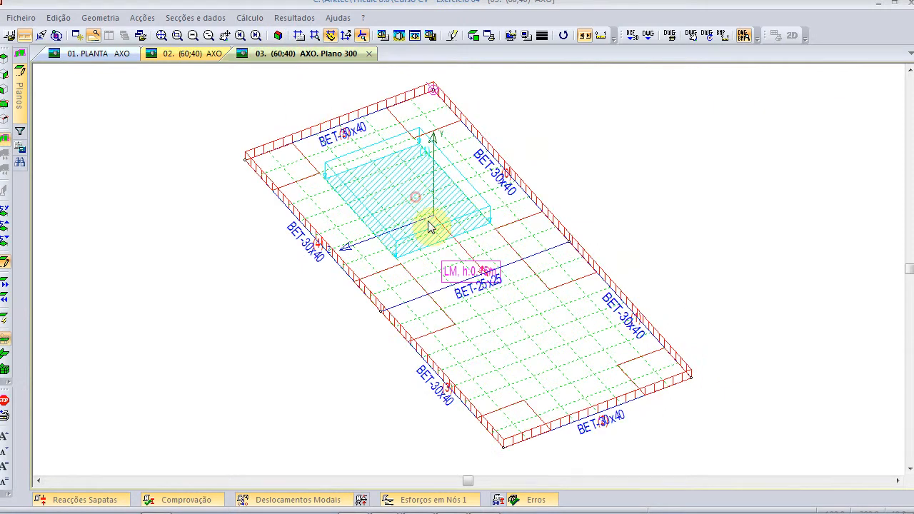
scroll(430, 227, up, 2)
scroll(393, 262, down, 2)
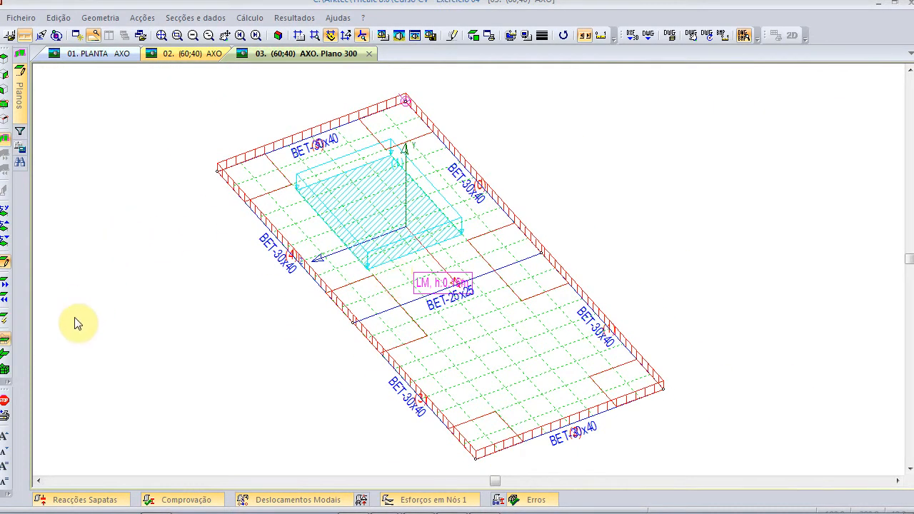
click(5, 370)
scroll(370, 327, down, 2)
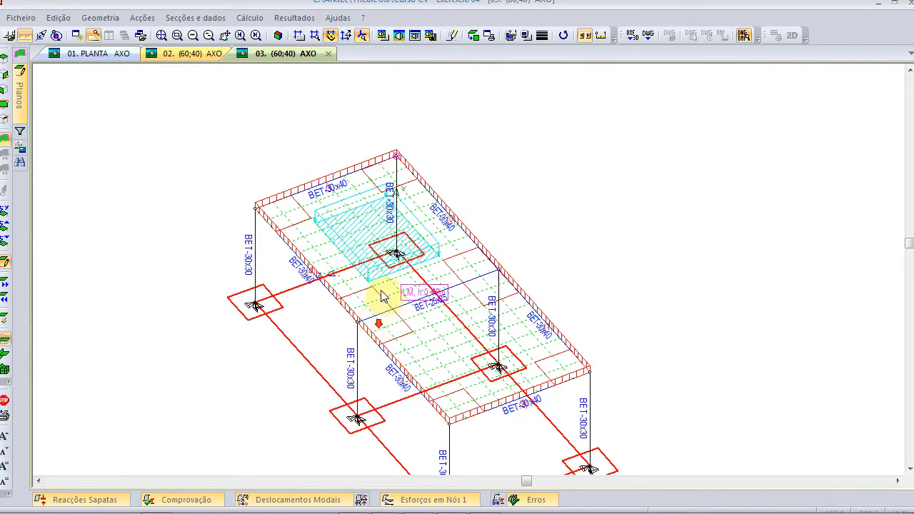
drag(446, 275, 452, 235)
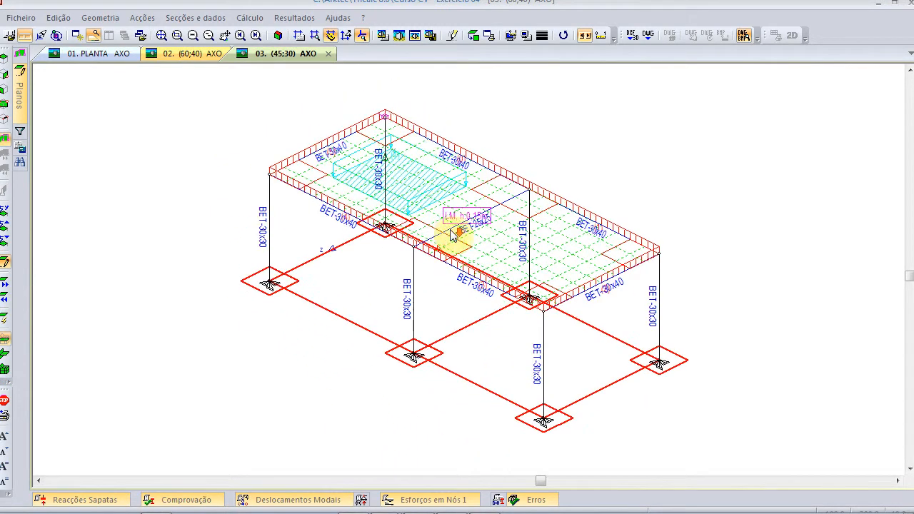
click(414, 34)
scroll(409, 271, up, 2)
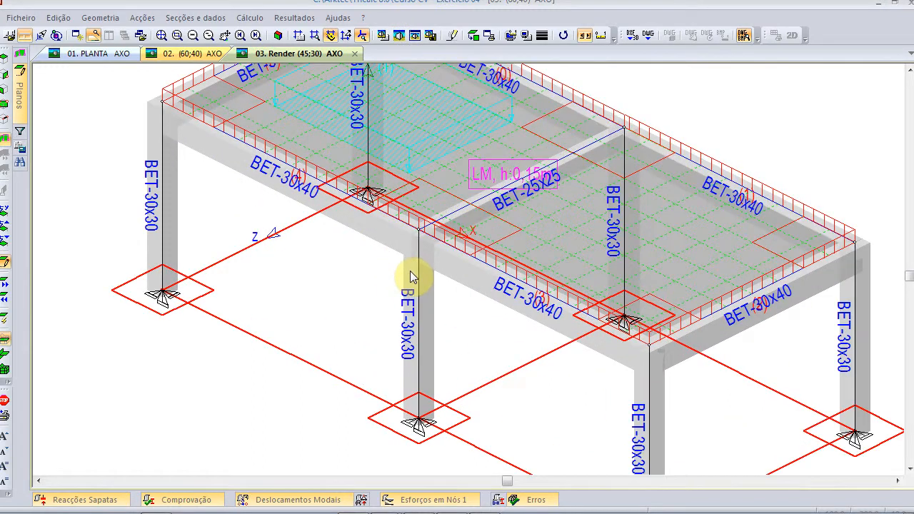
- Verify the geometry of the whole structure and dismiss the verification report
scroll(410, 273, down, 1)
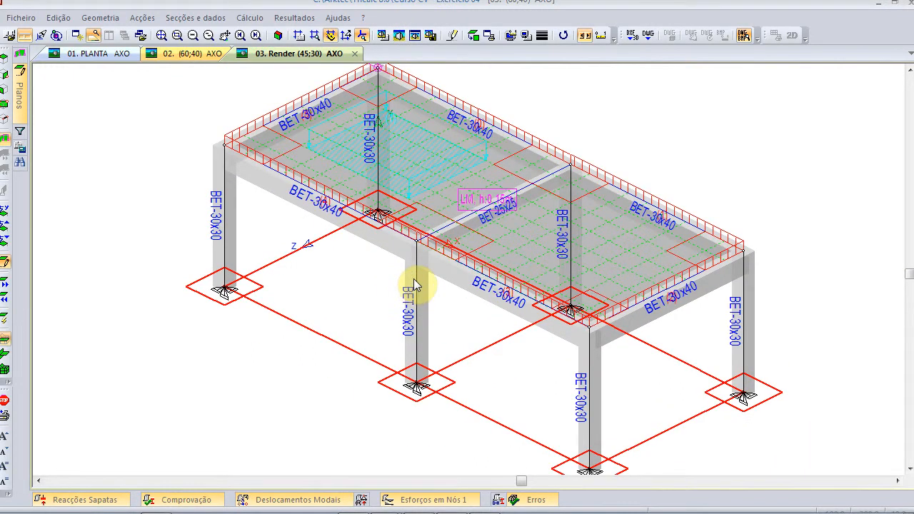
click(100, 17)
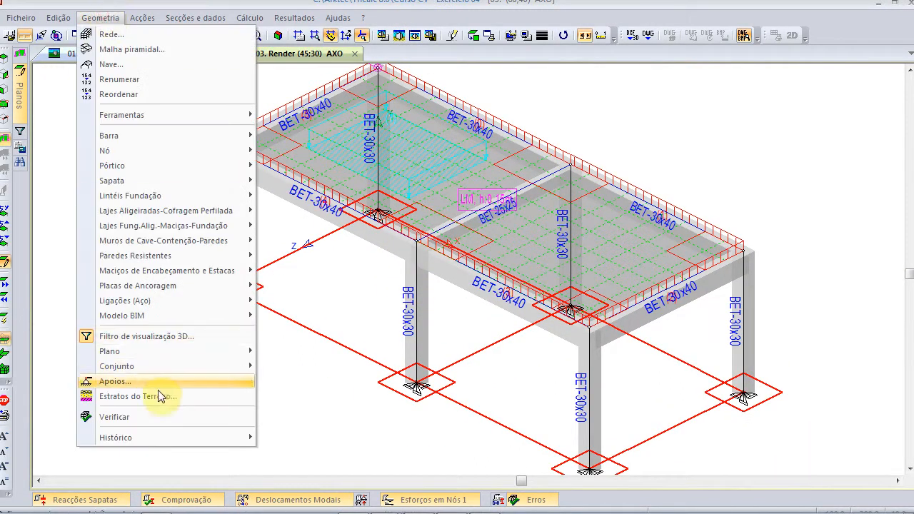
click(163, 419)
click(367, 375)
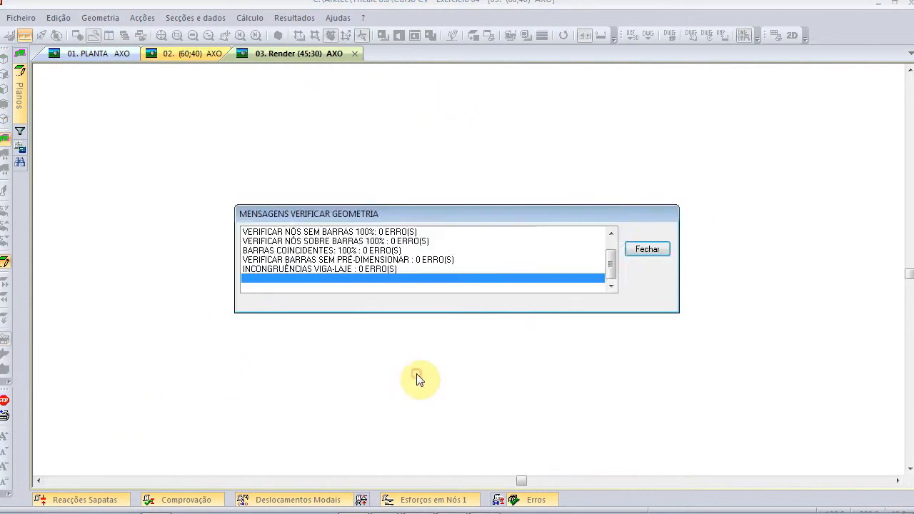
click(494, 296)
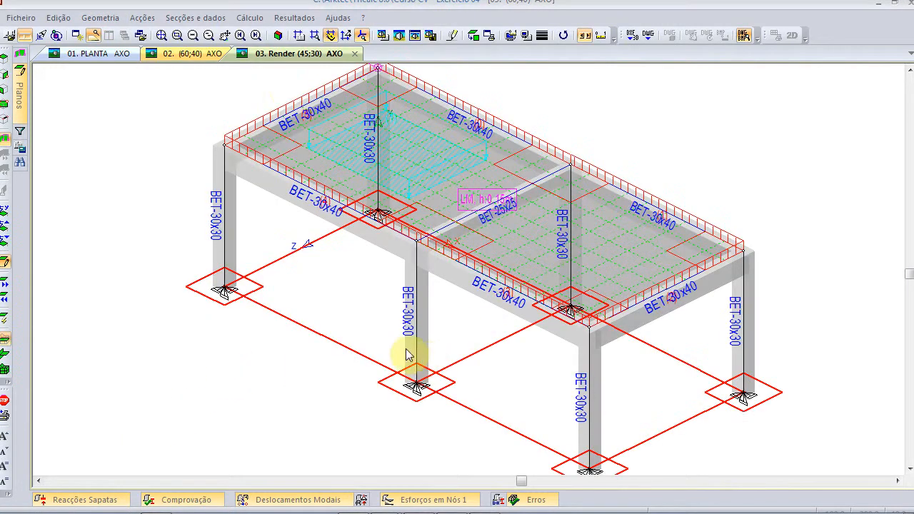
- Generate the automatic frames from the Xg+/Zg+ alignment grid, with single-span frames kept, and display the frame list
click(100, 17)
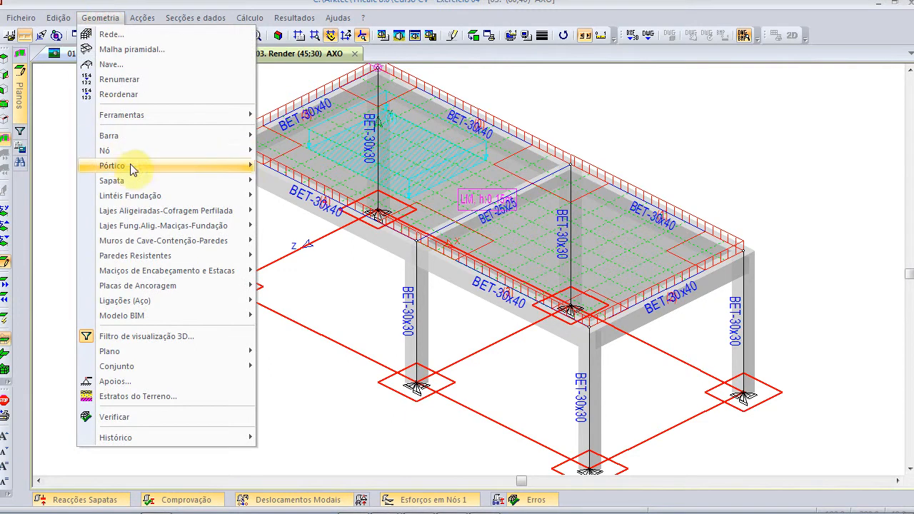
mouse_move(137, 165)
click(351, 208)
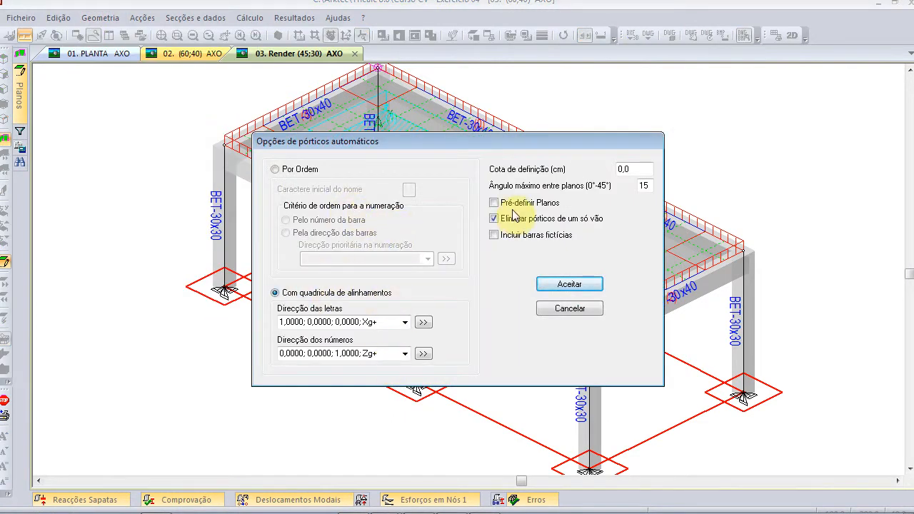
click(494, 219)
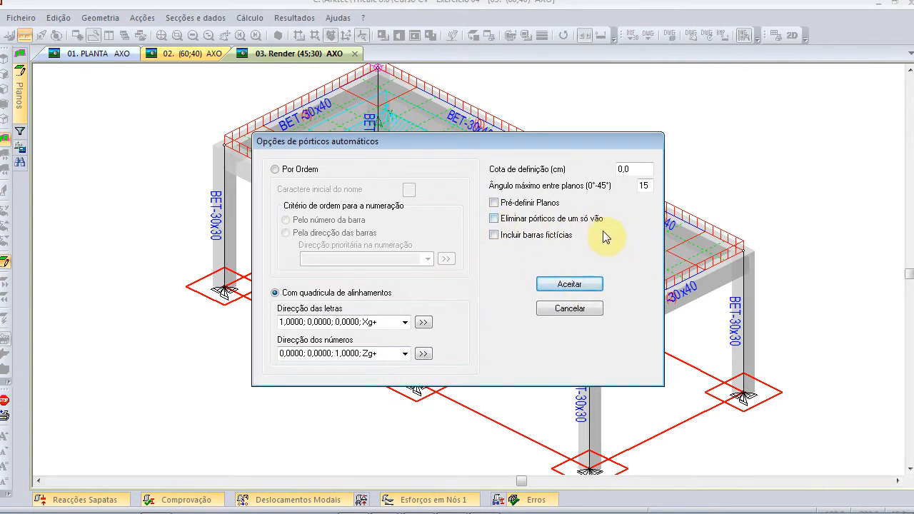
click(569, 286)
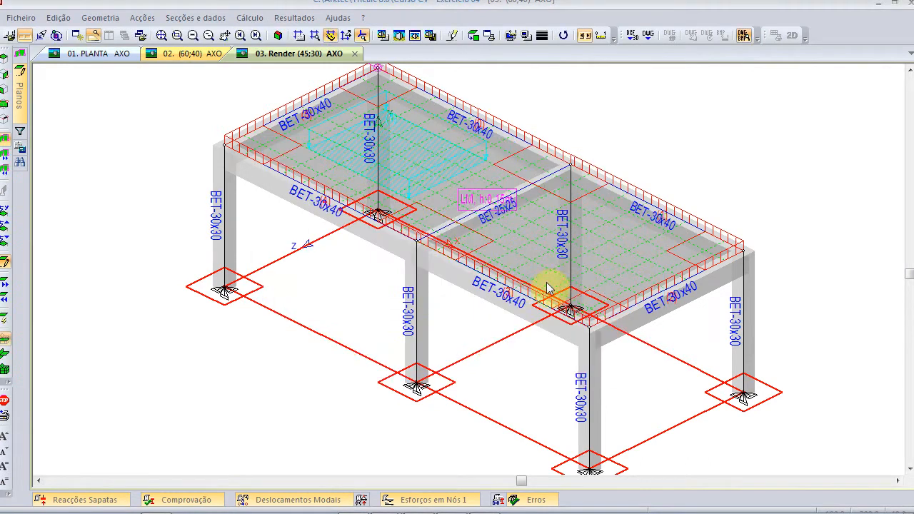
click(21, 60)
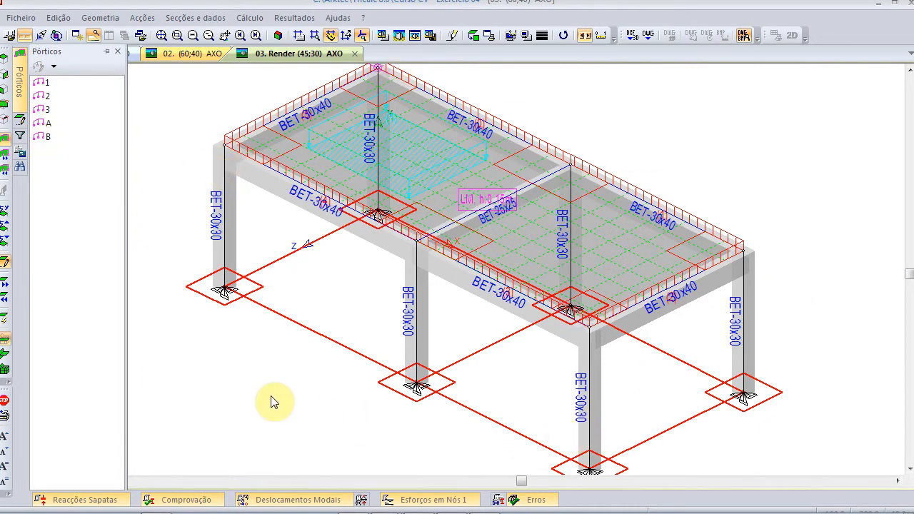
- Run the automatic calculation of the whole structure, dismiss its summary and look over the calculated footings and foundation beams
click(249, 17)
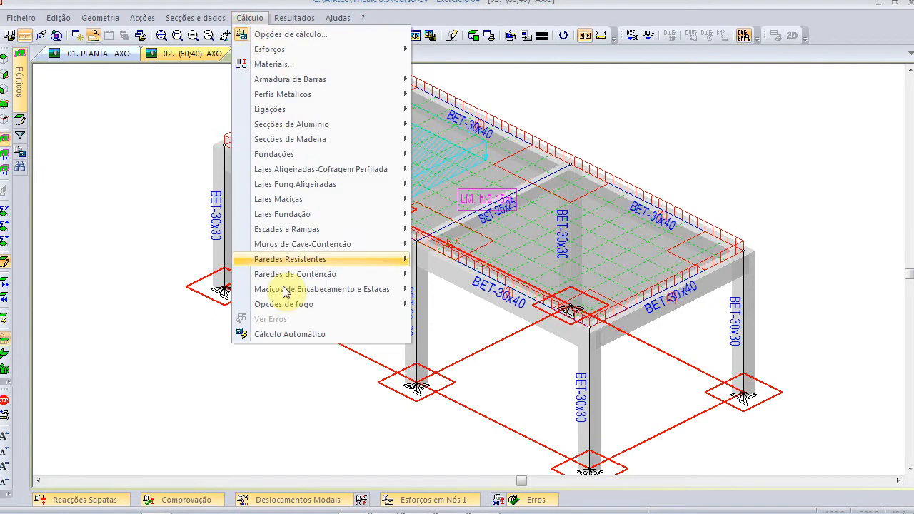
click(290, 335)
click(447, 417)
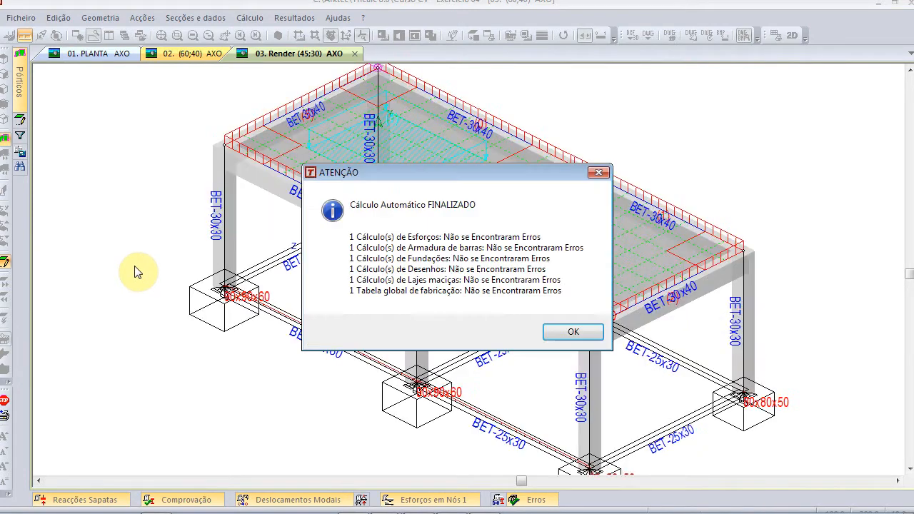
click(567, 334)
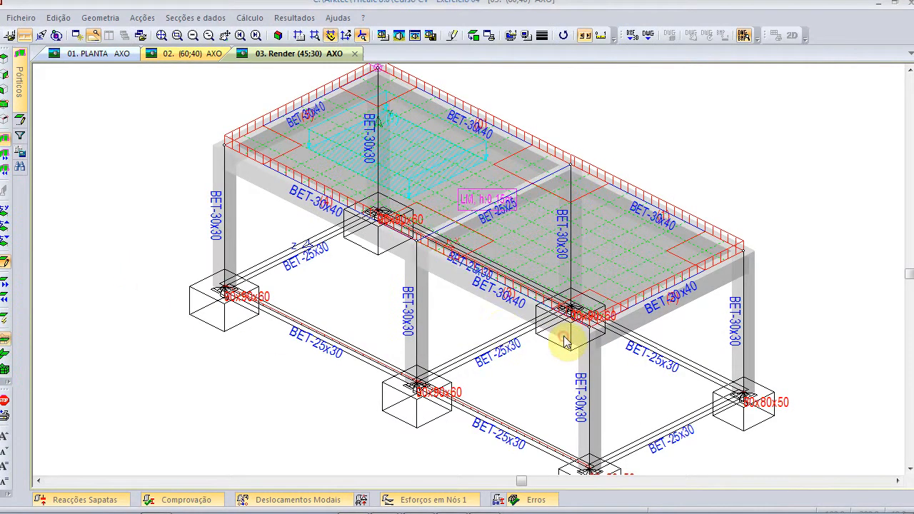
scroll(500, 336, down, 3)
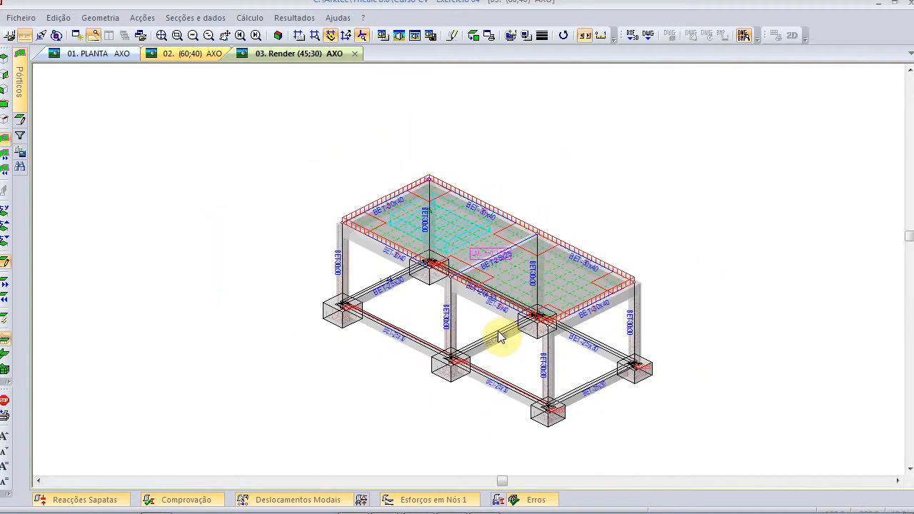
scroll(500, 337, up, 3)
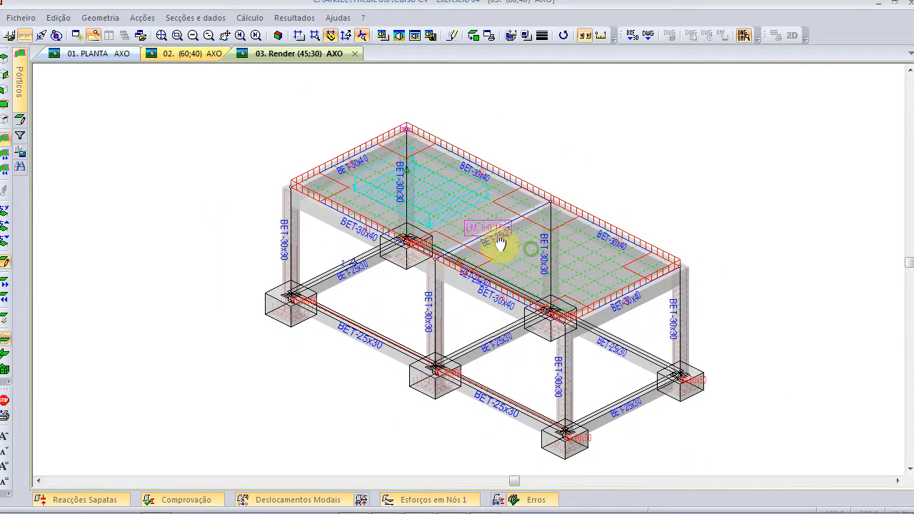
drag(500, 244, 464, 250)
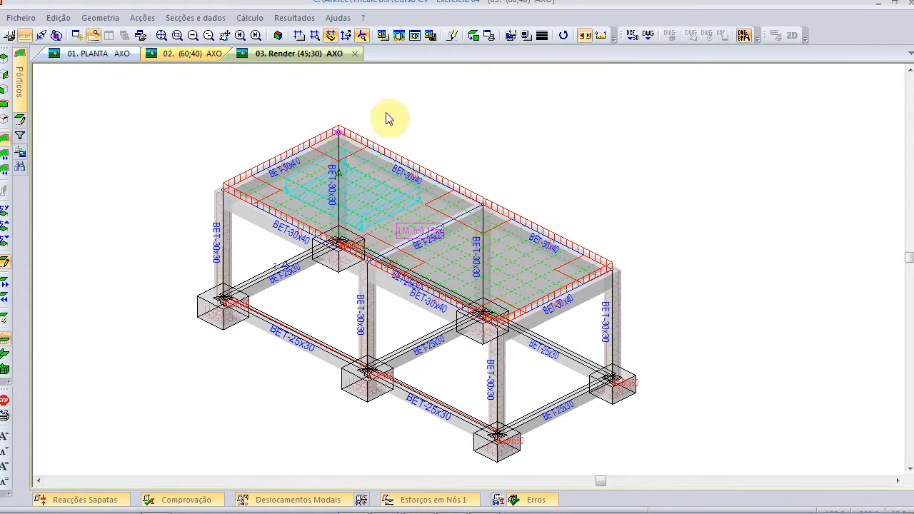
- Display the displacements graph over the rendered structure
click(280, 21)
mouse_move(322, 68)
click(529, 89)
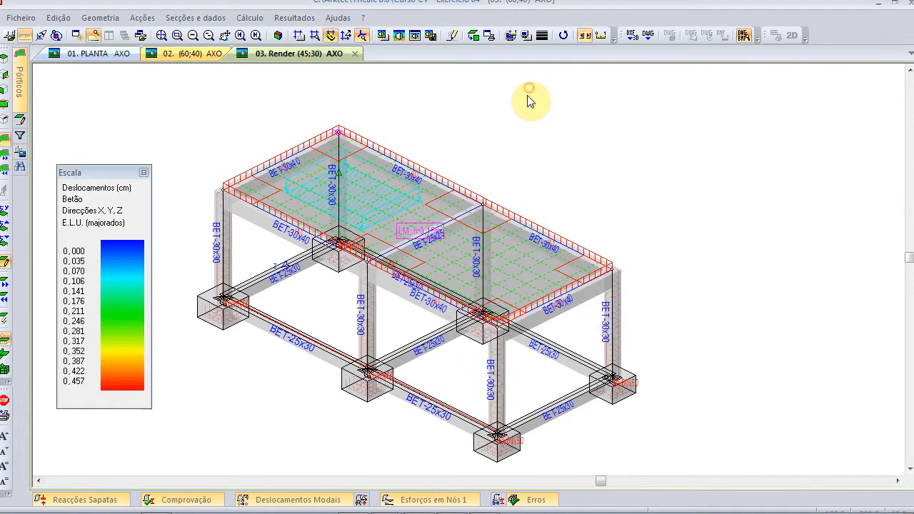
click(215, 224)
click(564, 364)
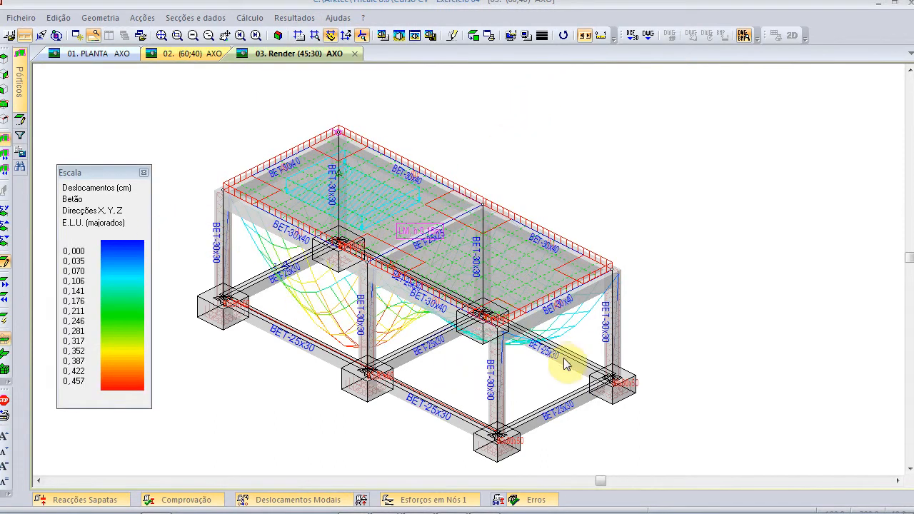
- Examine the deformed shape of the slab and columns from lower angles down to the south elevation
key(Down)
key(Down)
key(Down)
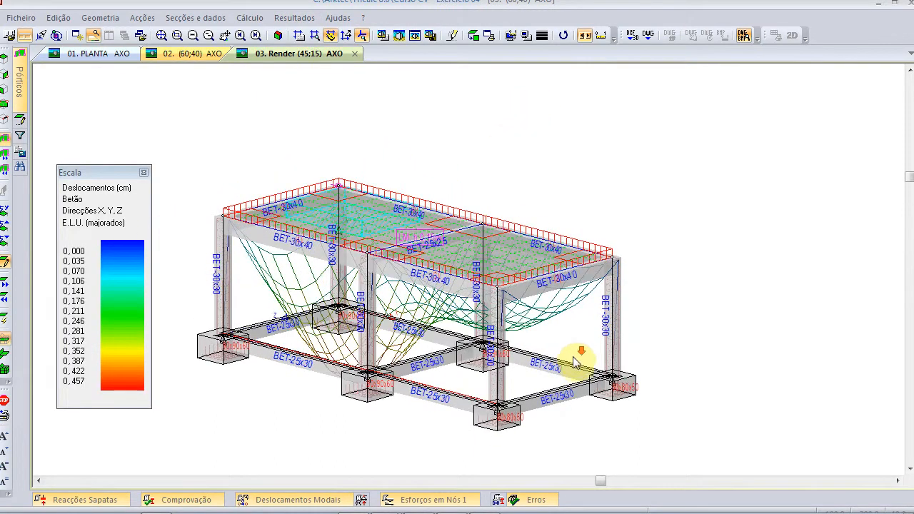
key(Left)
key(Left)
key(Left)
key(Left)
key(Left)
key(Left)
key(Left)
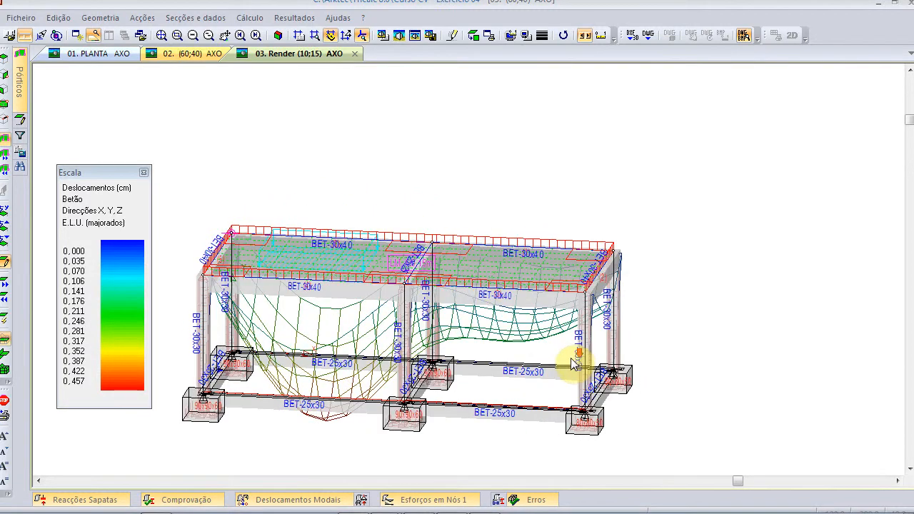
key(Down)
key(Down)
key(Down)
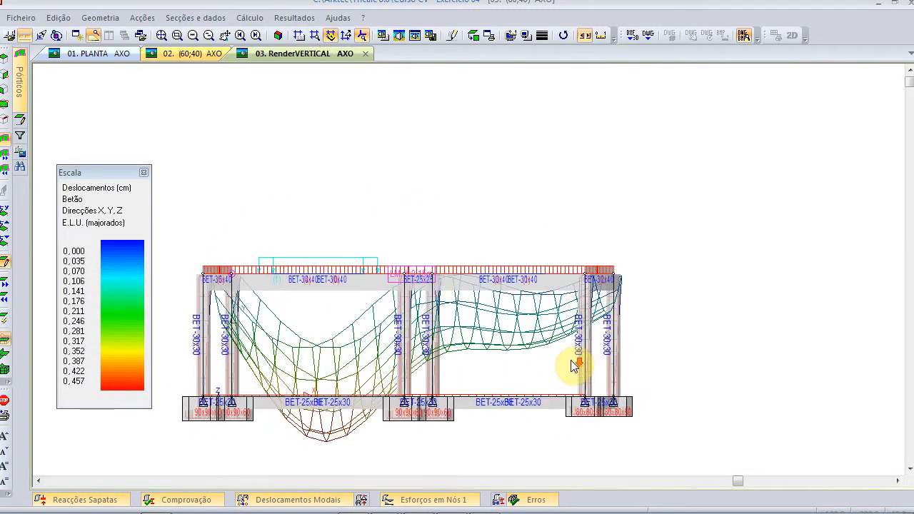
key(Left)
key(Left)
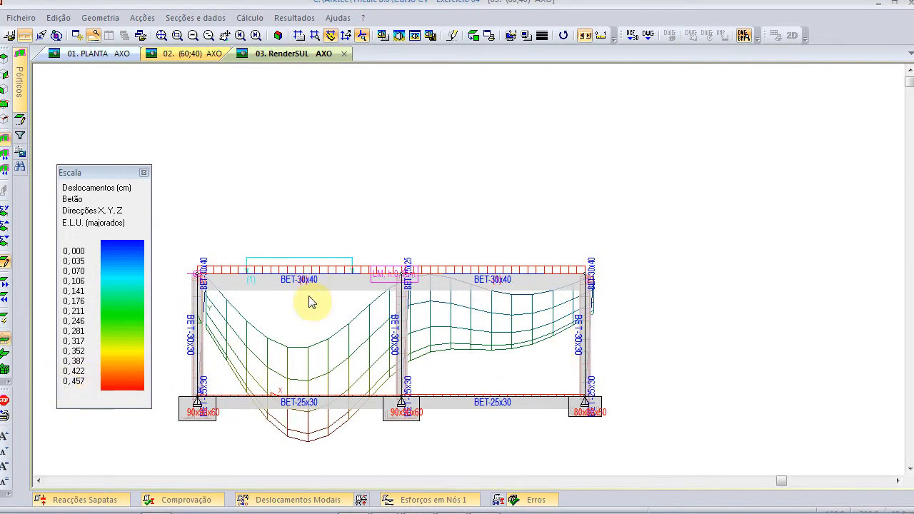
- Set the graph scale for displacements to 100 m/m
click(601, 37)
double_click(504, 166)
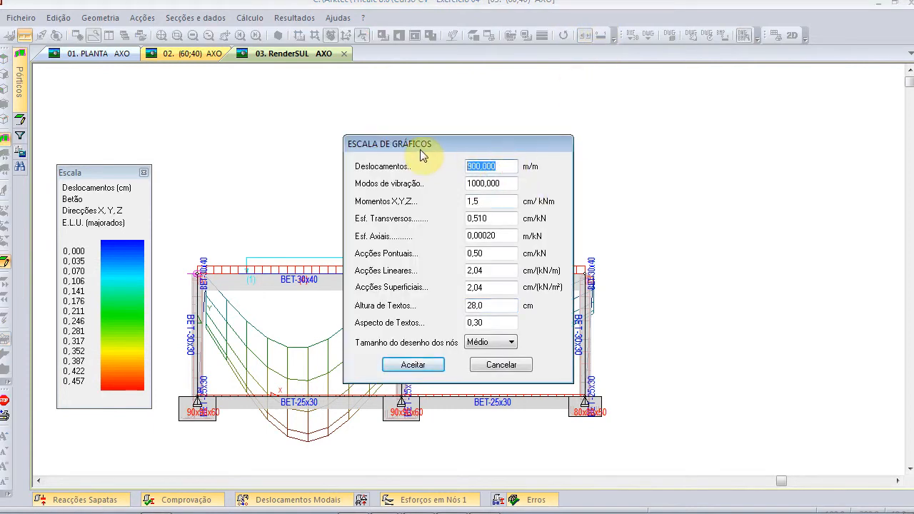
text(100)
click(425, 367)
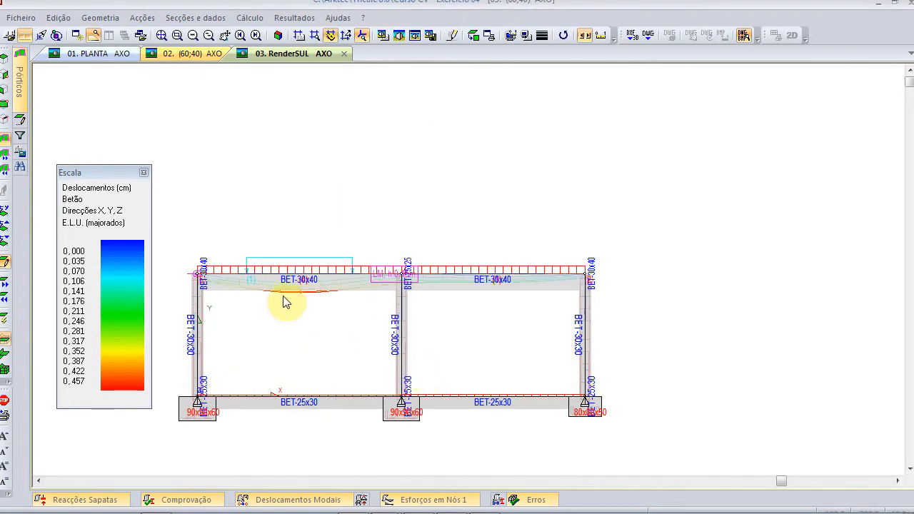
- Return to the 60;40 axonometric view, remove the displacements scale and draw the slab's DY Geral displacements as isoareas for the ultimate limit state envelope
click(278, 35)
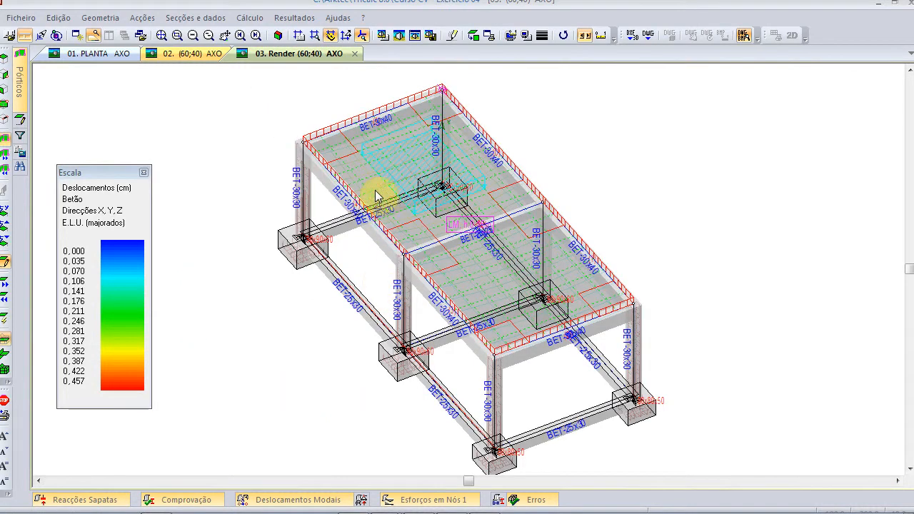
click(293, 17)
click(144, 173)
click(297, 19)
mouse_move(310, 74)
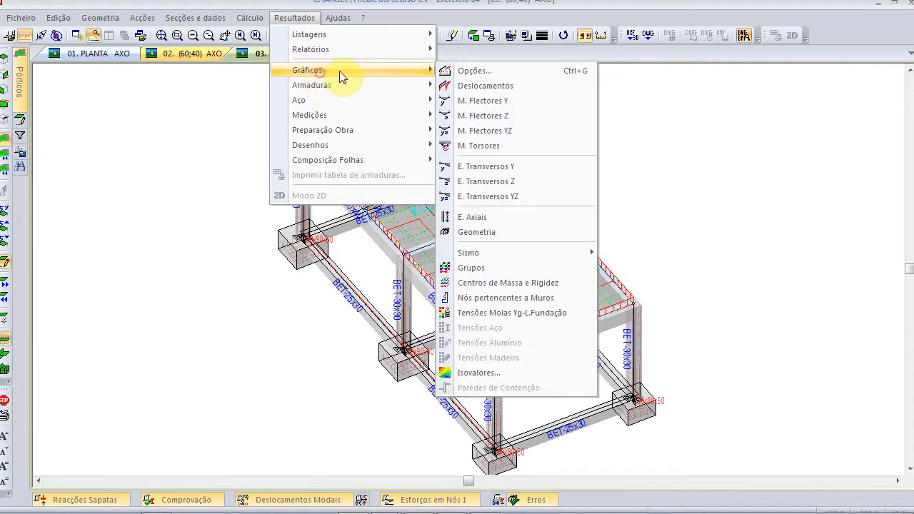
click(544, 371)
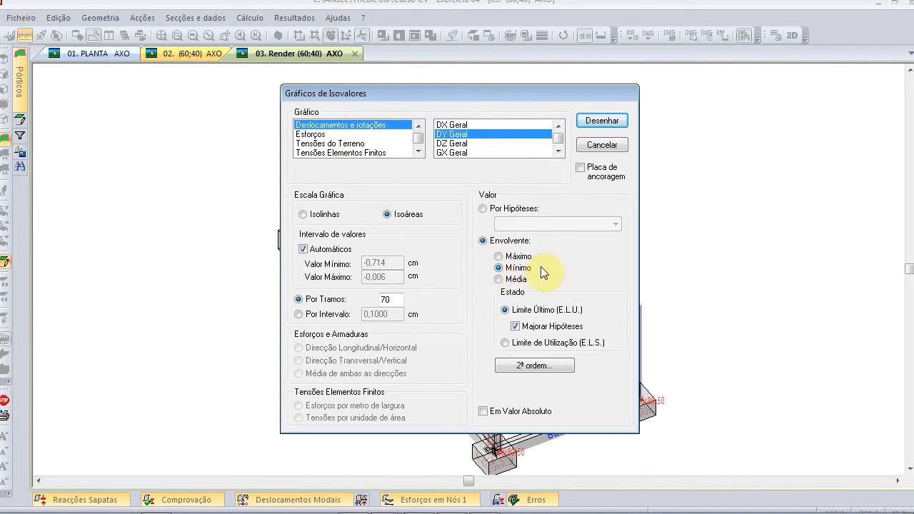
click(600, 120)
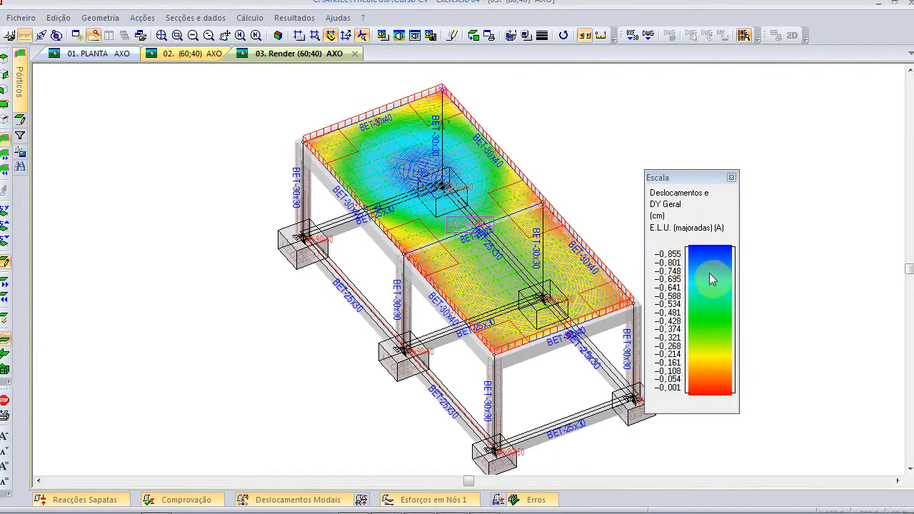
- Close the isovalue scale and examine the slab's displacement isoareas from a lower 30;25 axonometric view
click(730, 177)
click(647, 198)
drag(664, 257, 602, 278)
ctrl+scroll(602, 277, down, 2)
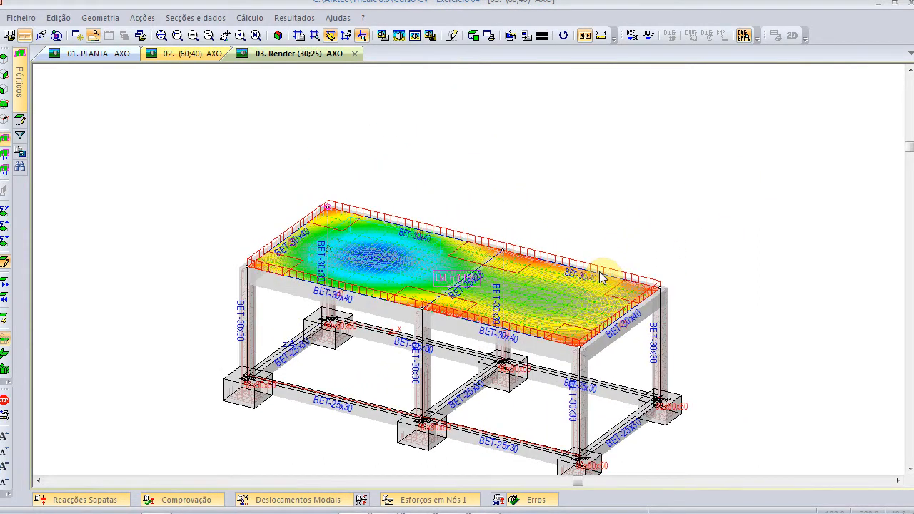
middle_drag(423, 267, 410, 187)
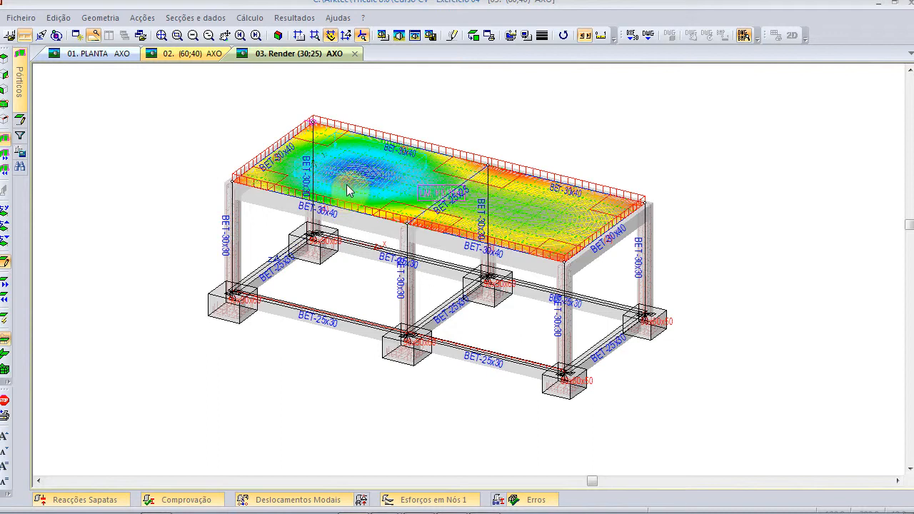
- Open the 2D drawing of plane 300 showing the solid slab's reinforcement
click(300, 17)
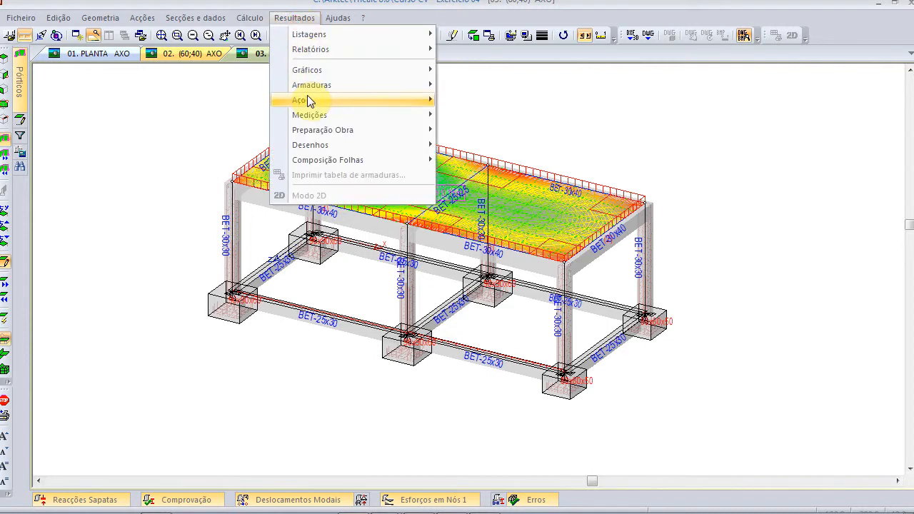
mouse_move(310, 91)
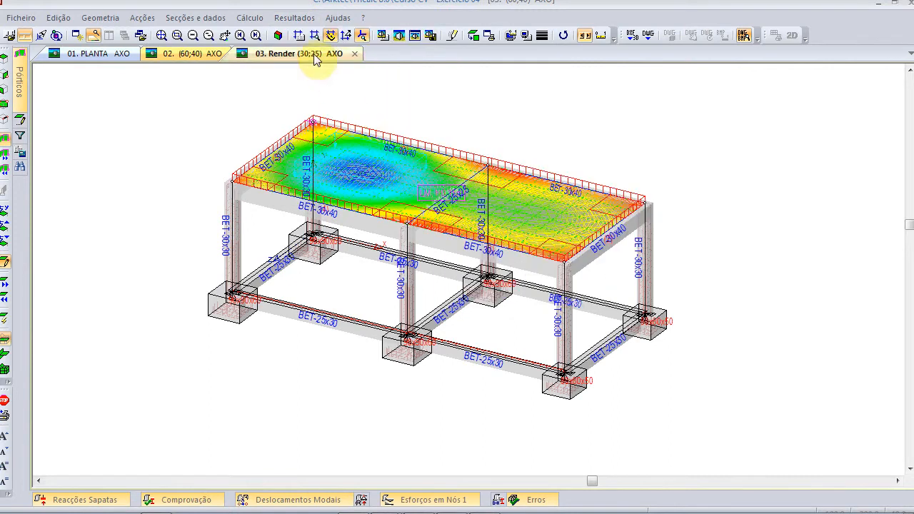
click(293, 17)
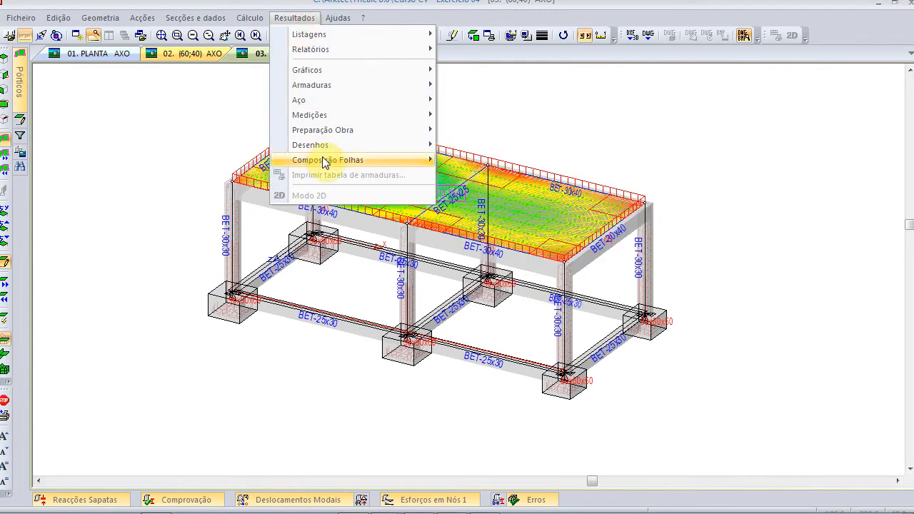
mouse_move(318, 148)
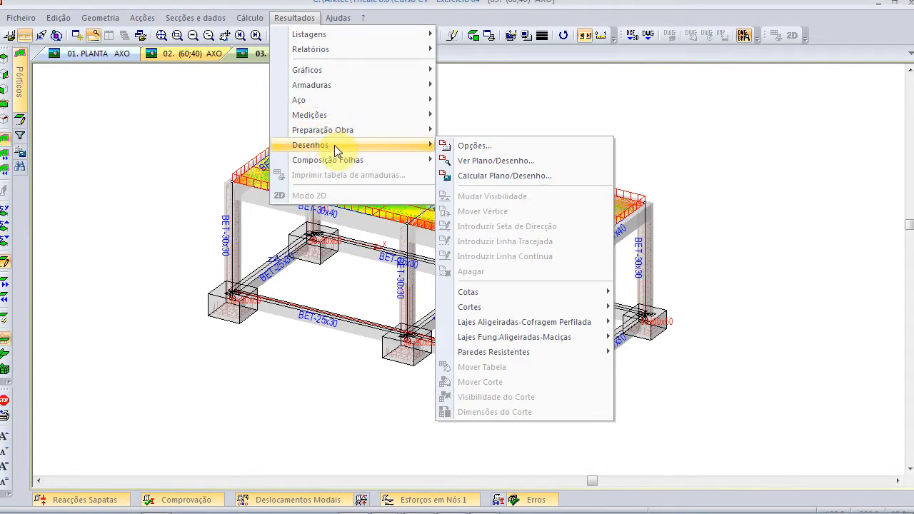
click(484, 164)
click(469, 234)
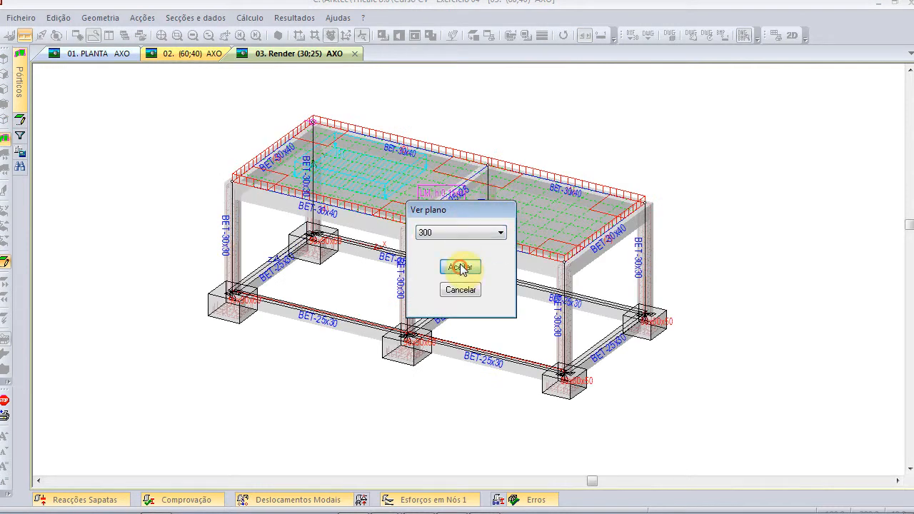
click(460, 267)
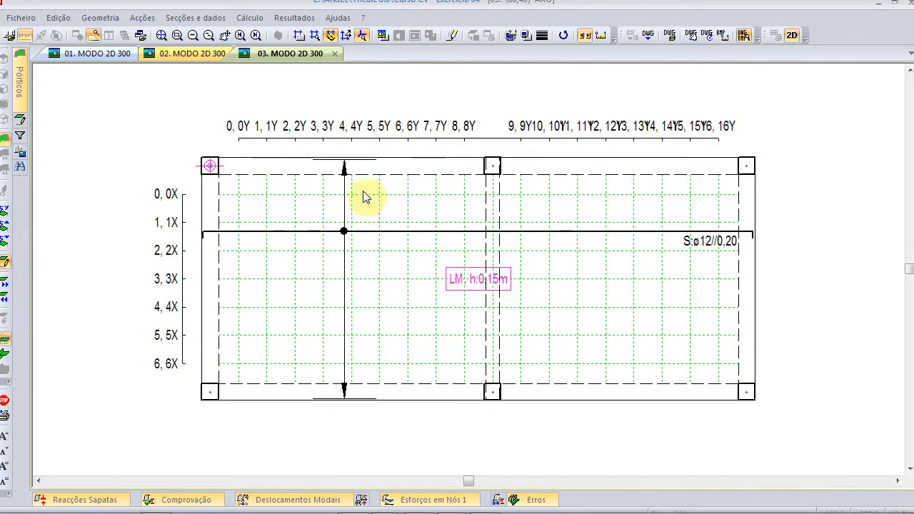
- Turn off the rib numbers and the rib lines of solid slabs in the slab drawing options
right_click(250, 78)
click(313, 94)
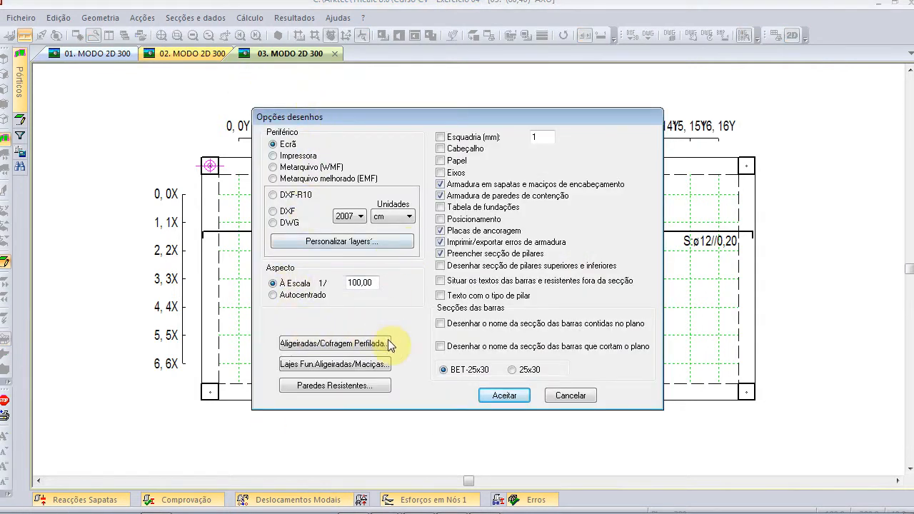
click(374, 365)
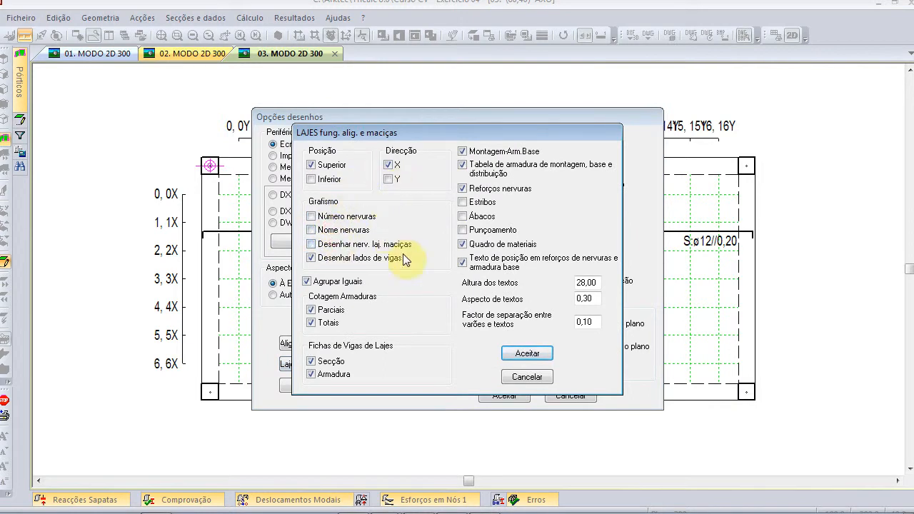
click(519, 357)
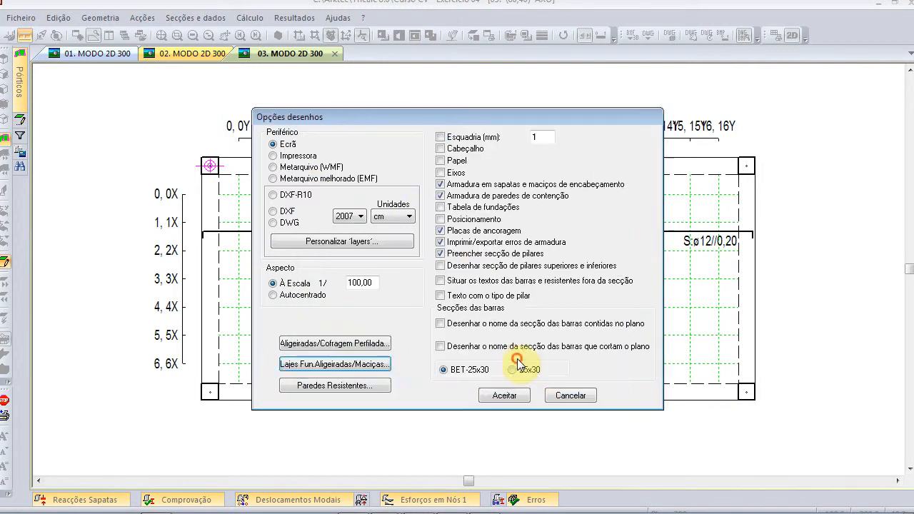
click(504, 395)
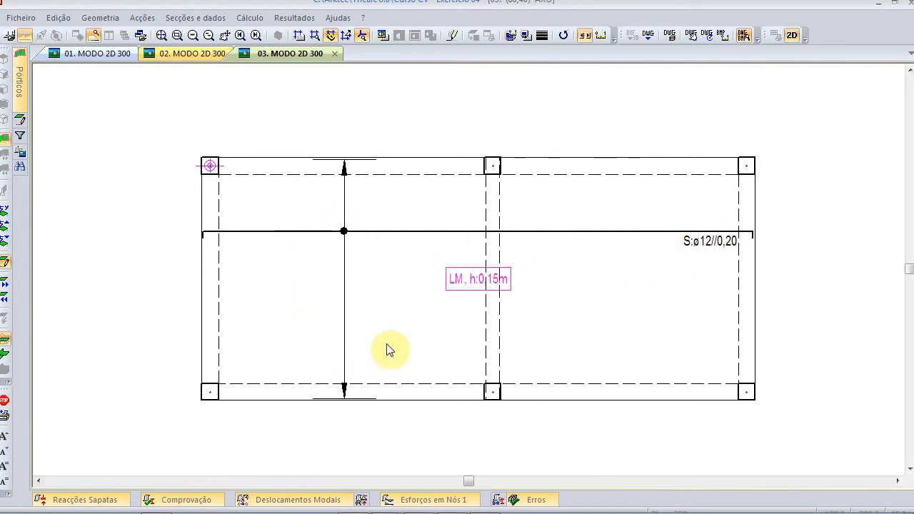
scroll(429, 288, up, 1)
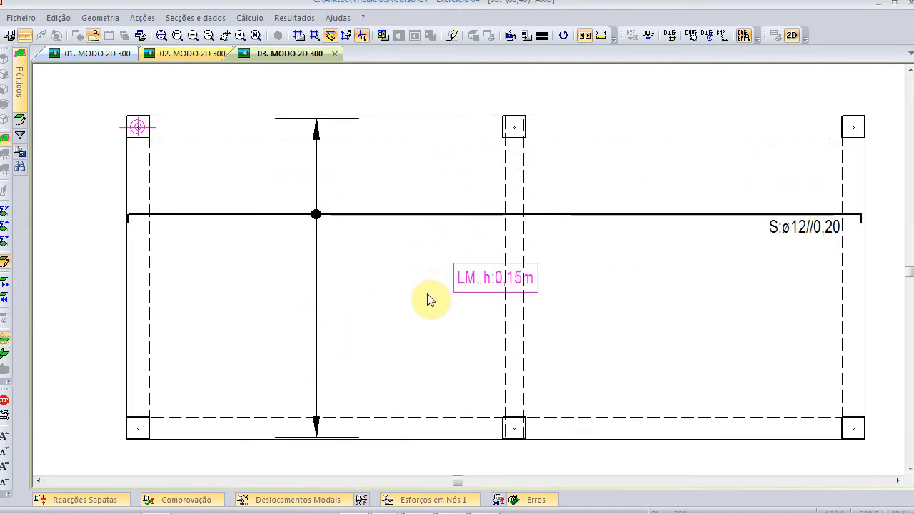
scroll(429, 300, down, 1)
- Show the slab's upper reinforcement in the Y direction as well as X in the drawing options
right_click(334, 128)
click(361, 135)
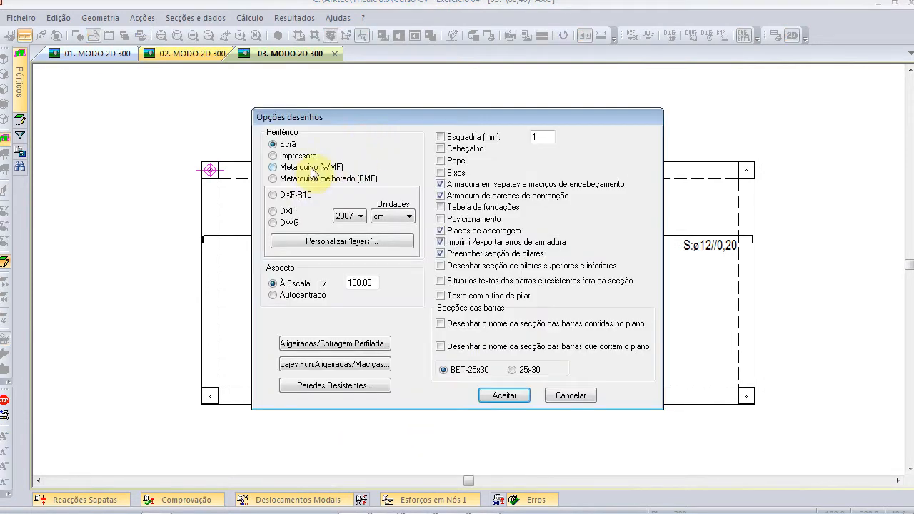
click(332, 362)
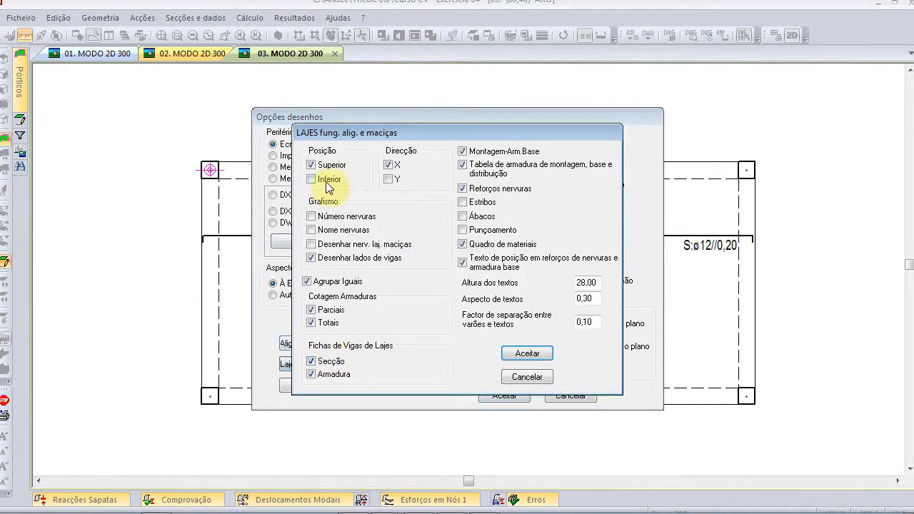
click(525, 352)
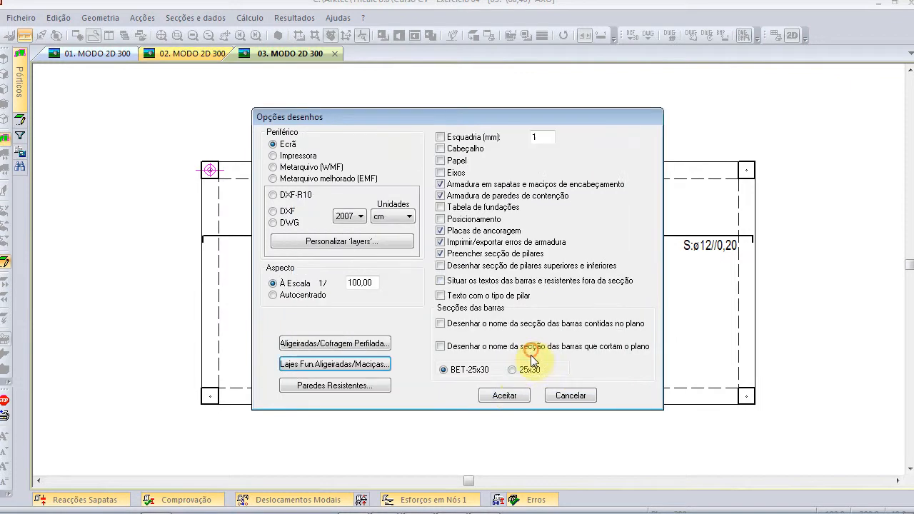
click(508, 395)
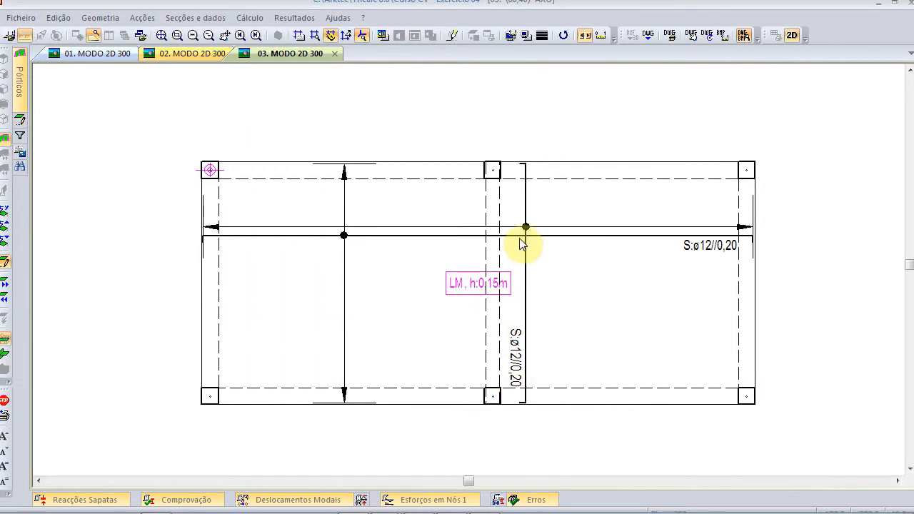
- Move the X base reinforcement line to the slab's mid-depth and shift the Y base reinforcement line further into the second bay
right_click(292, 113)
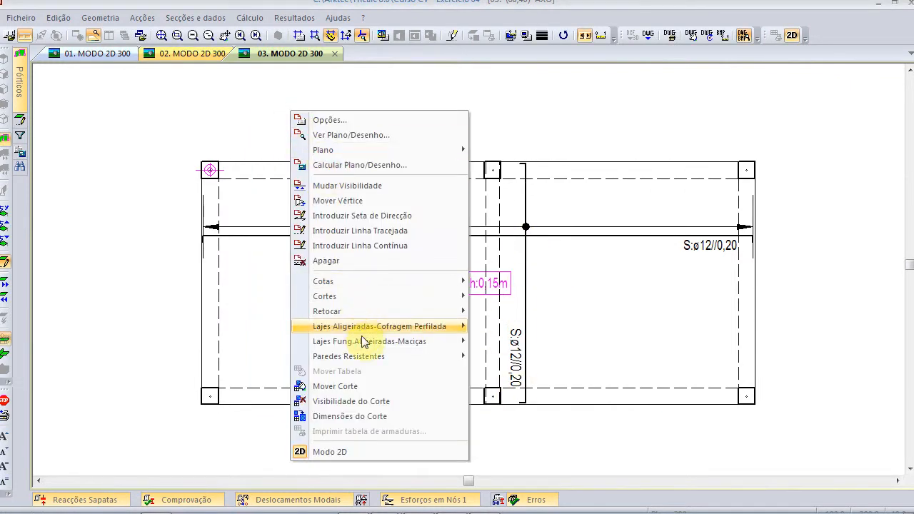
mouse_move(390, 342)
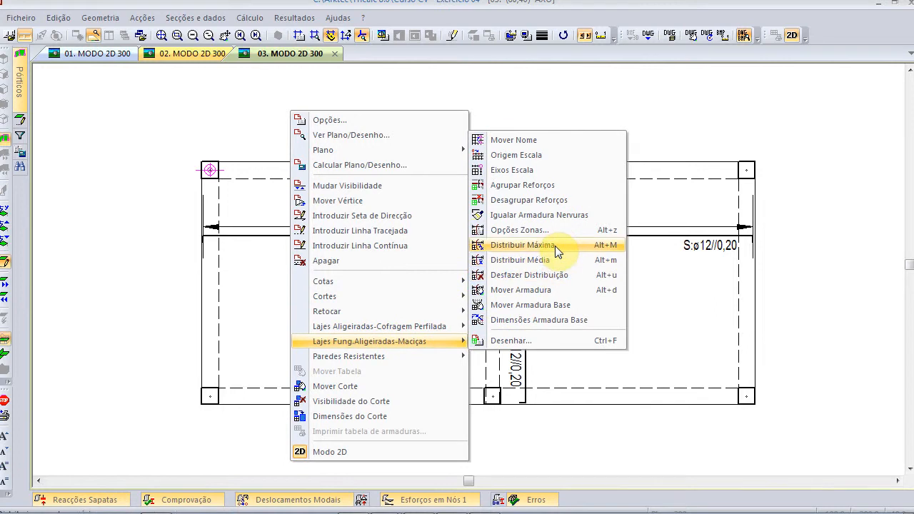
click(544, 304)
click(344, 235)
click(356, 284)
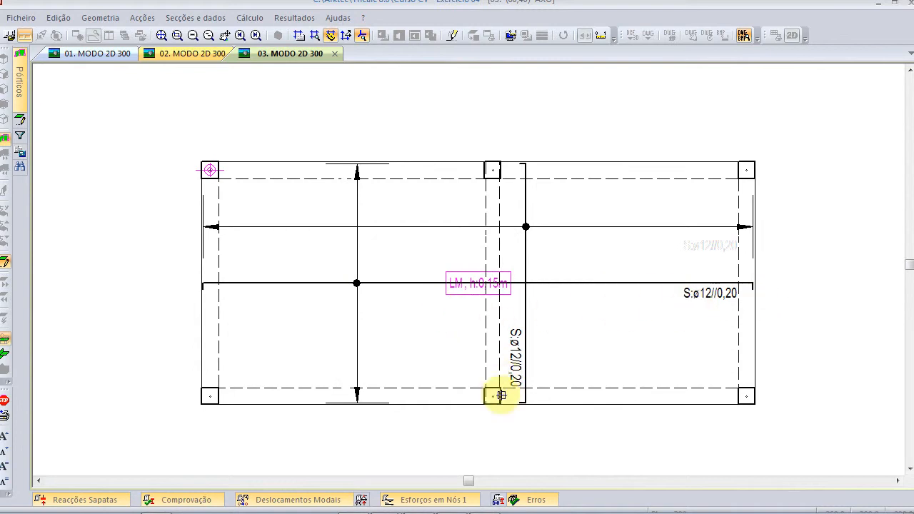
click(524, 226)
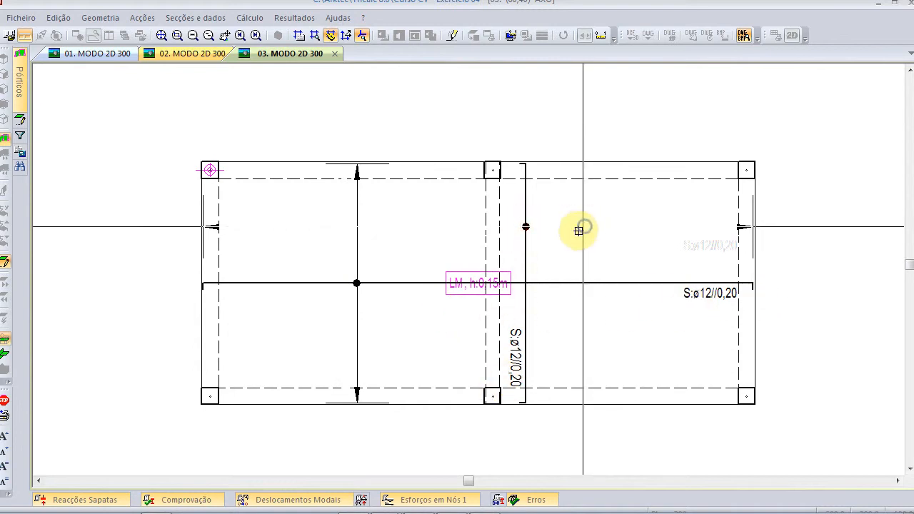
click(580, 228)
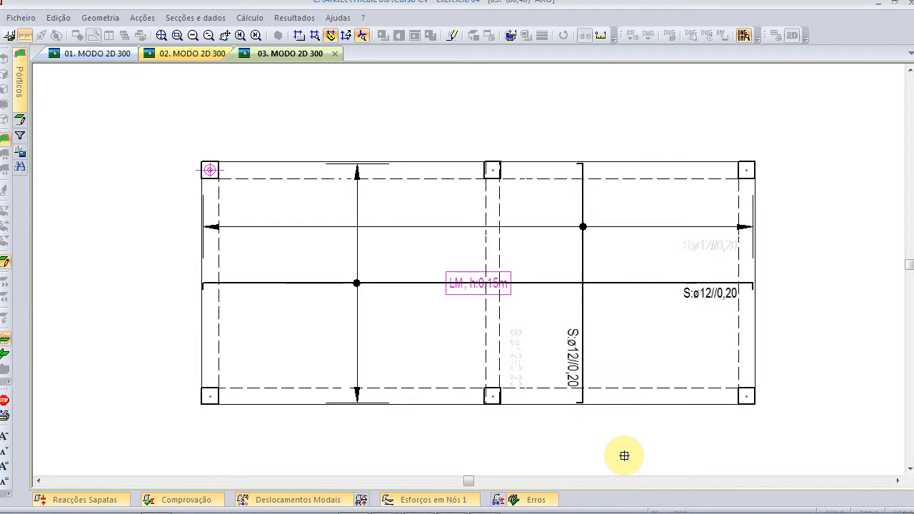
right_click(685, 133)
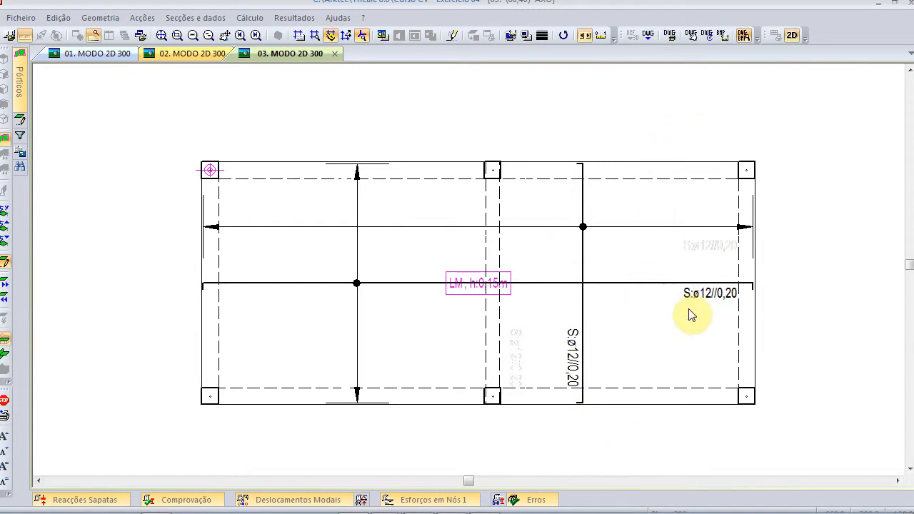
scroll(691, 315, up, 2)
scroll(689, 350, down, 2)
- Define cross-section A-B lengthwise through the slab, with its drawing placed above the plan
right_click(359, 133)
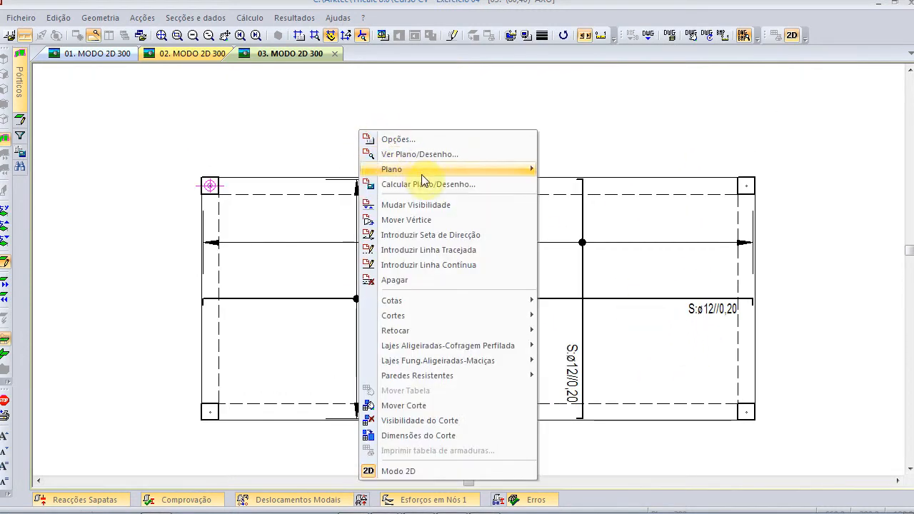
mouse_move(436, 316)
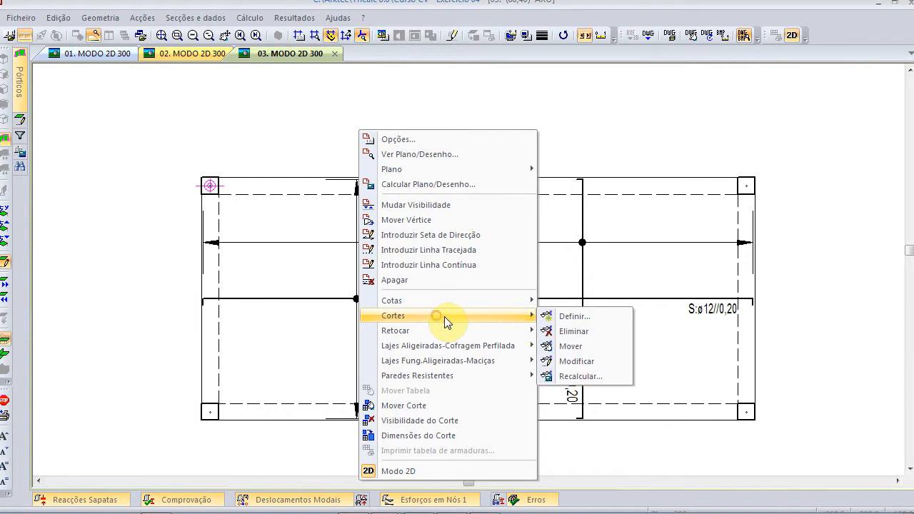
click(553, 318)
click(449, 176)
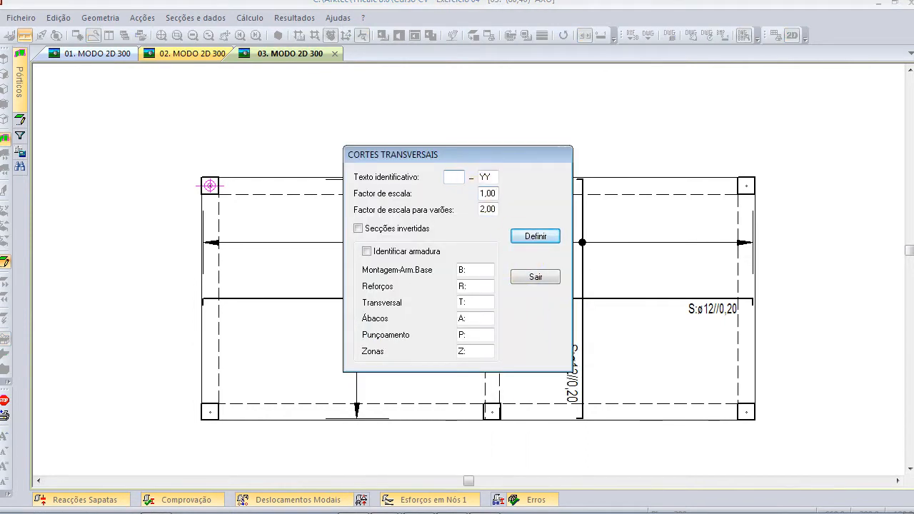
double_click(492, 177)
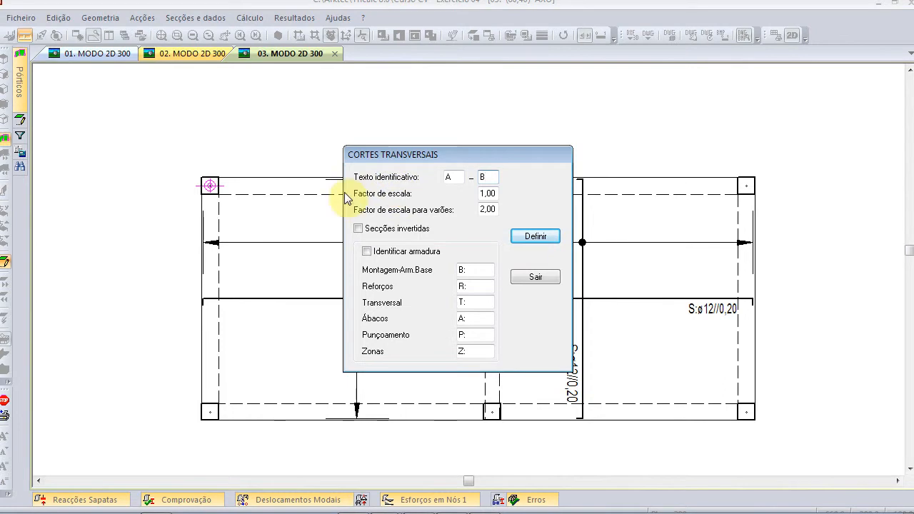
click(534, 236)
click(174, 224)
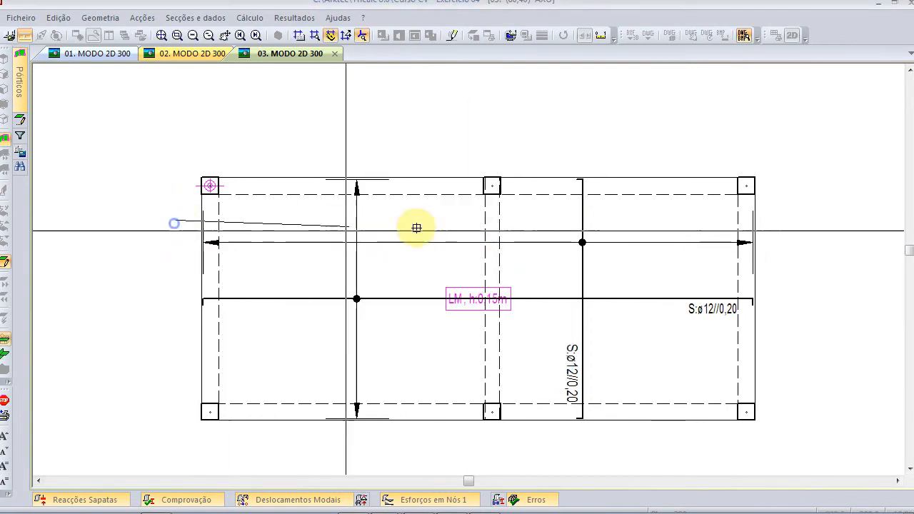
click(788, 220)
click(554, 136)
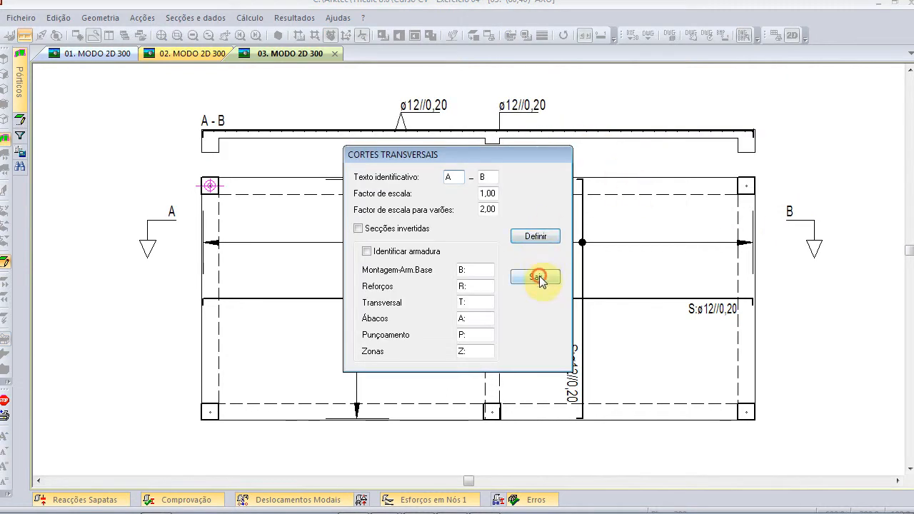
click(536, 277)
- Enable the Inferior reinforcement position in the slab drawing options and inspect the lower bars in section A-B
scroll(381, 132, up, 5)
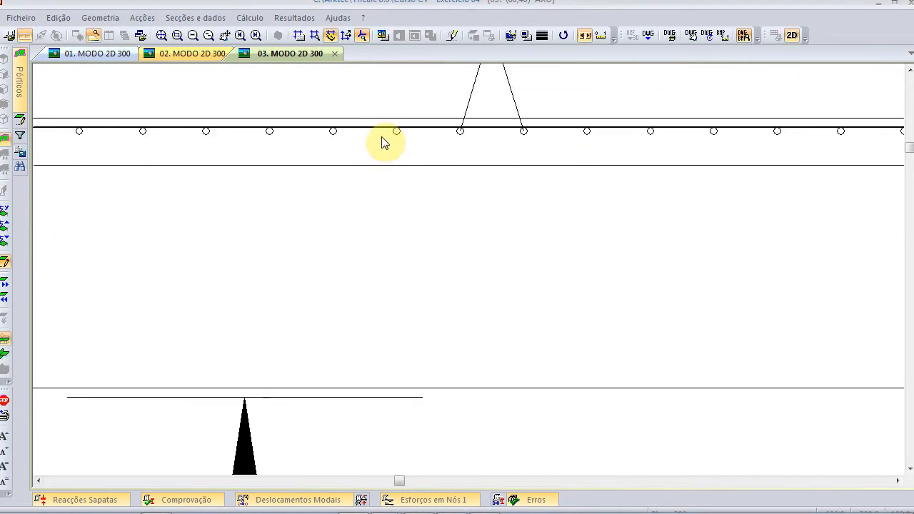
scroll(385, 143, down, 5)
right_click(296, 91)
click(327, 96)
click(344, 364)
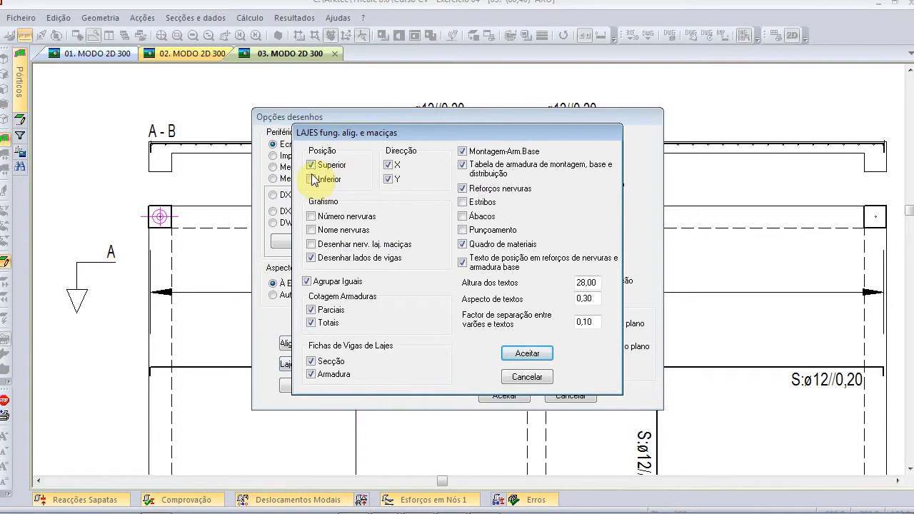
click(530, 354)
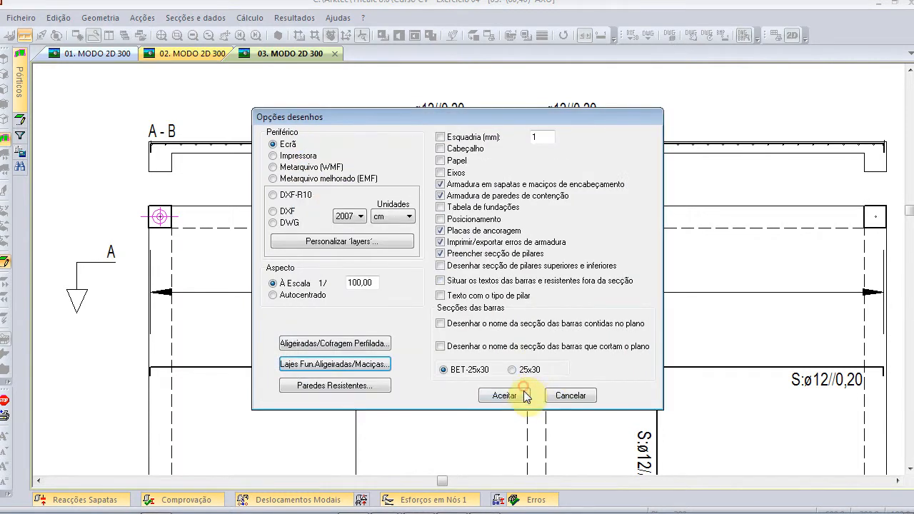
click(526, 395)
scroll(318, 151, up, 4)
scroll(321, 162, up, 1)
scroll(322, 167, down, 4)
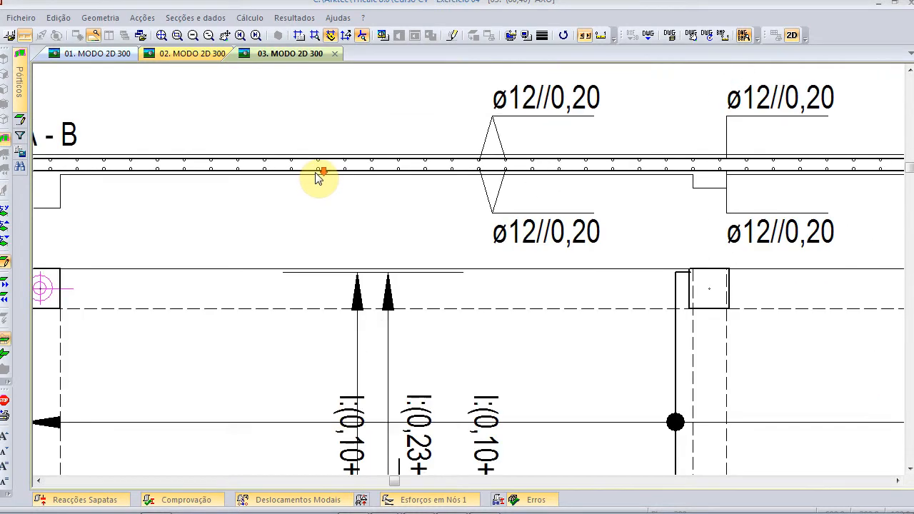
- Hide the Inferior reinforcement again in the slab drawing options, leaving only the Superior position drawn
right_click(340, 96)
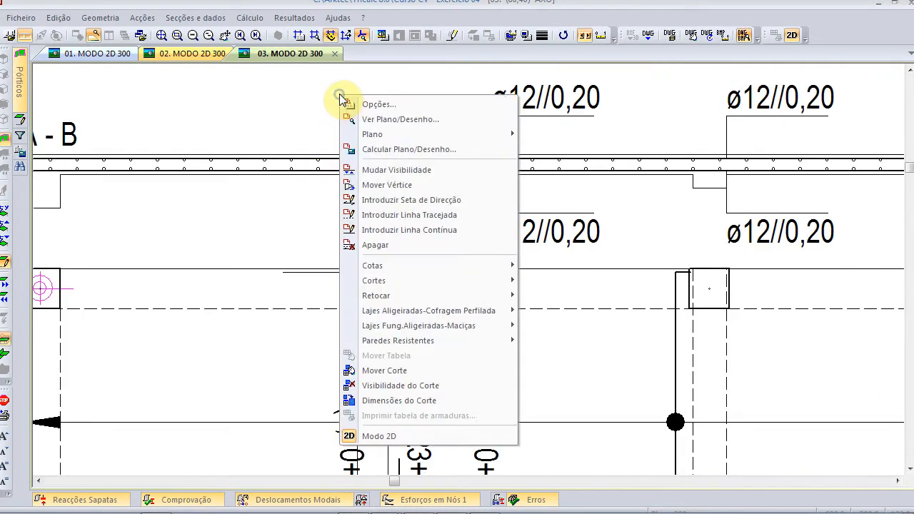
click(377, 105)
click(355, 365)
click(313, 179)
click(541, 355)
click(440, 337)
scroll(452, 265, down, 5)
middle_drag(496, 317, 445, 263)
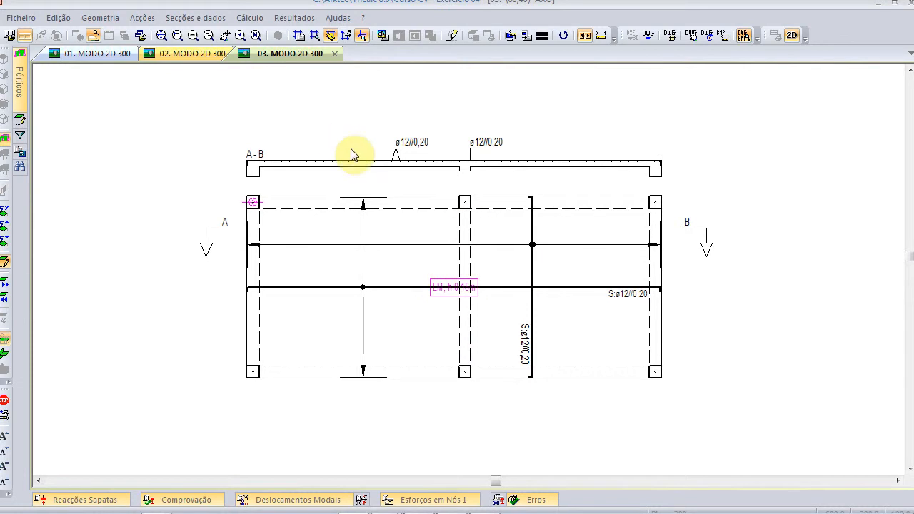
- Leave the 2D mode of plane 300 and return to the rendered 60;40 axonometric view
right_click(344, 107)
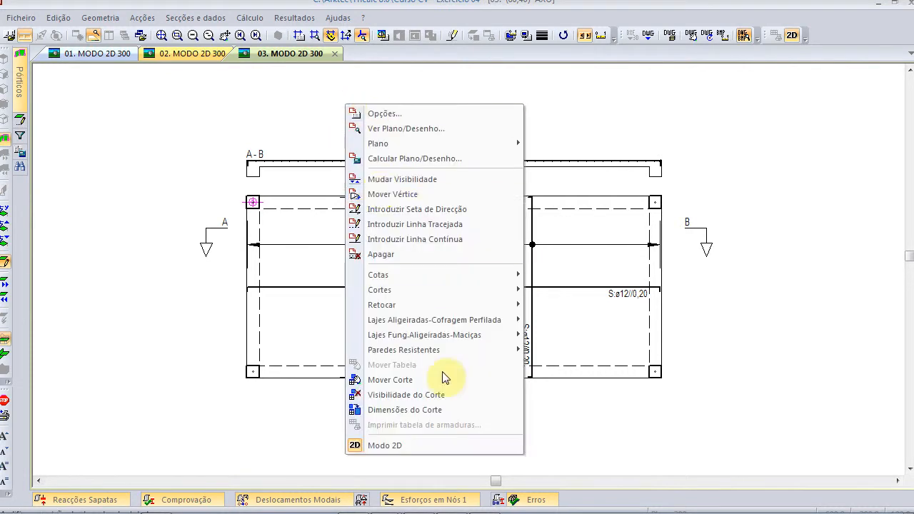
click(445, 439)
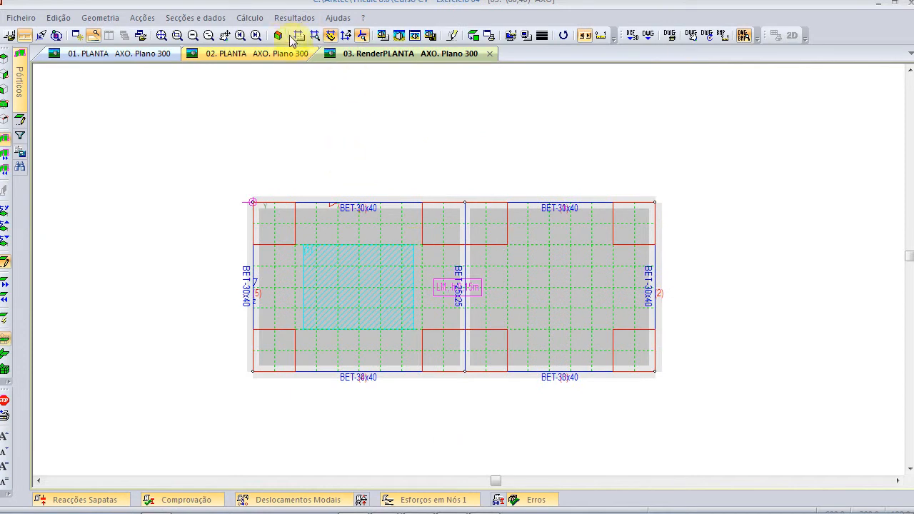
click(290, 36)
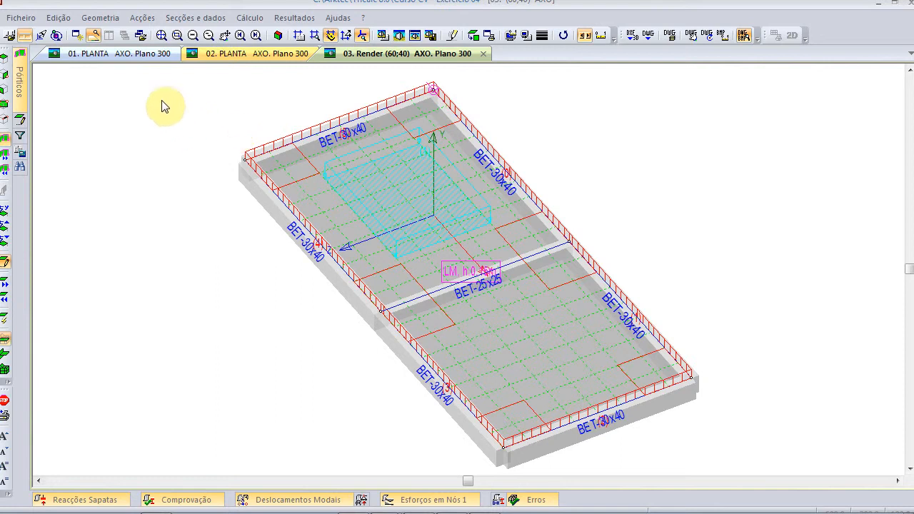
- Set up a node translation of 300 cm in Y with 7 copies, including bars, loads, sections, sets and slabs
click(100, 17)
mouse_move(141, 156)
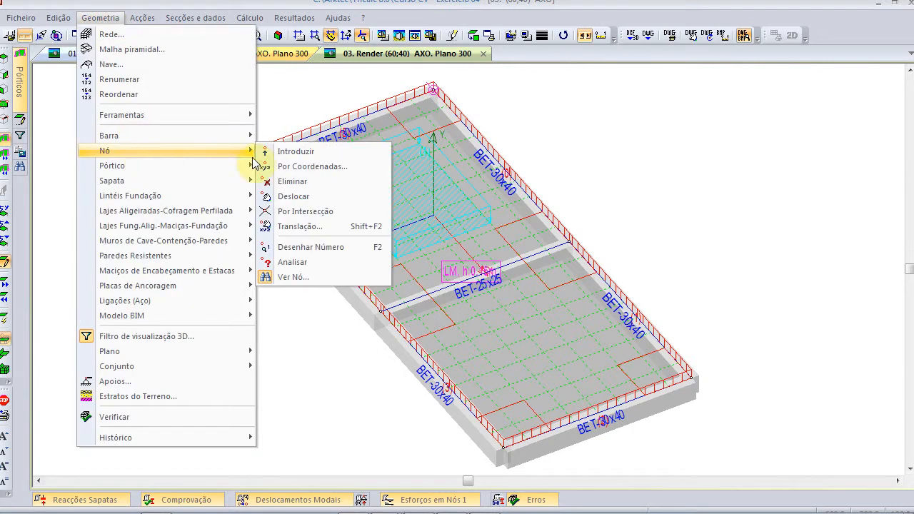
click(308, 226)
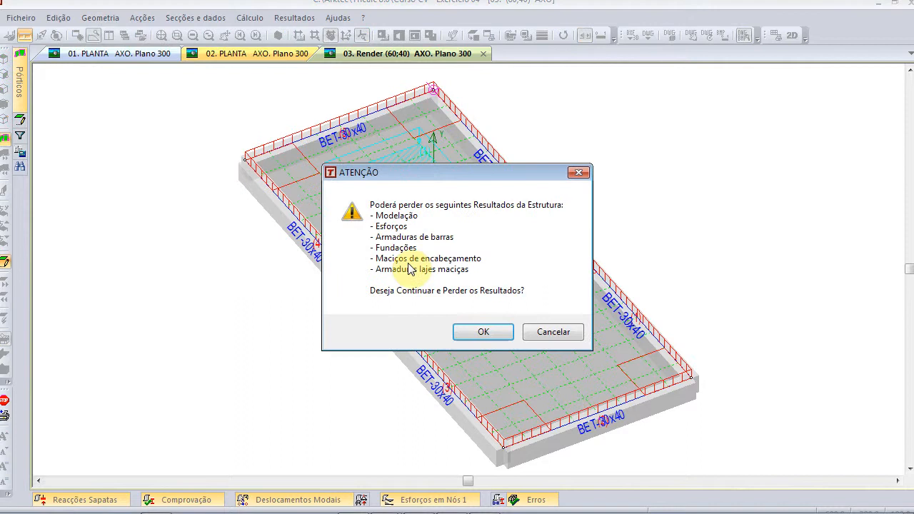
click(477, 328)
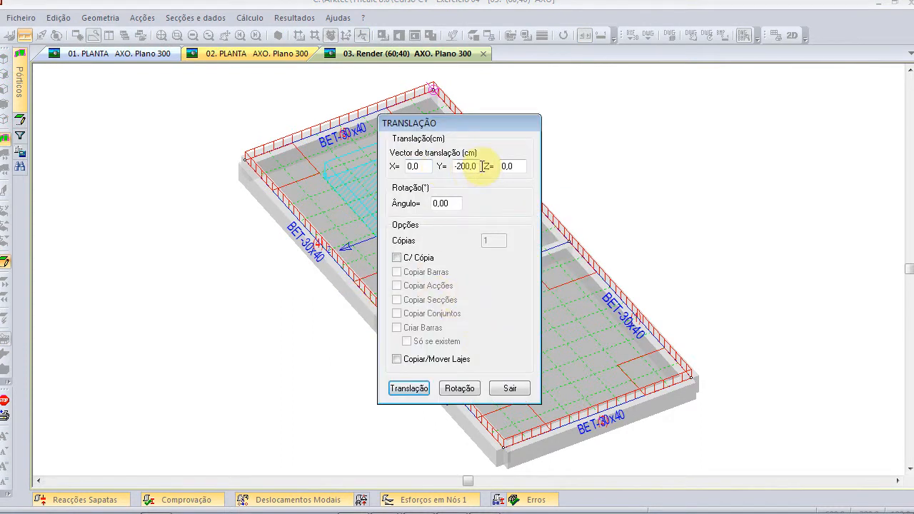
double_click(477, 166)
text(300)
click(417, 259)
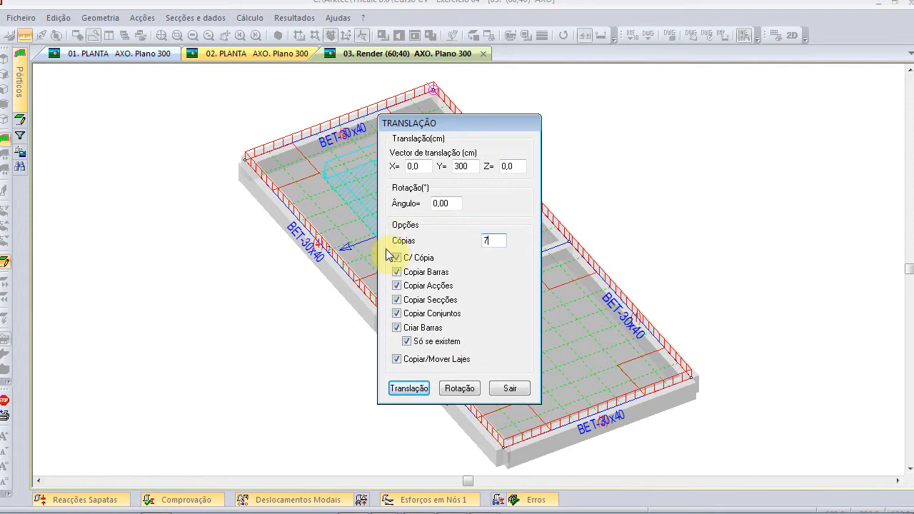
click(409, 388)
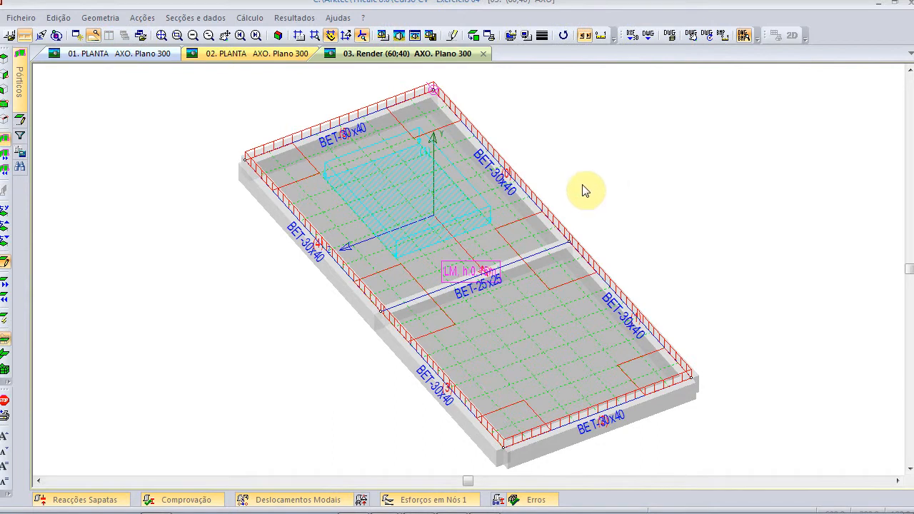
- Isolate plane 300 and copy all of its nodes with the 300 cm vertical translation, 7 copies, accepting the loss of results
key(F4)
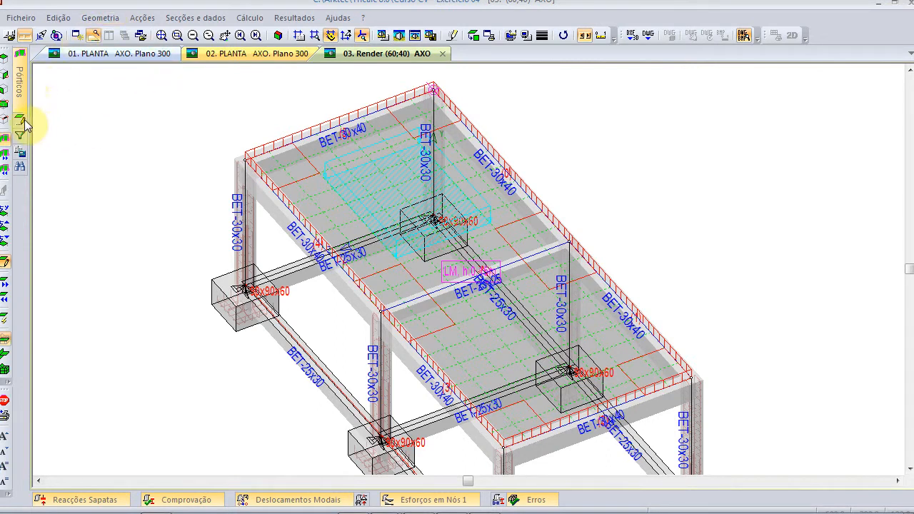
mouse_move(25, 121)
click(52, 97)
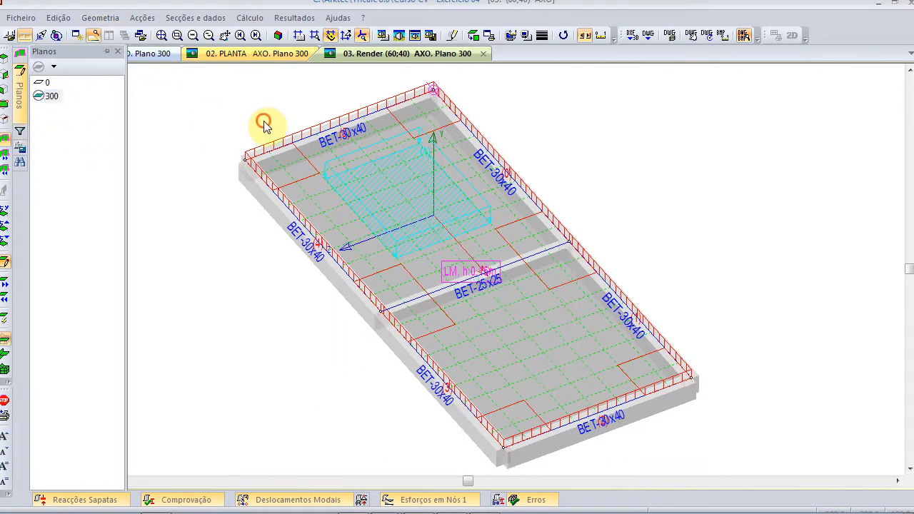
click(100, 18)
mouse_move(250, 150)
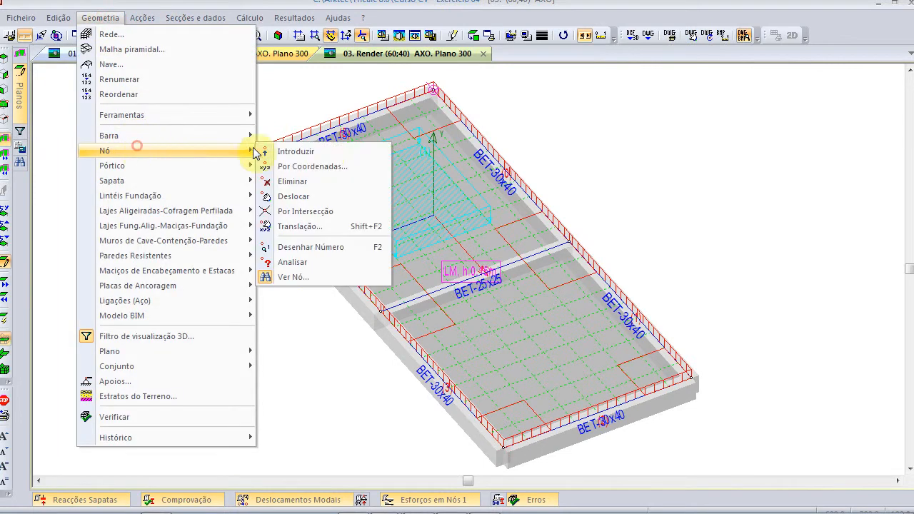
click(333, 226)
click(483, 331)
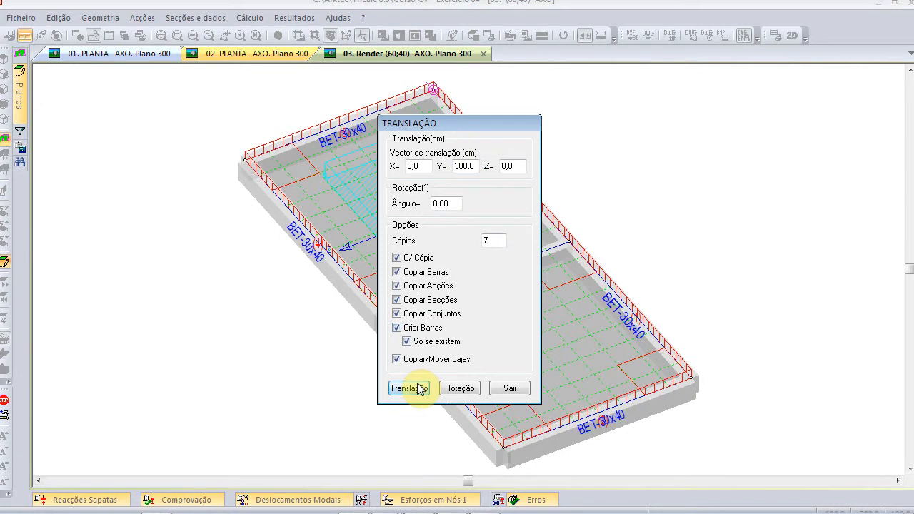
click(408, 389)
click(160, 75)
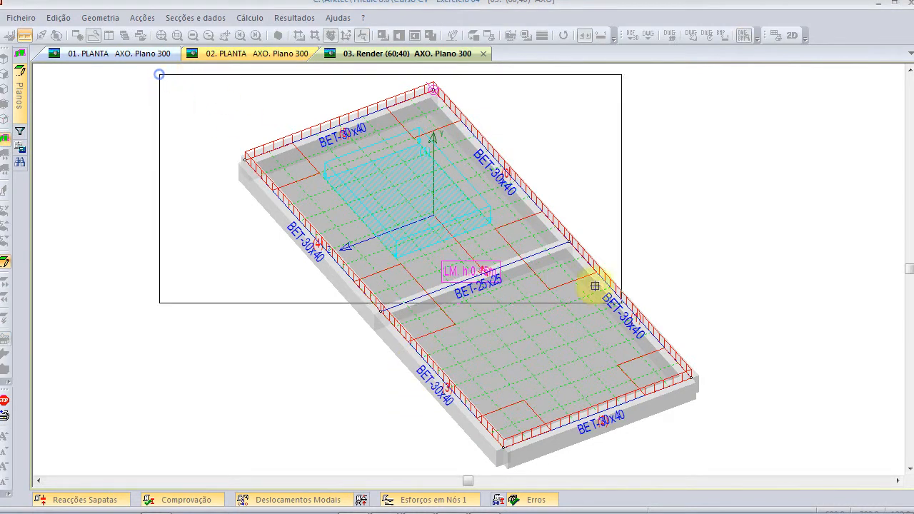
click(762, 454)
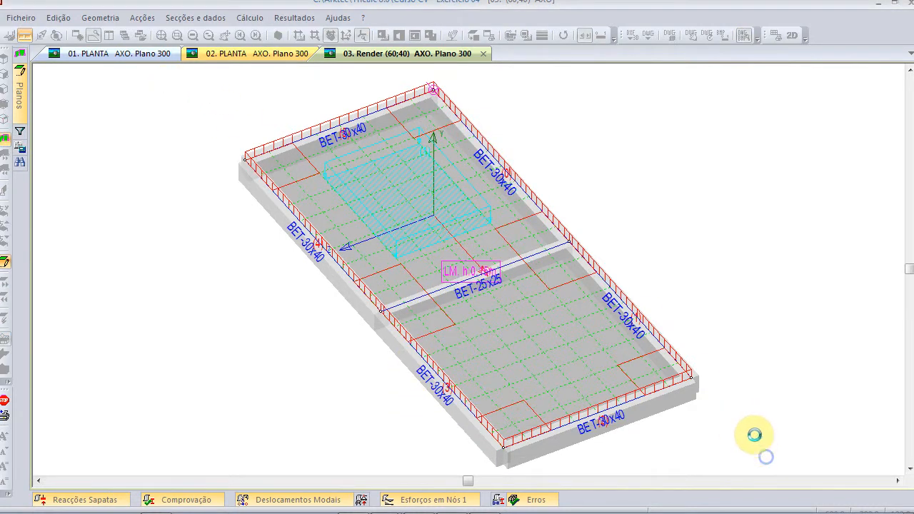
click(510, 389)
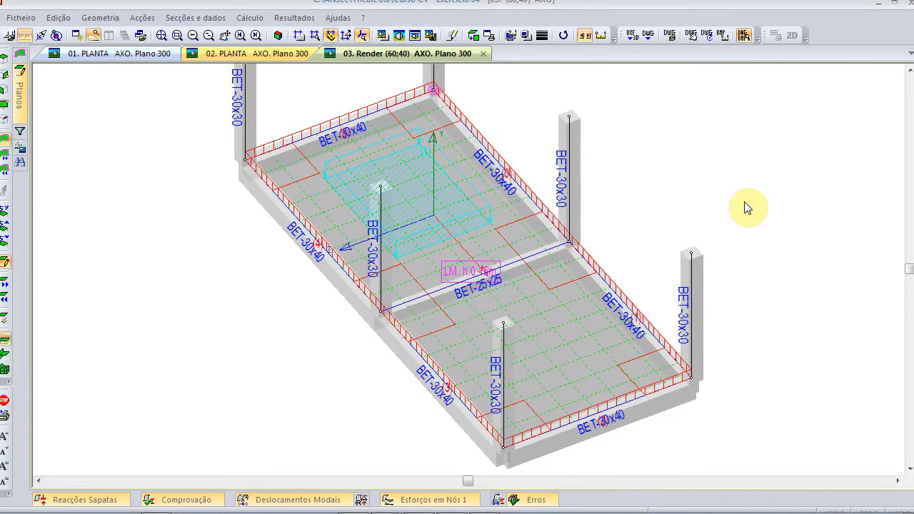
- Display the whole structure and examine the copied storeys from several axonometric angles
click(161, 198)
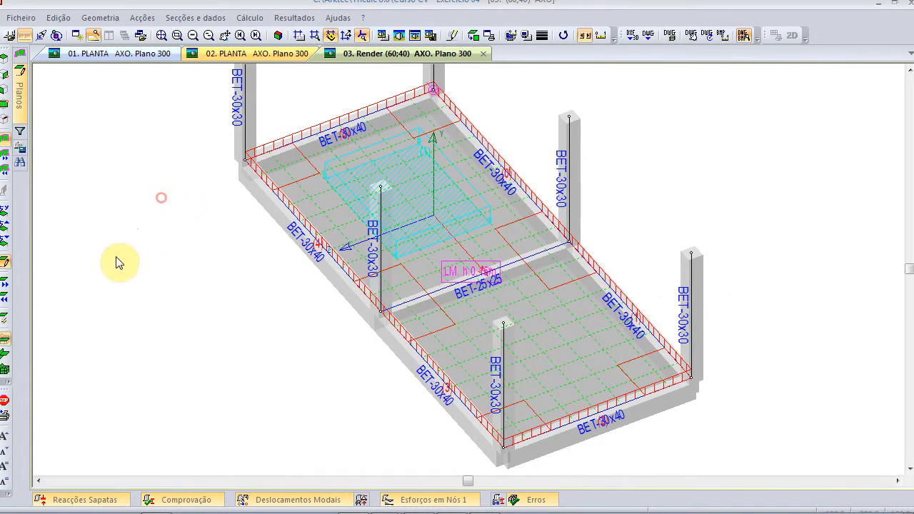
click(5, 370)
click(171, 287)
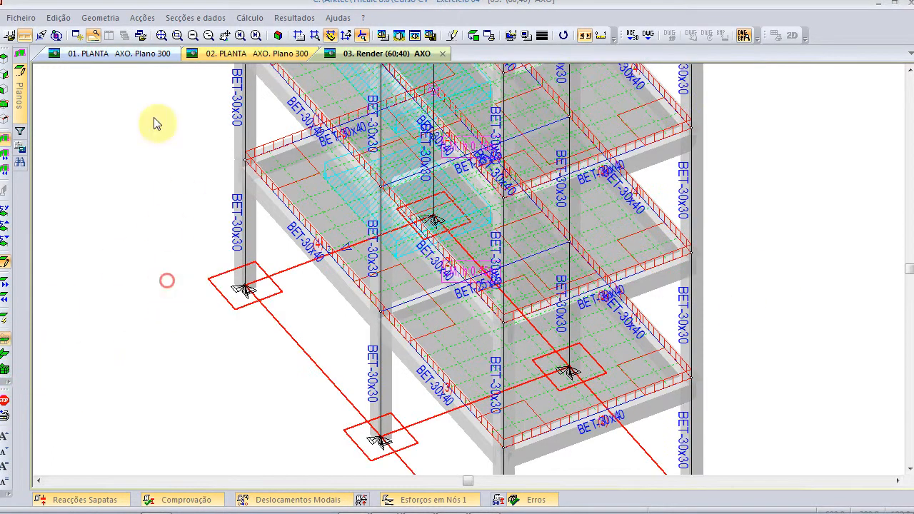
click(161, 35)
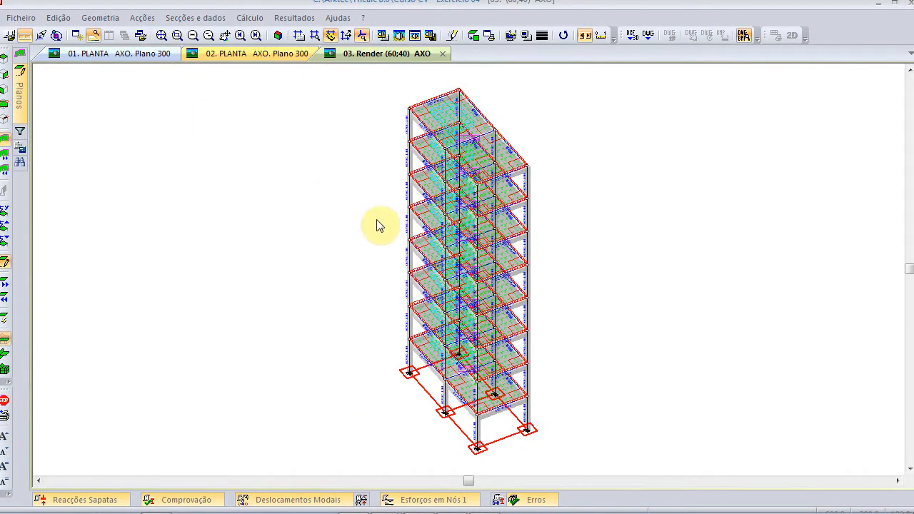
click(343, 187)
drag(344, 187, 350, 208)
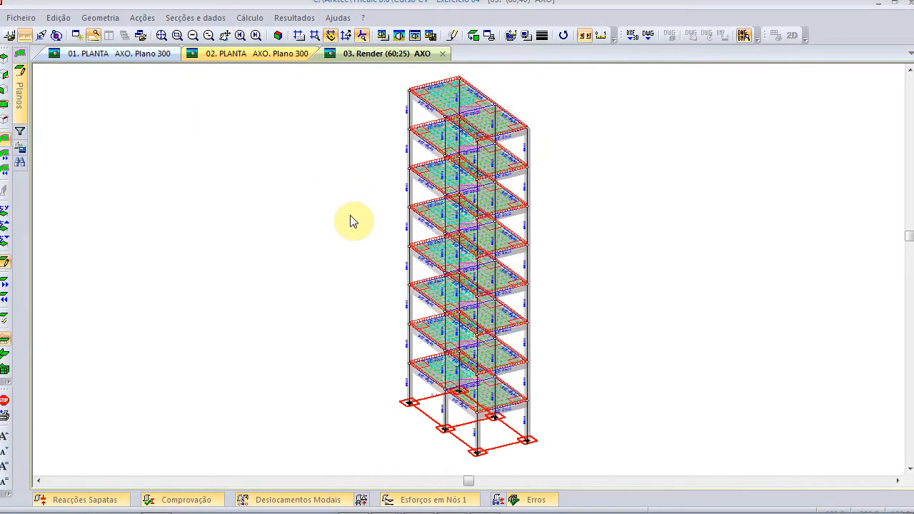
ctrl+scroll(354, 220, down, 8)
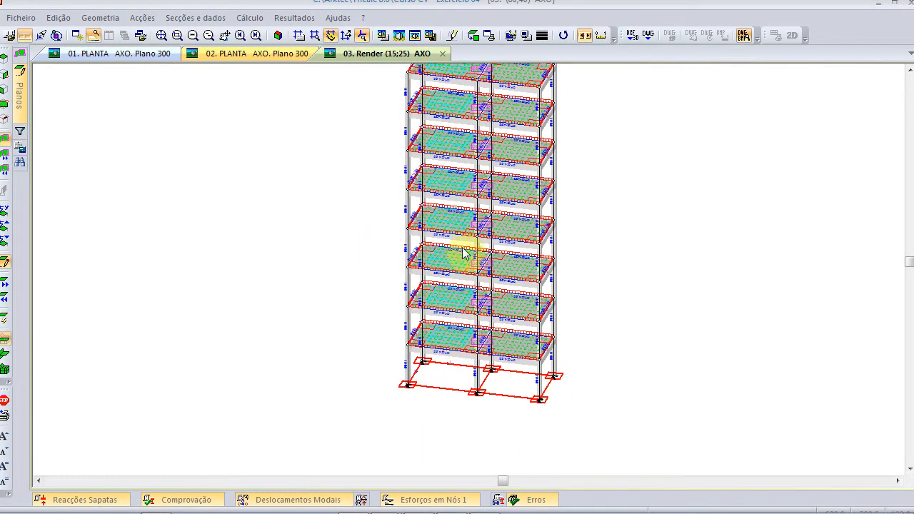
shift+scroll(220, 195, up, 4)
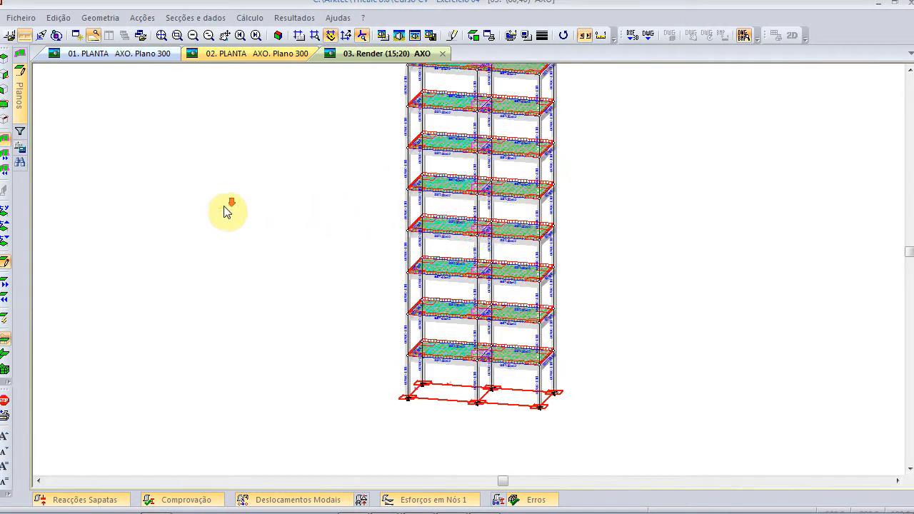
shift+scroll(246, 204, down, 5)
ctrl+scroll(261, 220, down, 3)
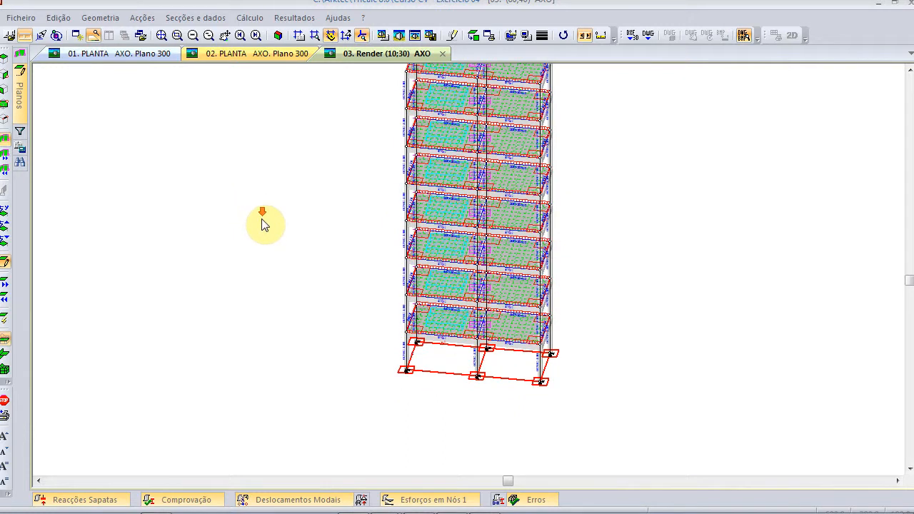
ctrl+scroll(267, 221, down, 4)
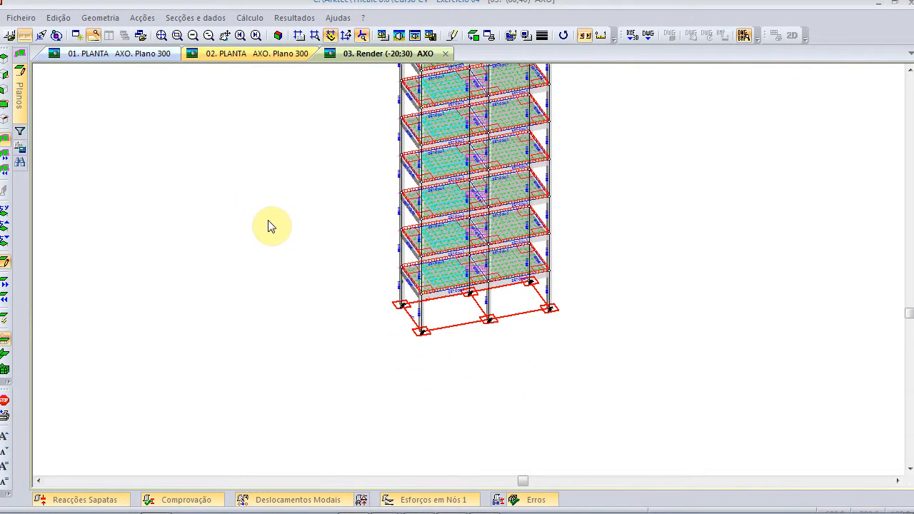
click(162, 35)
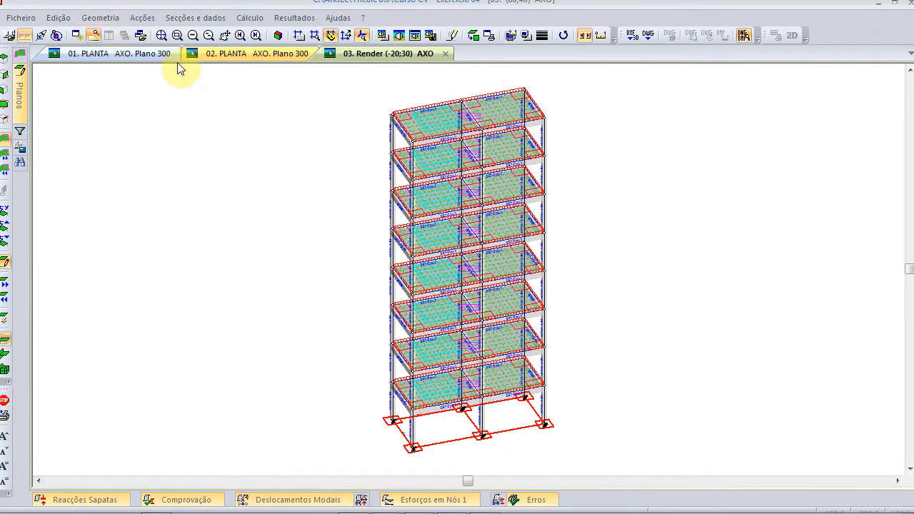
- Run the geometry verification on the multi-storey structure and dismiss its report
click(100, 17)
click(178, 417)
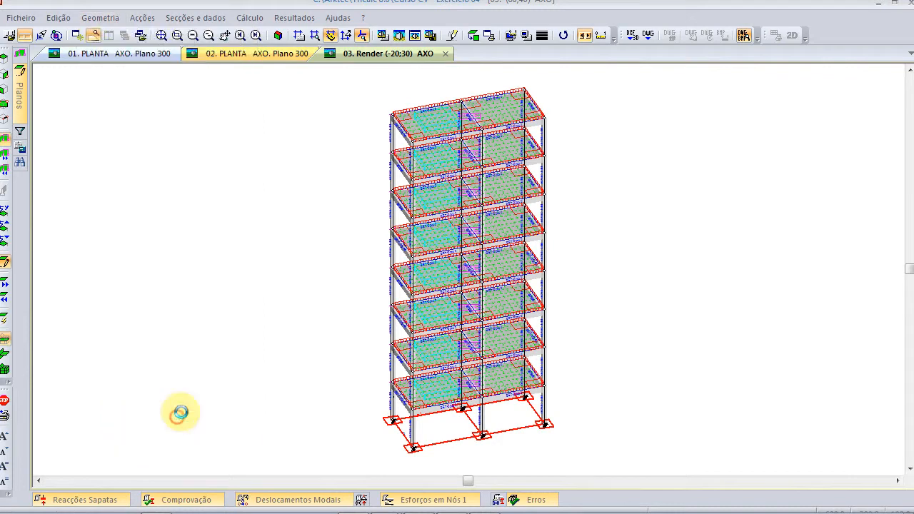
click(420, 367)
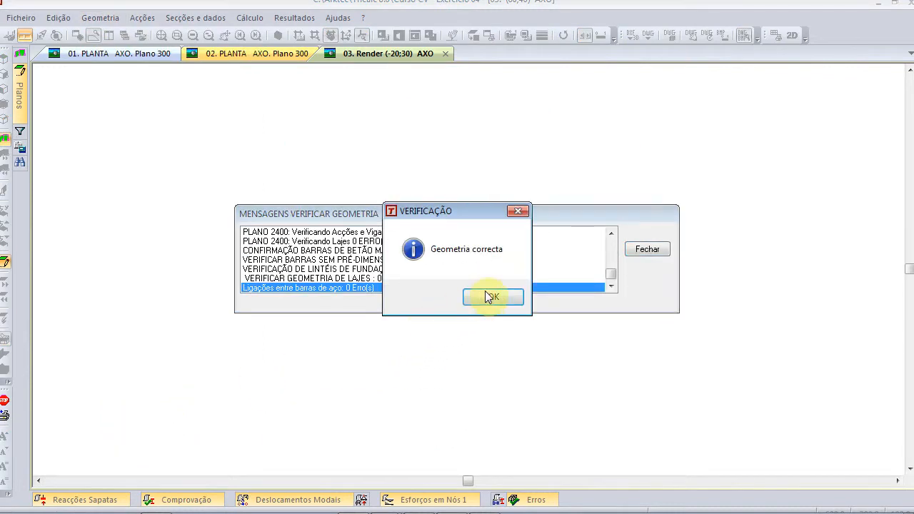
click(490, 298)
- Run the automatic calculation of the whole building and acknowledge the completion summary
click(227, 15)
mouse_move(247, 19)
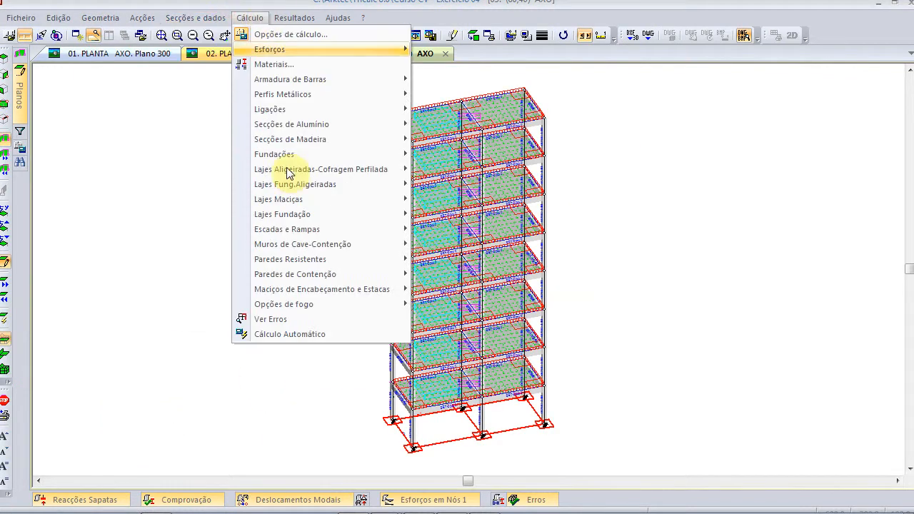
click(321, 334)
click(442, 415)
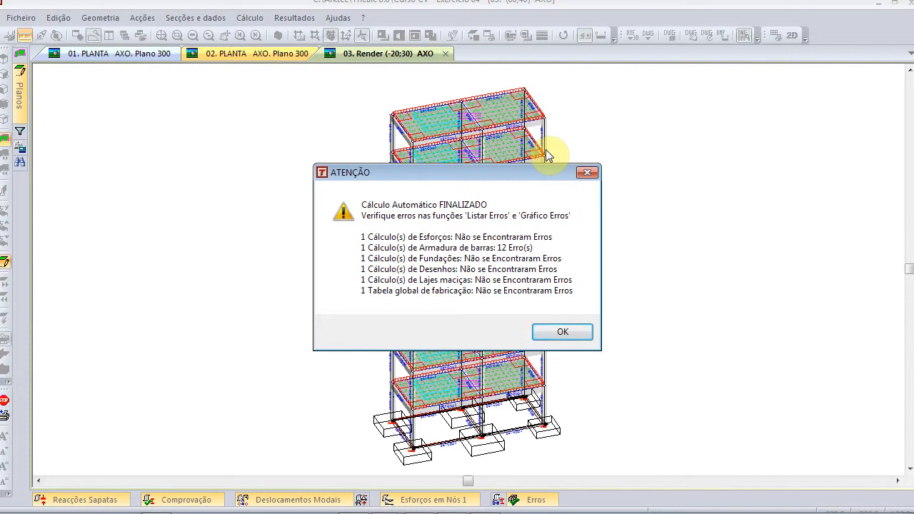
click(554, 328)
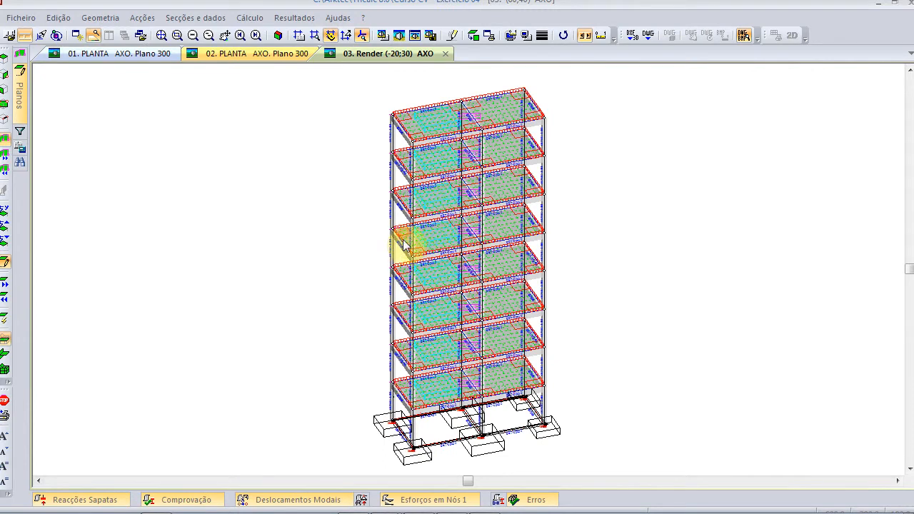
- Display the DY Geral displacement isovalues for E.L.U. on all slabs, inspect them, and close the colour scale
scroll(405, 262, down, 5)
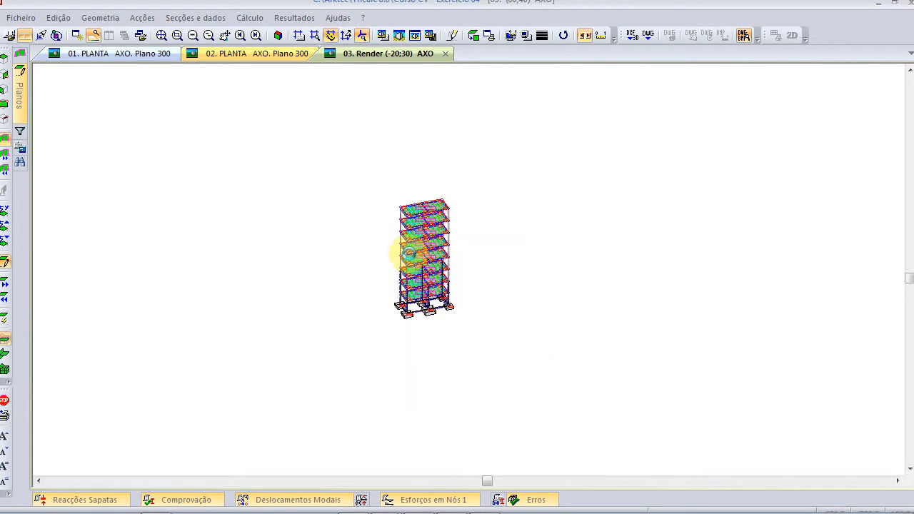
scroll(432, 255, up, 6)
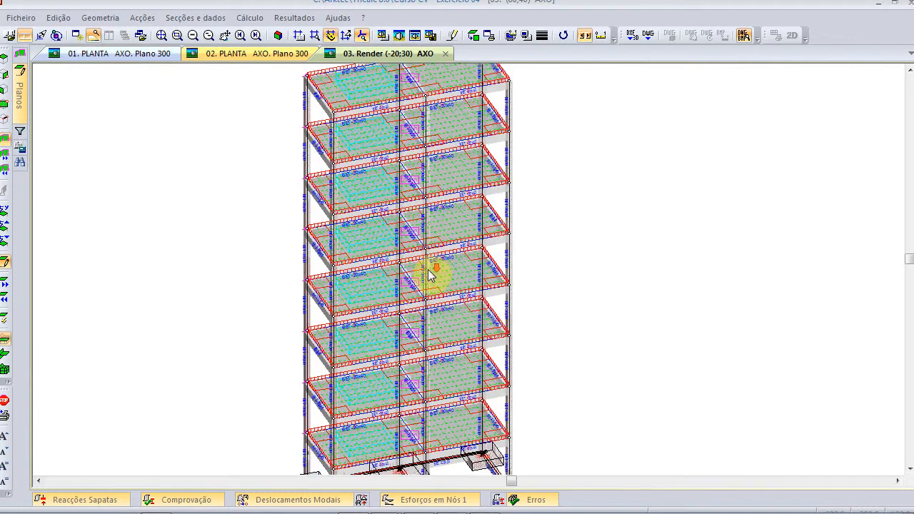
scroll(430, 263, down, 1)
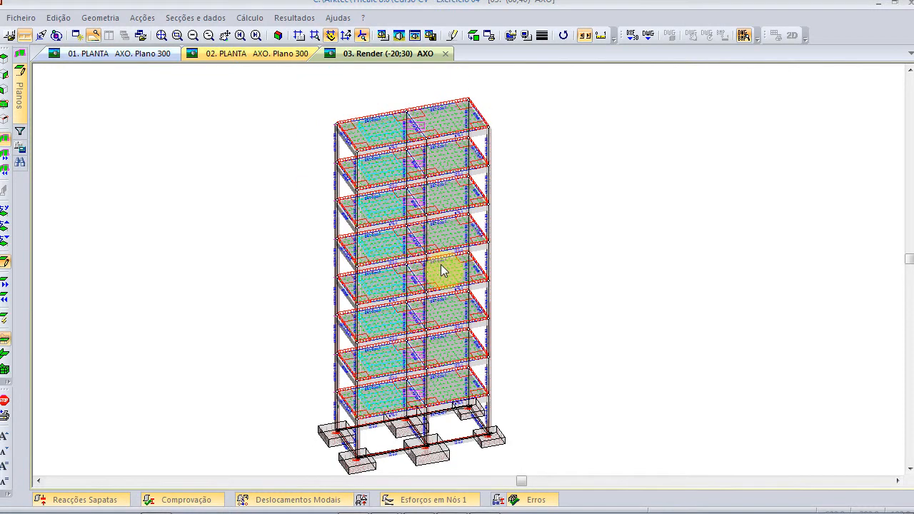
click(296, 19)
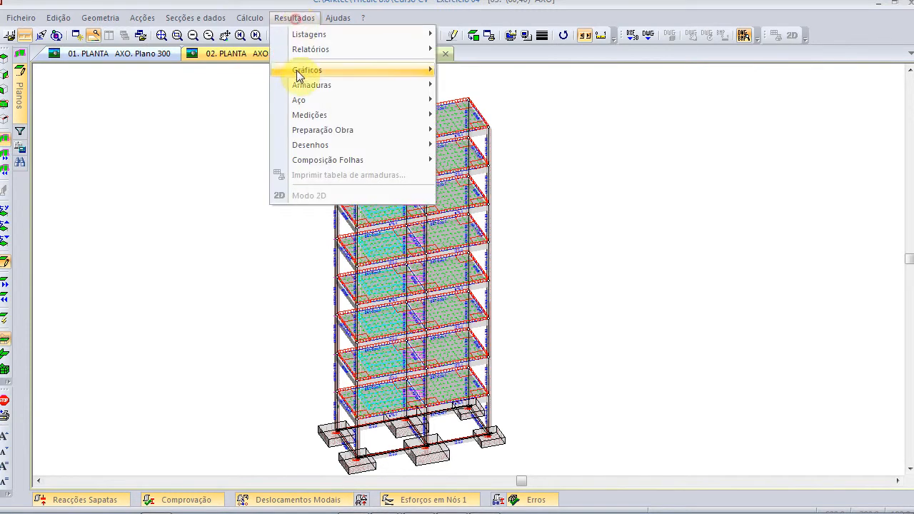
mouse_move(309, 69)
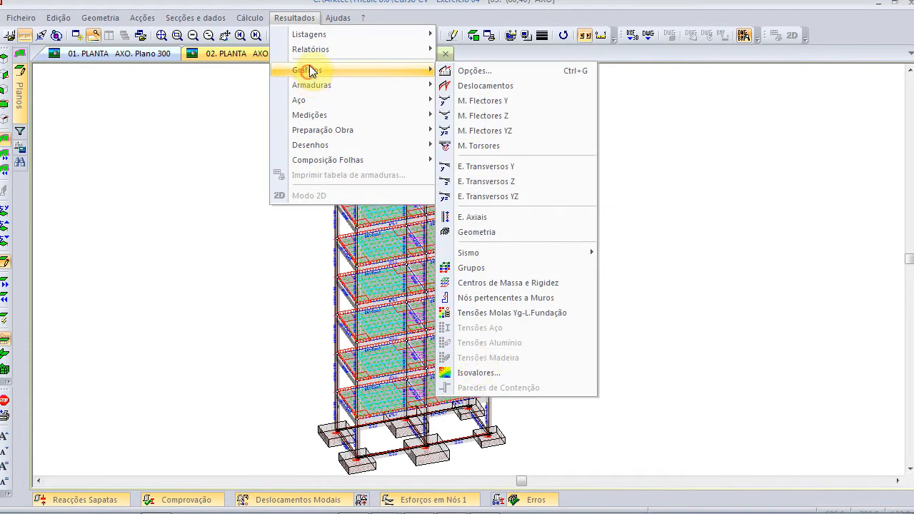
click(477, 369)
click(604, 123)
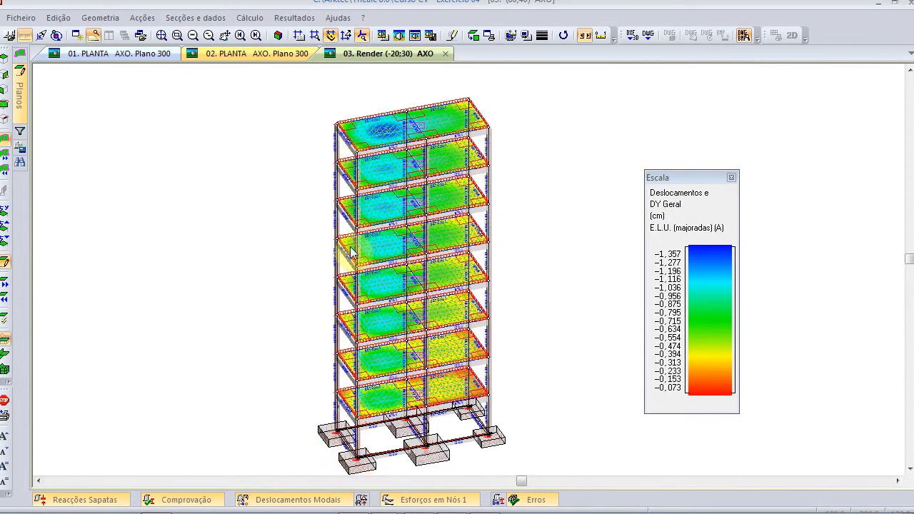
click(731, 178)
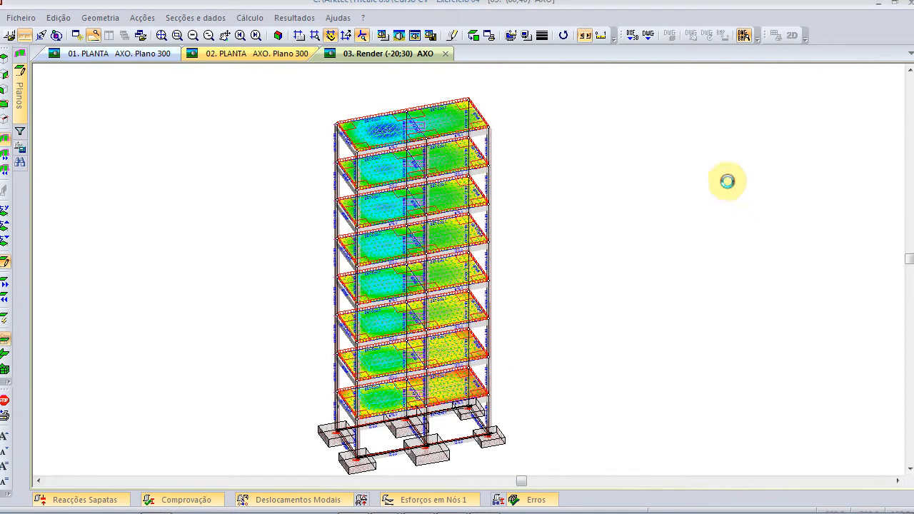
- Isolate the building's rear longitudinal frame as a vertical XY plane
click(6, 86)
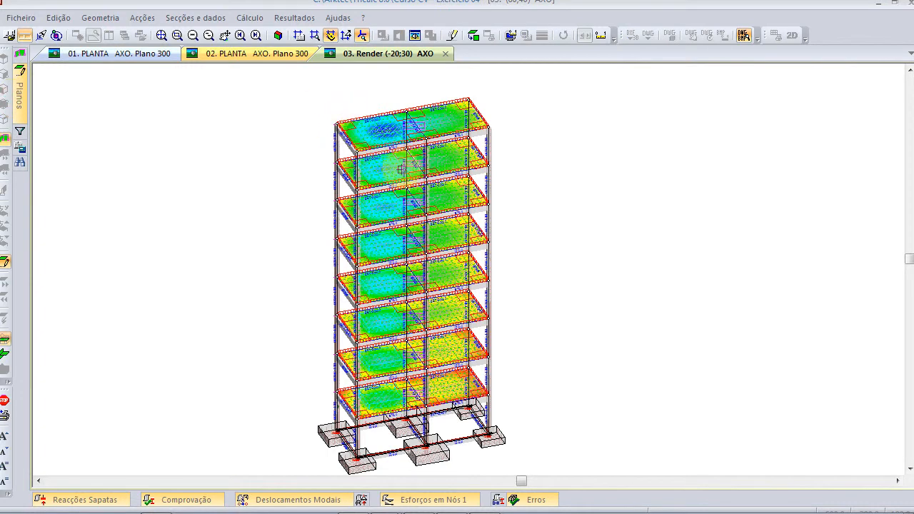
click(277, 131)
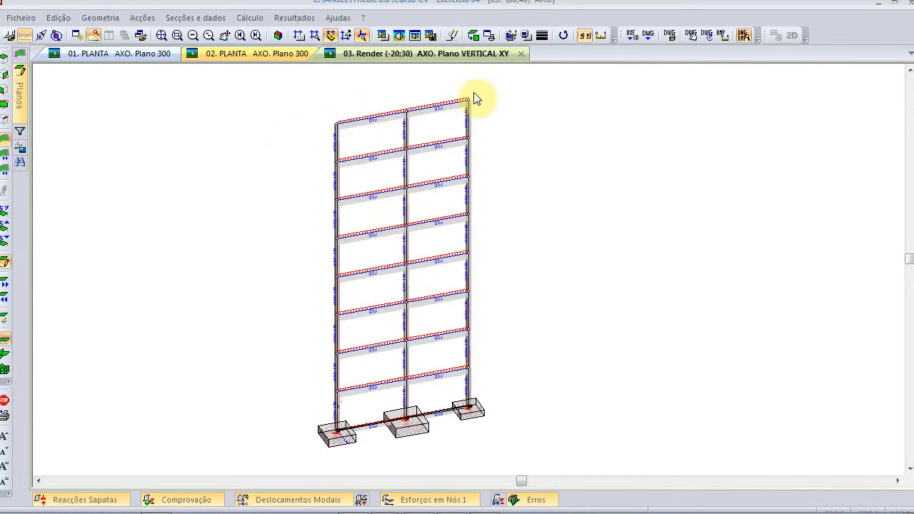
- View the isolated frame in south elevation and display its axial force diagram (E. Axiais)
click(474, 35)
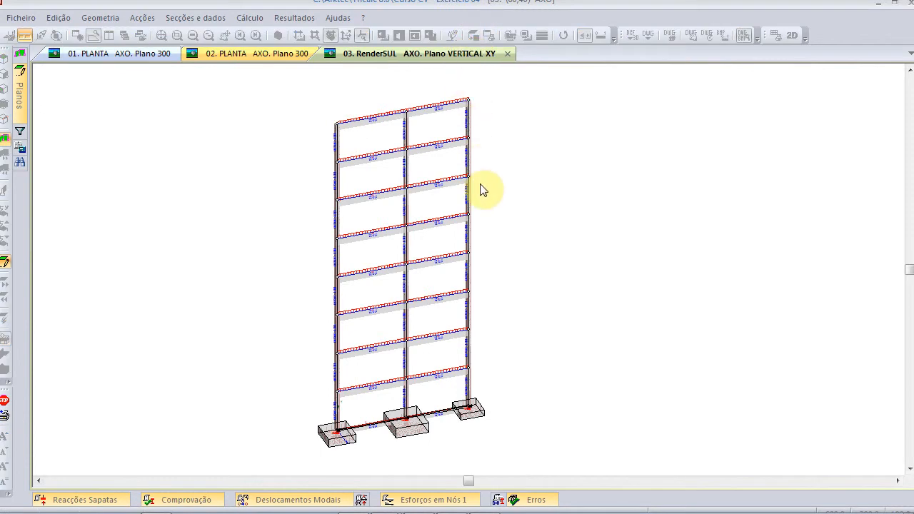
click(364, 232)
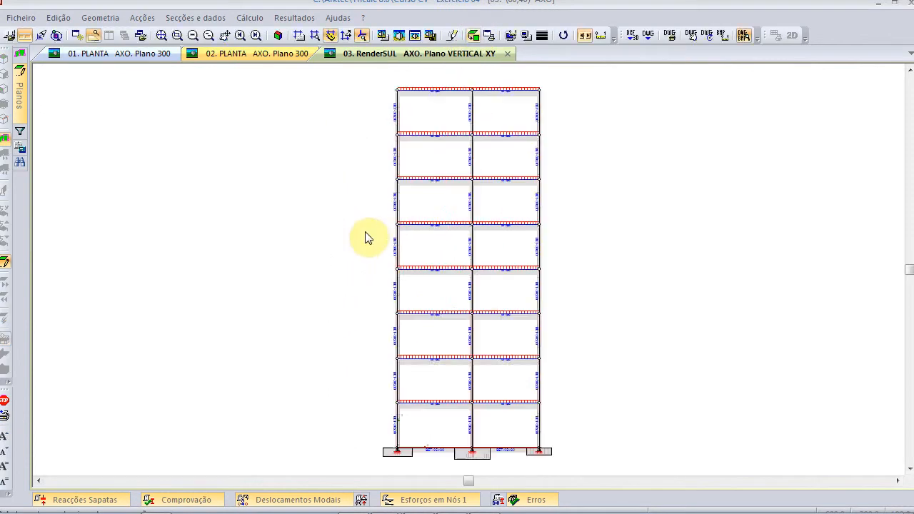
click(293, 18)
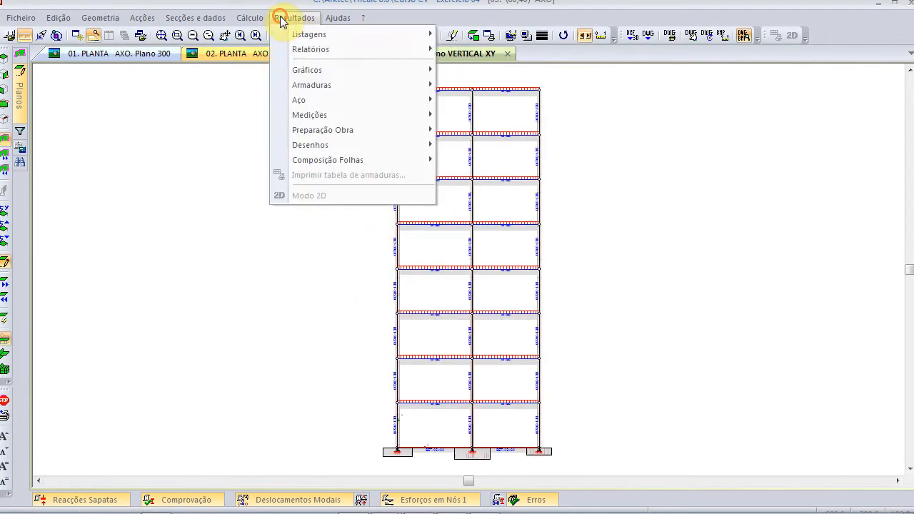
mouse_move(300, 70)
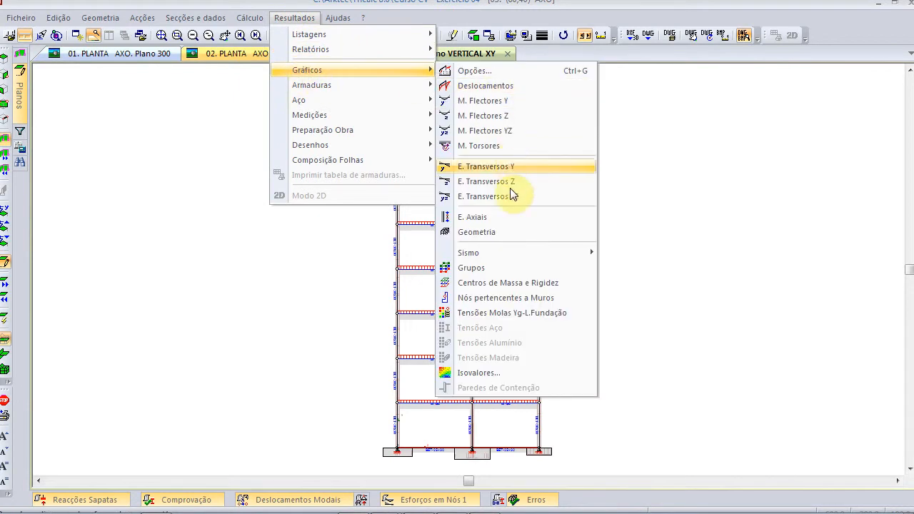
click(517, 231)
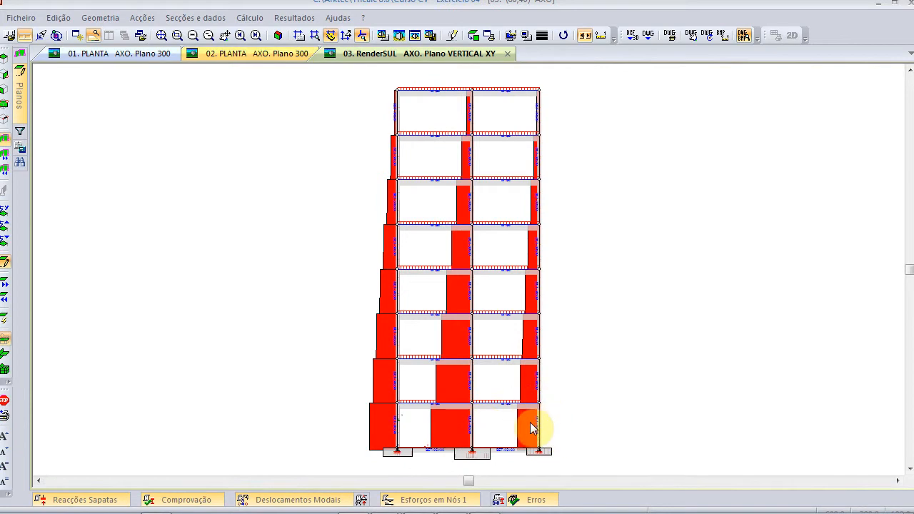
right_click(282, 101)
click(326, 276)
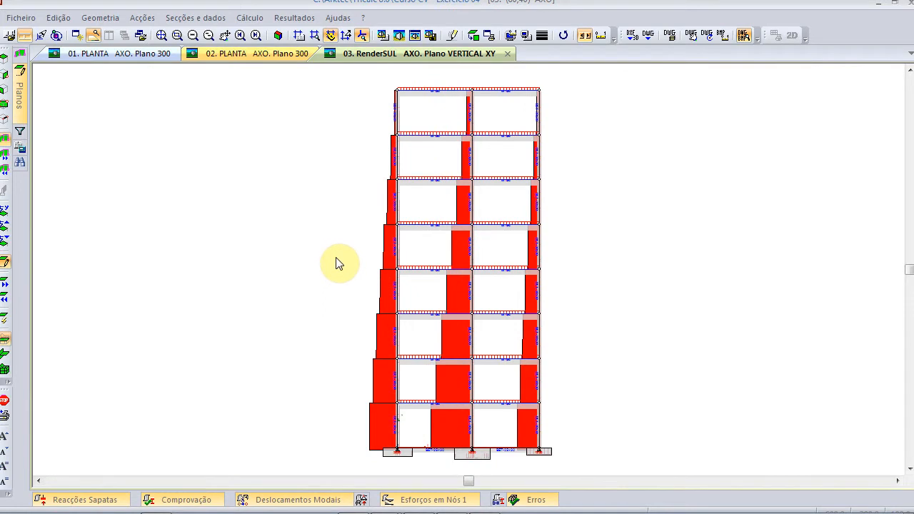
click(336, 258)
- Activate plane 0 in the (60;40) axonometric view and hide the assembly reinforcement (Armaduras montagem)
click(275, 31)
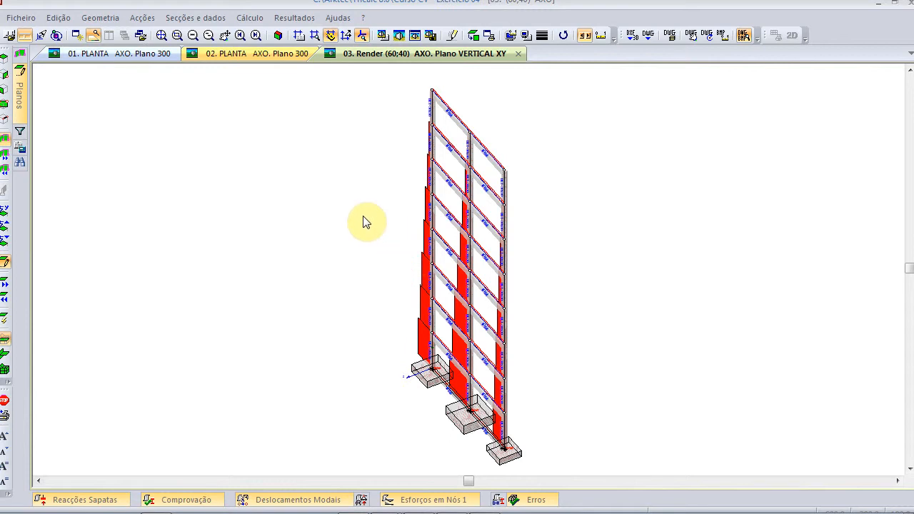
mouse_move(25, 100)
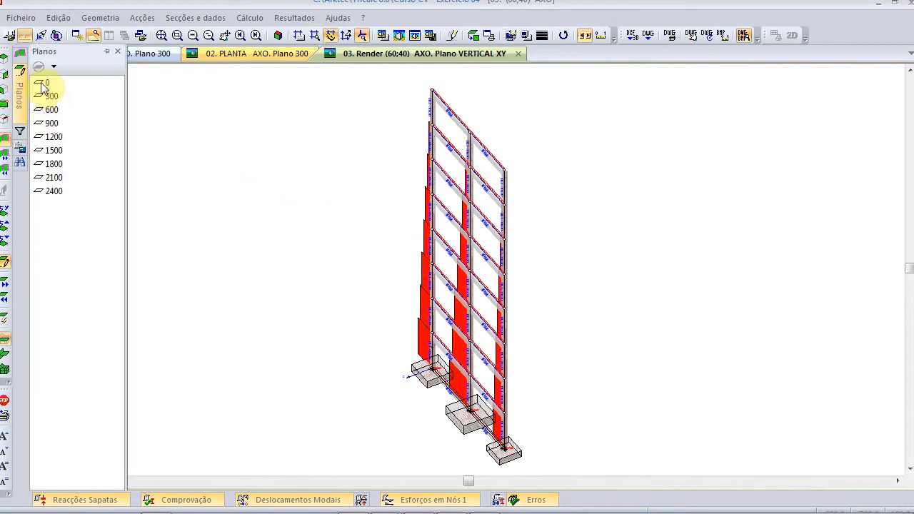
click(47, 82)
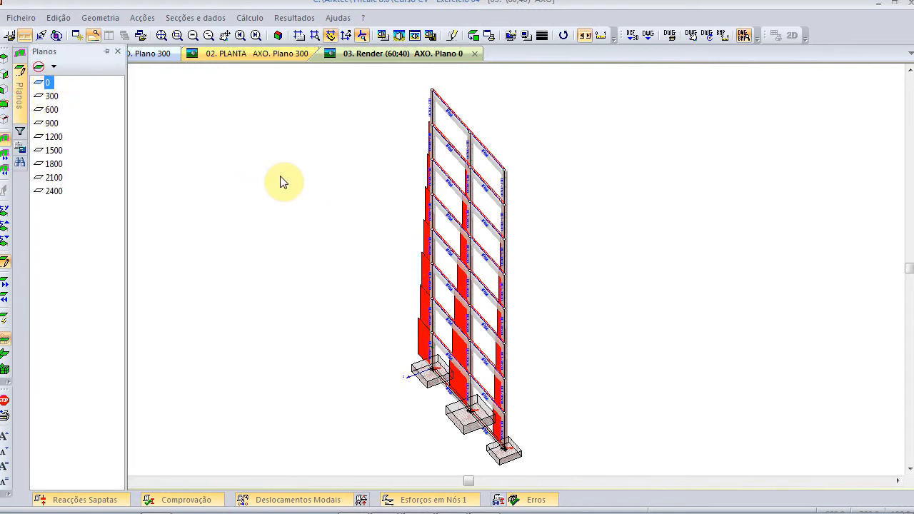
mouse_move(25, 161)
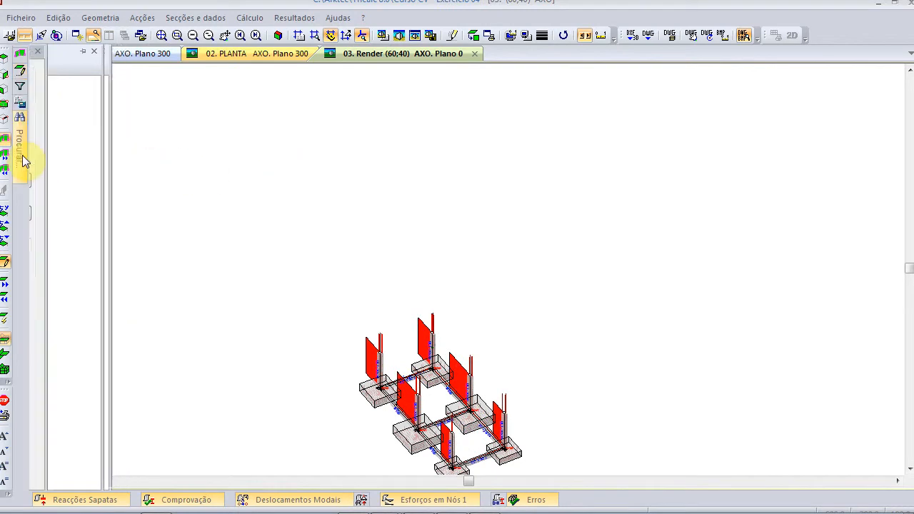
mouse_move(24, 113)
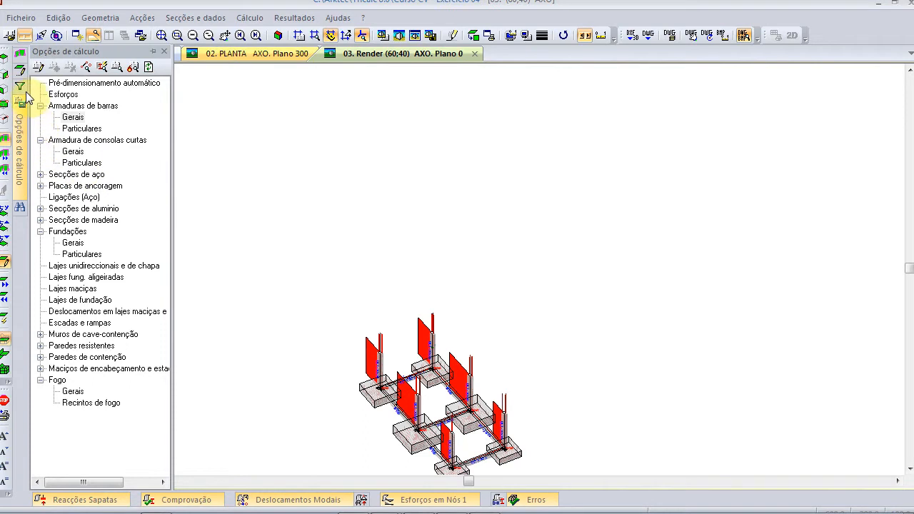
mouse_move(20, 87)
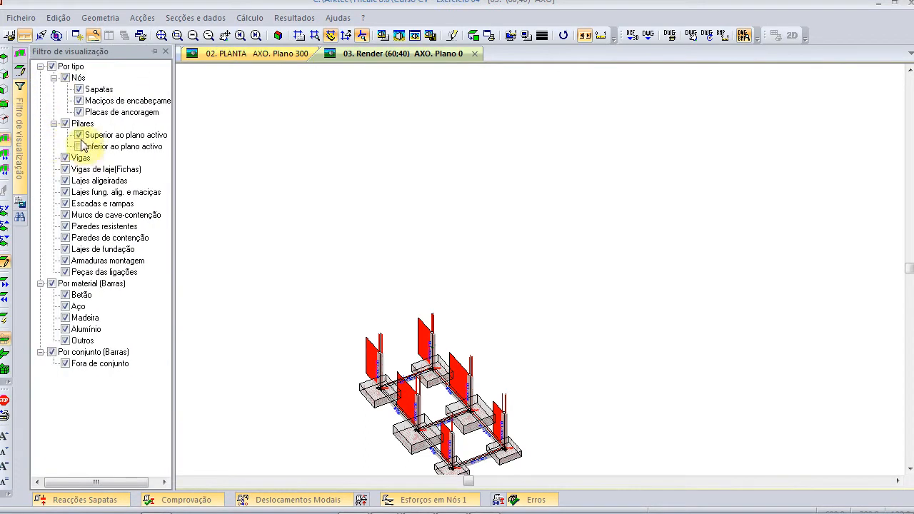
click(65, 261)
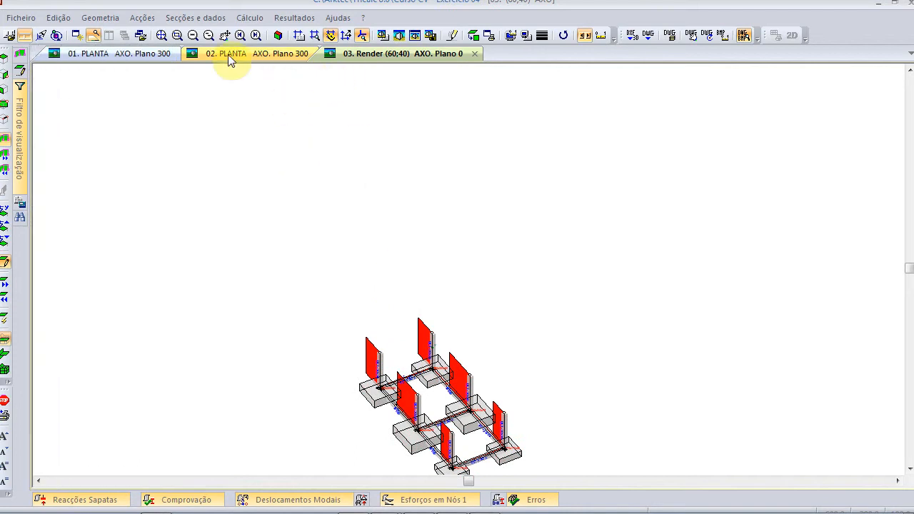
click(162, 36)
- Select the drawing file Curso - Exercicio 4a.dwg from the desktop as the background drawing for plane 0
click(337, 18)
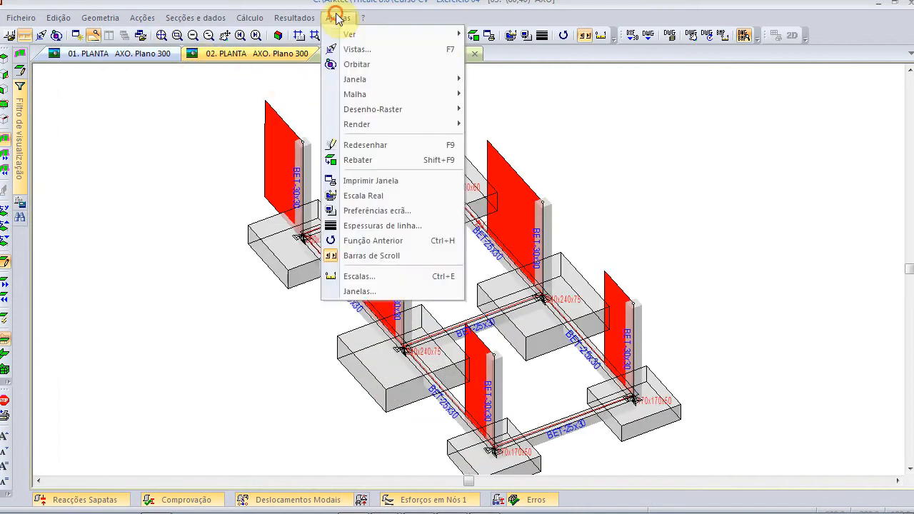
mouse_move(359, 117)
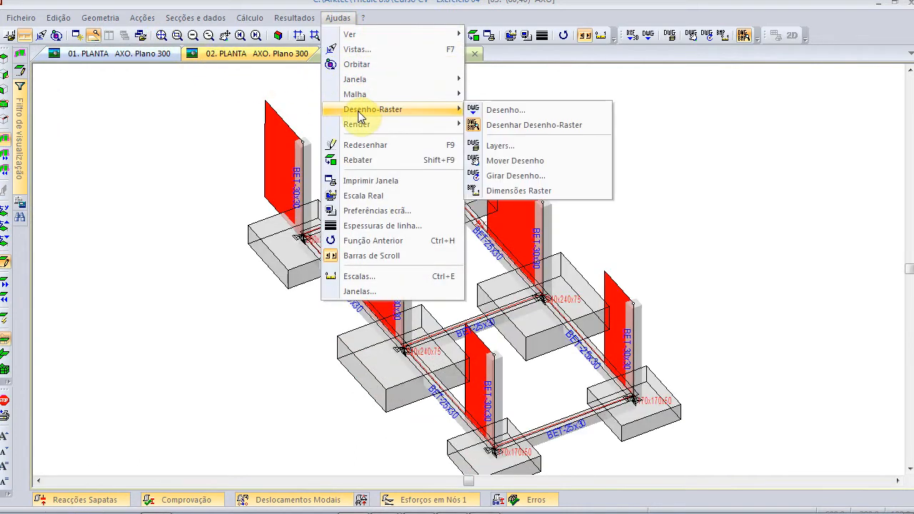
click(511, 116)
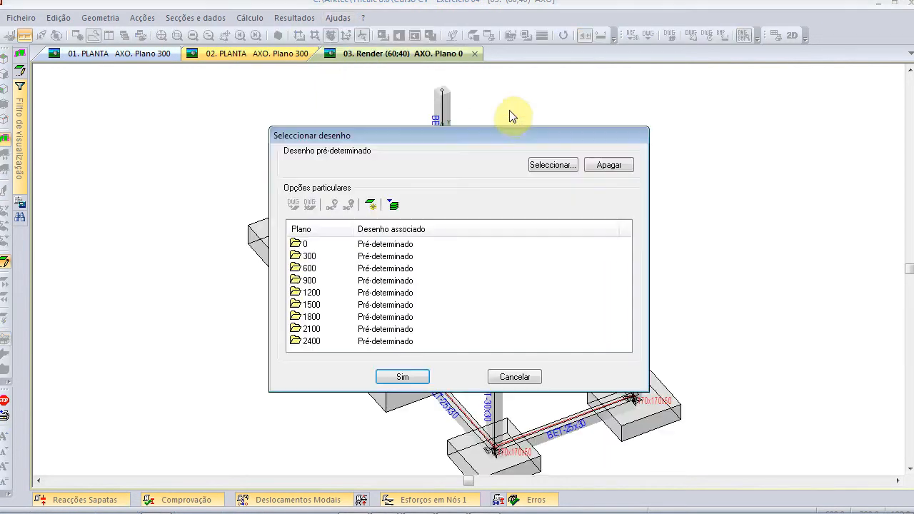
click(306, 243)
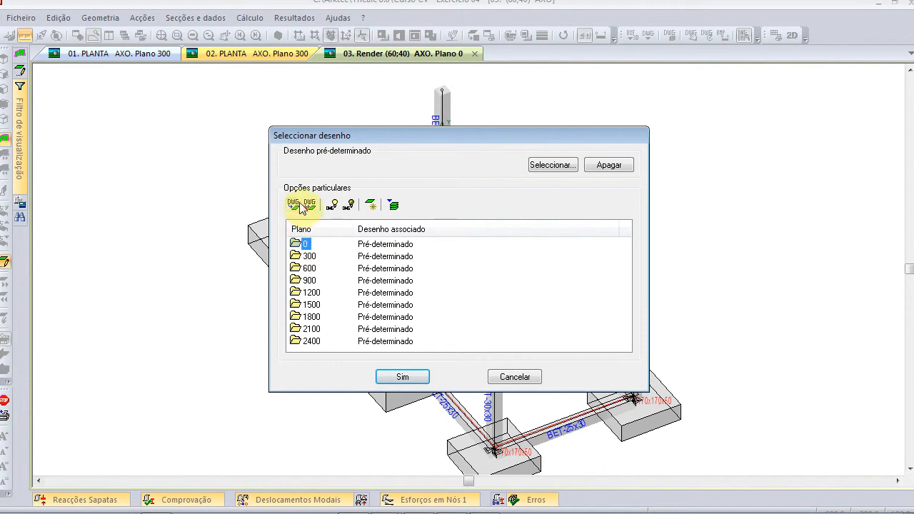
click(297, 202)
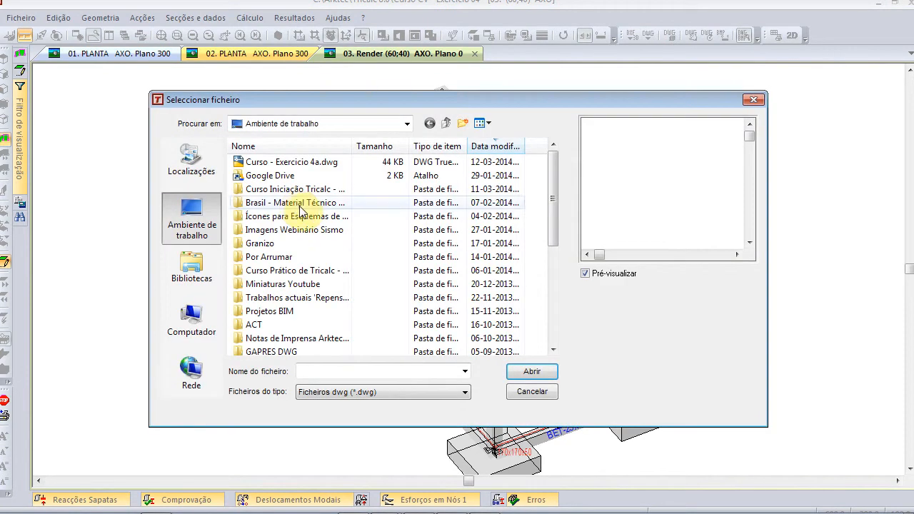
click(305, 163)
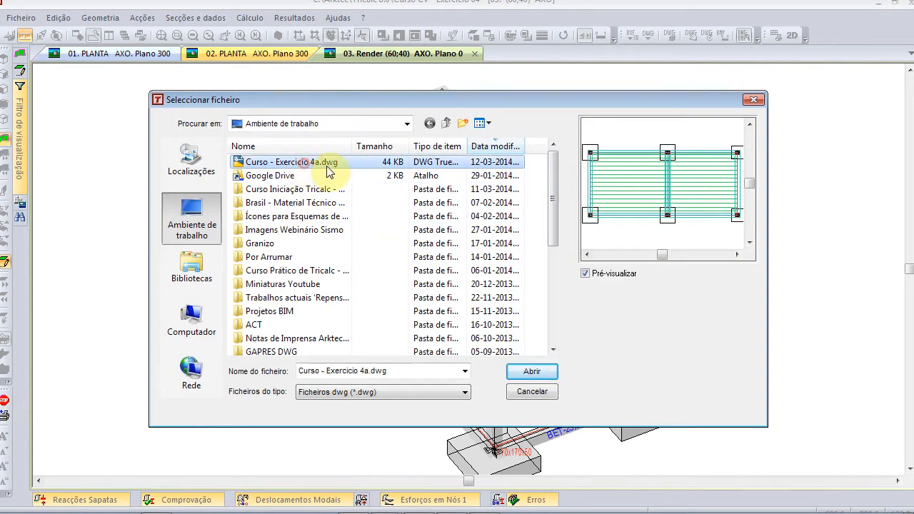
click(615, 157)
click(602, 153)
click(586, 153)
click(531, 372)
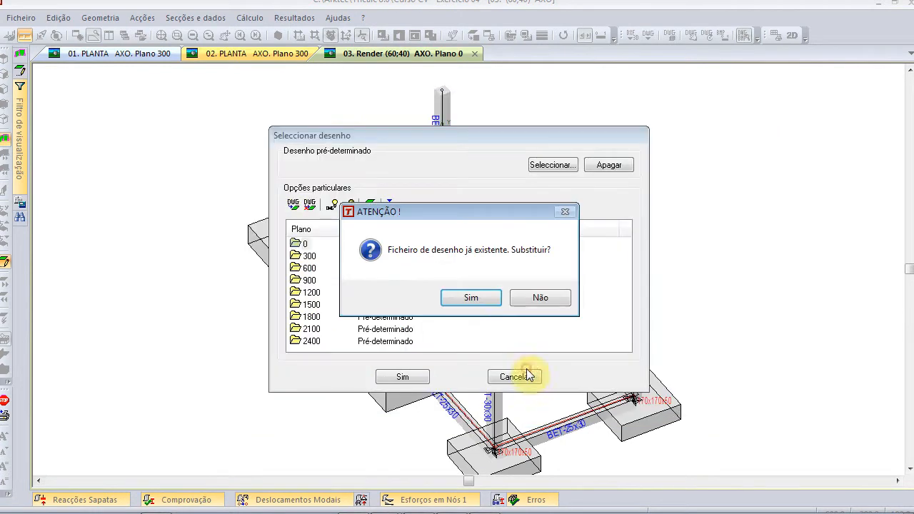
- Replace the existing drawing file, import it in millimetres with translation to the origin, and accept the plane 0 association
click(472, 295)
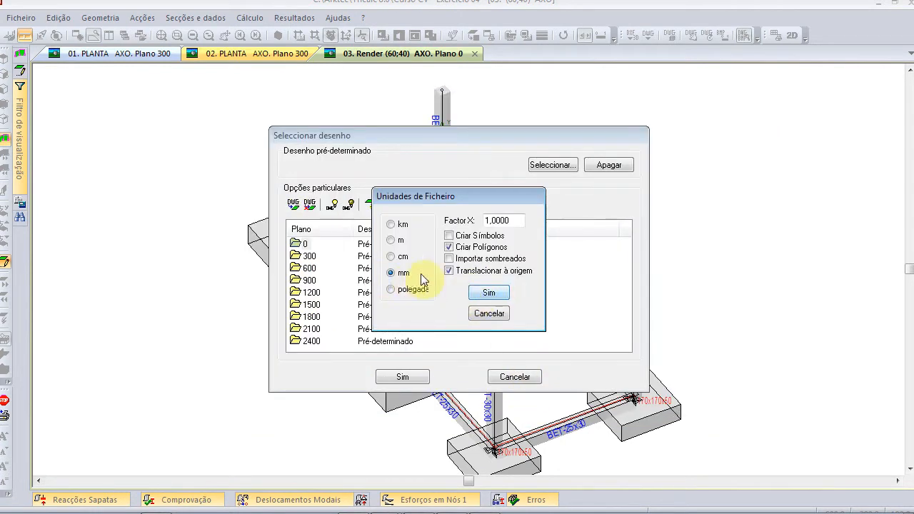
click(481, 288)
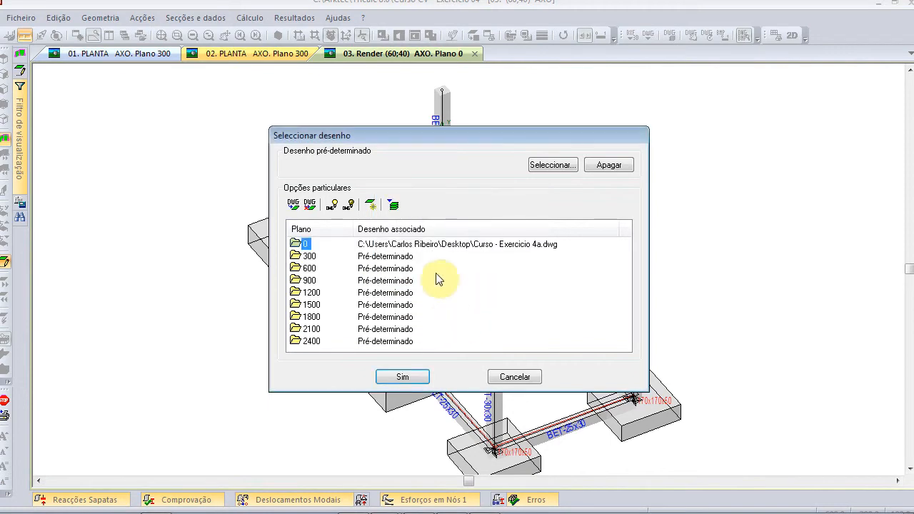
click(295, 244)
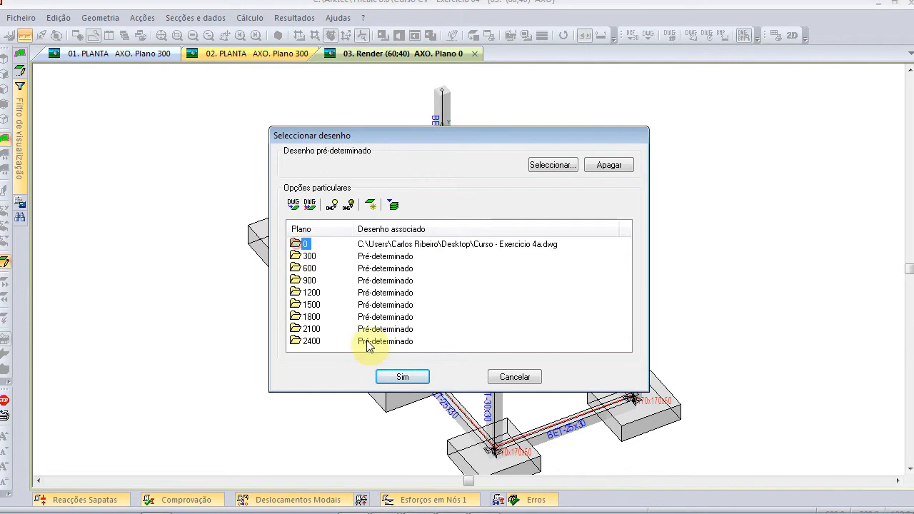
click(400, 376)
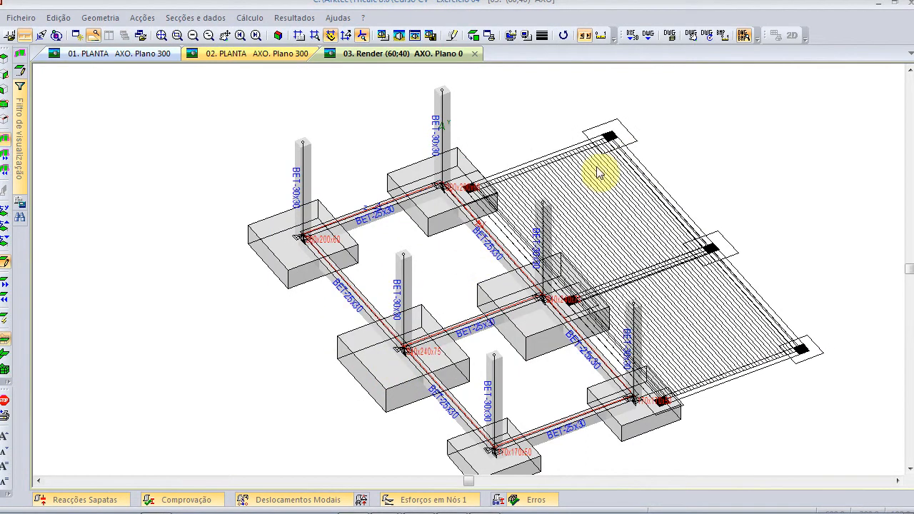
- Show the structure in plan and turn off layer 0 of the imported drawing
click(471, 38)
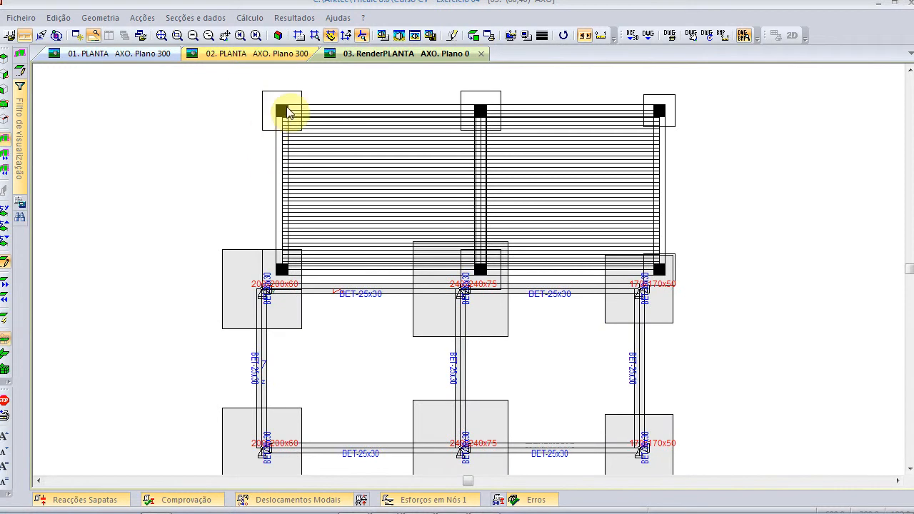
click(348, 22)
mouse_move(359, 108)
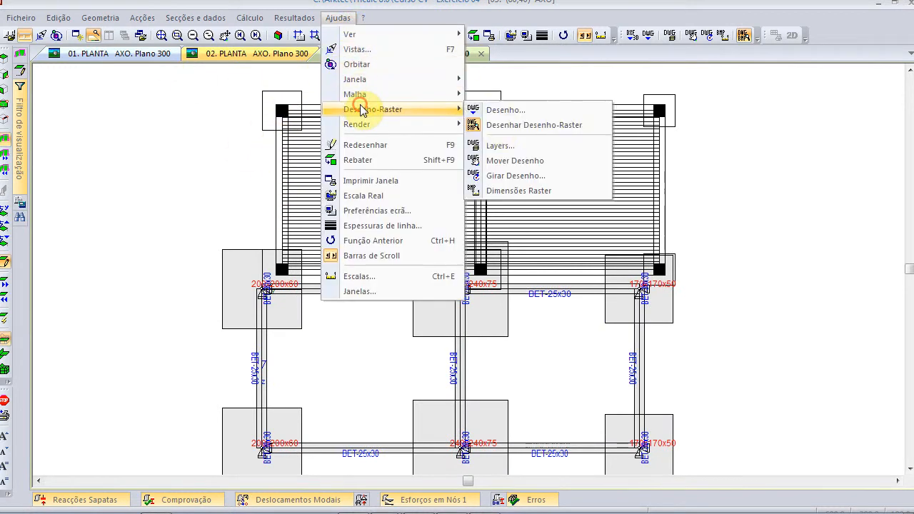
click(531, 146)
click(350, 228)
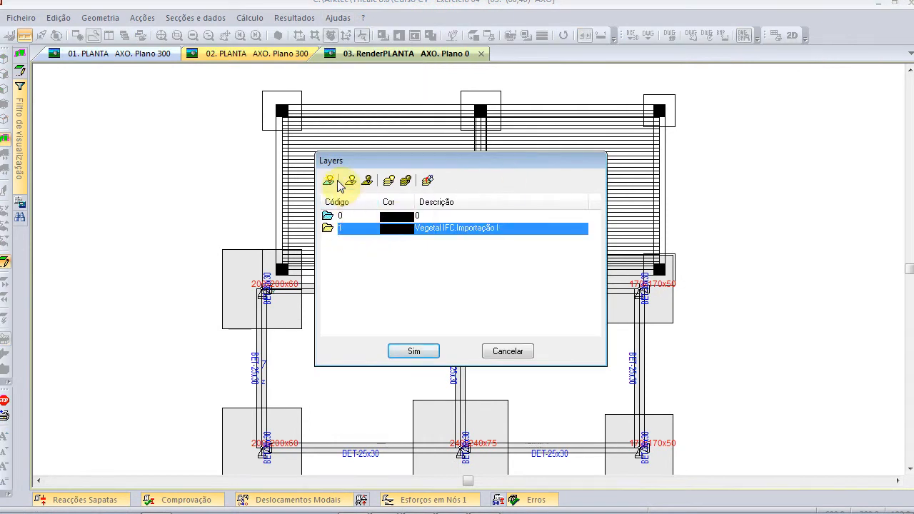
click(347, 216)
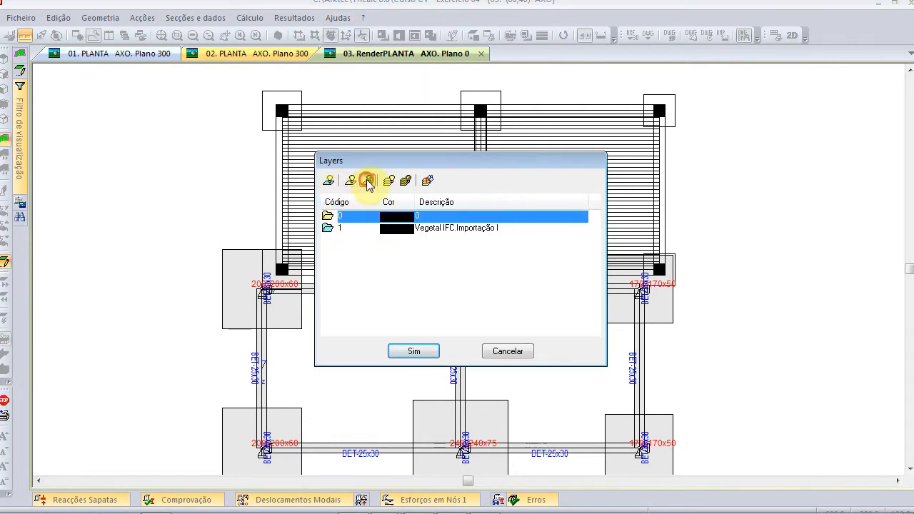
click(409, 350)
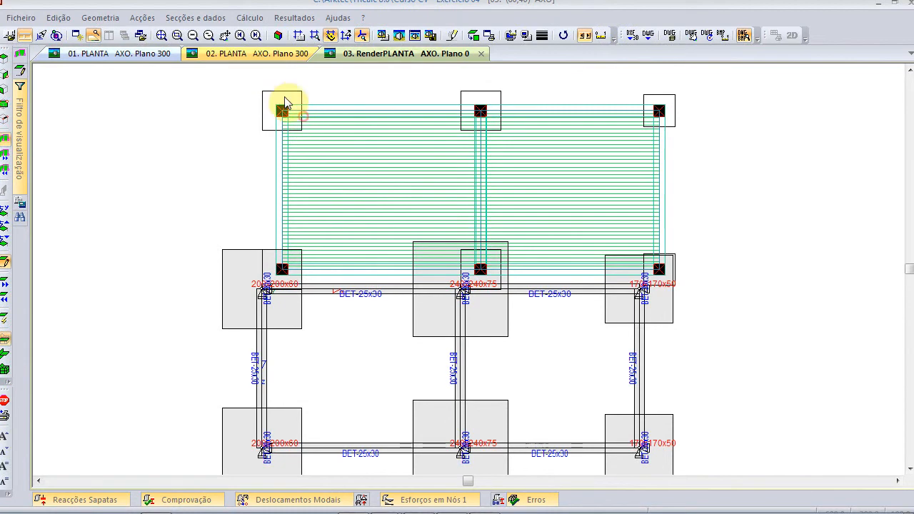
- Move the imported drawing from its upper-left column centre onto the matching upper-left column node of the structure
scroll(283, 107, up, 5)
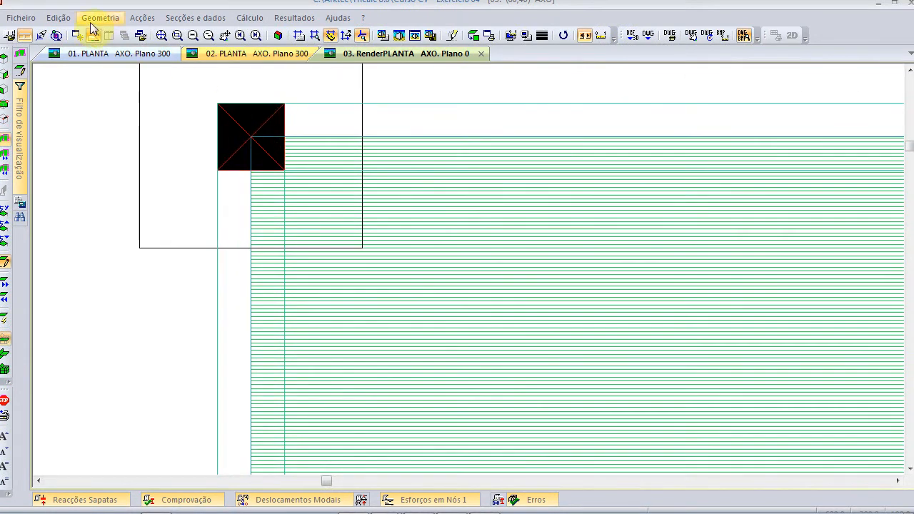
click(337, 17)
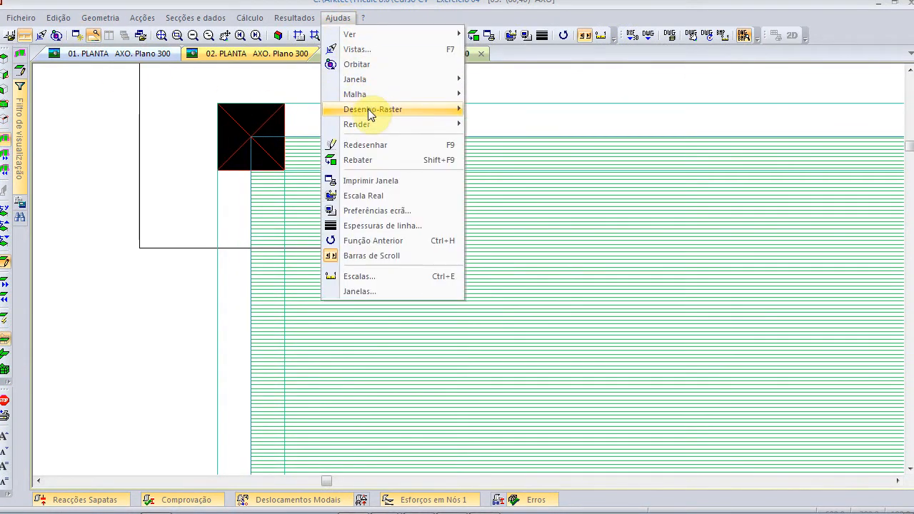
mouse_move(368, 108)
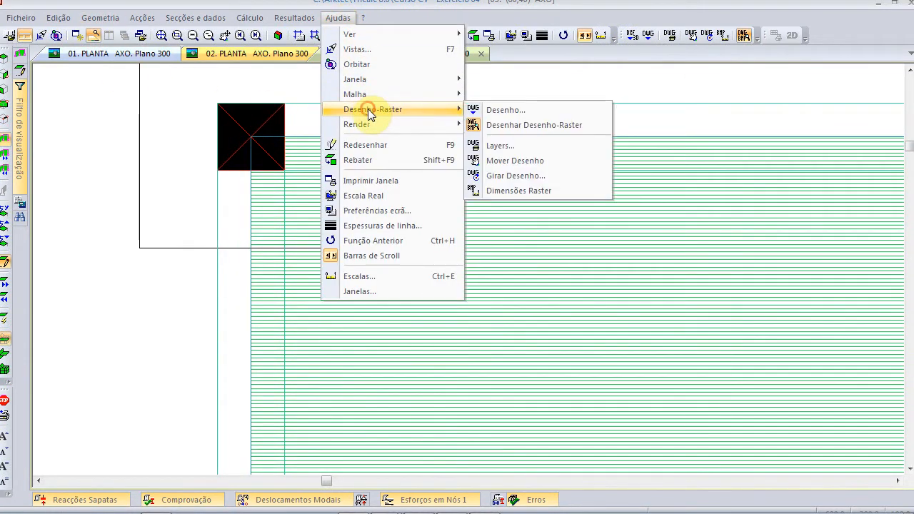
click(516, 161)
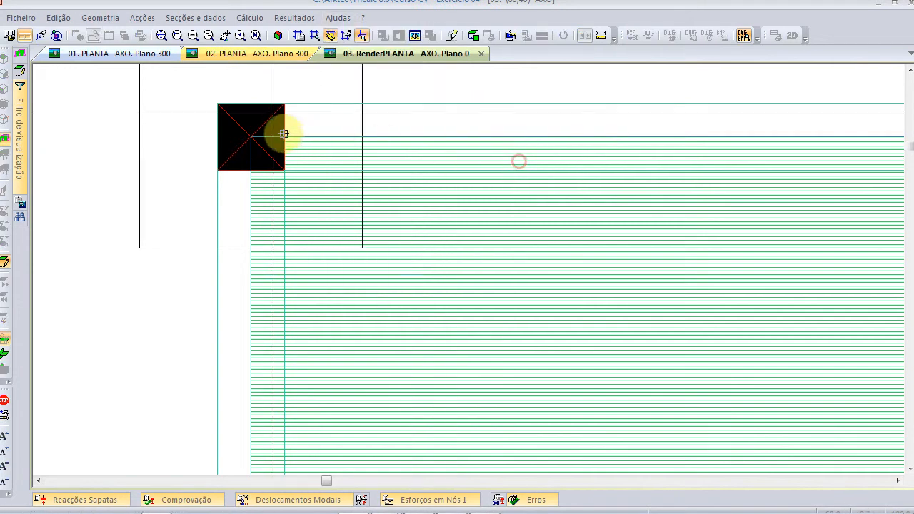
scroll(255, 310, down, 2)
middle_drag(259, 375, 343, 115)
middle_drag(353, 350, 371, 169)
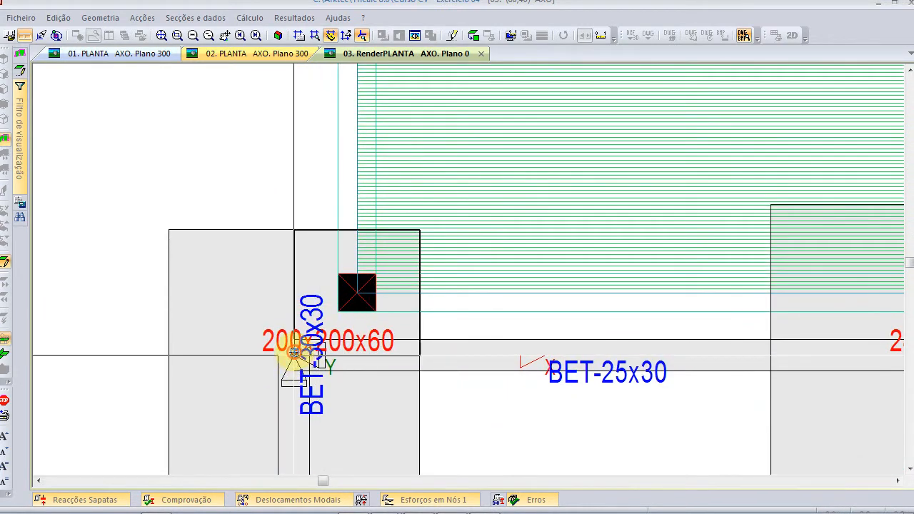
scroll(364, 308, down, 4)
middle_drag(409, 366, 354, 171)
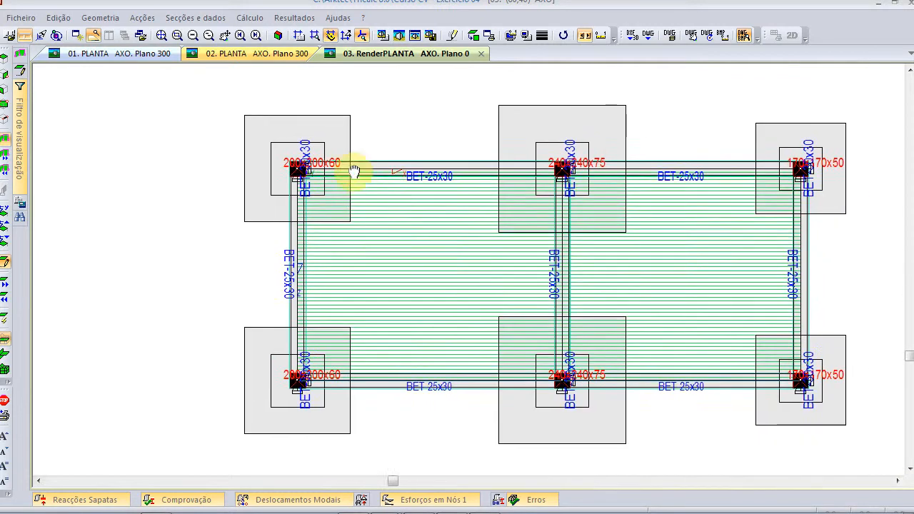
- Inspect the drawing's alignment with the footings, columns and tie beams of plane 0 in the (60;40) axonometric view
click(278, 35)
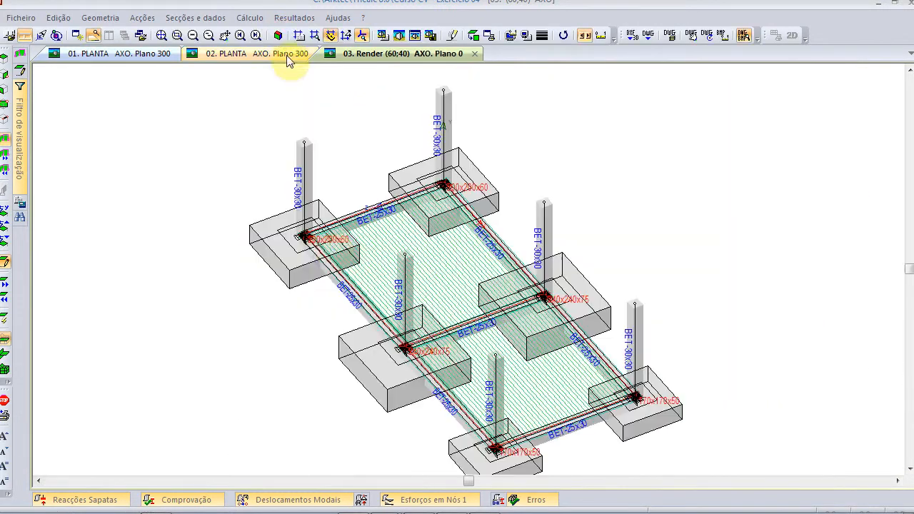
scroll(309, 234, up, 2)
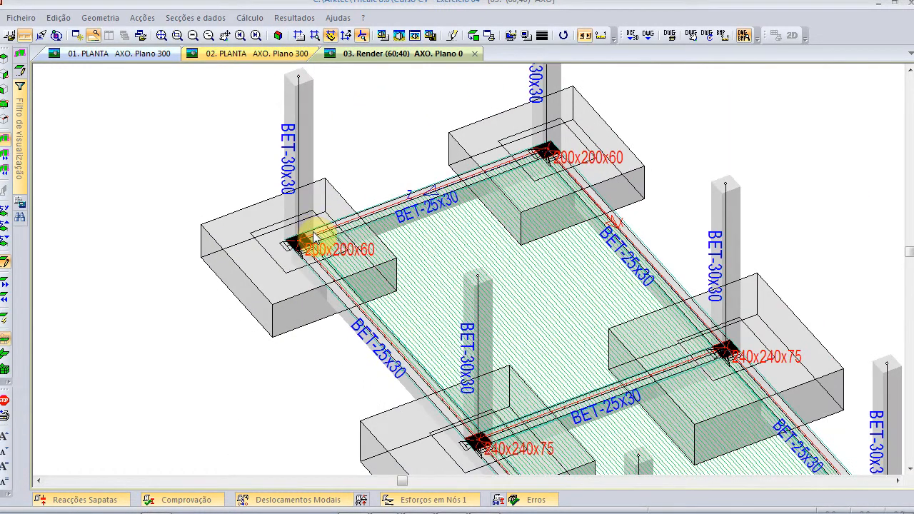
scroll(313, 238, up, 1)
scroll(336, 286, down, 3)
middle_drag(471, 343, 427, 260)
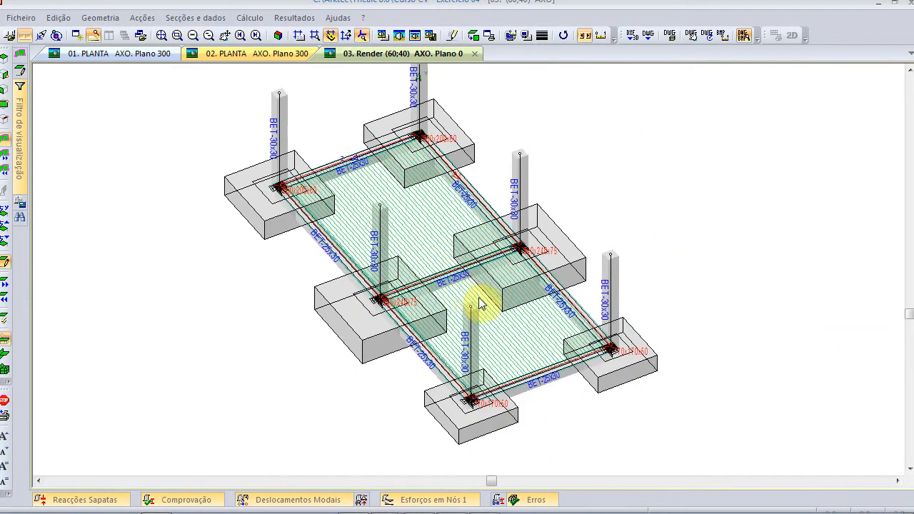
middle_drag(482, 305, 509, 333)
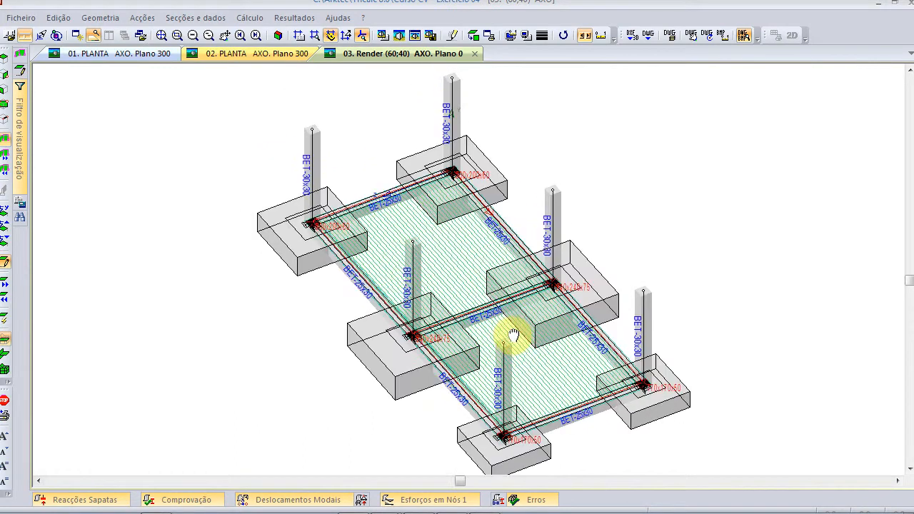